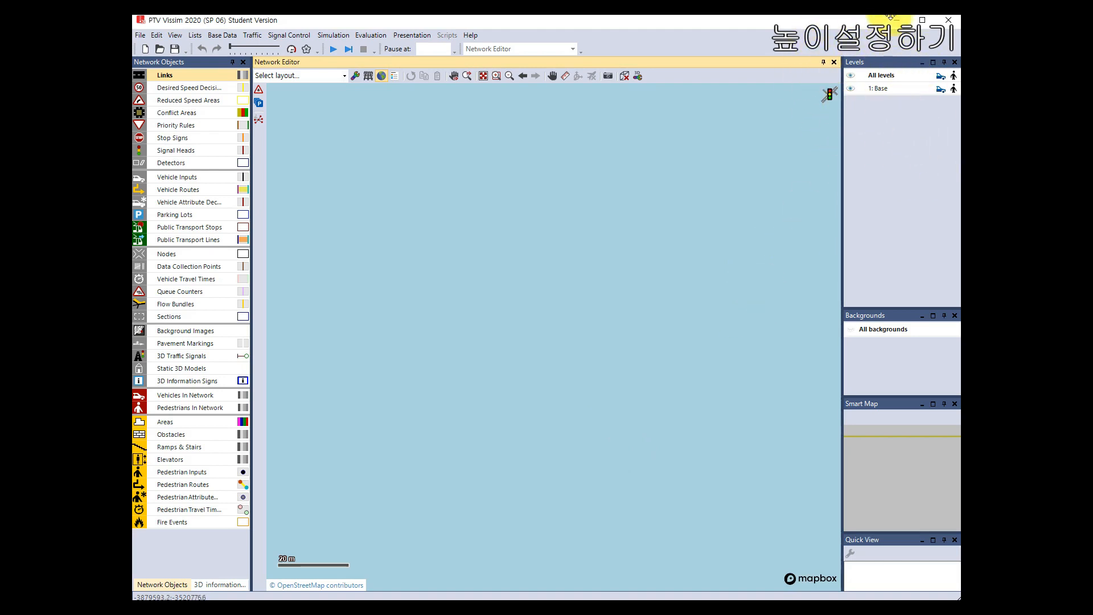
- Show the list of levels below the network view and enlarge the network view above it
right_click(893, 173)
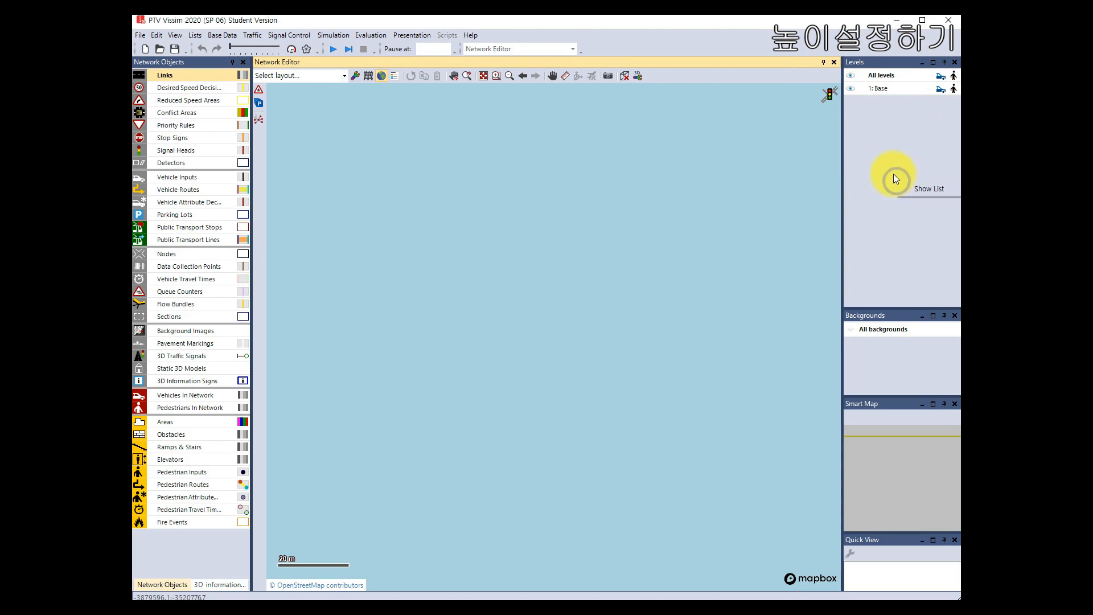
click(917, 190)
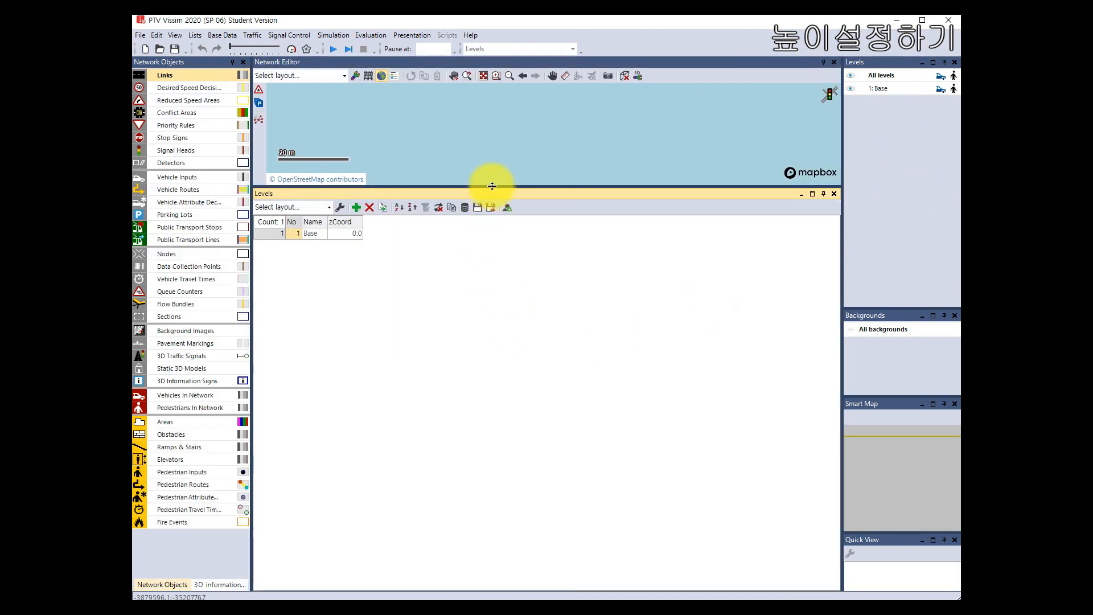
drag(491, 188, 487, 459)
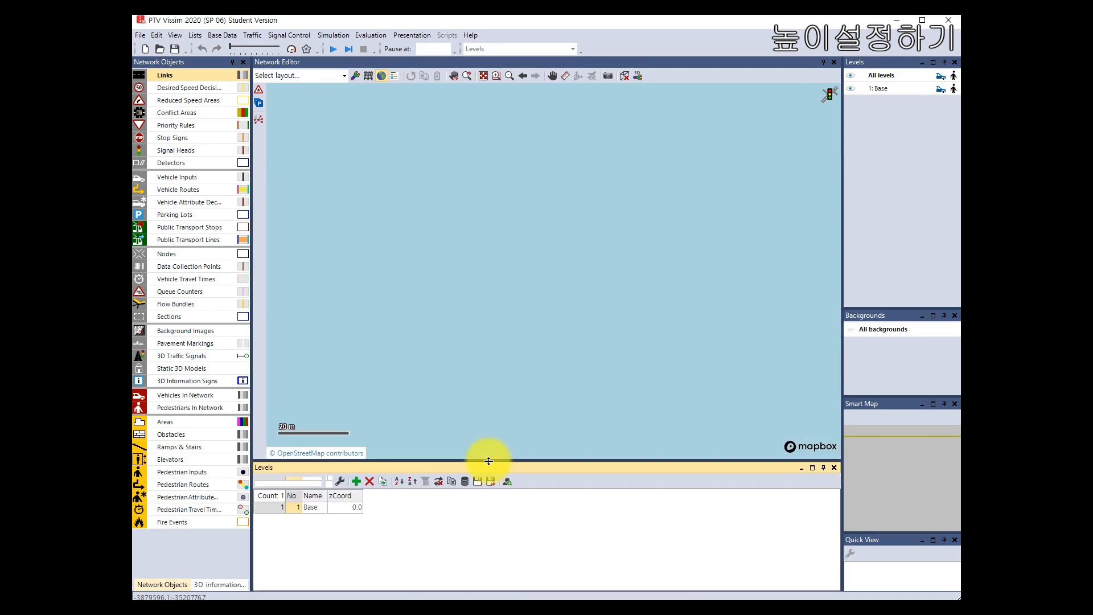
click(354, 481)
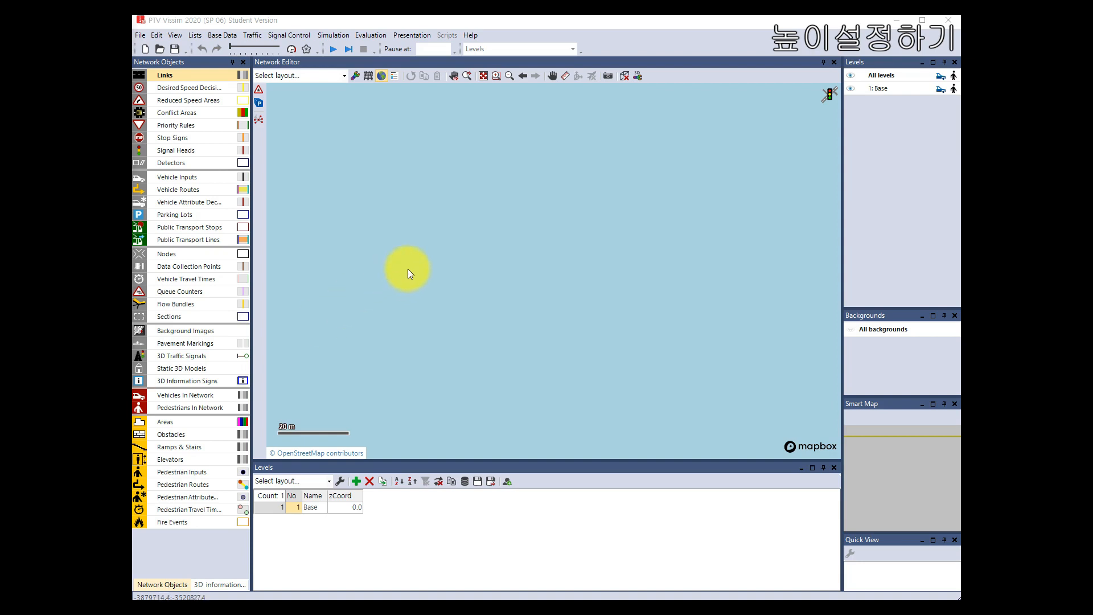
- Draw a horizontal single-lane link about 60 m long on the Base level and add a second level
drag(413, 272, 659, 272)
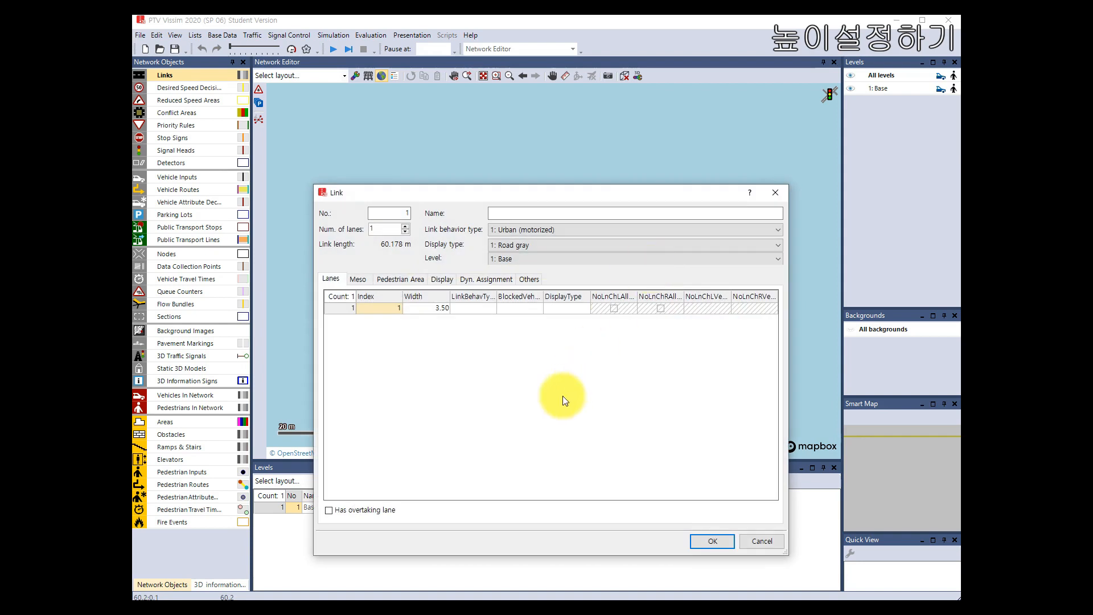
click(712, 539)
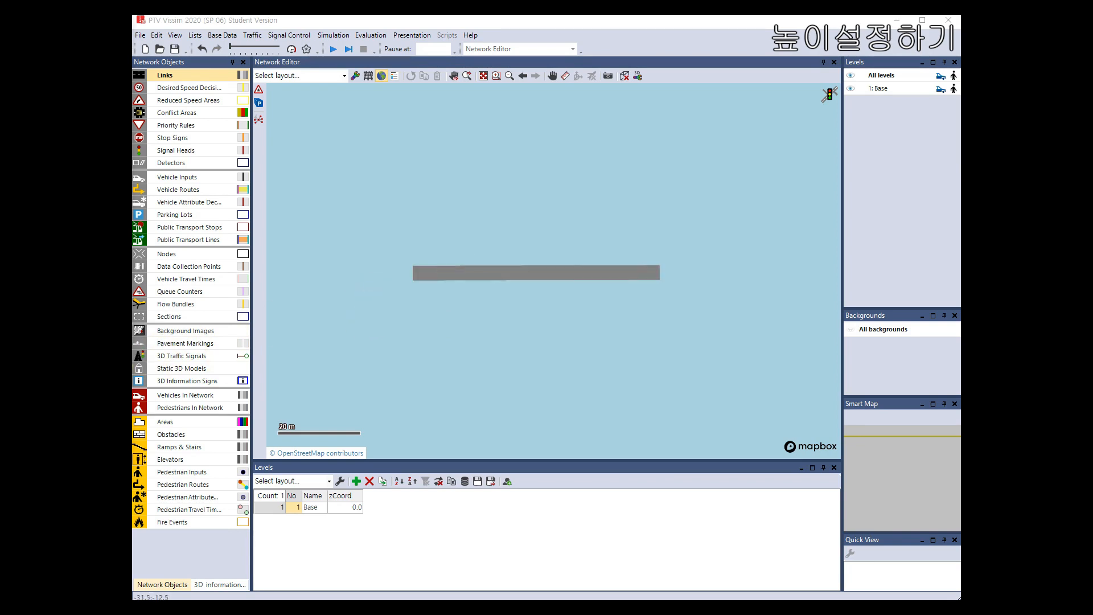
click(355, 481)
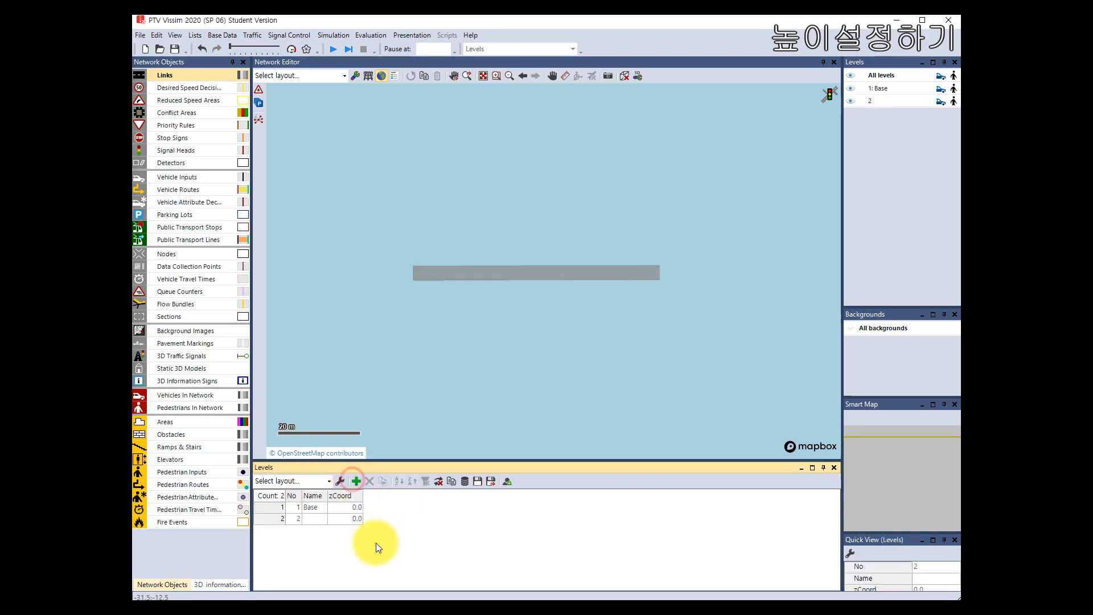
- Toggle the Base level's visibility several times to check its effect on the link, leaving the level visible
click(537, 276)
click(538, 307)
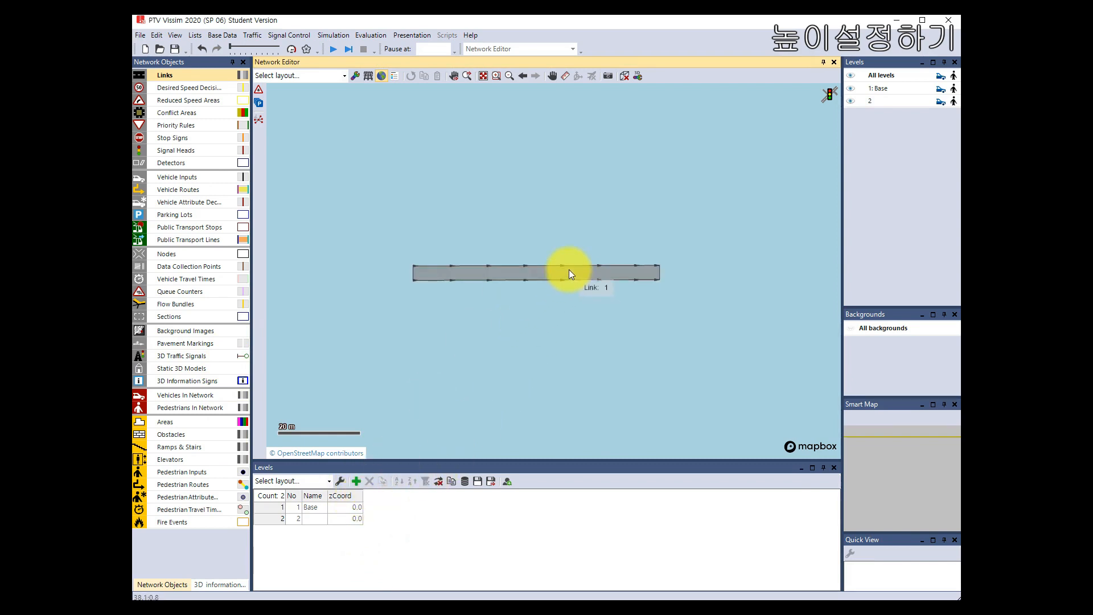
click(631, 272)
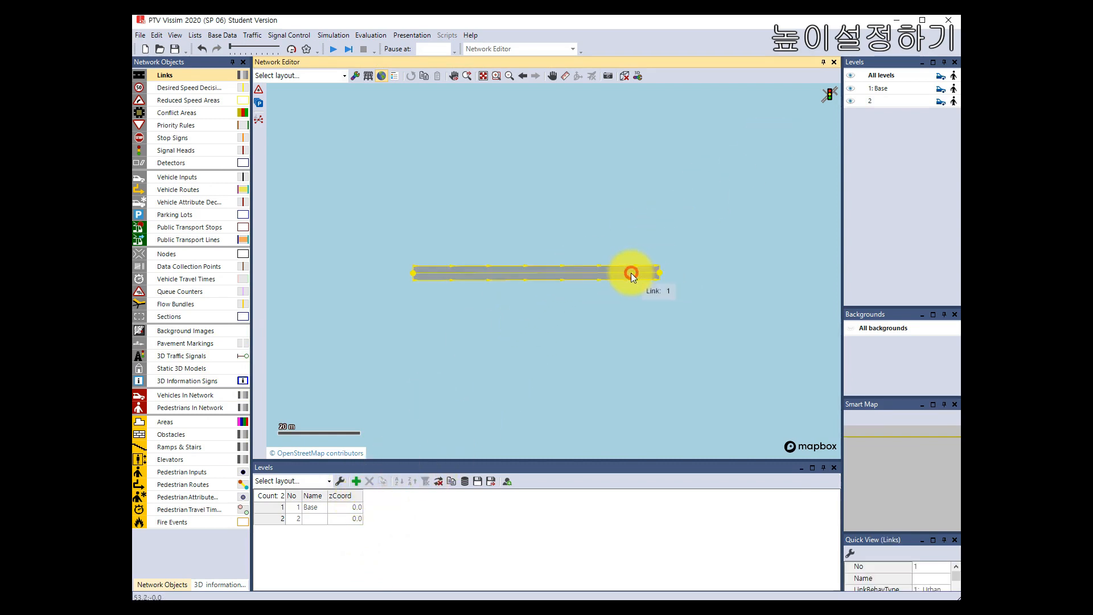
click(852, 90)
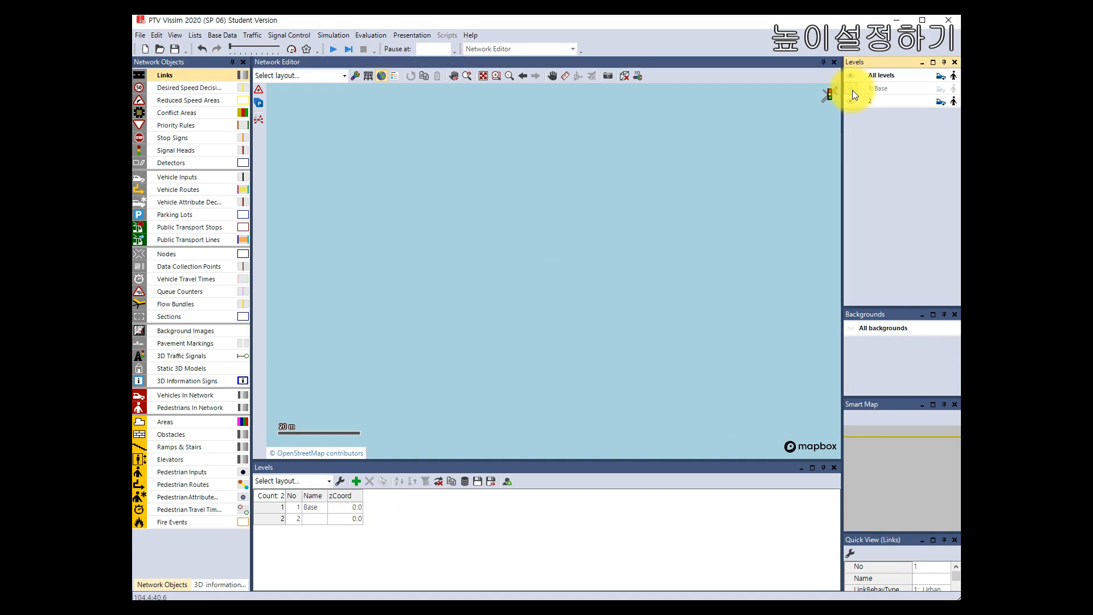
click(852, 90)
click(852, 90)
click(852, 90)
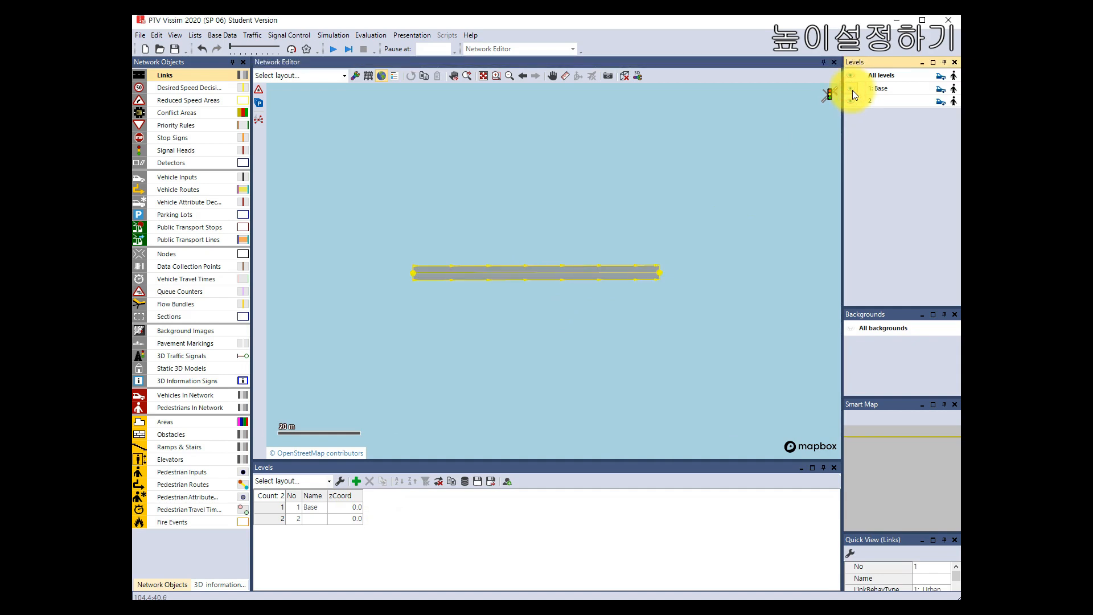
click(851, 90)
click(852, 90)
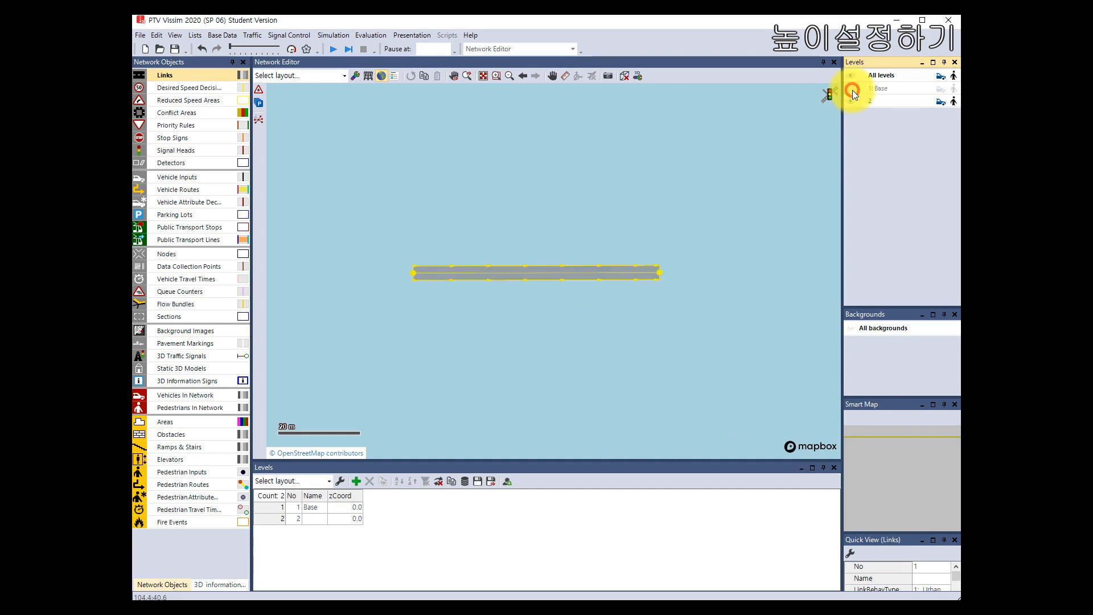
click(616, 330)
scroll(592, 347, down, 1)
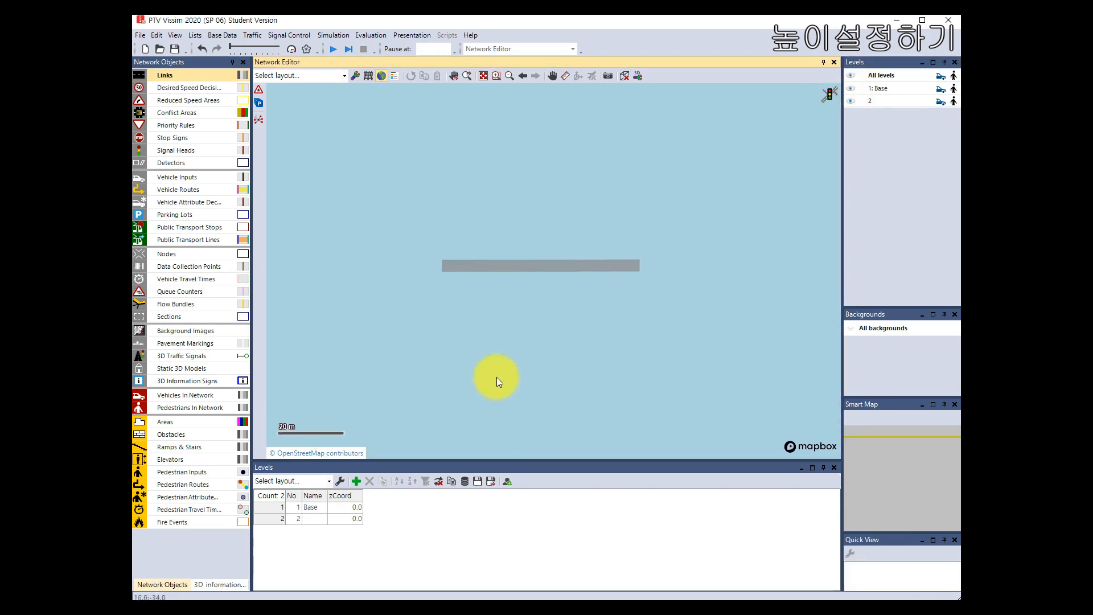
- Add three more levels to the levels list and toggle the Base level's visibility
click(356, 481)
click(356, 481)
click(356, 480)
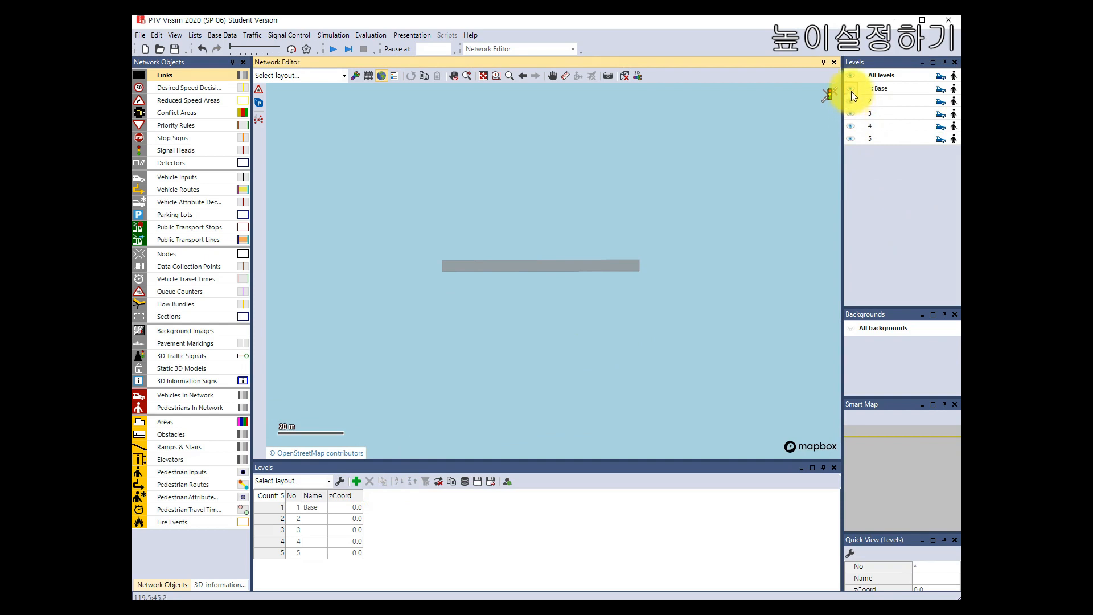
click(852, 91)
click(852, 91)
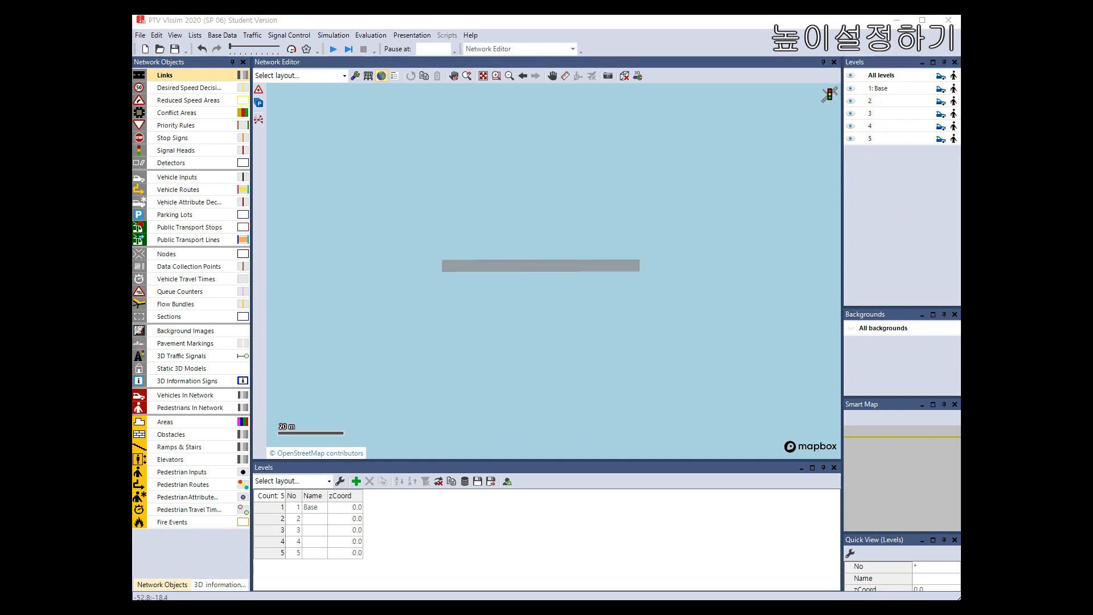
drag(639, 354, 393, 166)
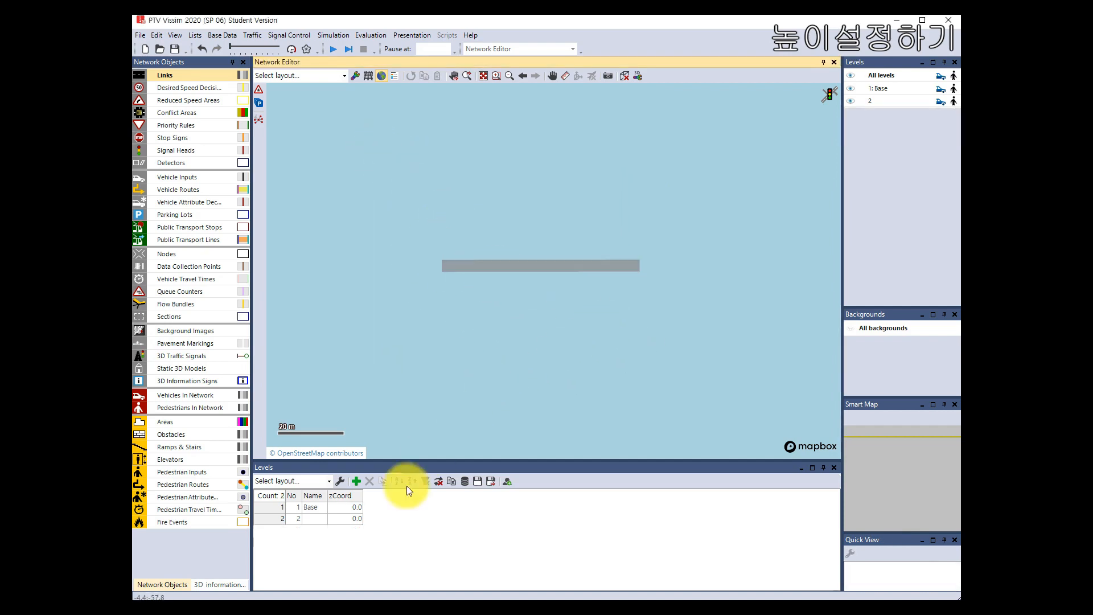
- Add levels 3, 4 and 5 to the levels list
click(359, 480)
click(359, 481)
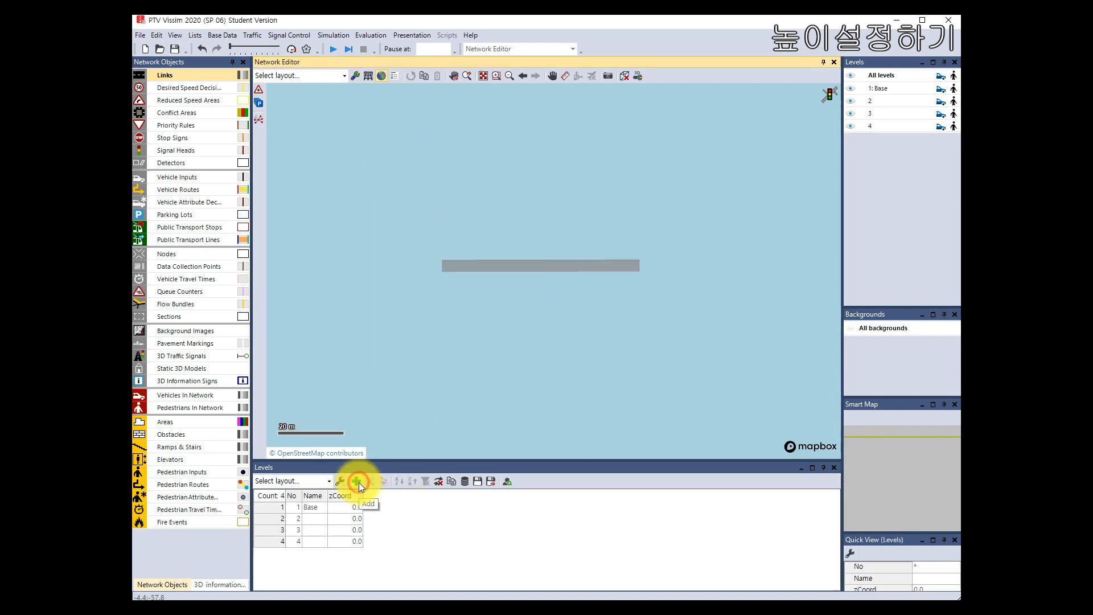
click(358, 482)
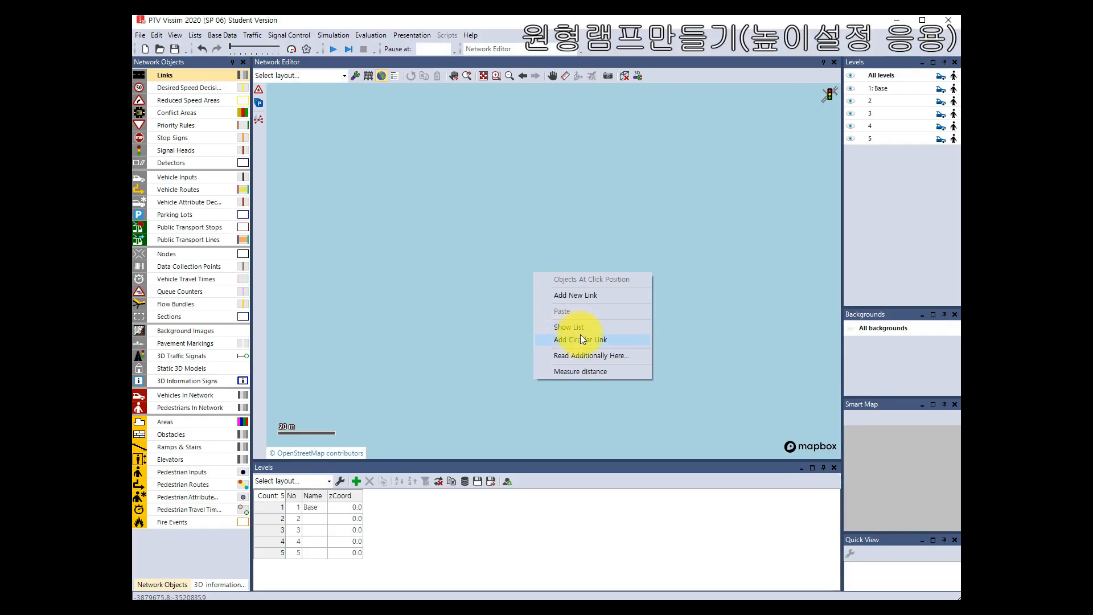
- Draw a single-lane circular link about 74 m in diameter on the Base level
click(582, 340)
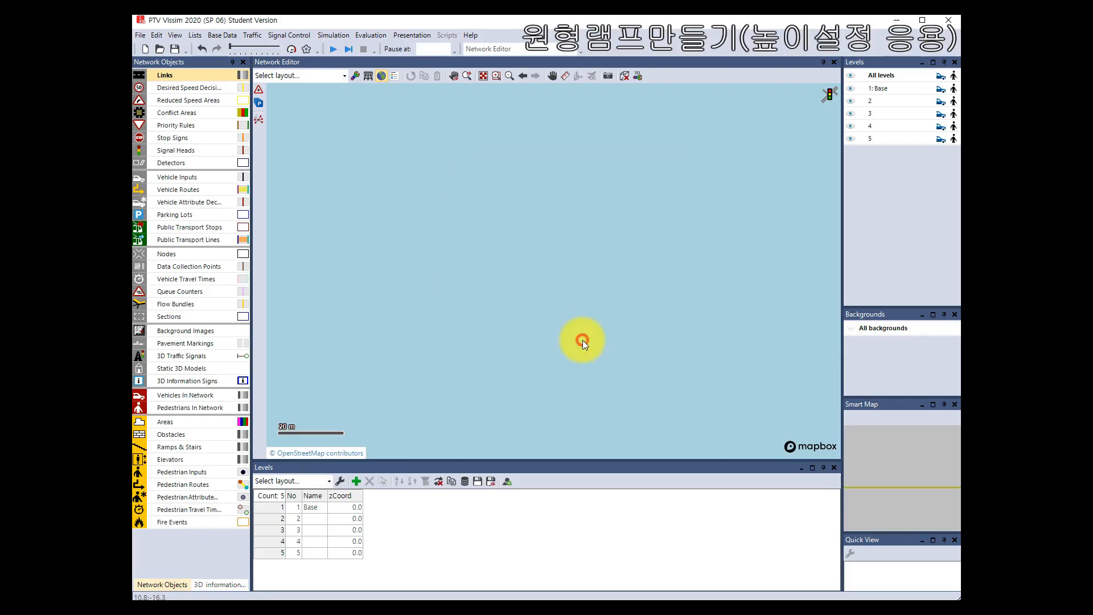
click(785, 336)
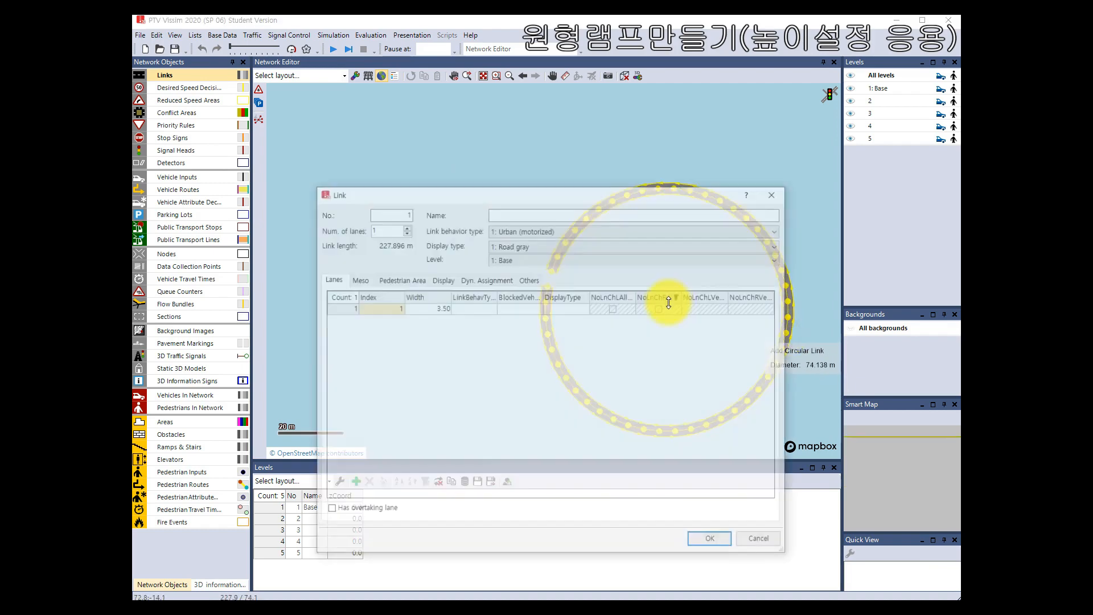
key(Return)
drag(673, 372, 527, 322)
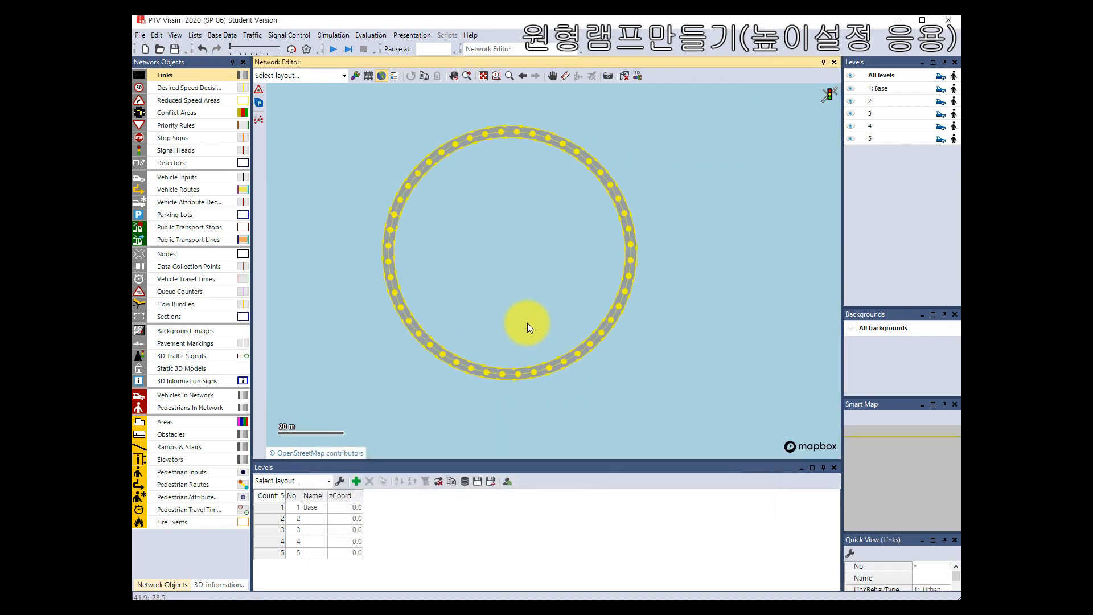
click(504, 272)
scroll(478, 255, up, 1)
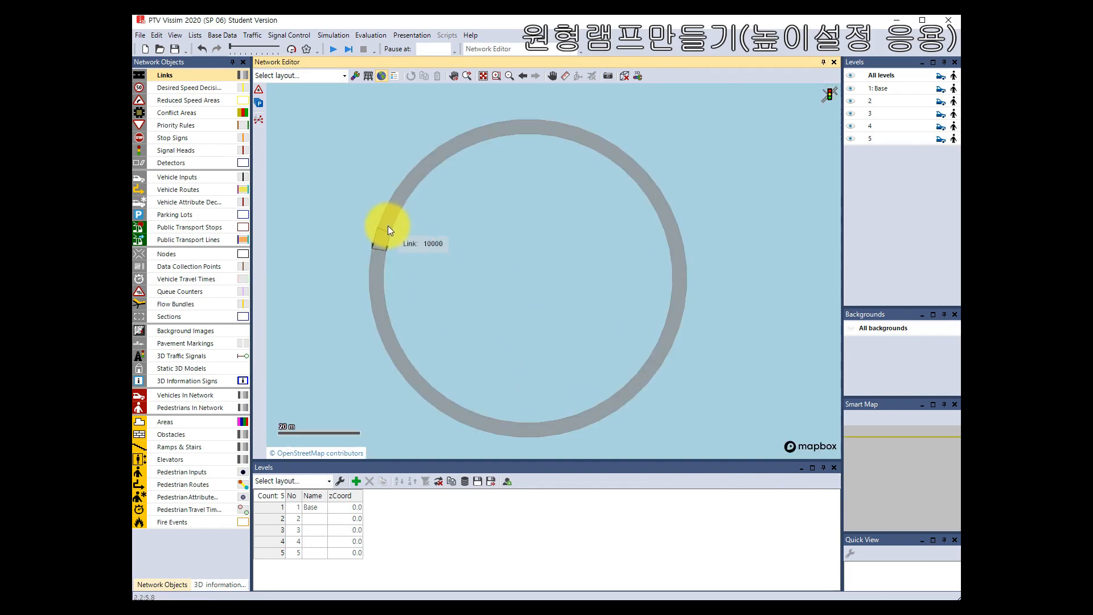
- Try to draw a second circular link about 74 m in diameter on top of the existing ring
right_click(385, 259)
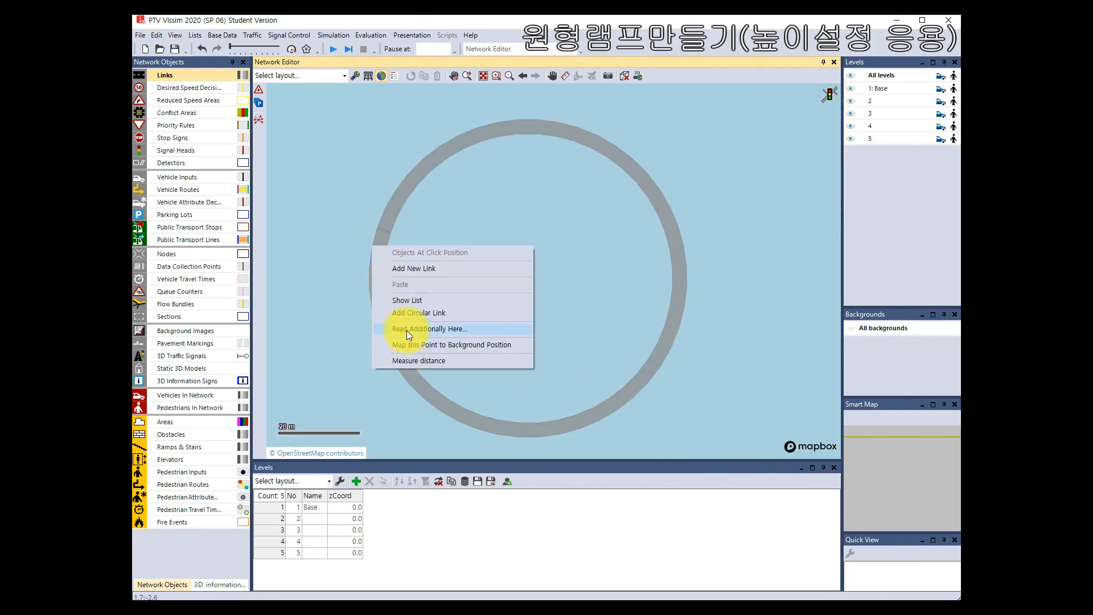
click(415, 314)
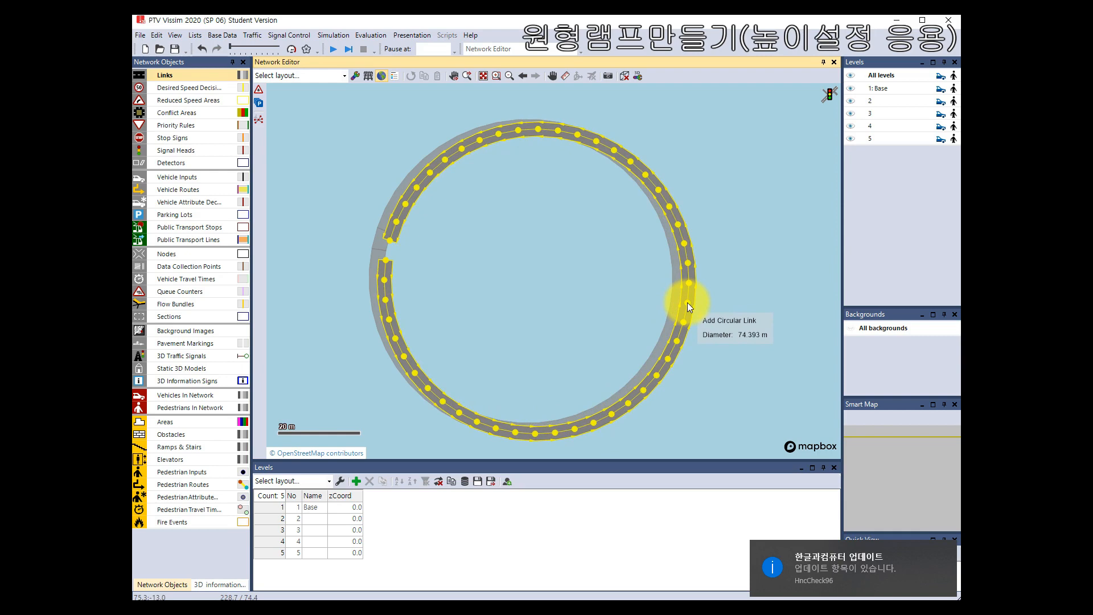
click(687, 302)
click(711, 537)
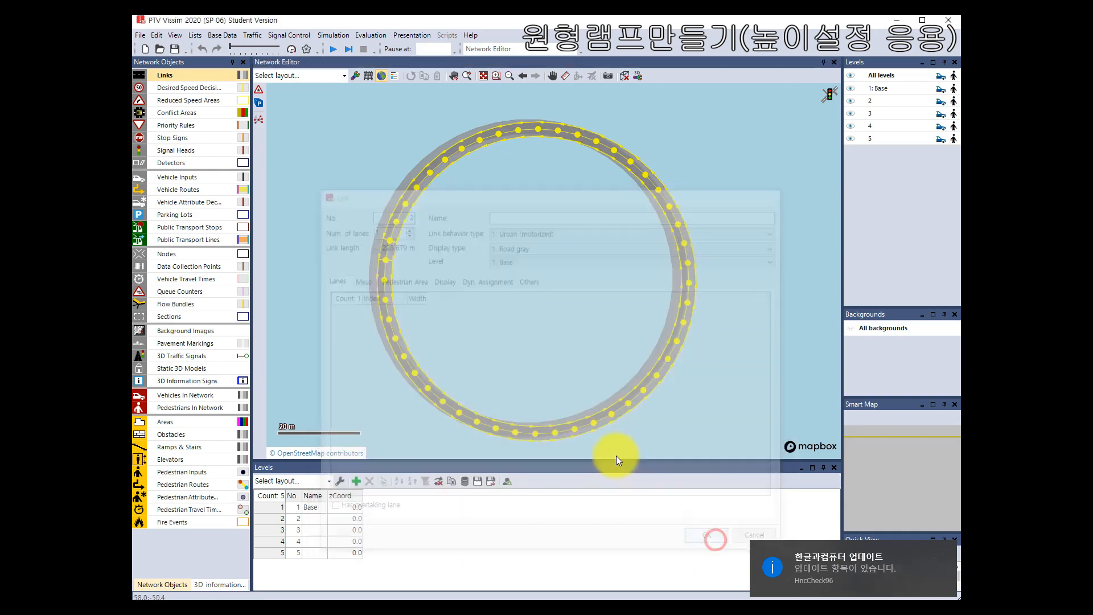
click(455, 271)
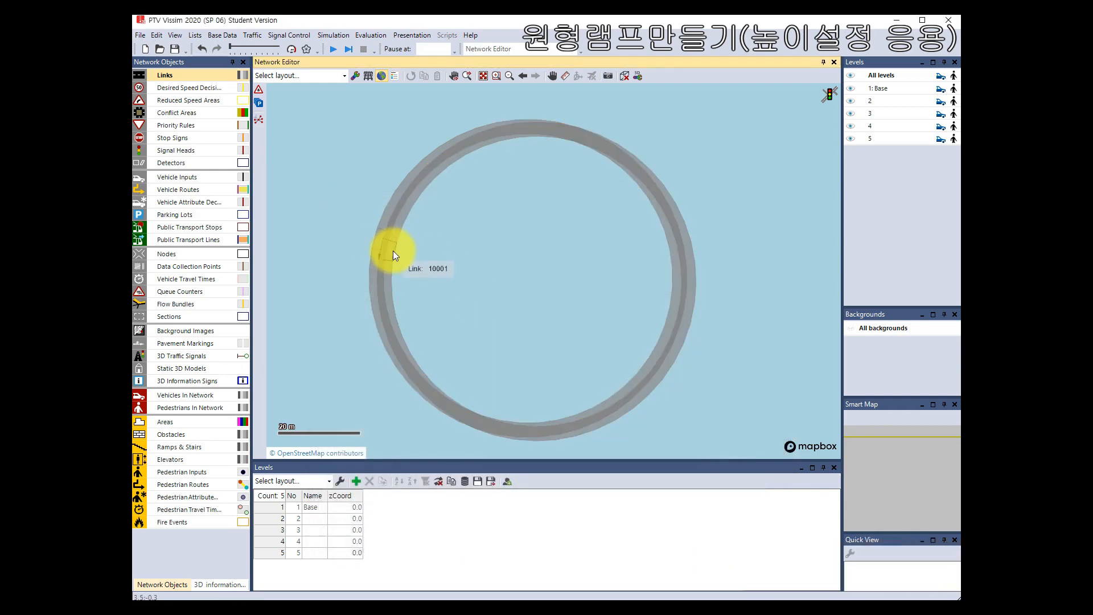
- Delete the misaligned second circular link
click(394, 320)
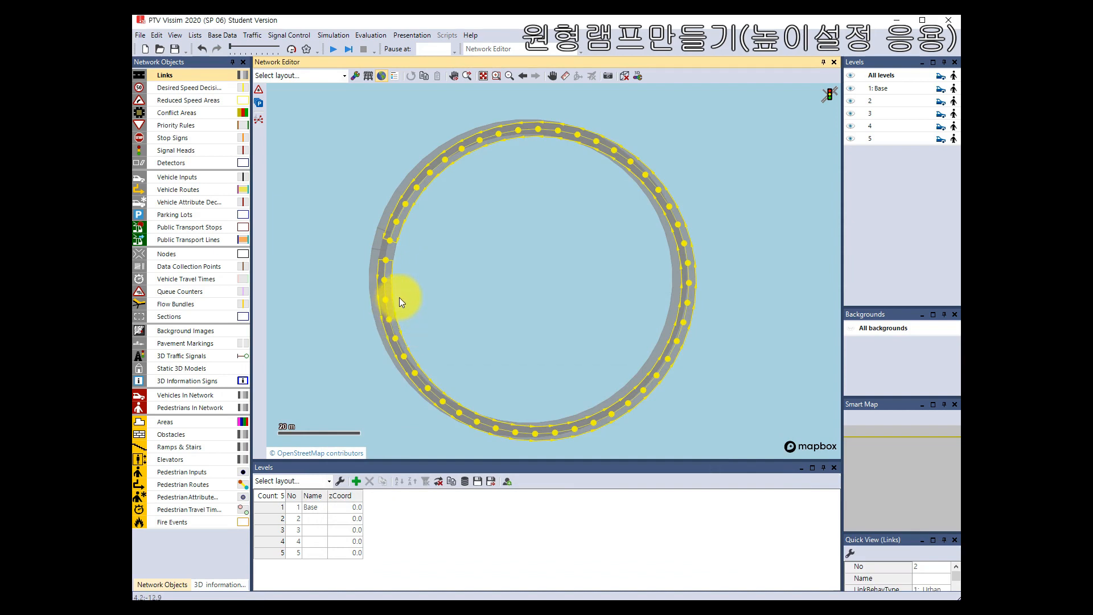
key(Delete)
click(649, 353)
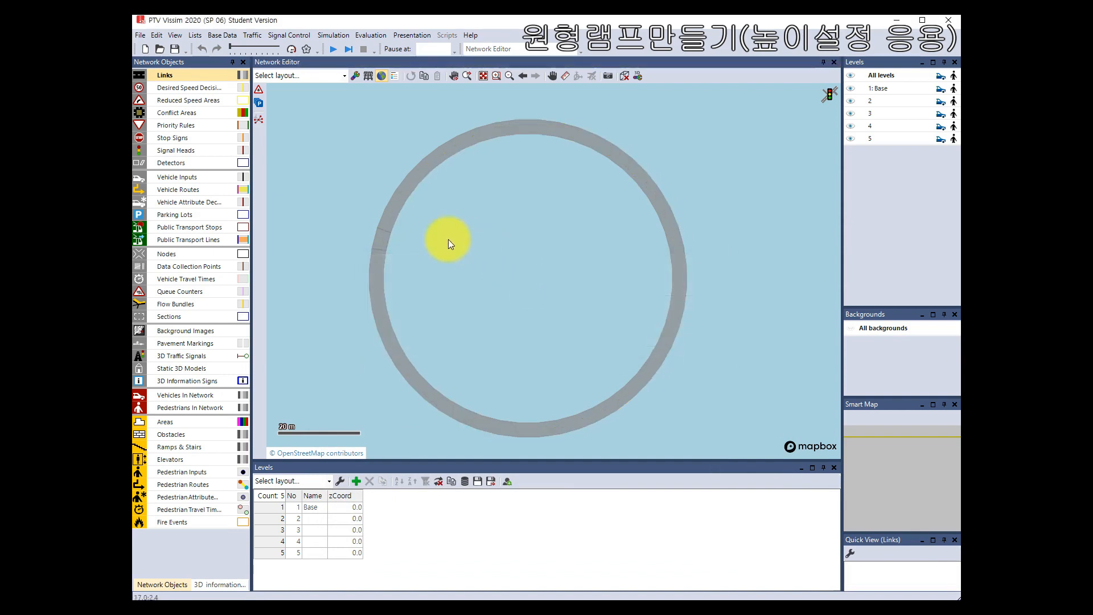
- Draw a second single-lane circular link about 74.5 m in diameter, starting at the connector so it overlaps the existing ring
right_click(378, 253)
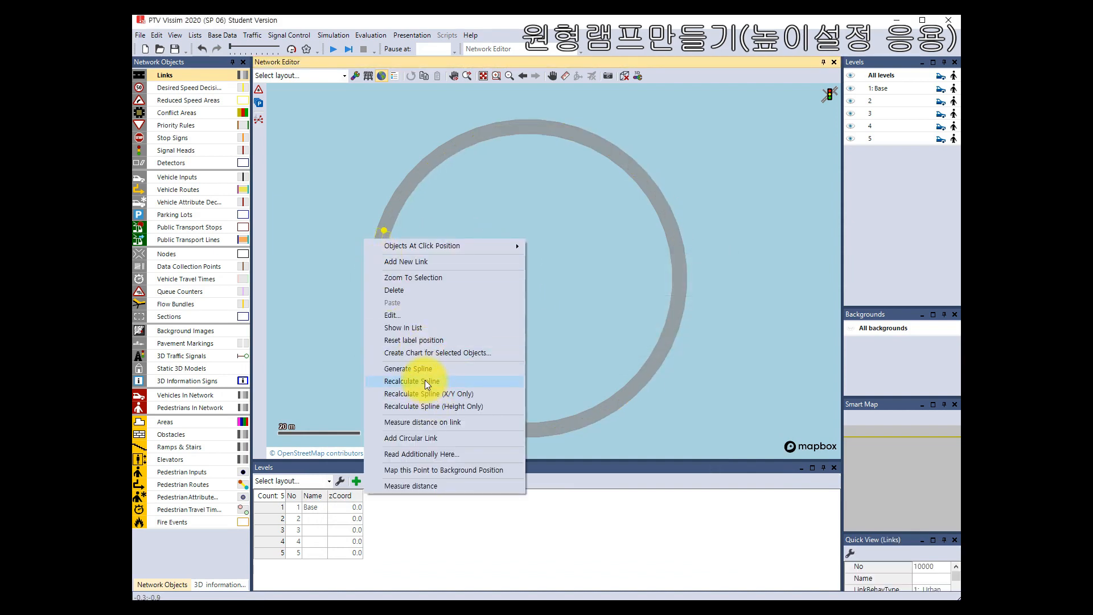
click(419, 436)
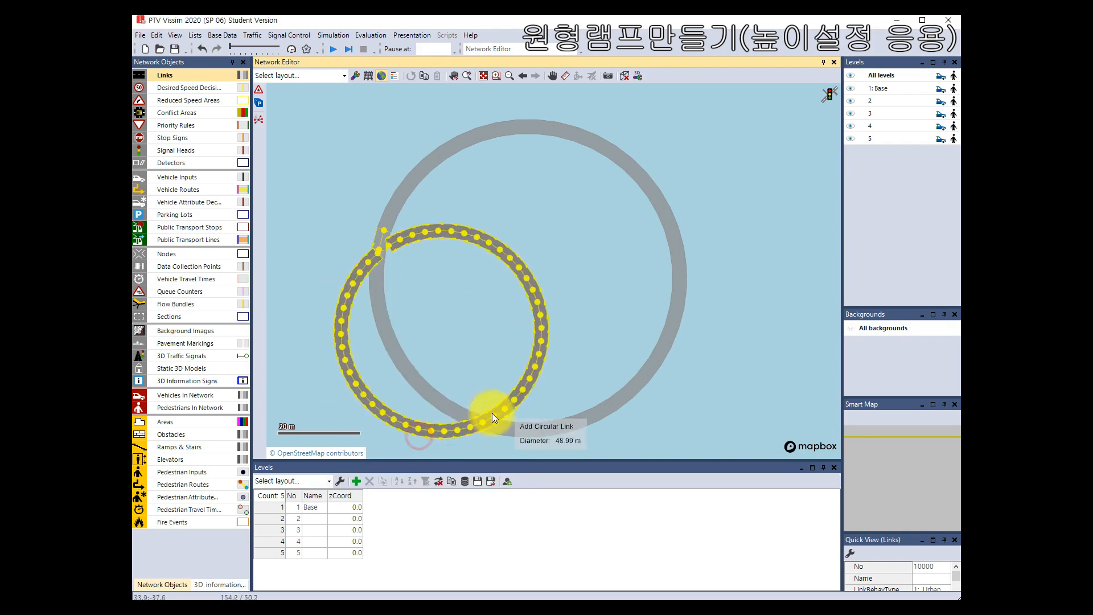
click(676, 306)
click(711, 541)
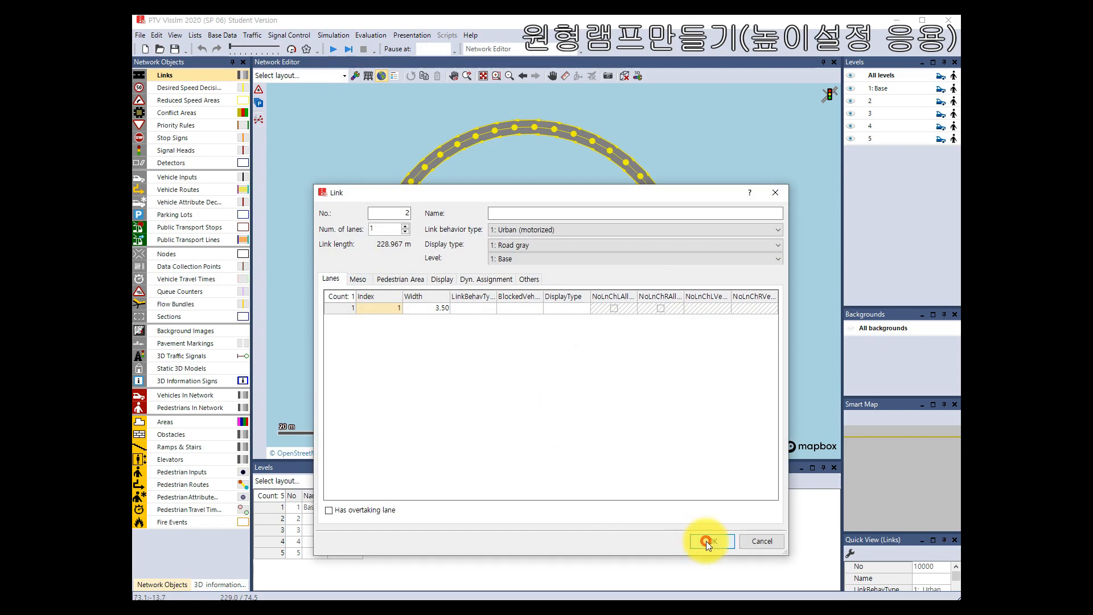
click(678, 330)
click(714, 331)
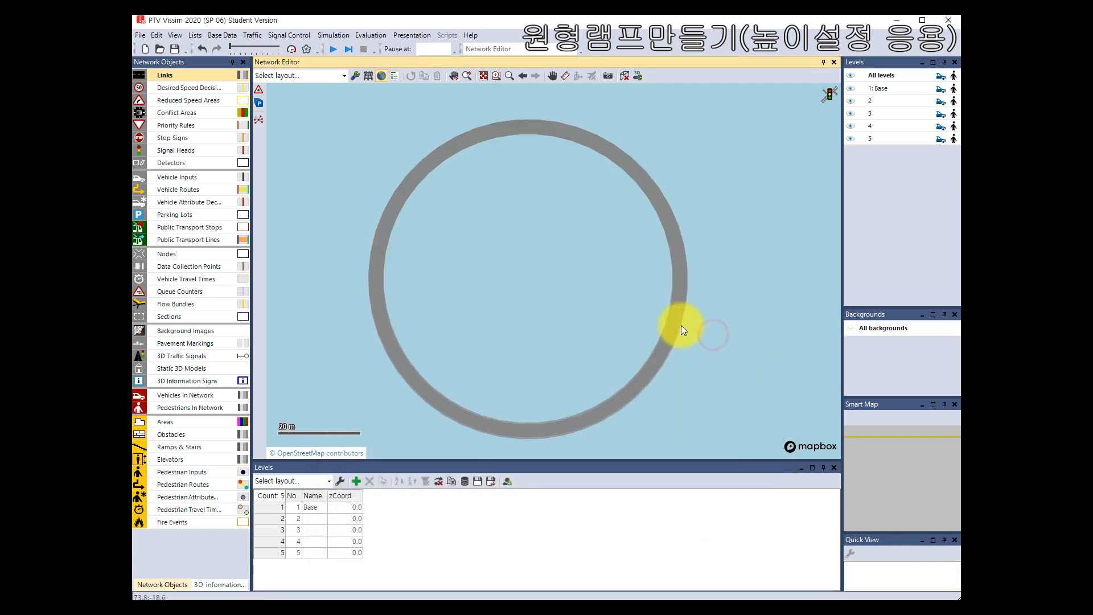
- Shift circular link 1 slightly so it is offset from the overlapping ring, and select it
click(675, 326)
click(710, 331)
click(380, 301)
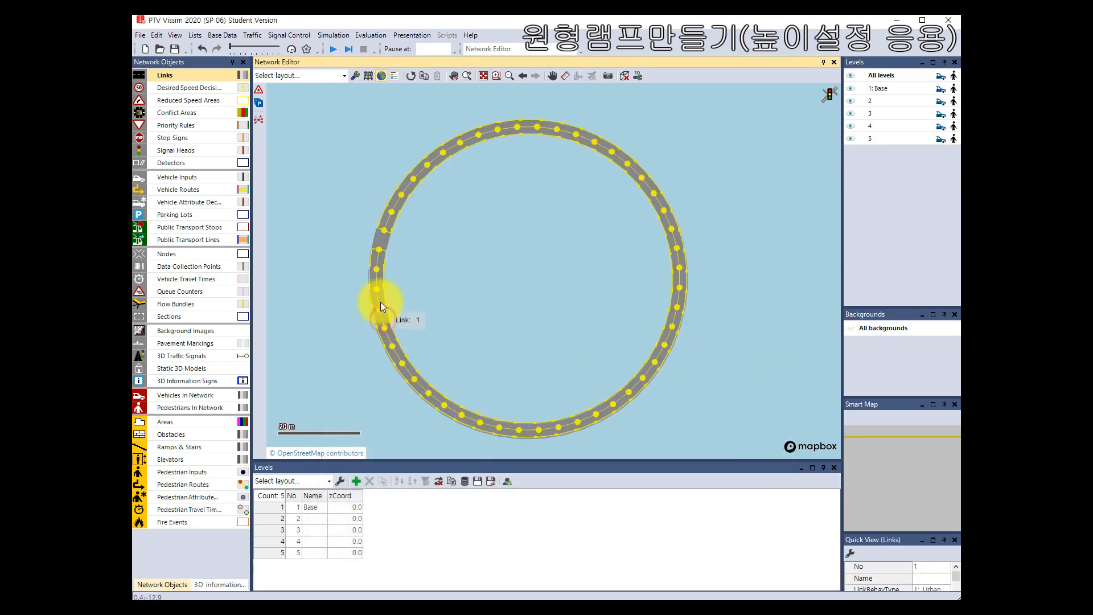
drag(381, 296, 392, 306)
click(726, 367)
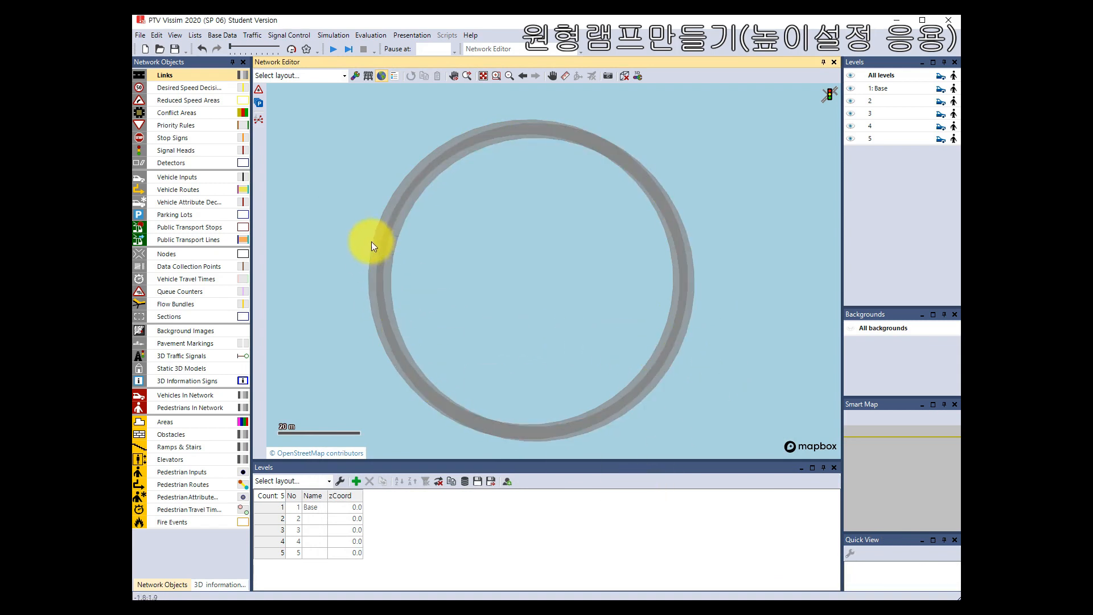
right_click(387, 283)
click(393, 293)
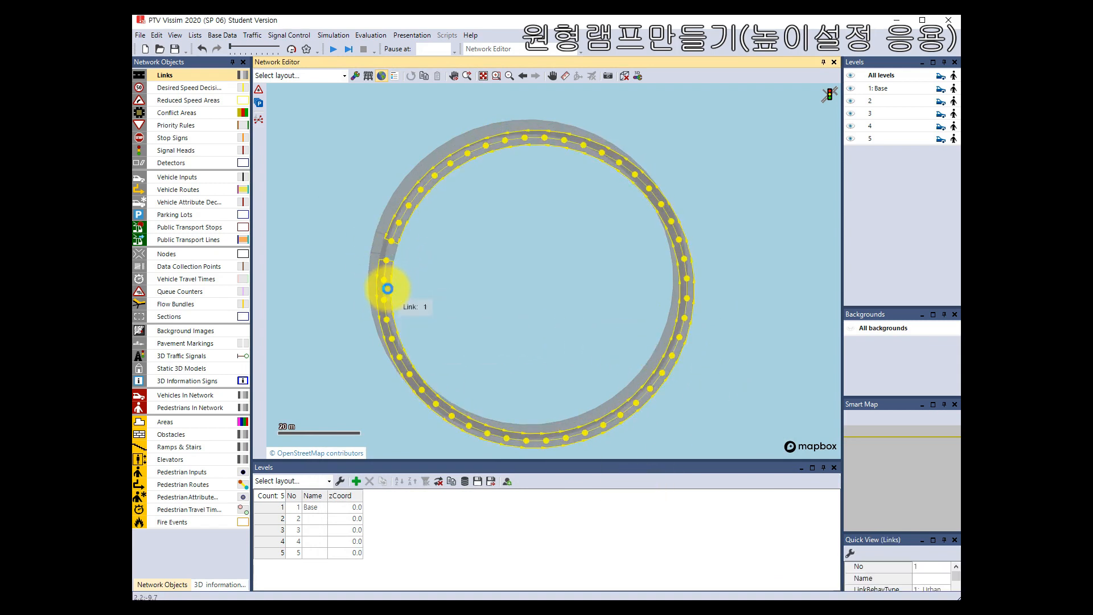
- Delete the two short connectors that close circular links 1 and 2, leaving both rings open
click(440, 287)
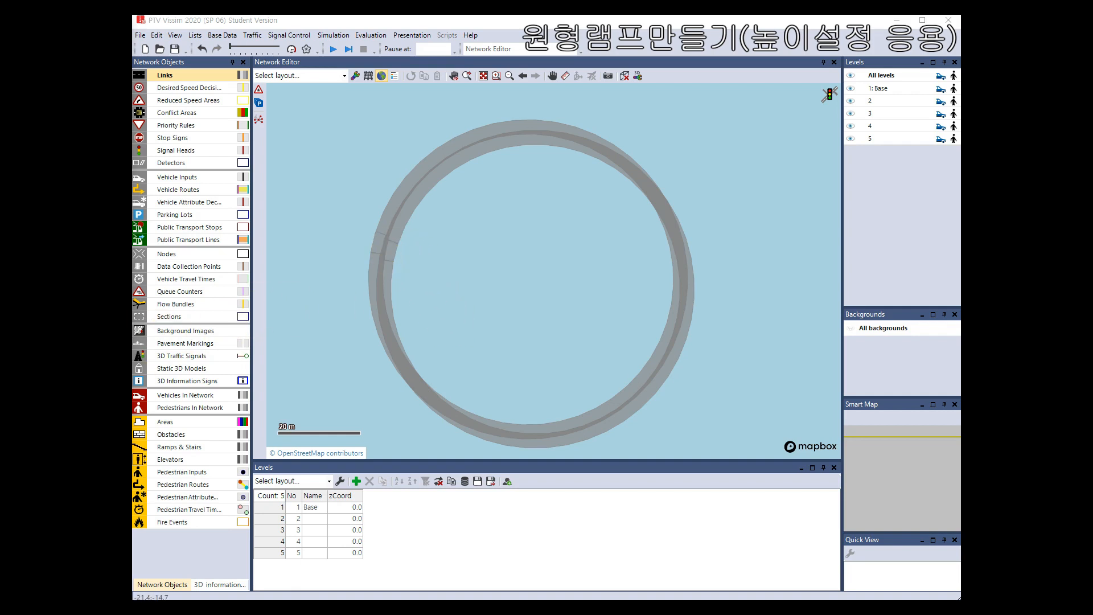
click(388, 254)
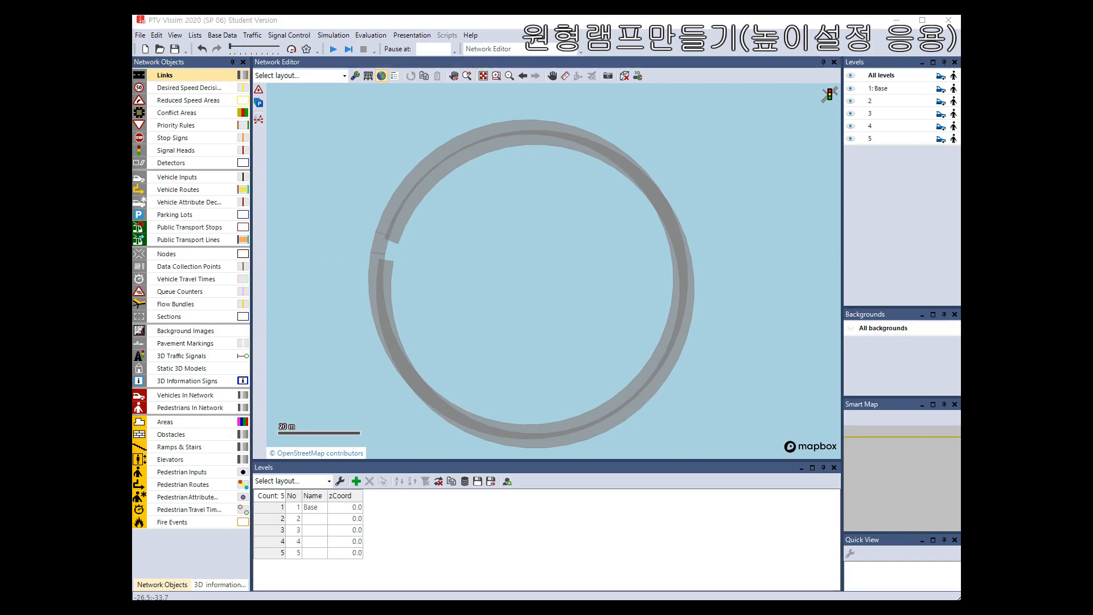
click(384, 245)
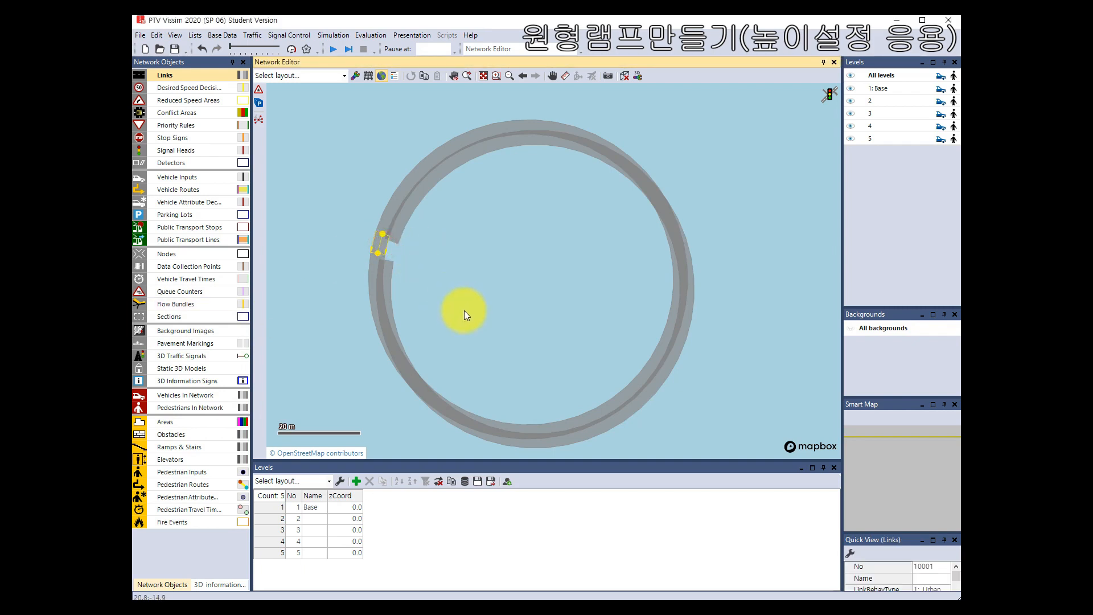
key(Delete)
click(468, 304)
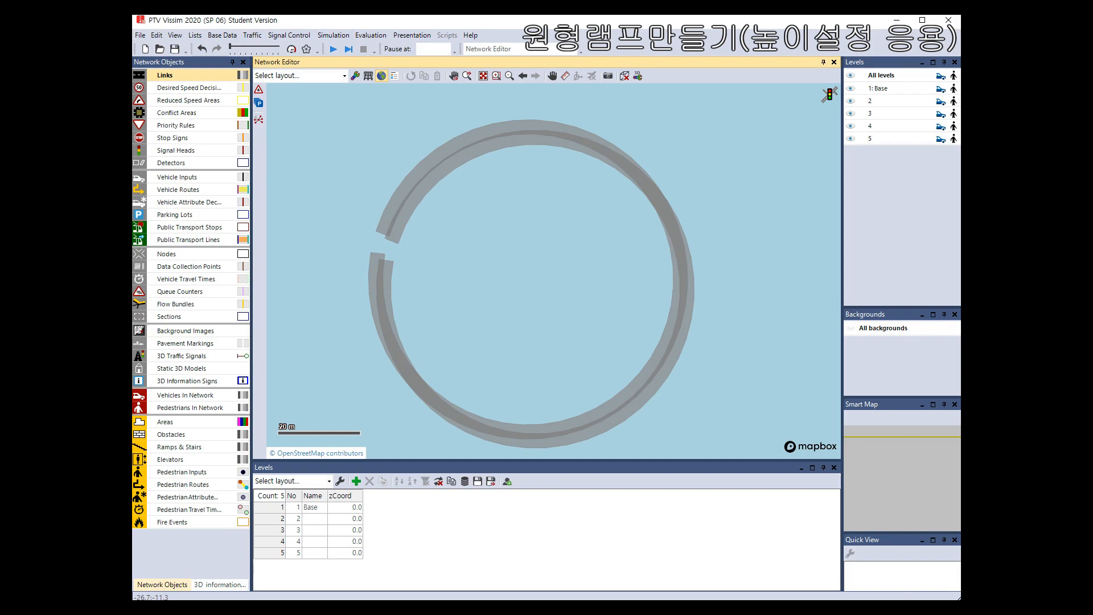
- Add a one-lane connector from the end of circular link 2 to the start of circular link 1
click(428, 226)
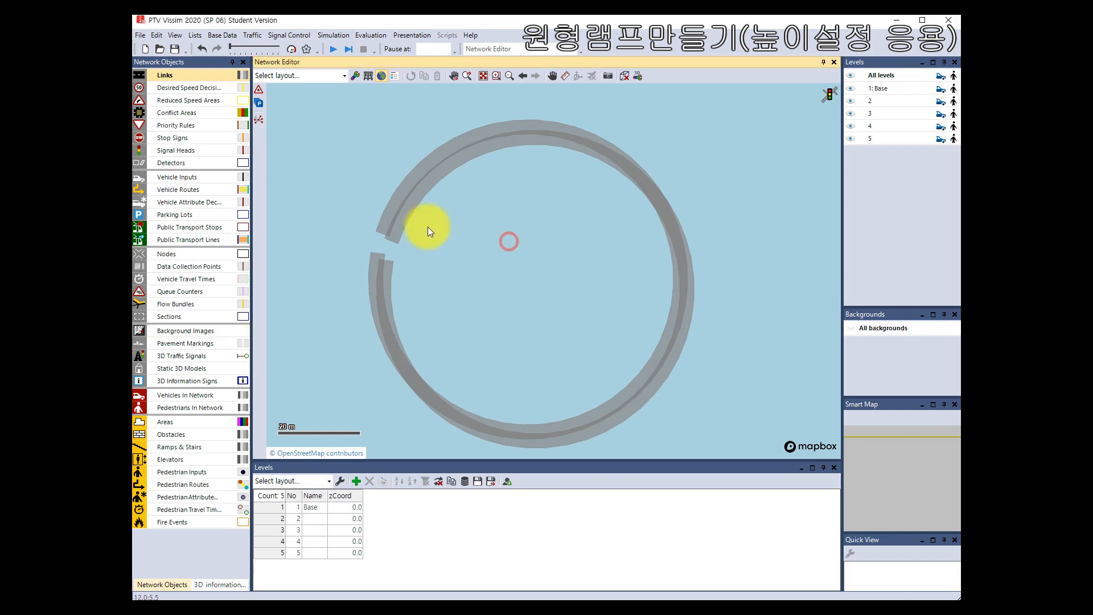
click(380, 227)
drag(384, 229, 385, 266)
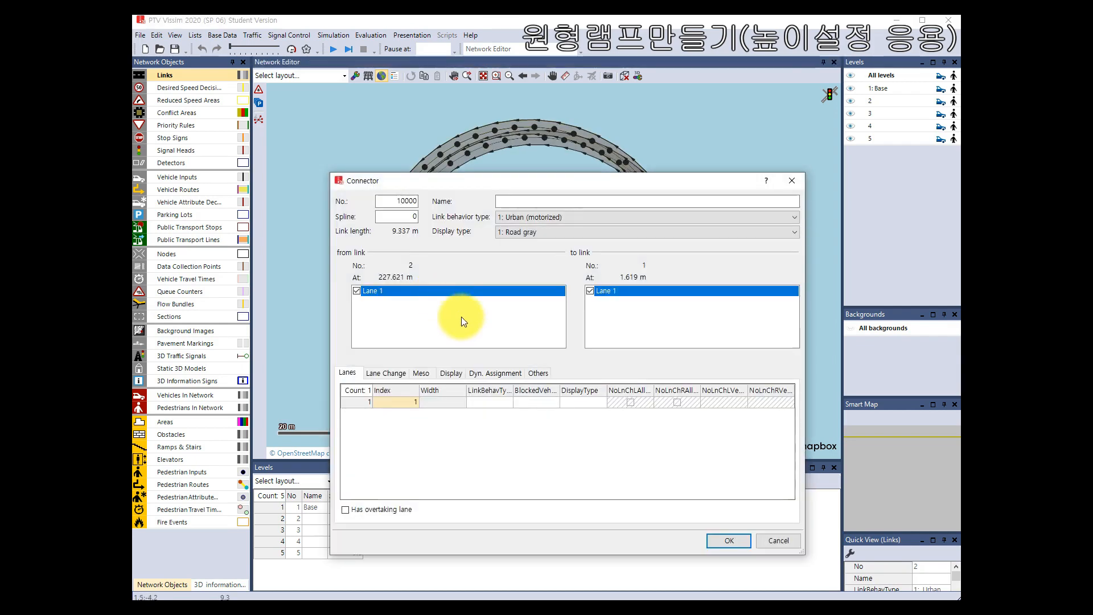
key(Return)
- Shift circular link 1 slightly in the negative X direction so it lies closer over circular link 2
click(390, 289)
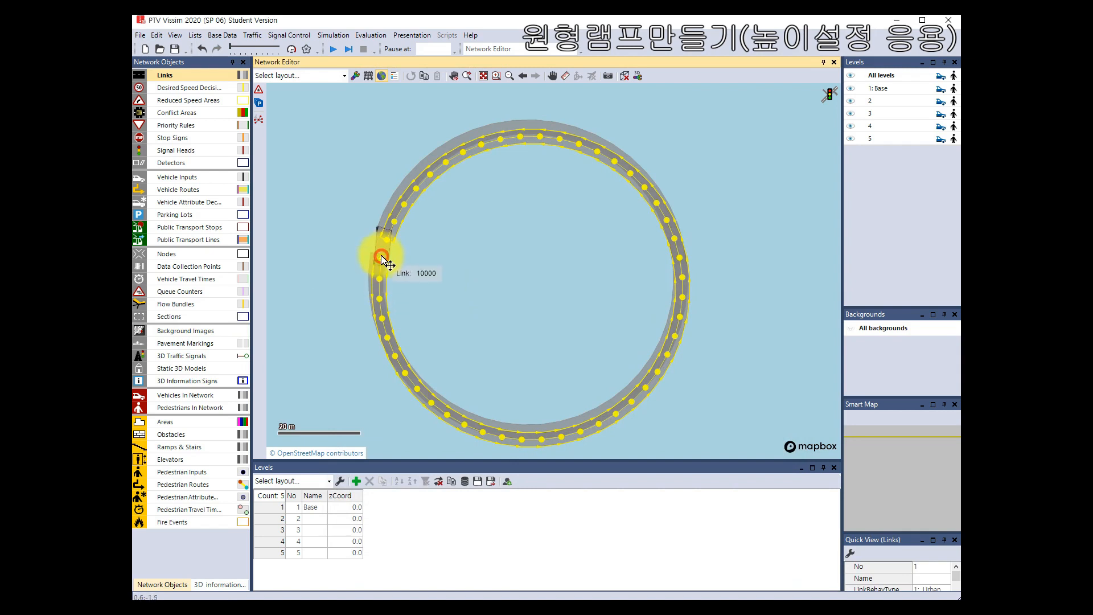
click(380, 248)
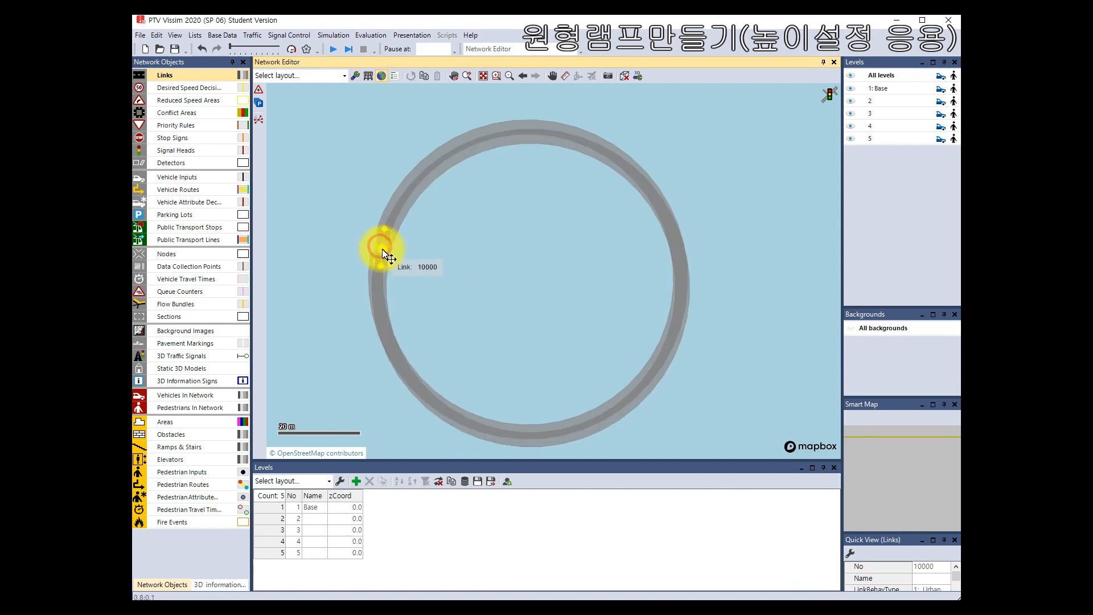
drag(380, 248, 384, 278)
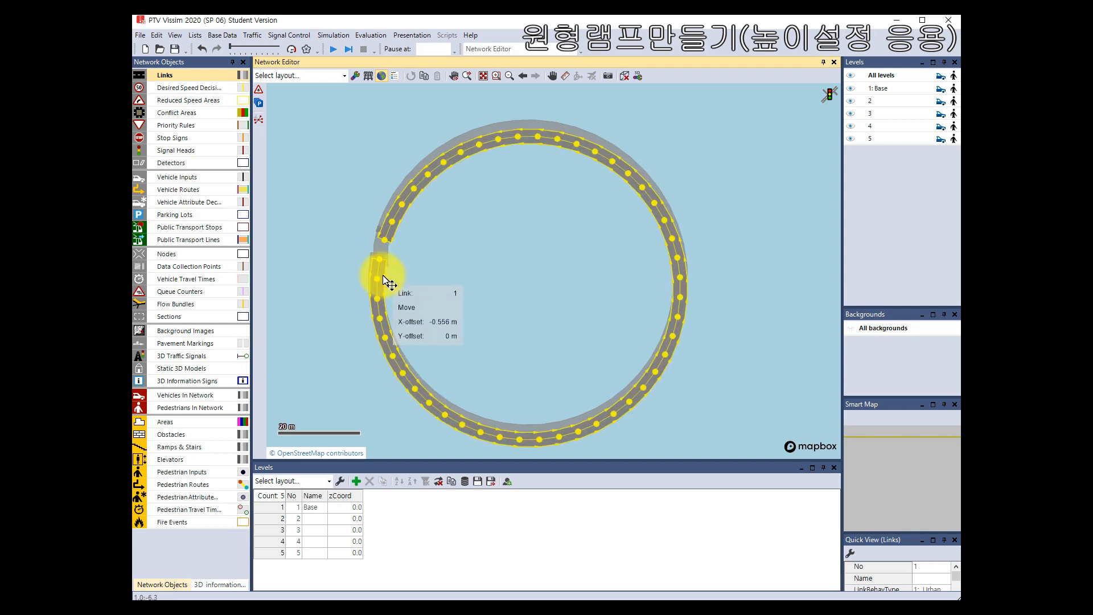
click(408, 275)
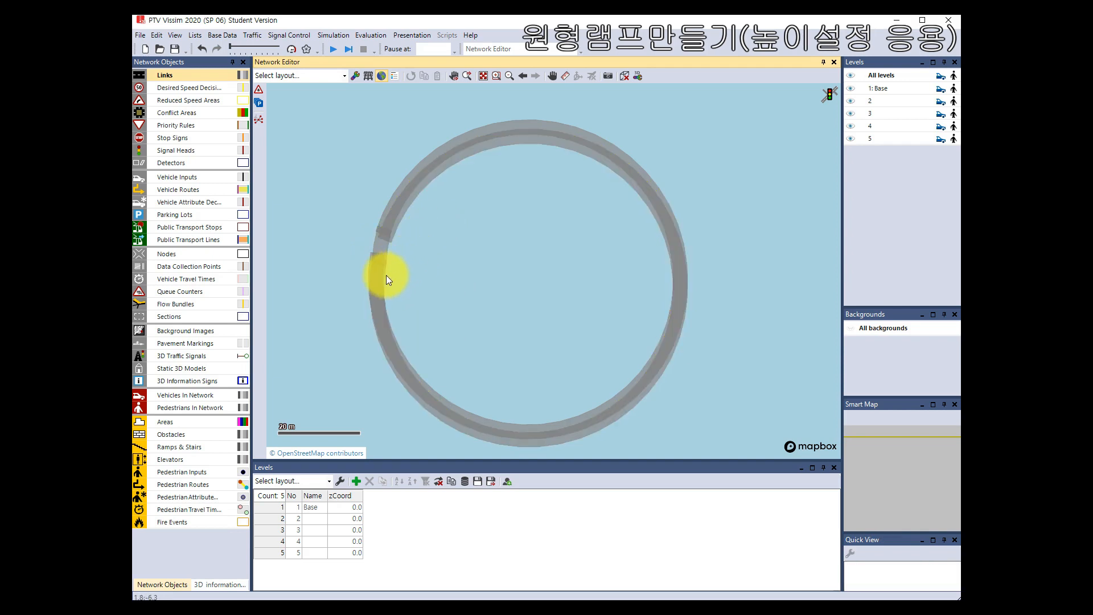
- Try to draw a third single-lane circular link about 73.1 m in diameter over the existing rings, and delete its closing connector
right_click(386, 275)
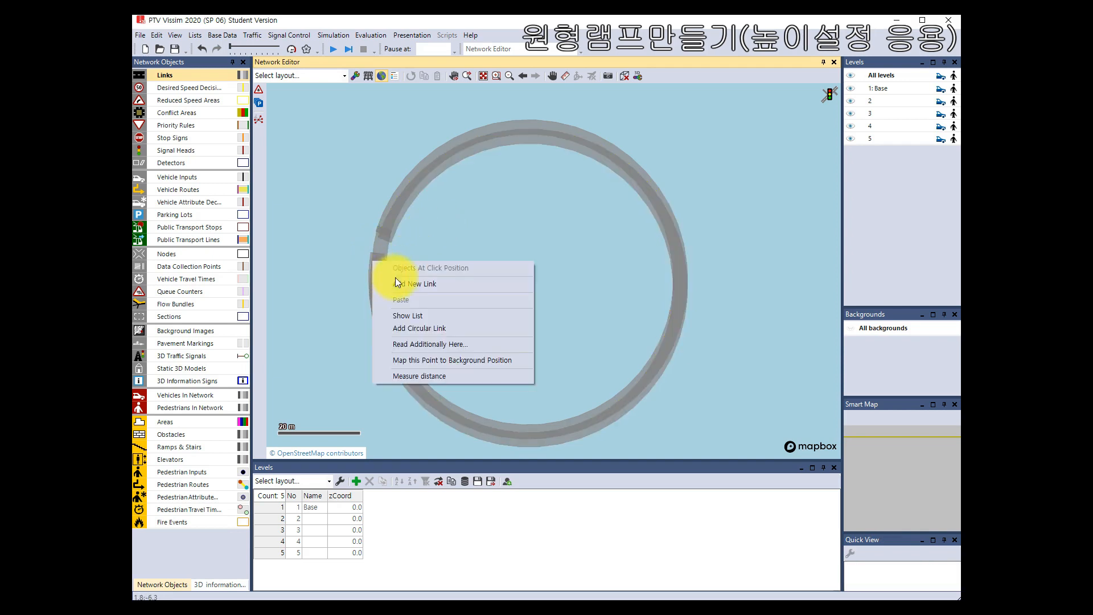
click(419, 327)
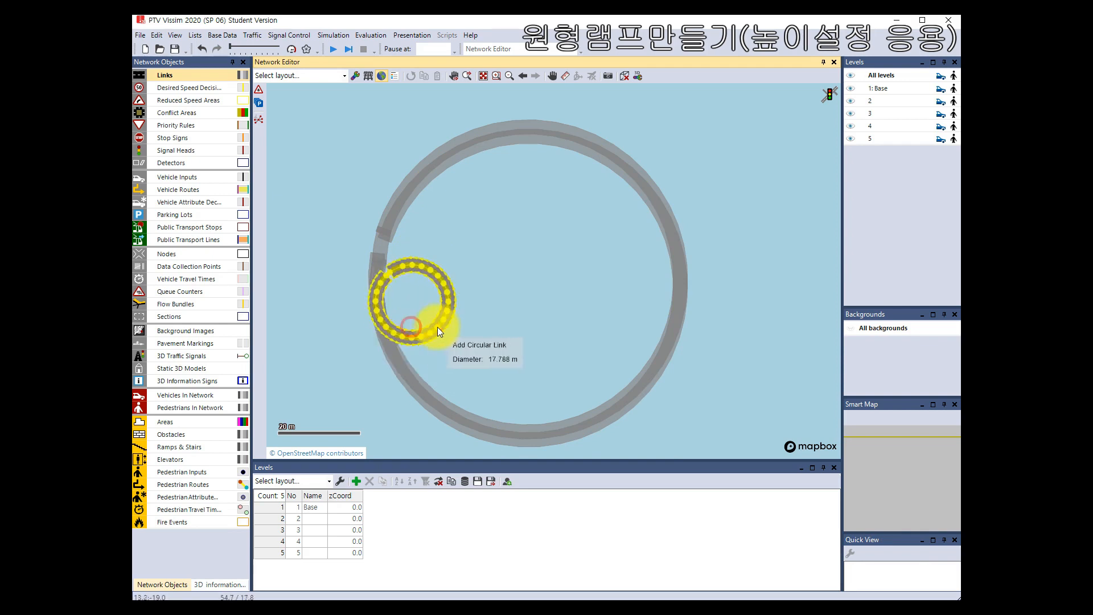
click(682, 316)
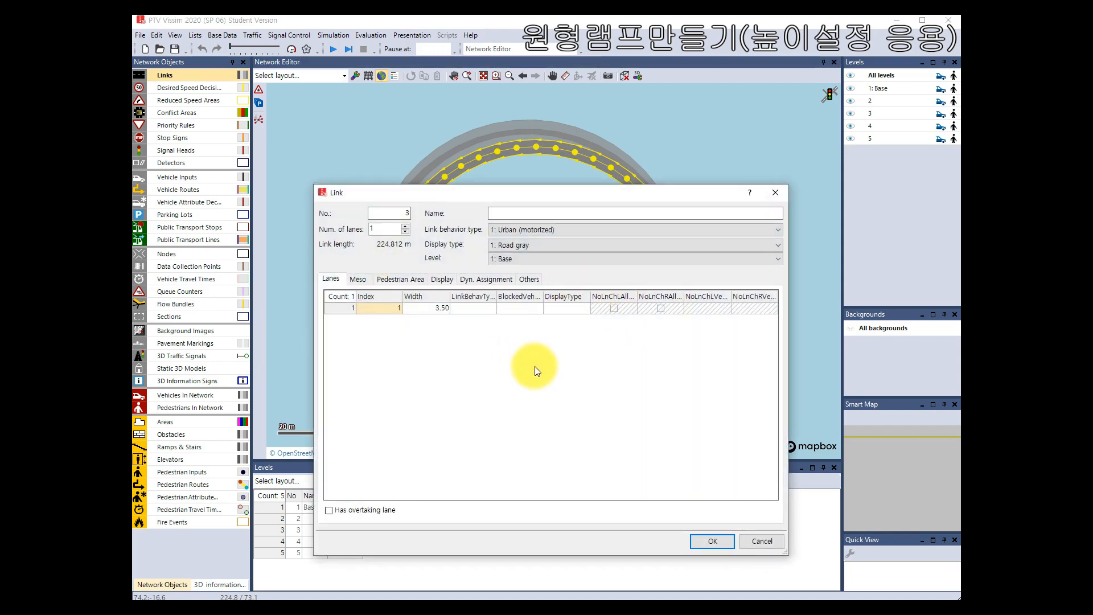
key(Return)
click(411, 288)
click(393, 265)
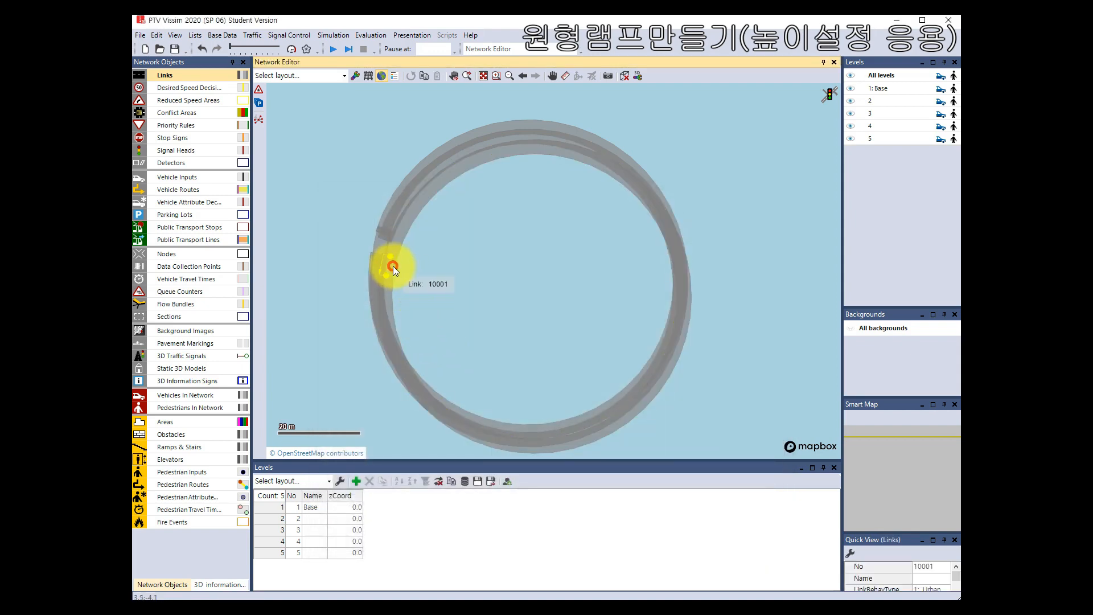
click(438, 347)
- Try to shift circular link 3 into line with the existing rings, and delete that link
click(388, 296)
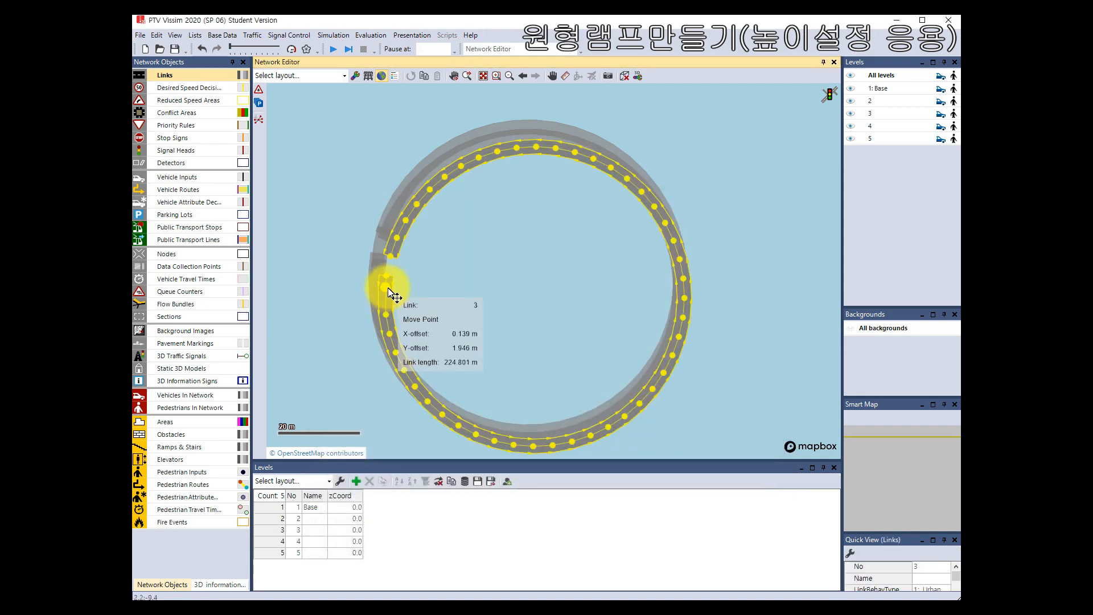
drag(387, 288, 388, 298)
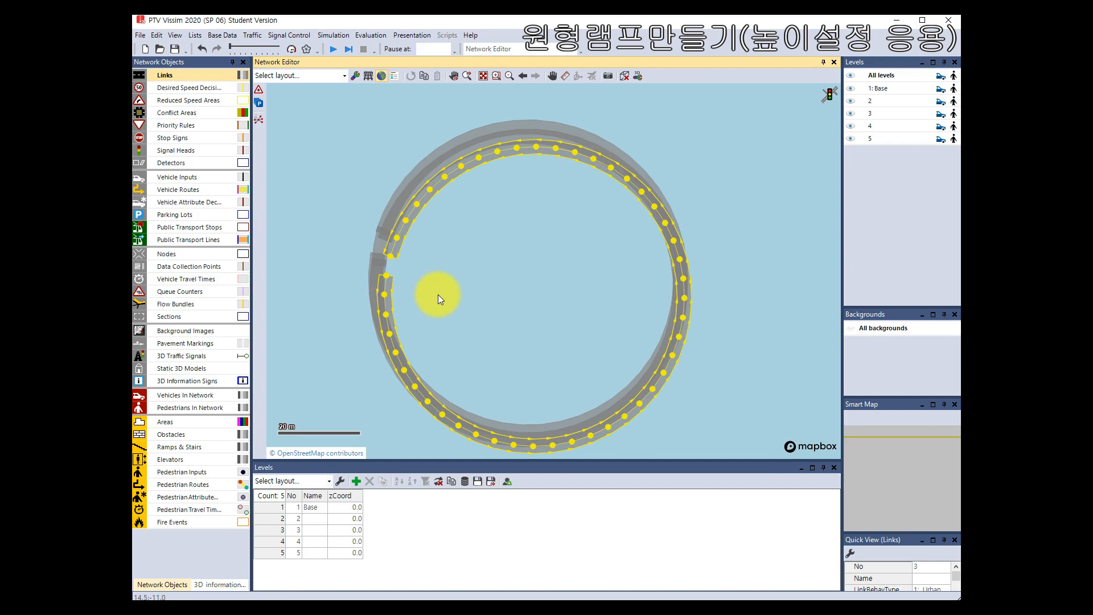
click(438, 295)
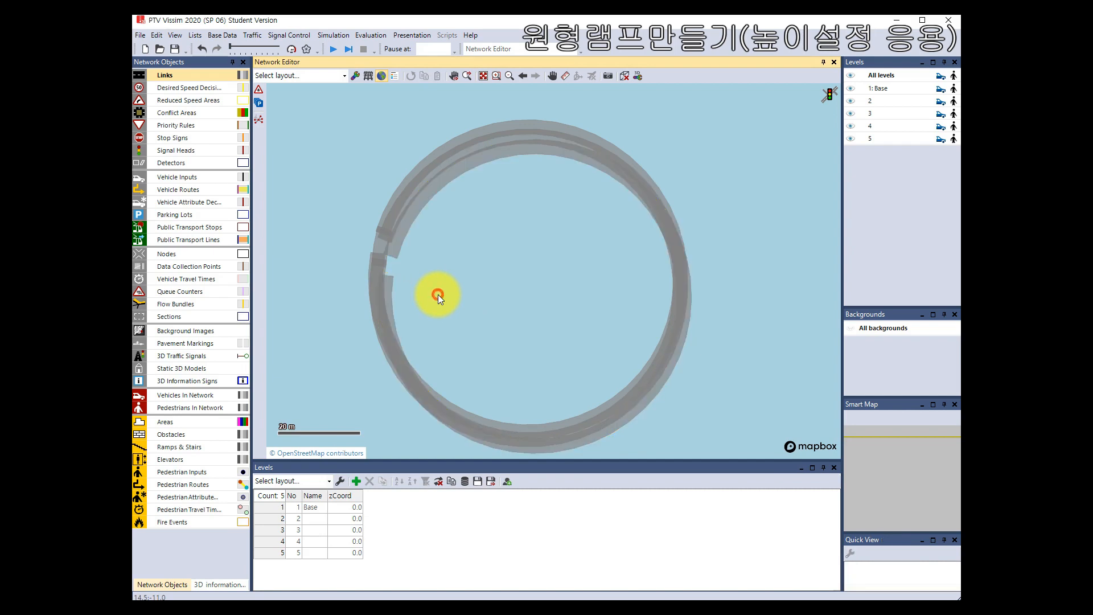
drag(385, 289, 391, 277)
click(440, 296)
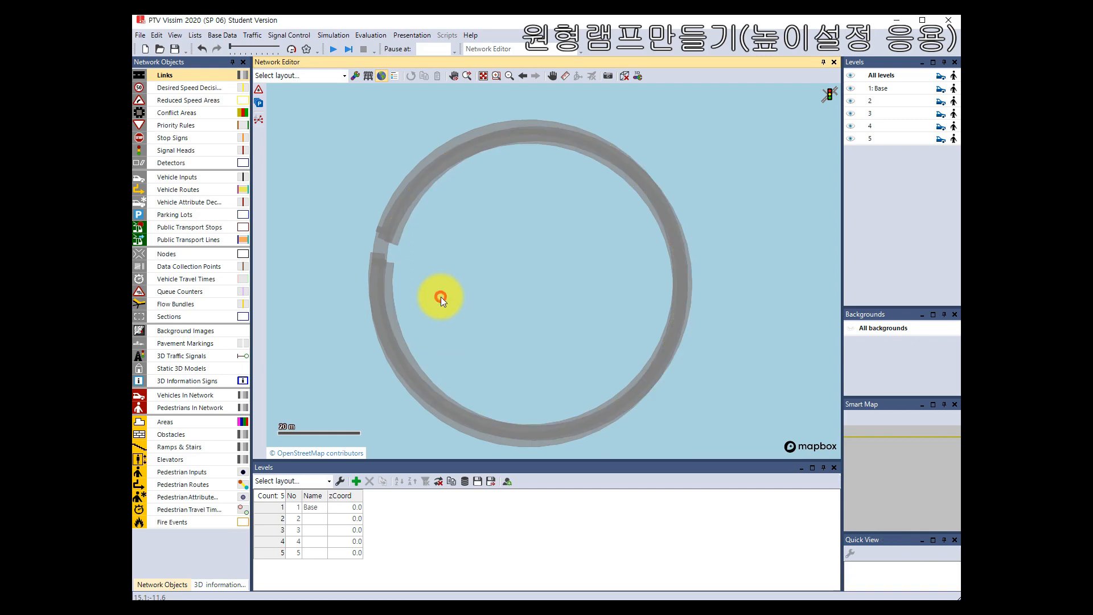
click(390, 278)
key(Delete)
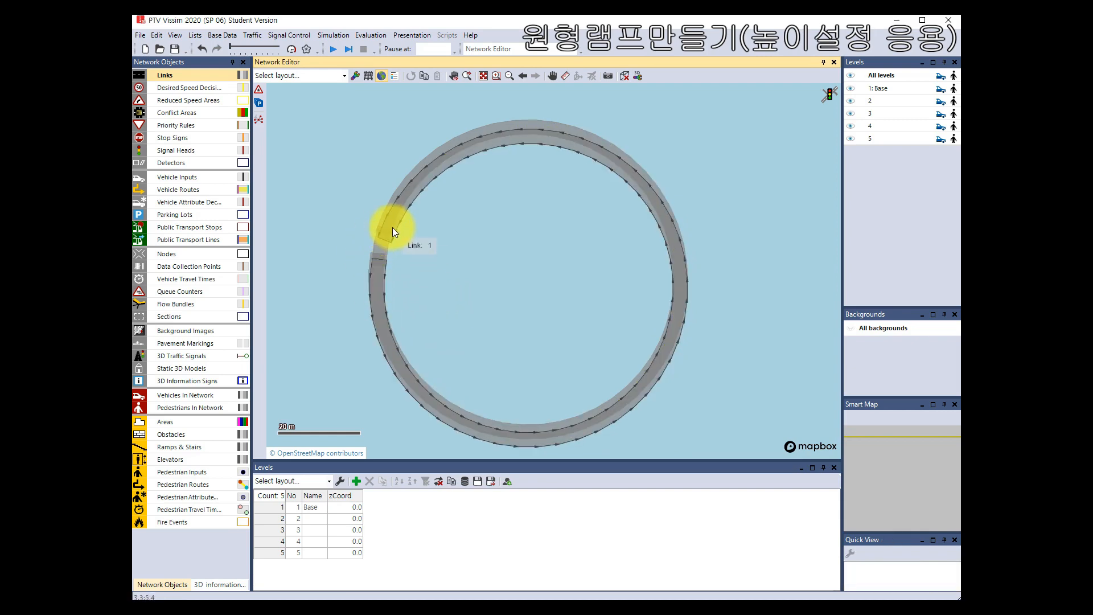
- Set the end Z-offset of circular link 2 to 5 m
double_click(382, 218)
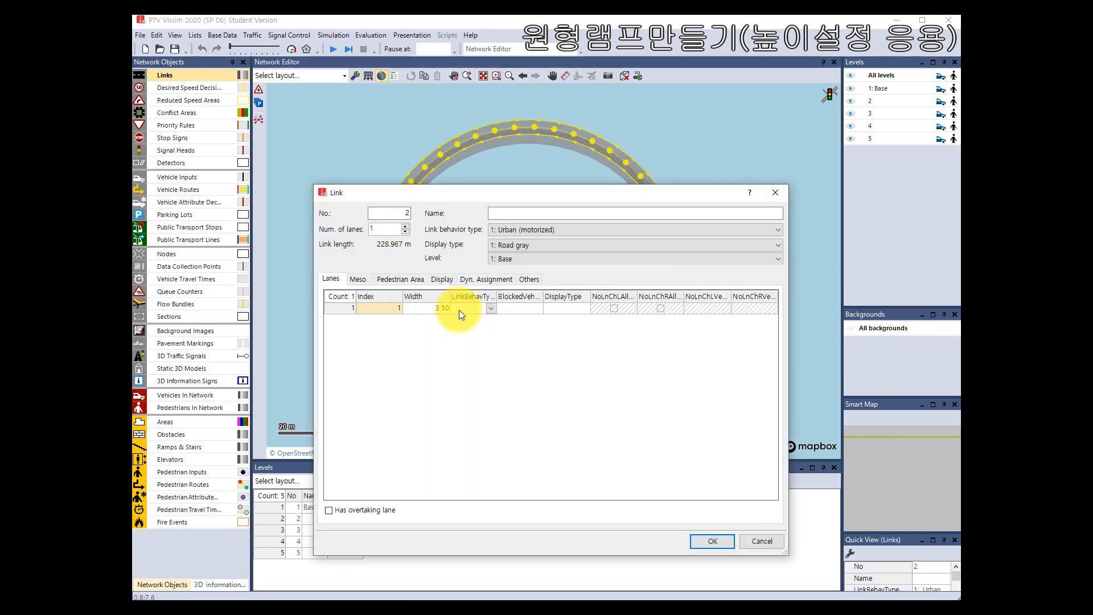
click(447, 284)
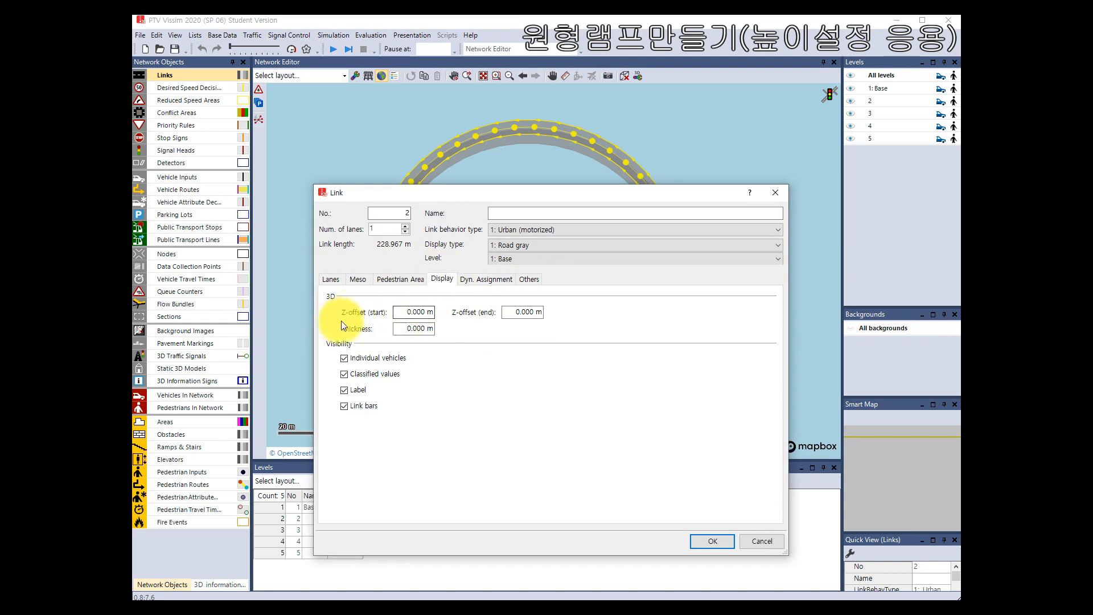
click(520, 312)
text(5)
key(Return)
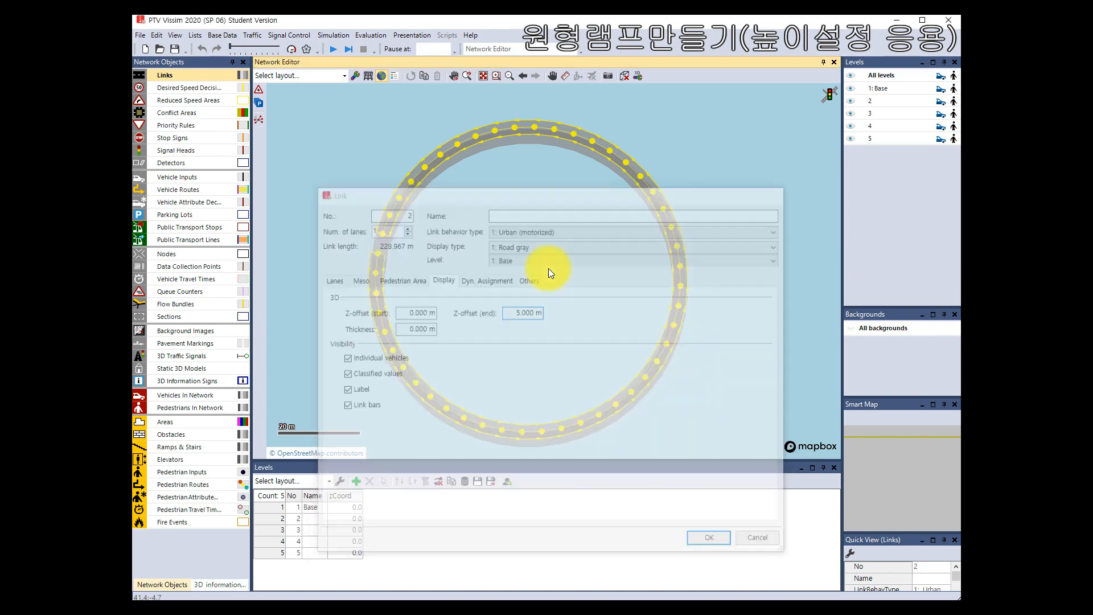
click(533, 265)
- Set the Z-offset of circular link 1 to 5 m at the start and 10 m at the end
double_click(404, 209)
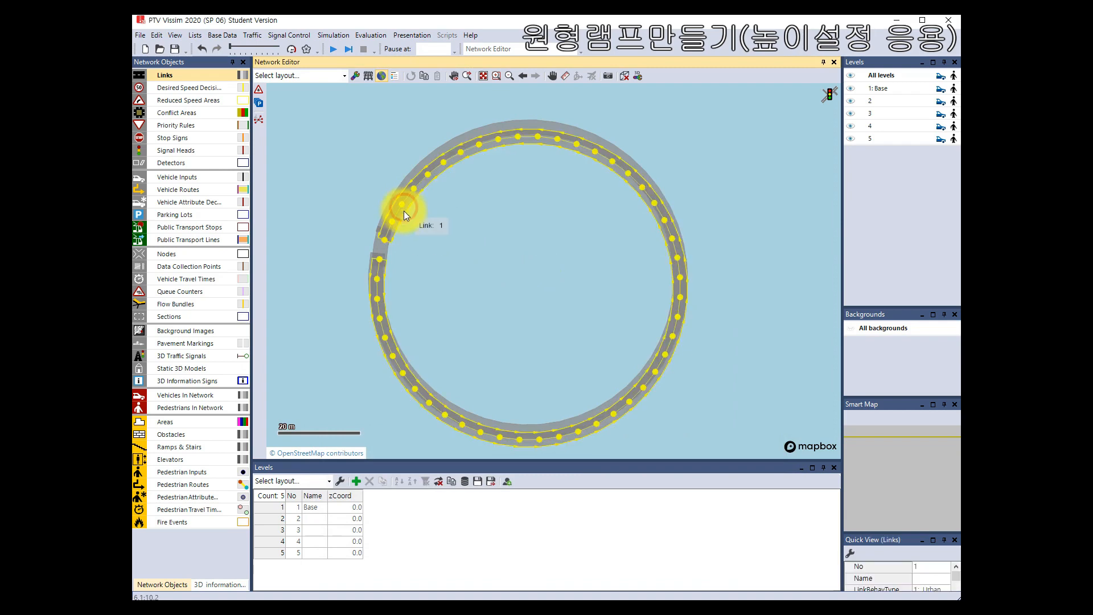
click(409, 311)
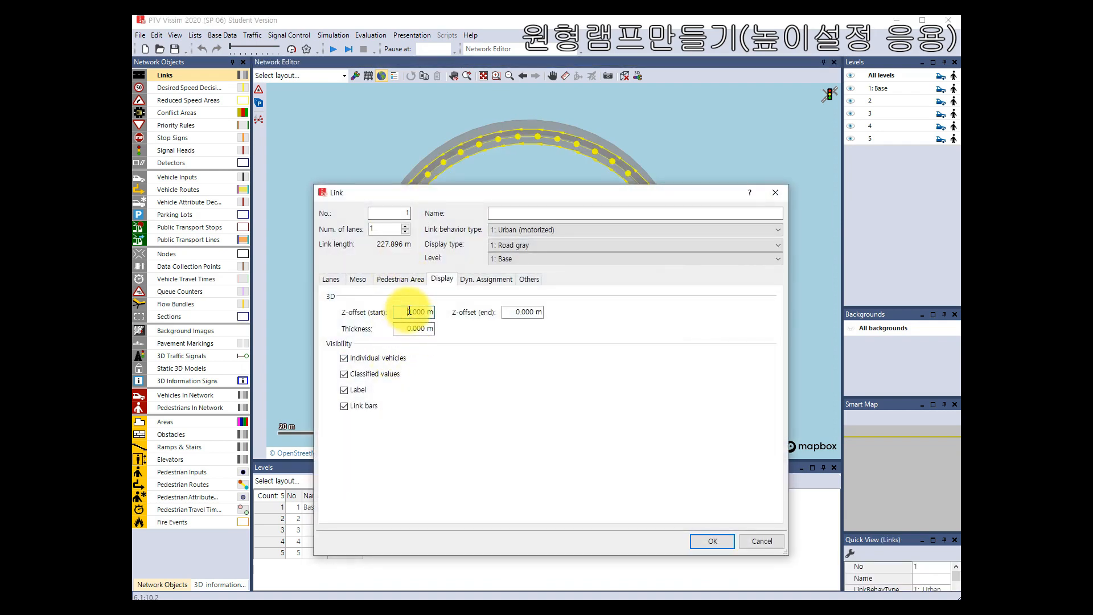
text(5)
click(509, 312)
text(10)
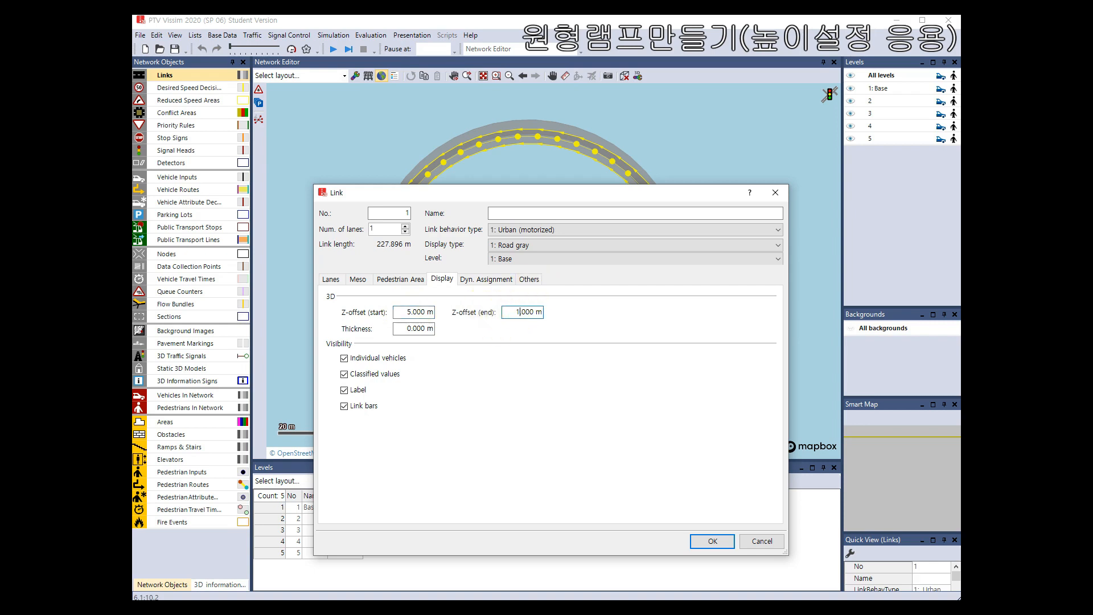
key(Return)
click(538, 255)
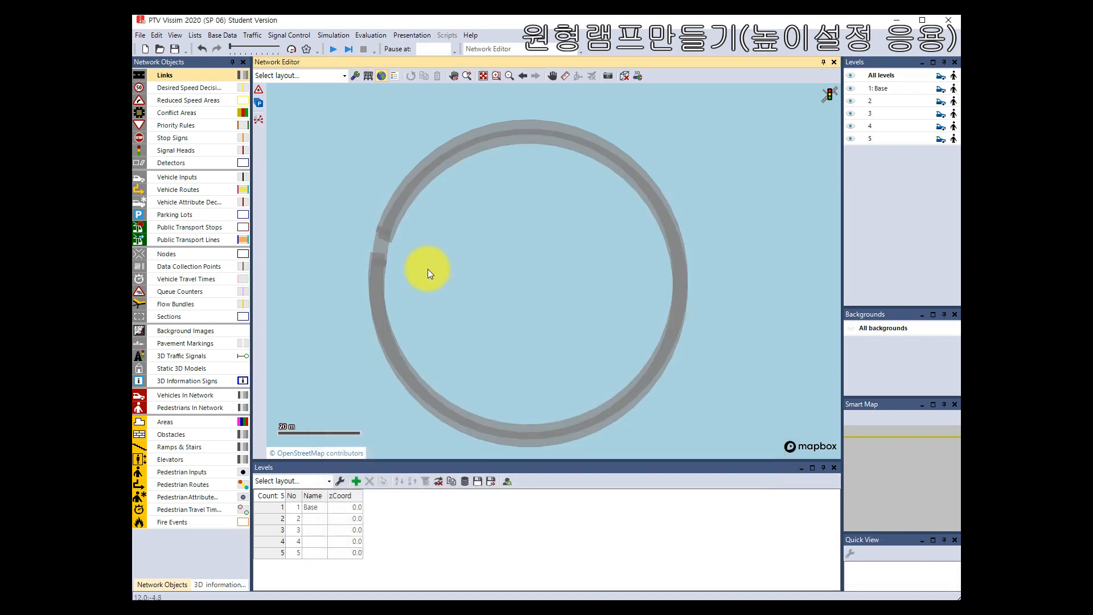
- Draw a third single-lane circular link about 73.8 m in diameter, starting beside the gap in the existing rings
right_click(392, 269)
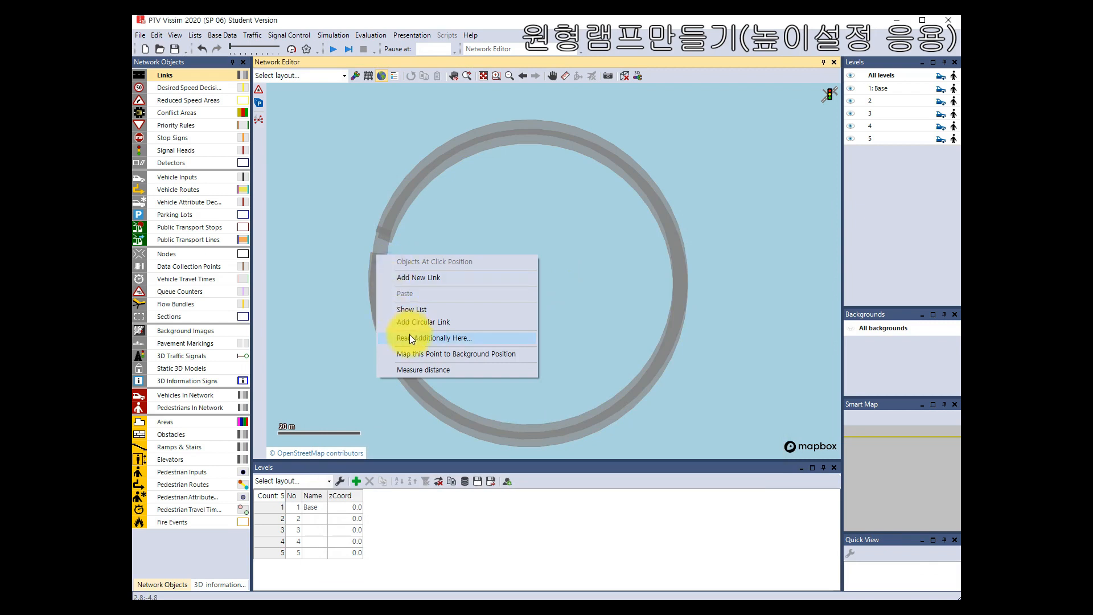
click(425, 323)
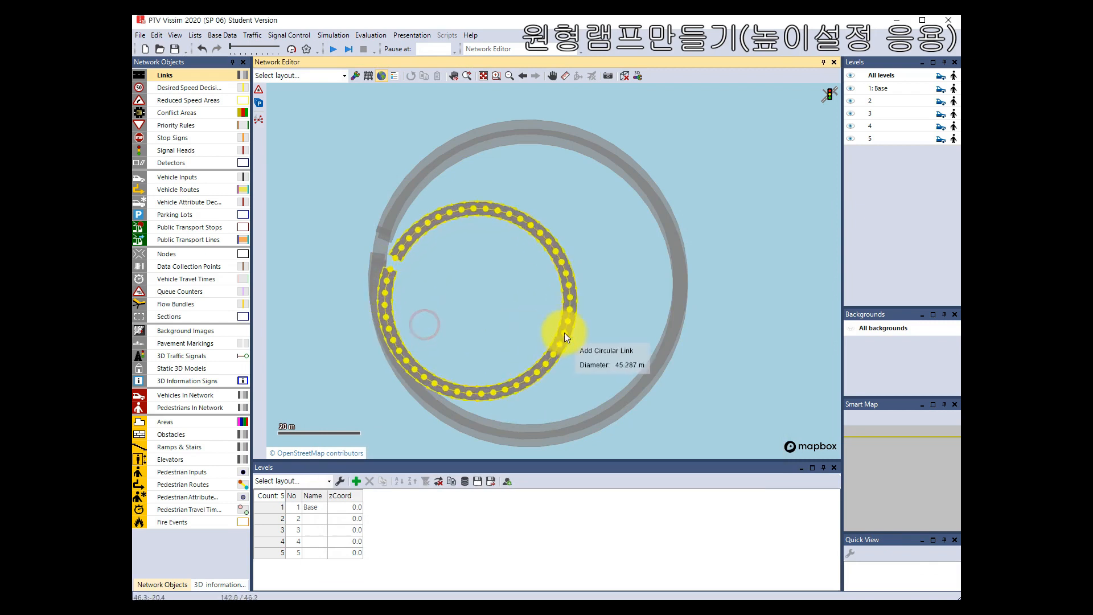
click(676, 323)
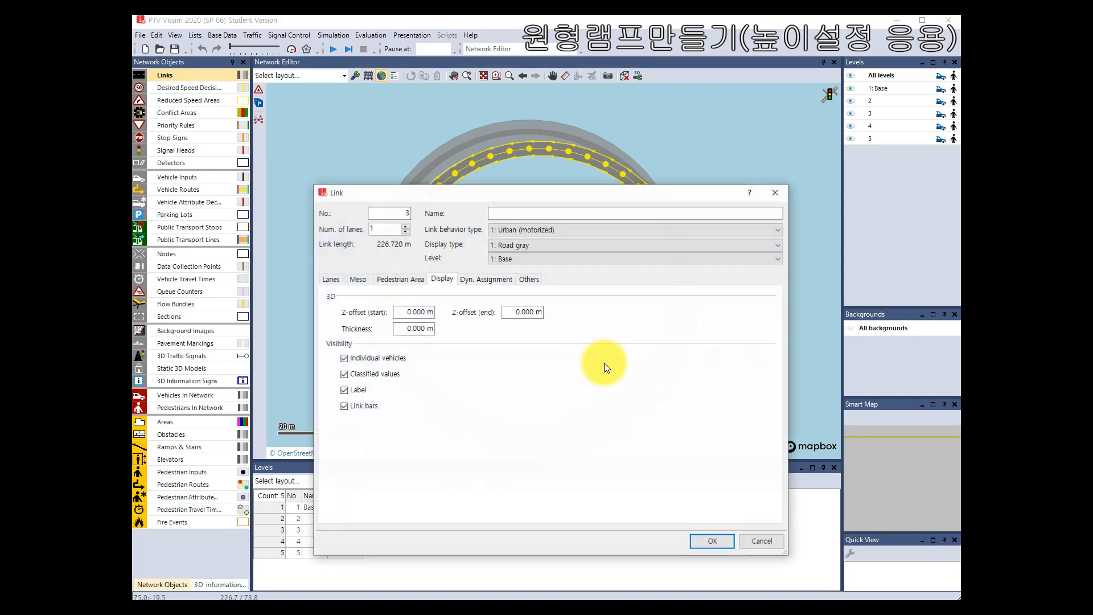
click(719, 534)
drag(643, 409, 638, 405)
click(674, 430)
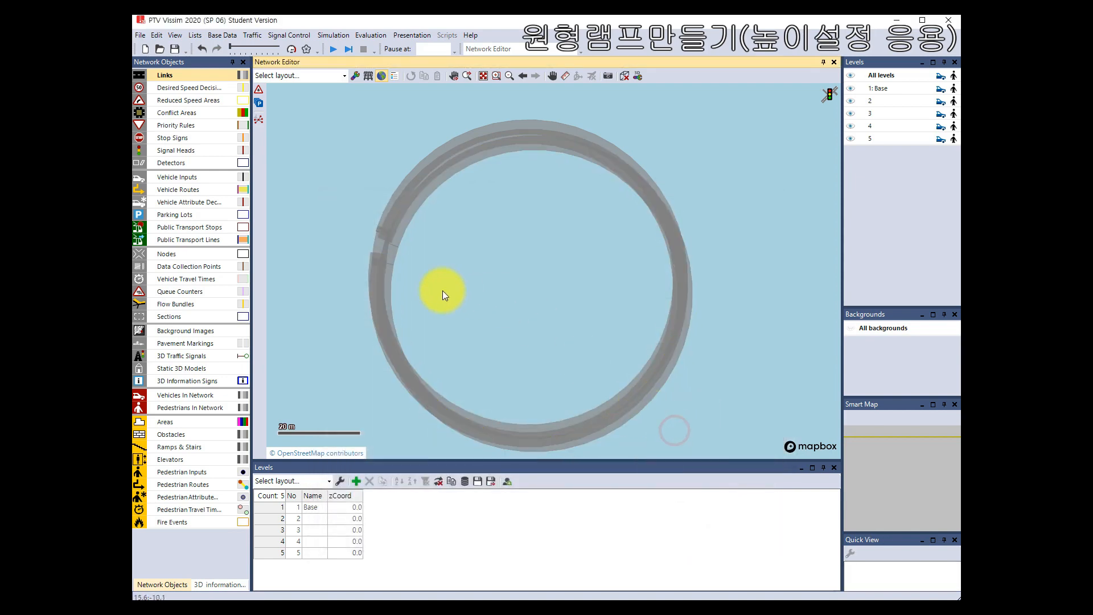
- Delete the closing connector of circular link 3, and connect the end of circular link 1 to the start of link 3
click(395, 252)
key(Delete)
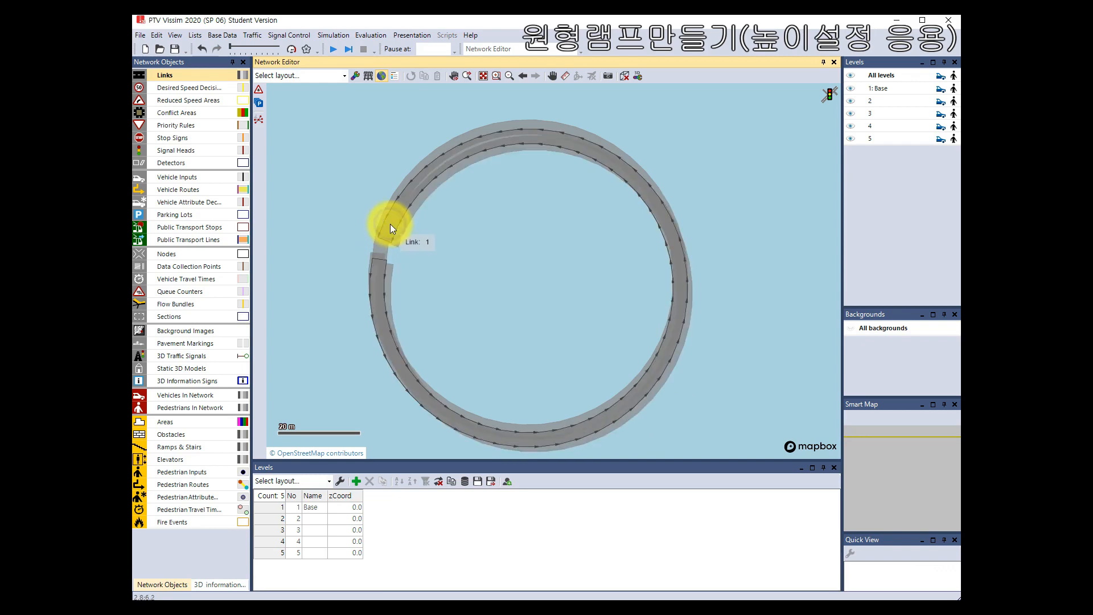
drag(390, 223, 413, 291)
key(Return)
- Shift circular link 3 slightly so it lines up more closely with the stacked rings
click(389, 289)
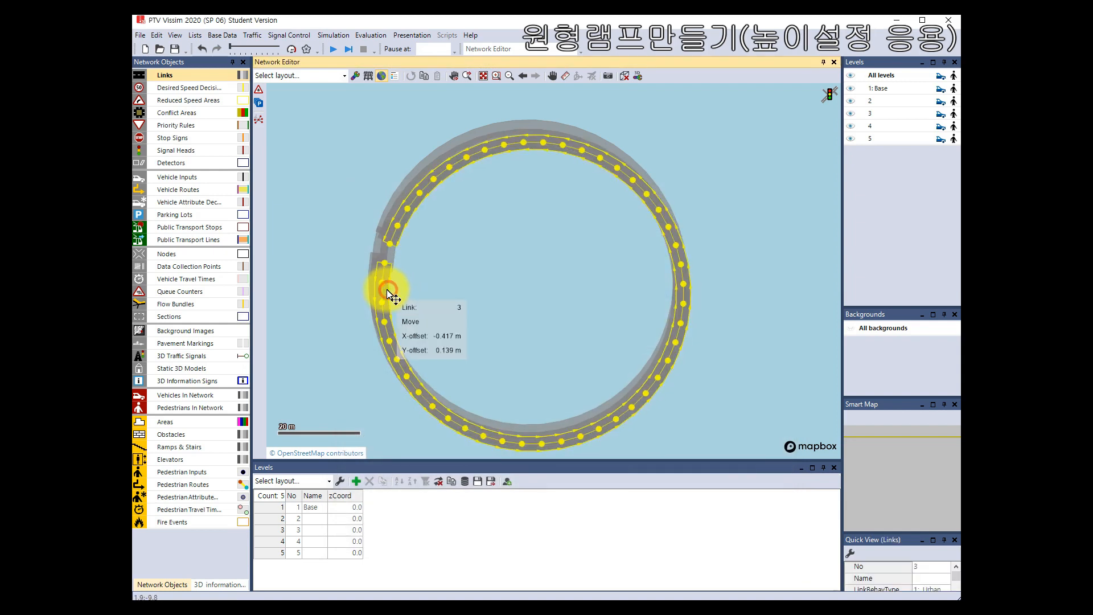
click(387, 252)
drag(387, 250, 390, 251)
click(398, 244)
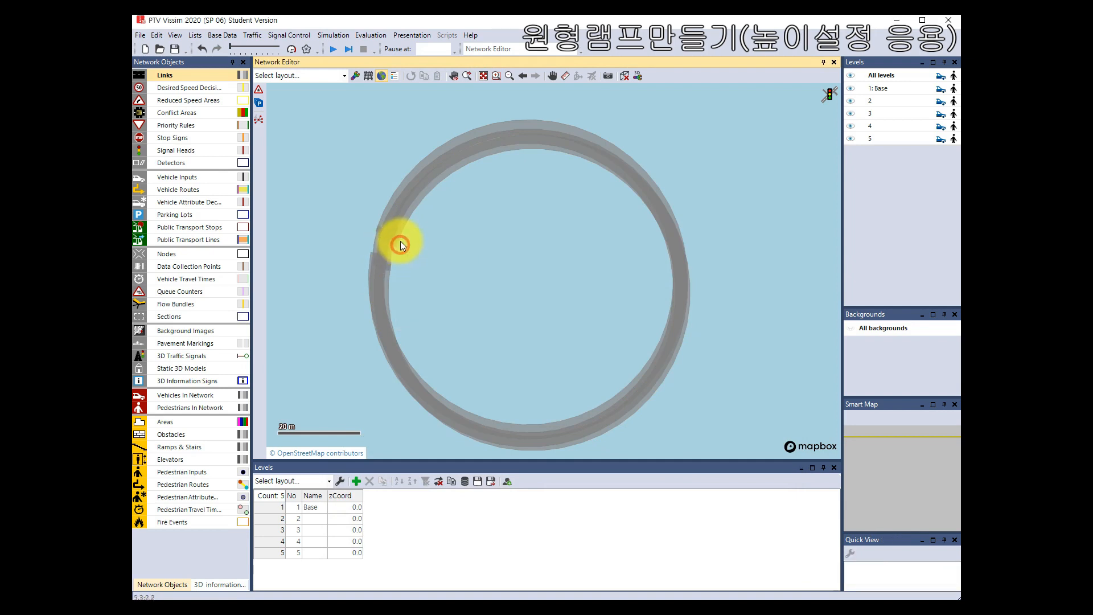
click(398, 238)
click(419, 268)
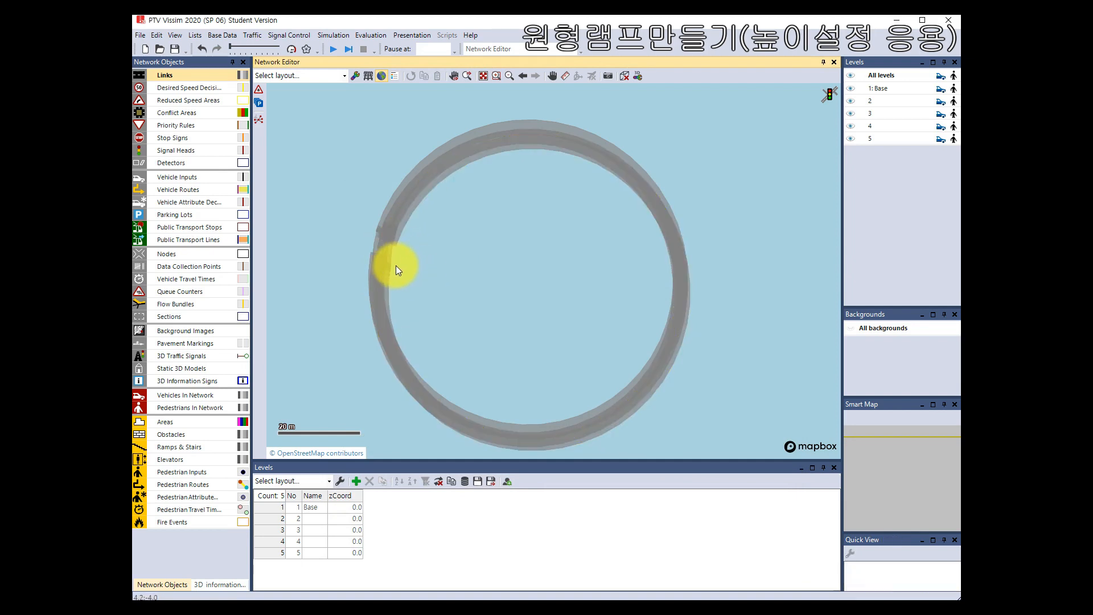
- Set the Z-offset of circular link 3 to 10 m at the start and 15 m at the end
double_click(387, 278)
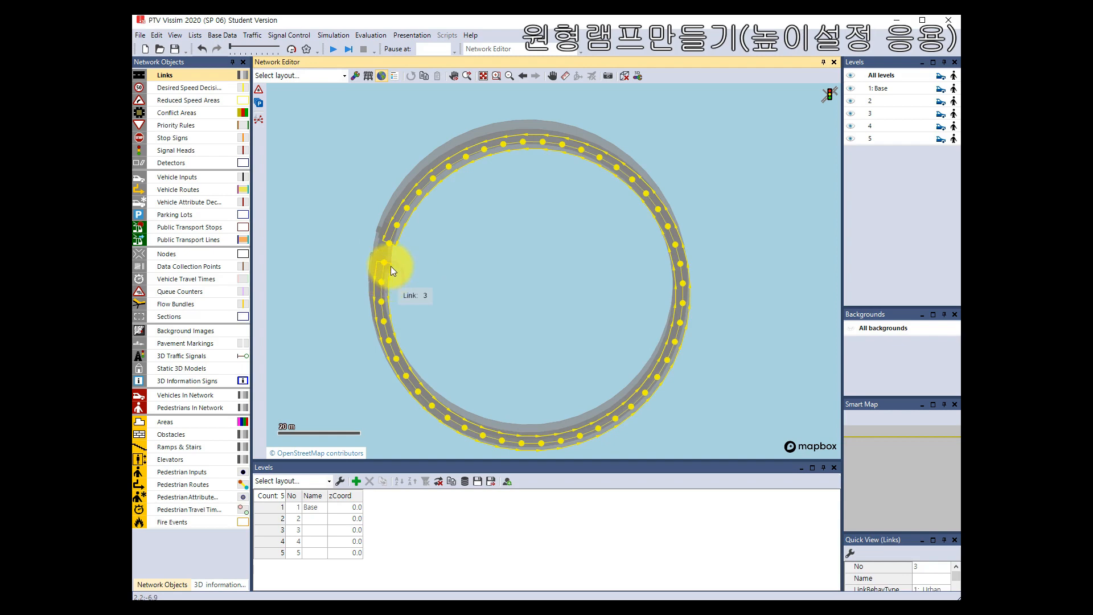
click(409, 312)
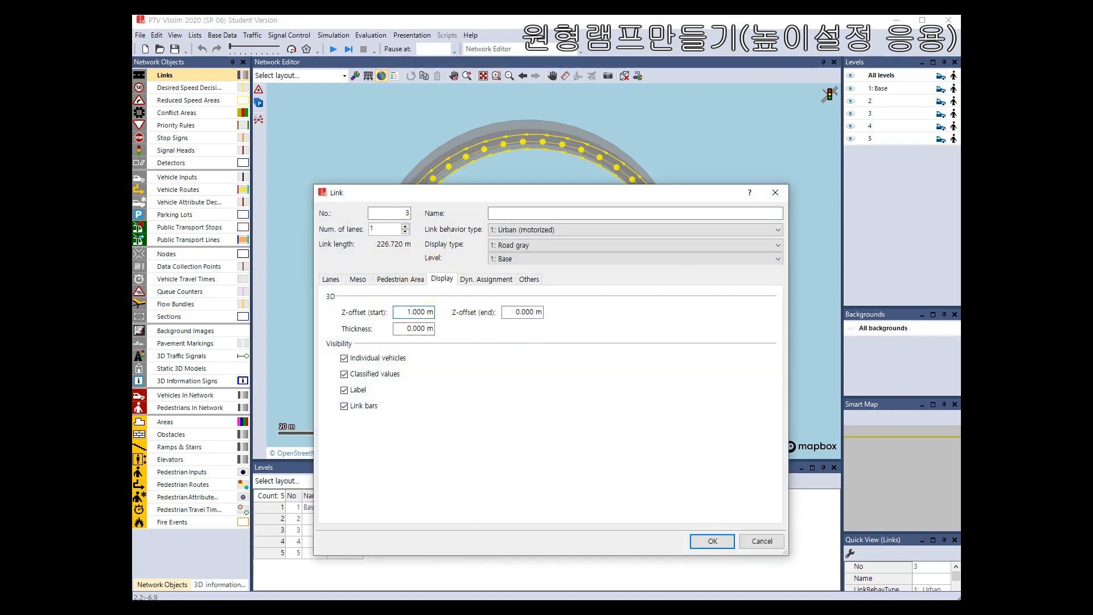
text(10)
click(510, 310)
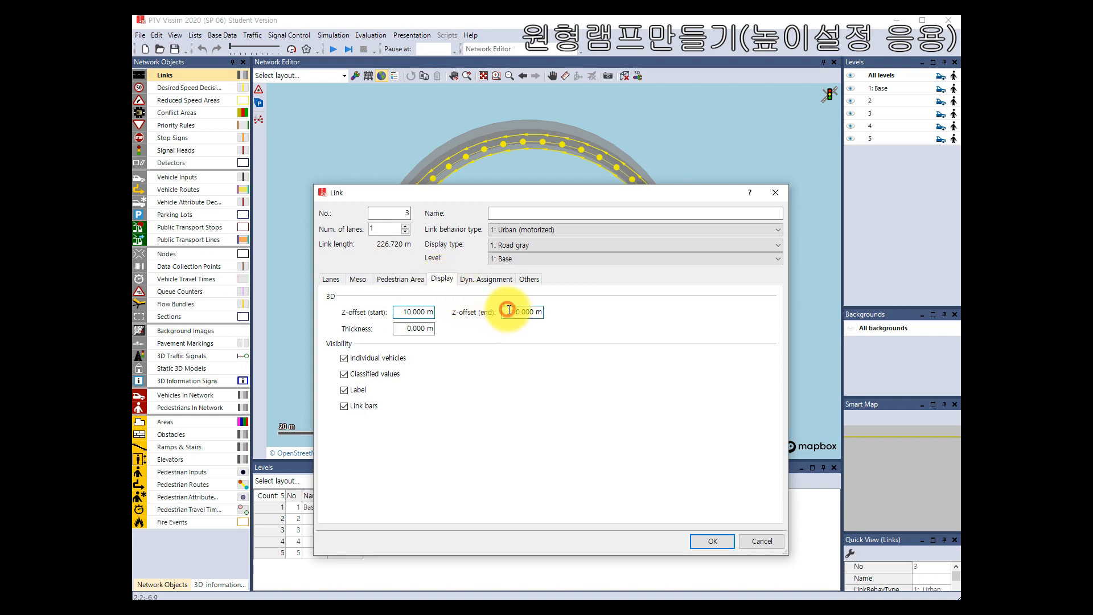
key(Return)
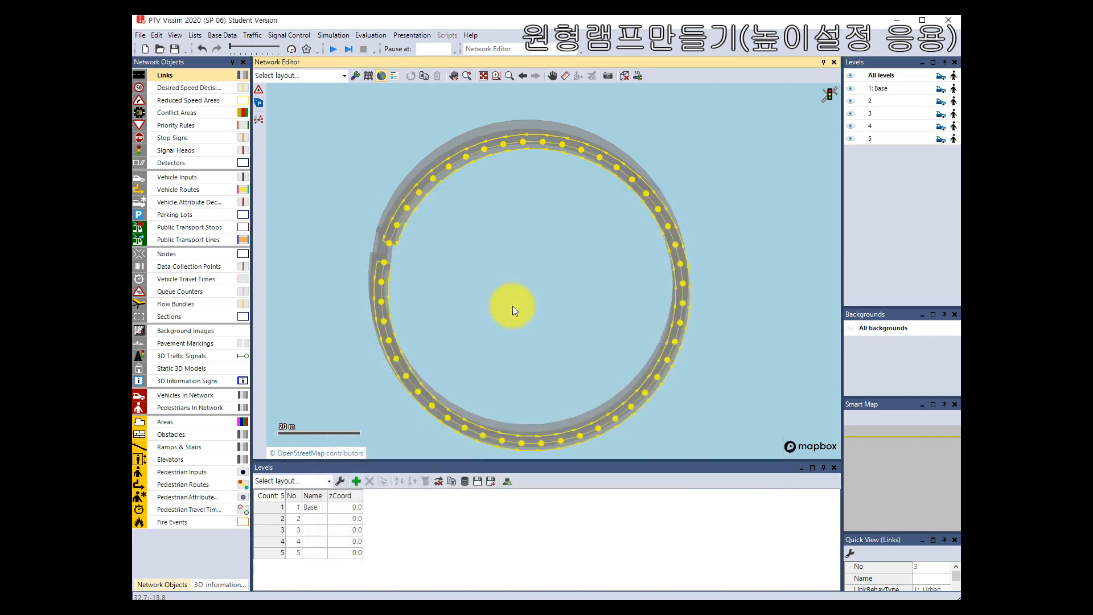
click(512, 306)
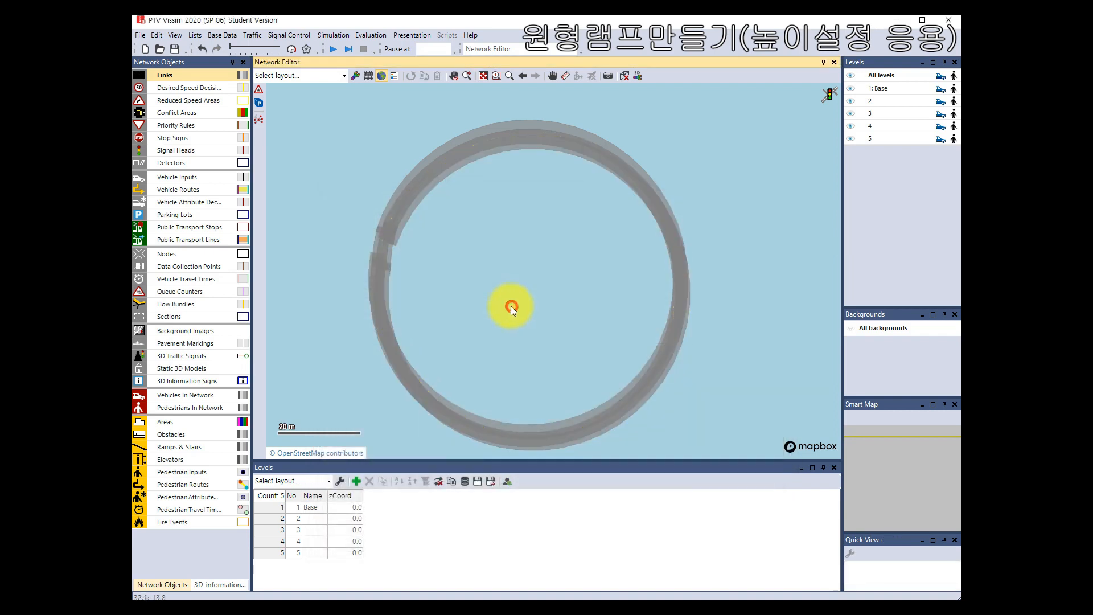
- Draw a fourth single-lane circular link about 72.2 m in diameter, starting beside the gap in the stacked rings
click(387, 276)
click(401, 262)
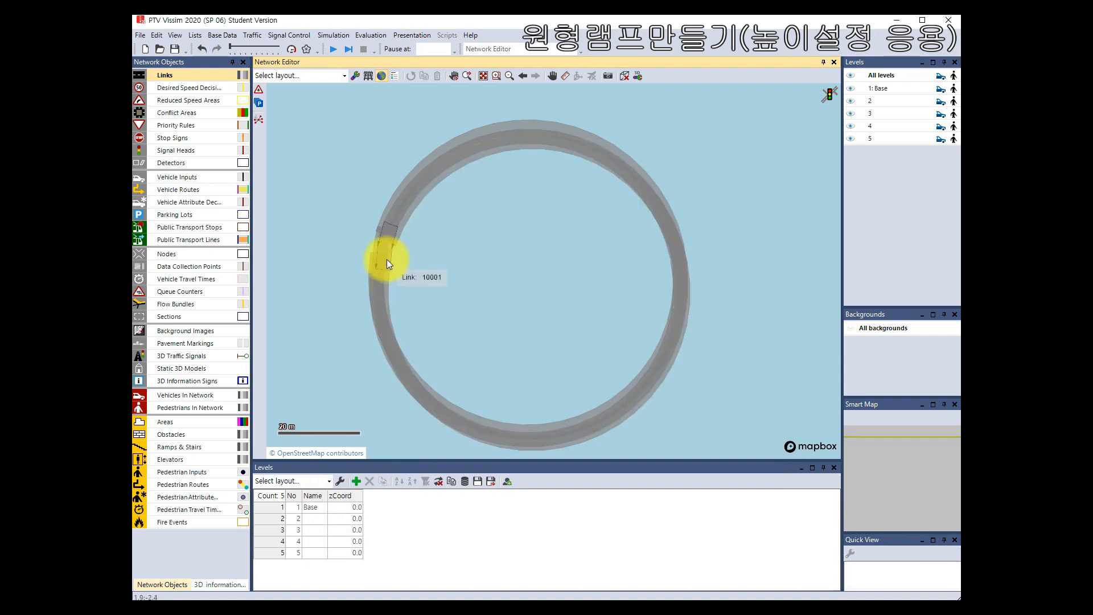
click(398, 275)
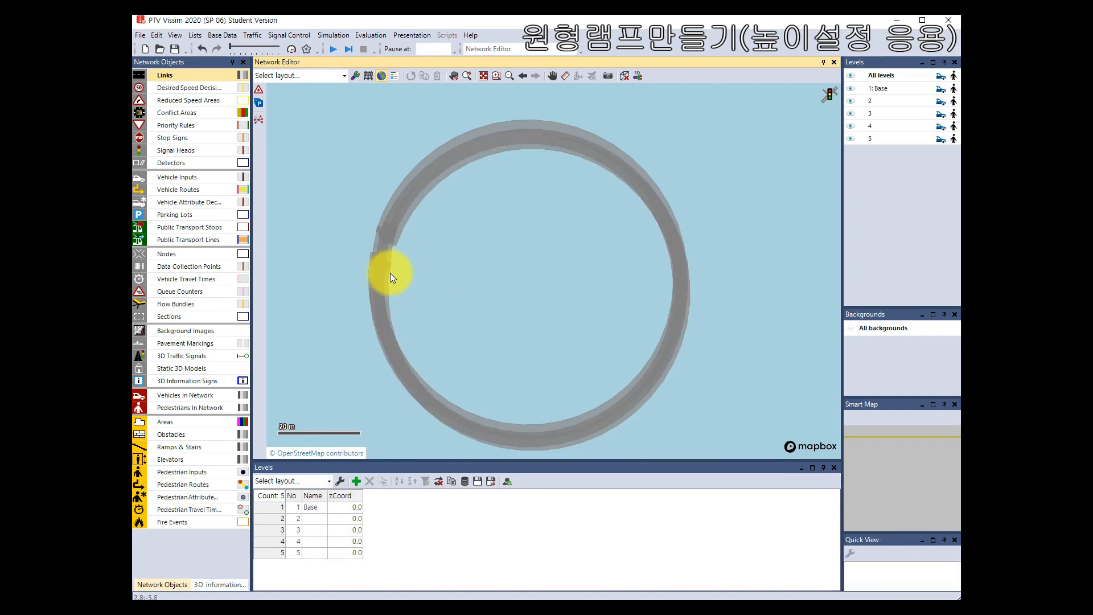
right_click(391, 276)
click(429, 327)
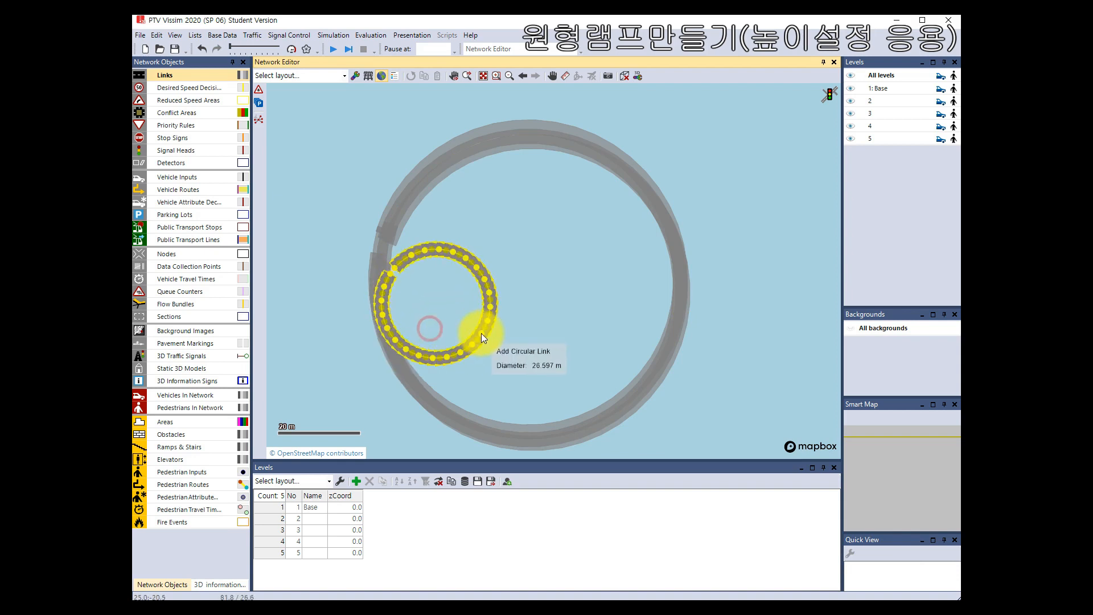
click(681, 323)
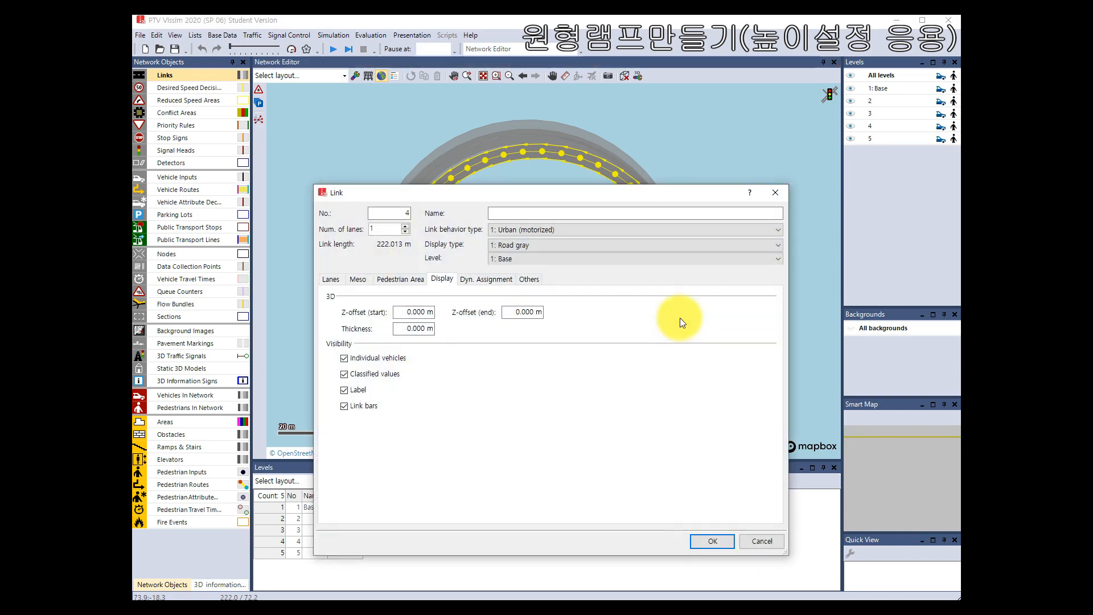
- Set the Z-offset of circular link 4 to 15 m at the start and 20 m at the end
click(406, 312)
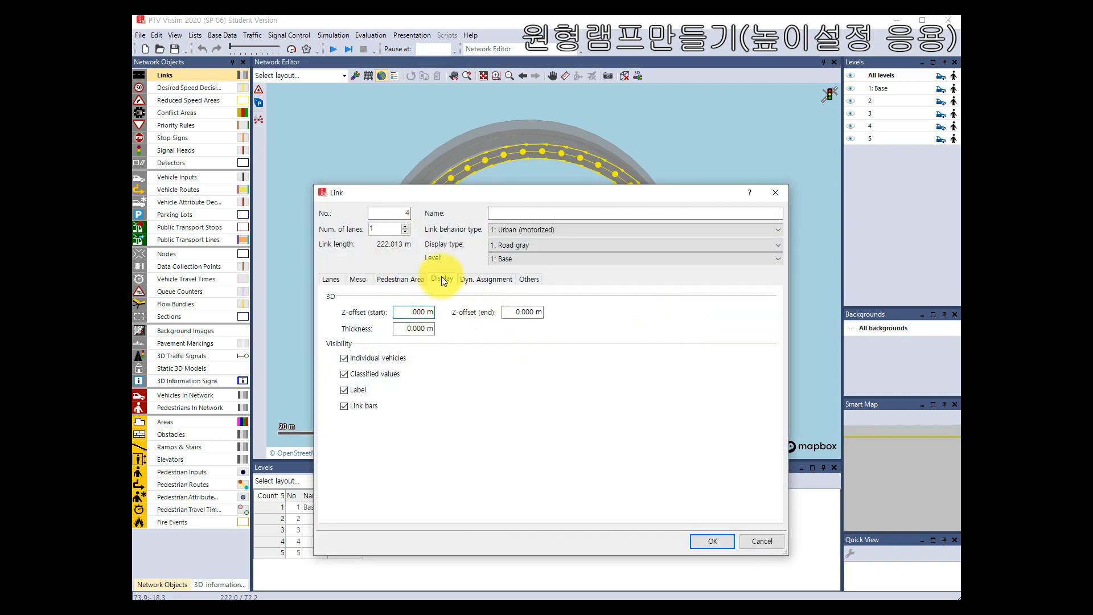
text(15)
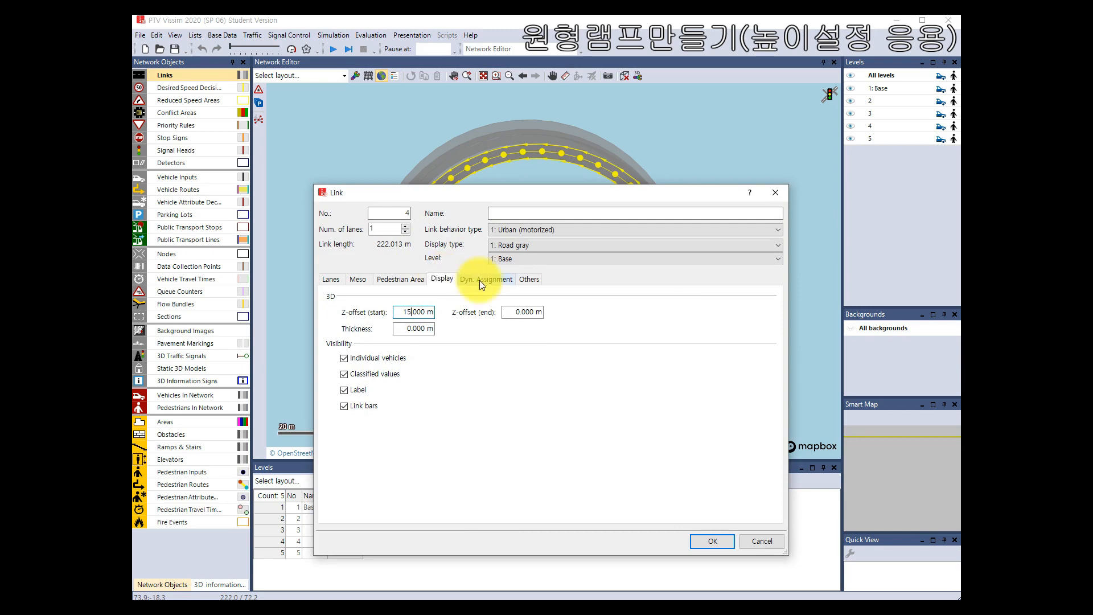
click(512, 312)
text(15)
key(Return)
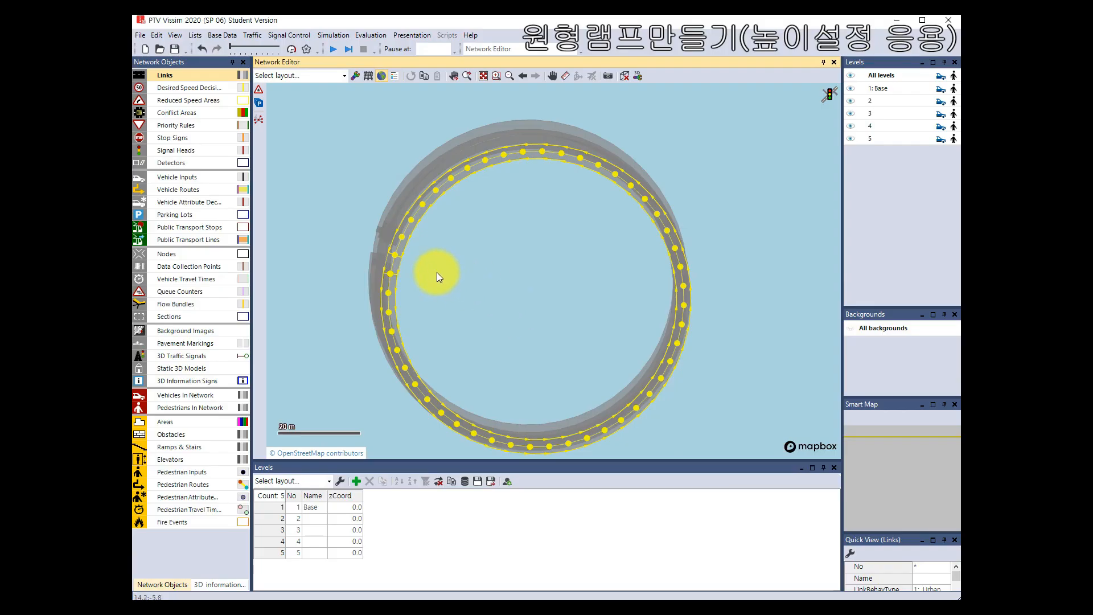
- Delete the closing connector of circular link 4, and connect the end of link 3 to the start of link 4
click(398, 261)
click(416, 264)
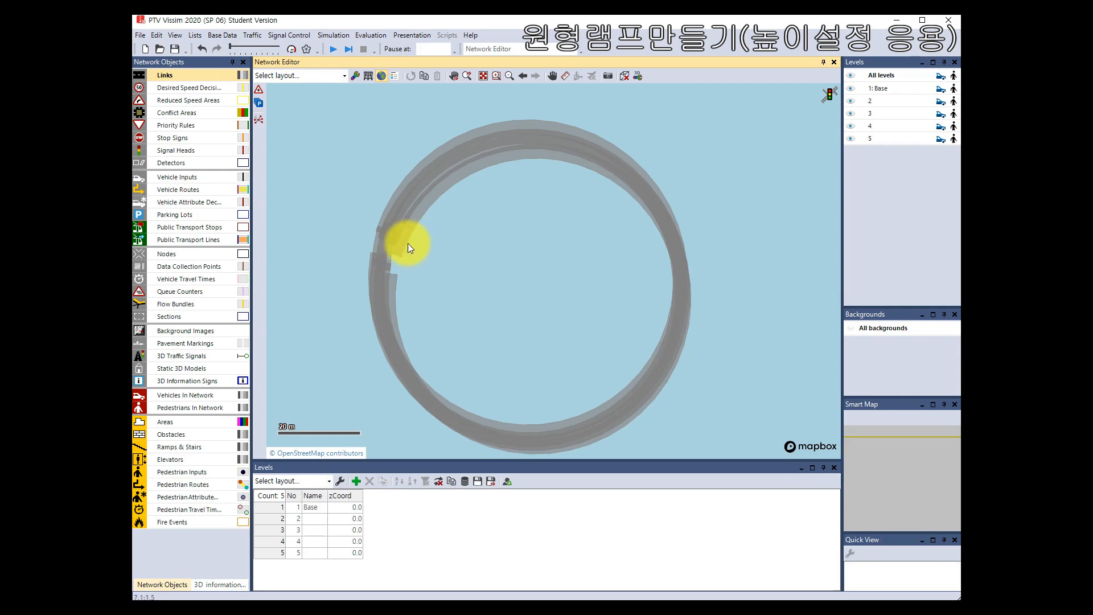
click(397, 224)
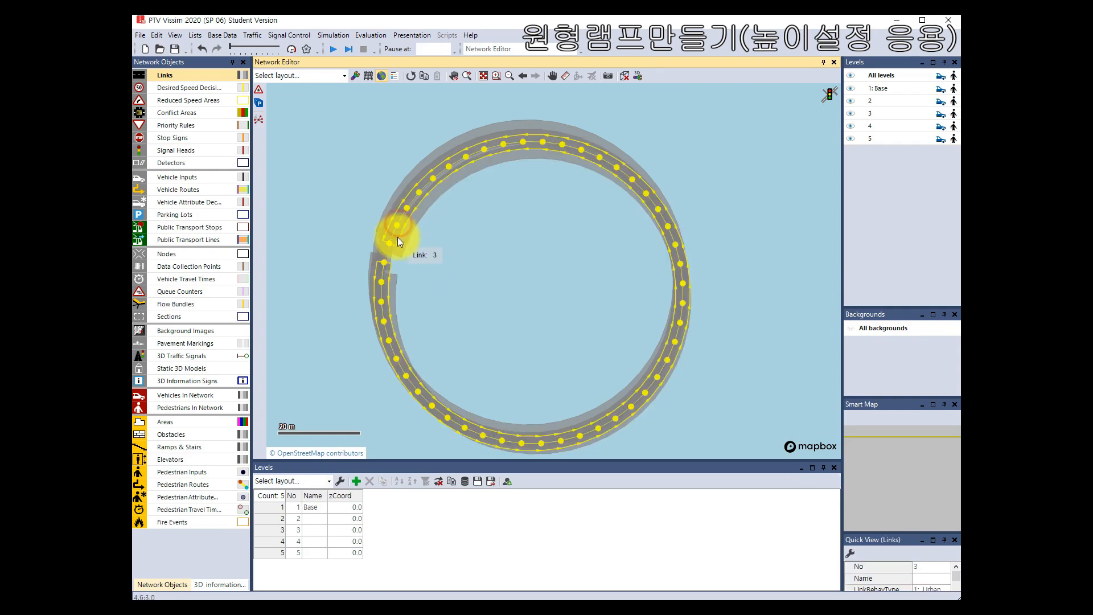
drag(390, 241, 403, 277)
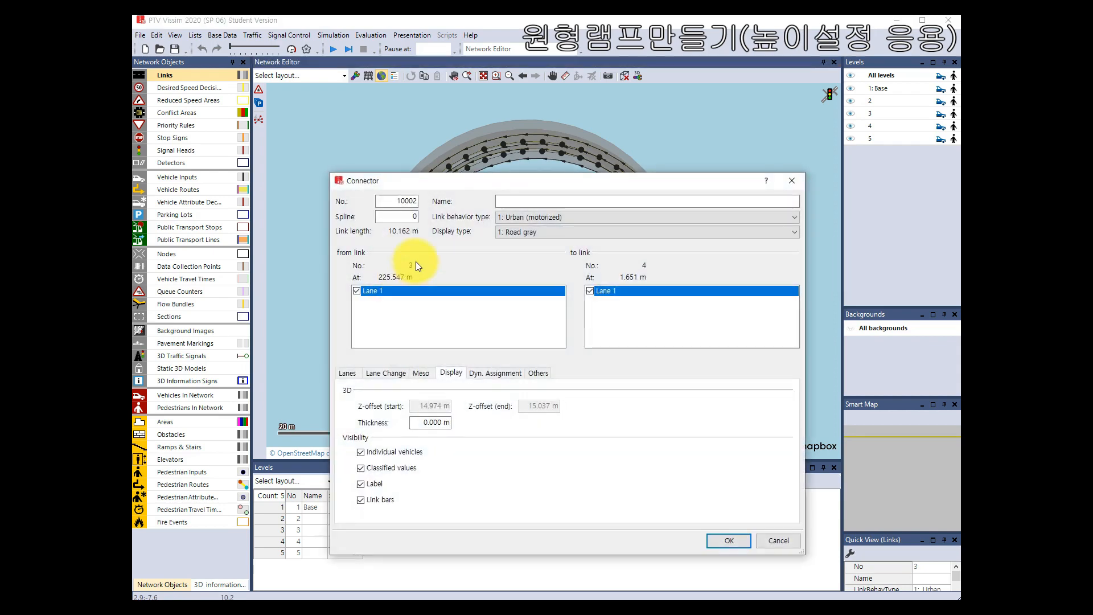
key(Return)
- Shift circular link 4 slightly so it lines up more closely with the rings beneath it
ctrl+right_click(389, 263)
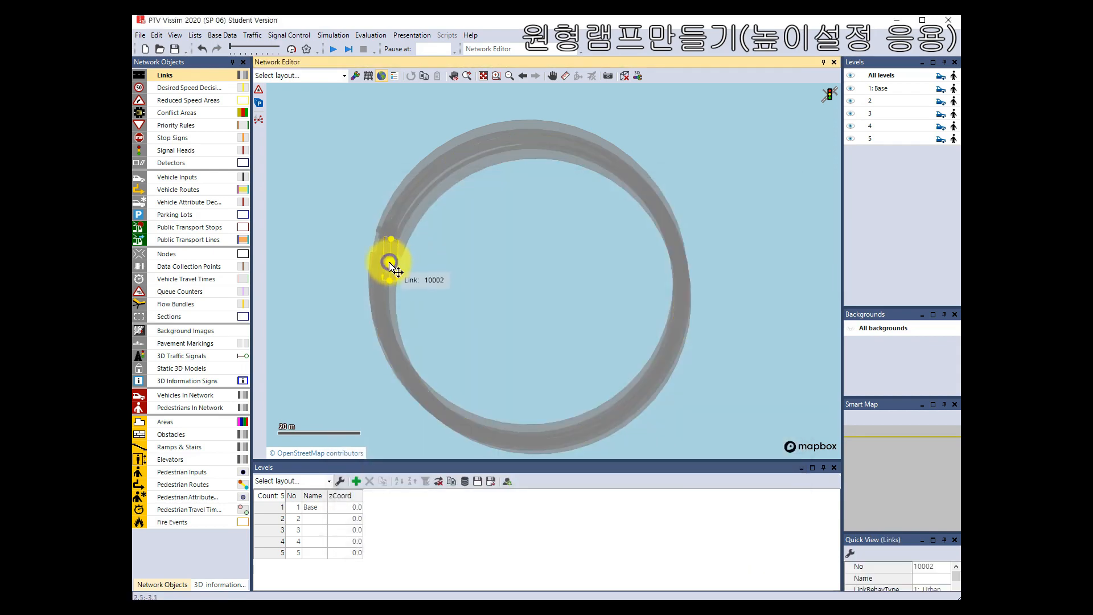
mouse_move(391, 263)
mouse_down()
mouse_move(394, 295)
mouse_move(391, 261)
mouse_up()
click(391, 270)
click(404, 262)
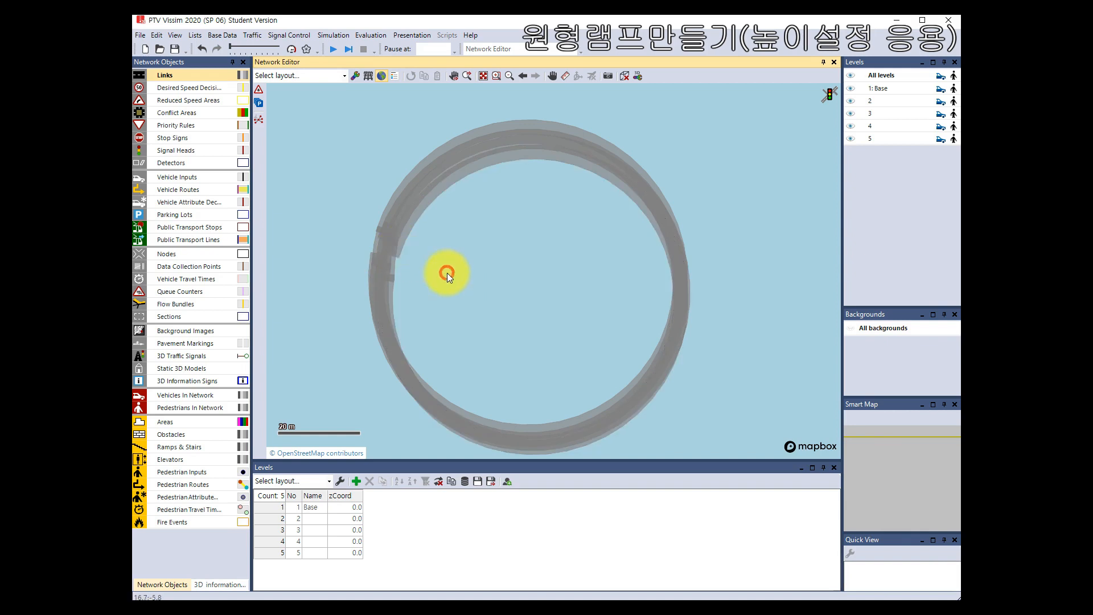
- Draw a fifth single-lane circular link about 71.4 m in diameter, starting just inside the gap in the rings
right_click(397, 274)
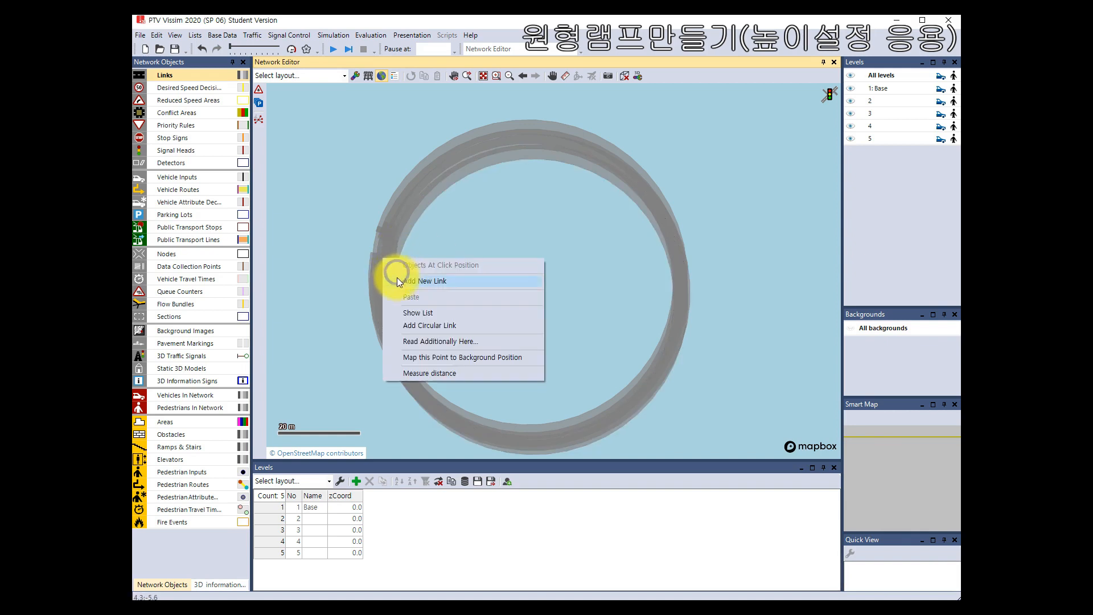
click(425, 326)
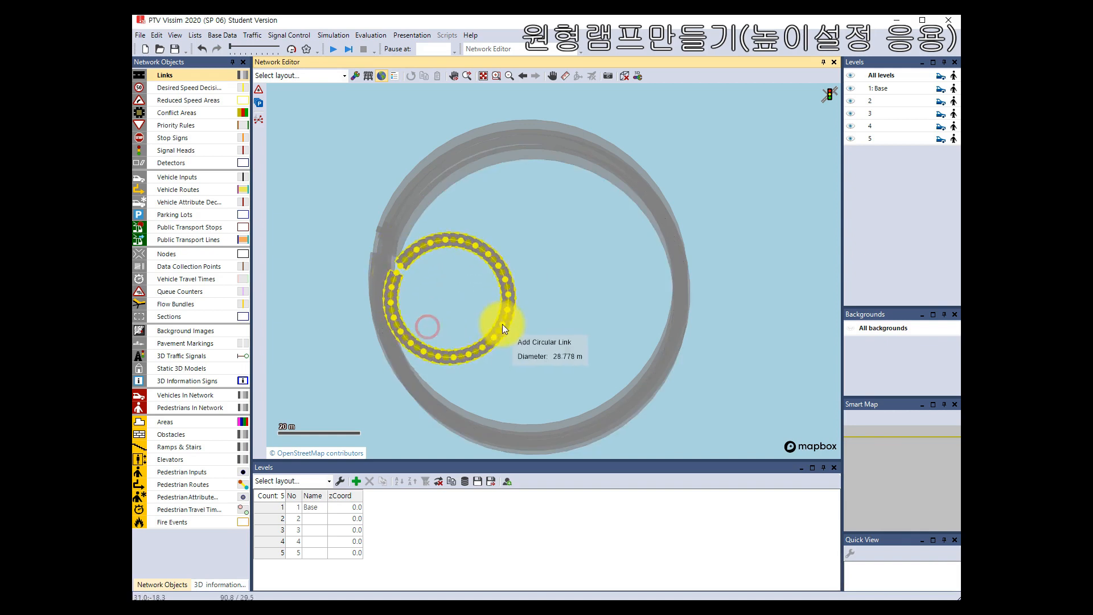
click(679, 346)
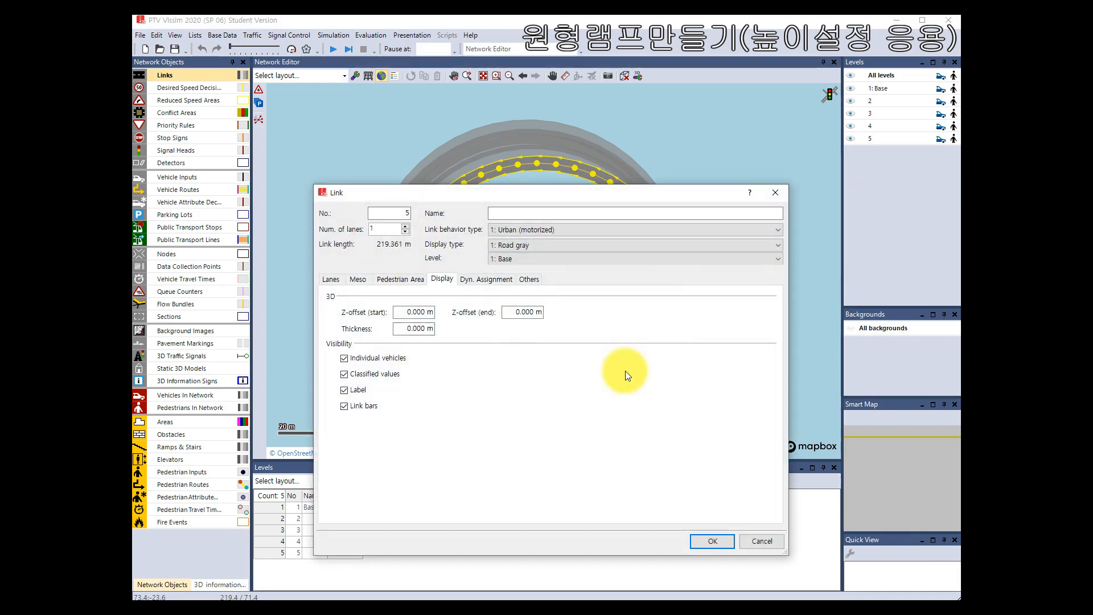
- Set the Z-offset of circular link 5 to 20 m at the start and 25 m at the end
click(404, 312)
text(2)
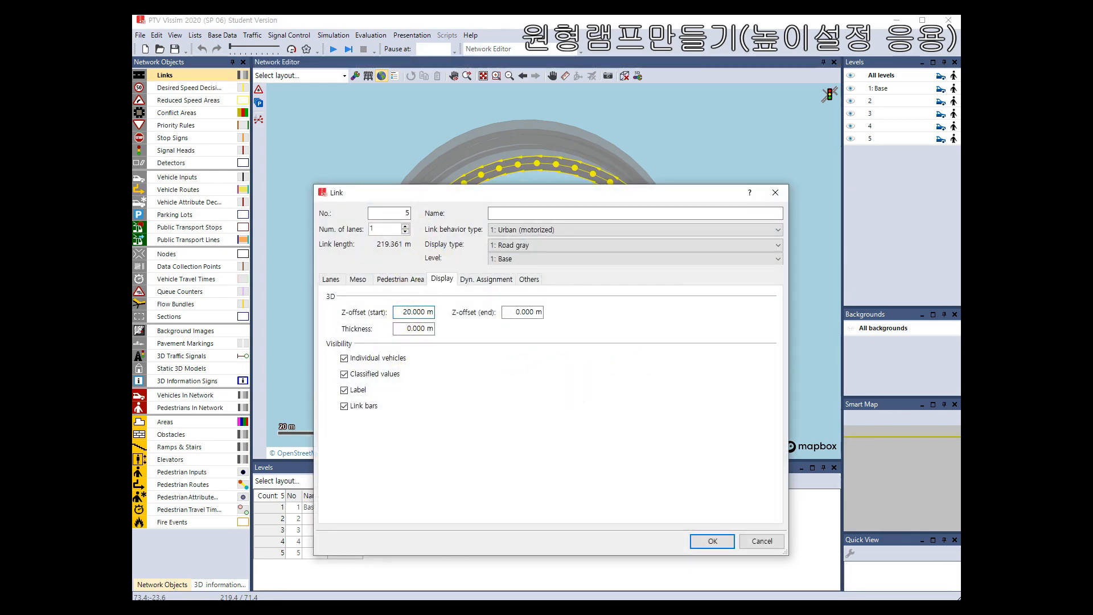
click(513, 311)
text(25)
key(Delete)
key(Return)
click(487, 276)
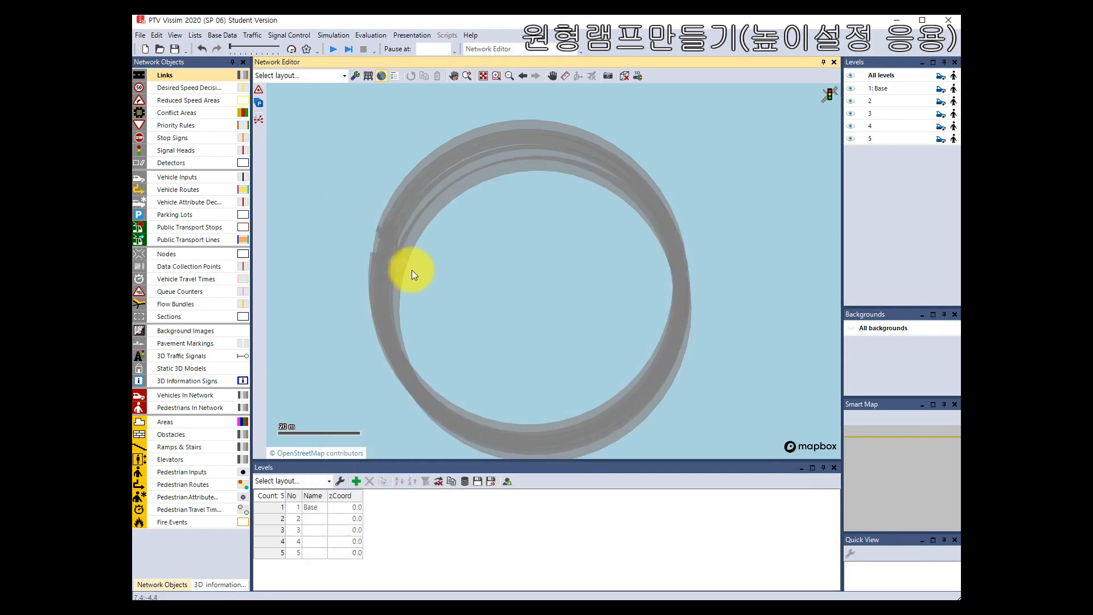
- Delete the closing connector of circular link 5, and connect the end of link 4 to the start of link 5
click(406, 265)
key(Delete)
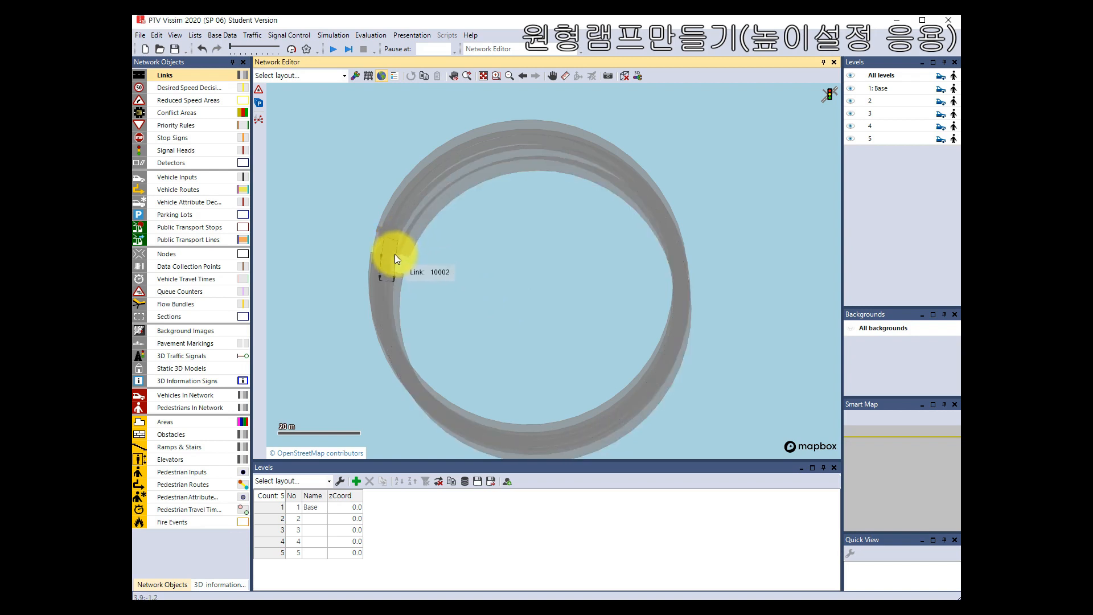
click(396, 252)
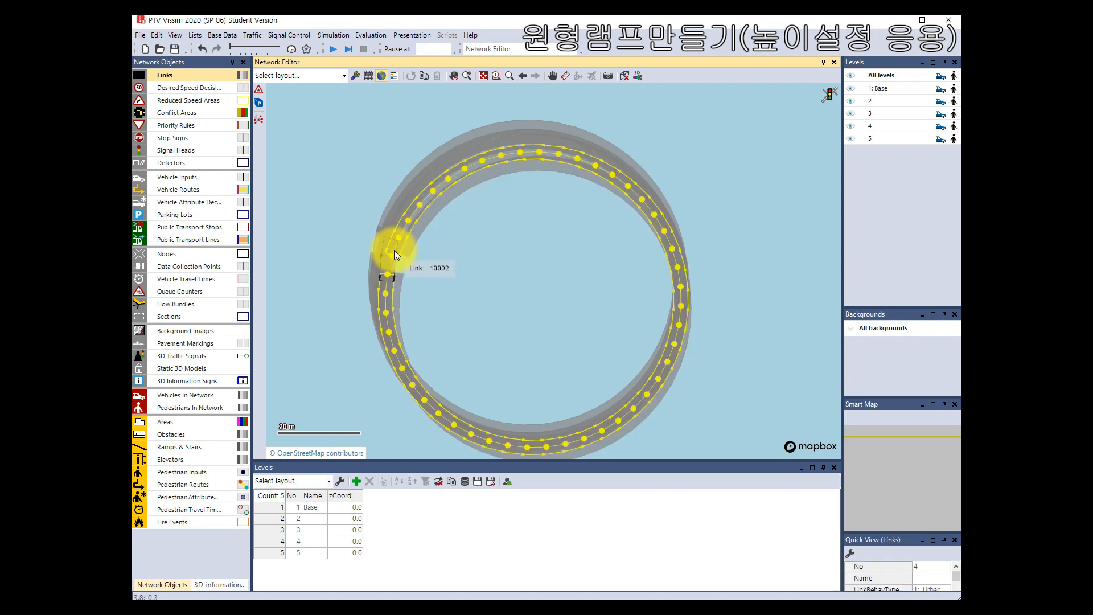
mouse_move(395, 253)
mouse_down()
mouse_move(383, 286)
mouse_move(408, 257)
mouse_move(394, 286)
mouse_move(396, 273)
mouse_up()
key(Return)
- Shift circular link 5 slightly outward to bring it closer to the stacked rings
click(402, 249)
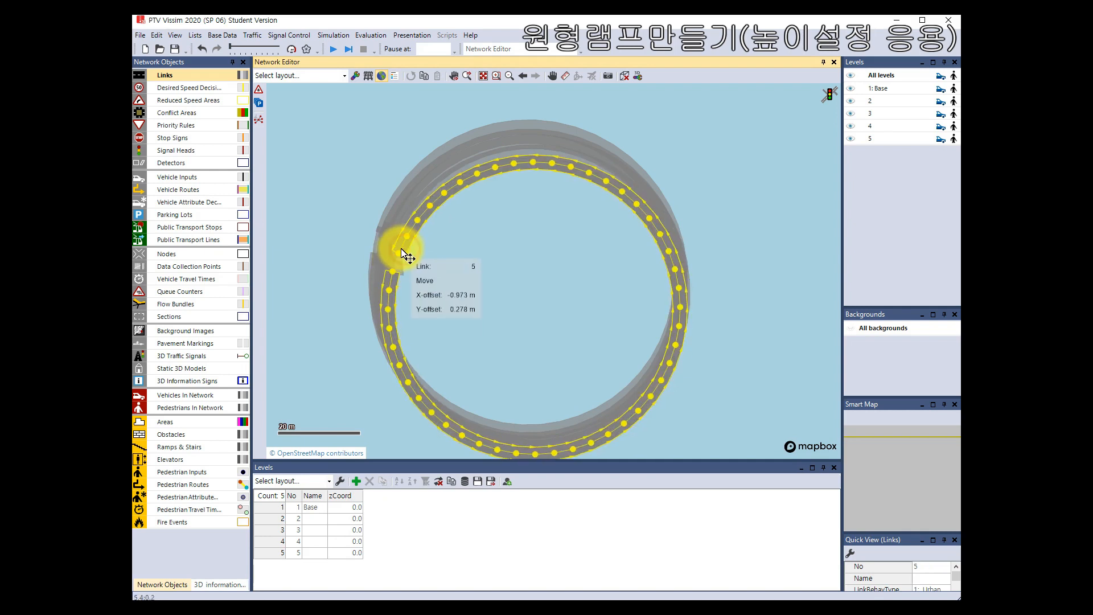
click(392, 261)
- Examine the overlapping links and connectors at the gap to check how the stacked rings are joined
click(370, 264)
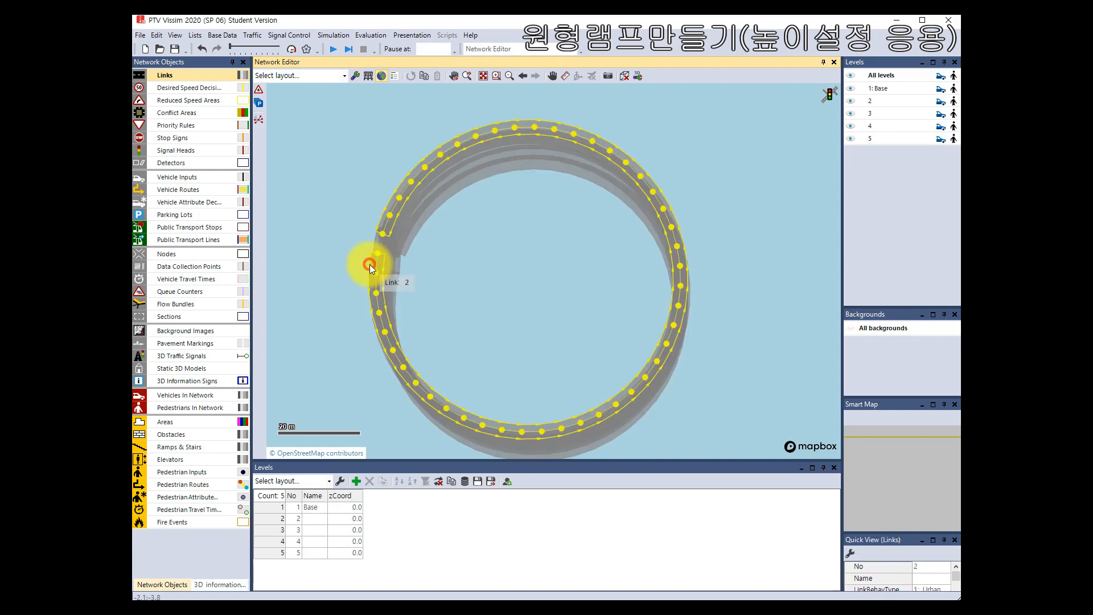
click(379, 259)
drag(379, 263, 378, 256)
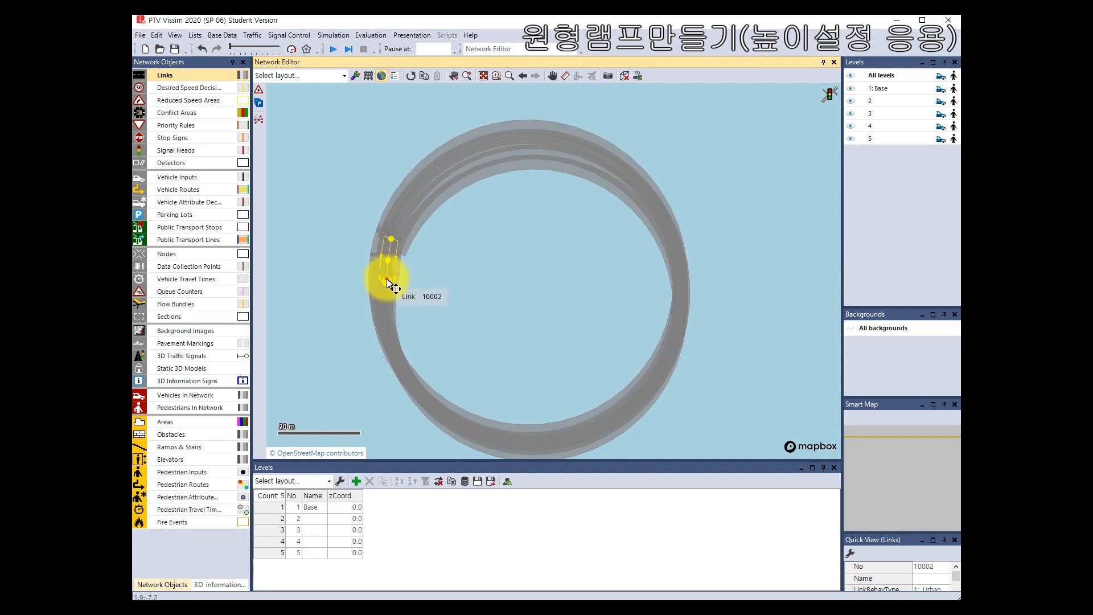
drag(391, 284, 404, 263)
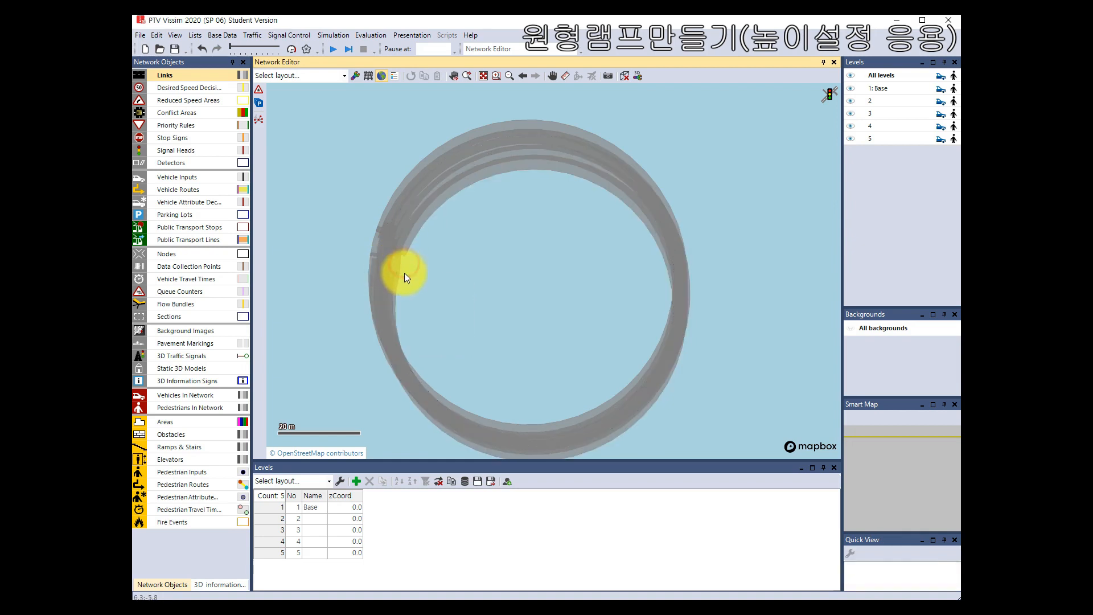
click(383, 280)
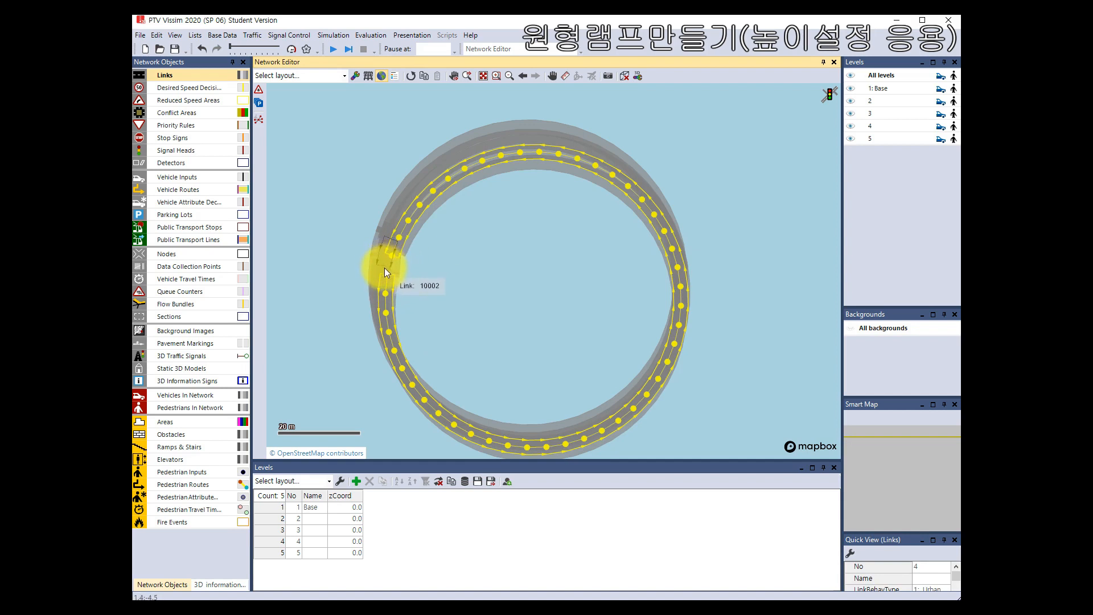
click(384, 271)
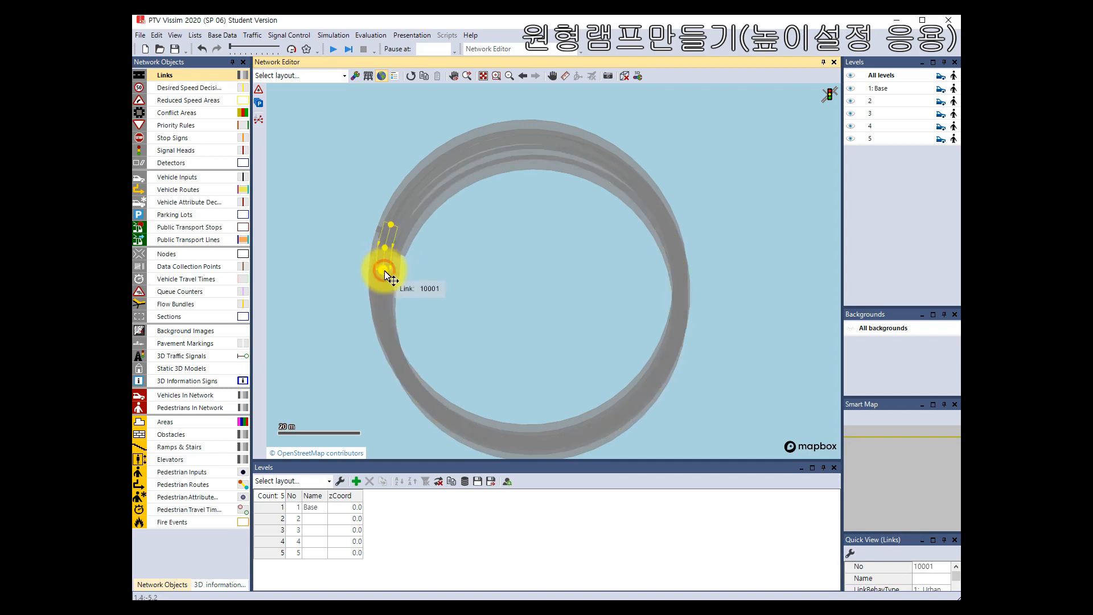
click(424, 256)
click(391, 290)
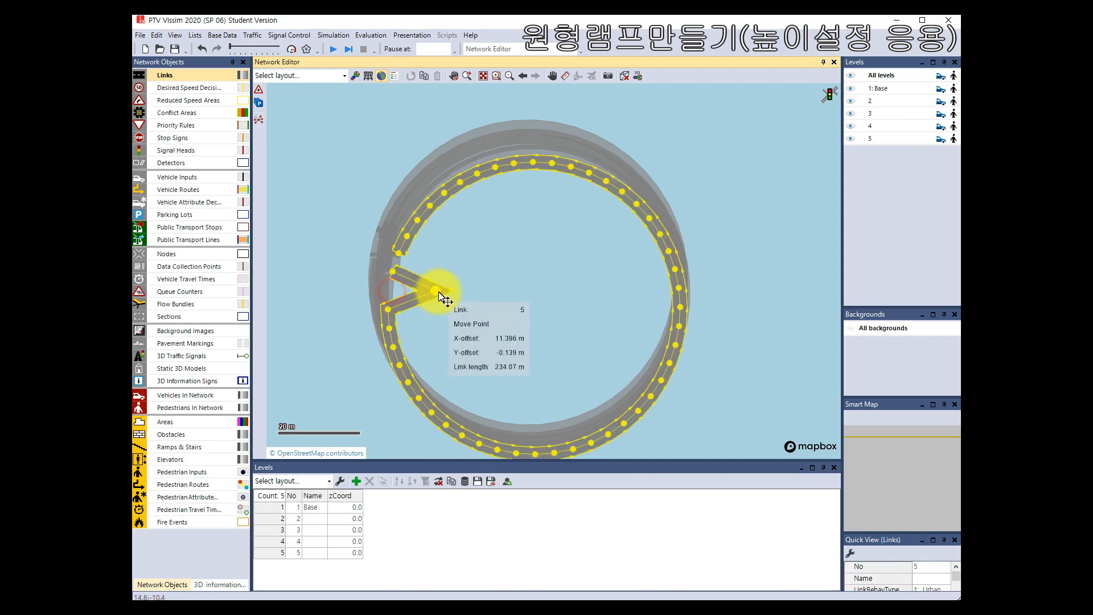
click(428, 364)
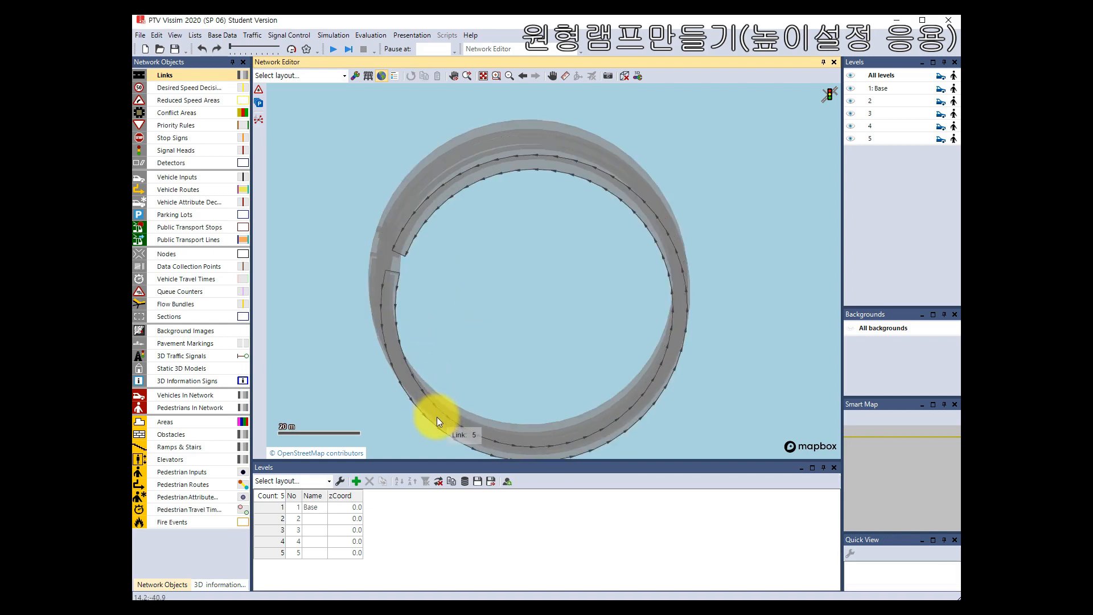
click(436, 415)
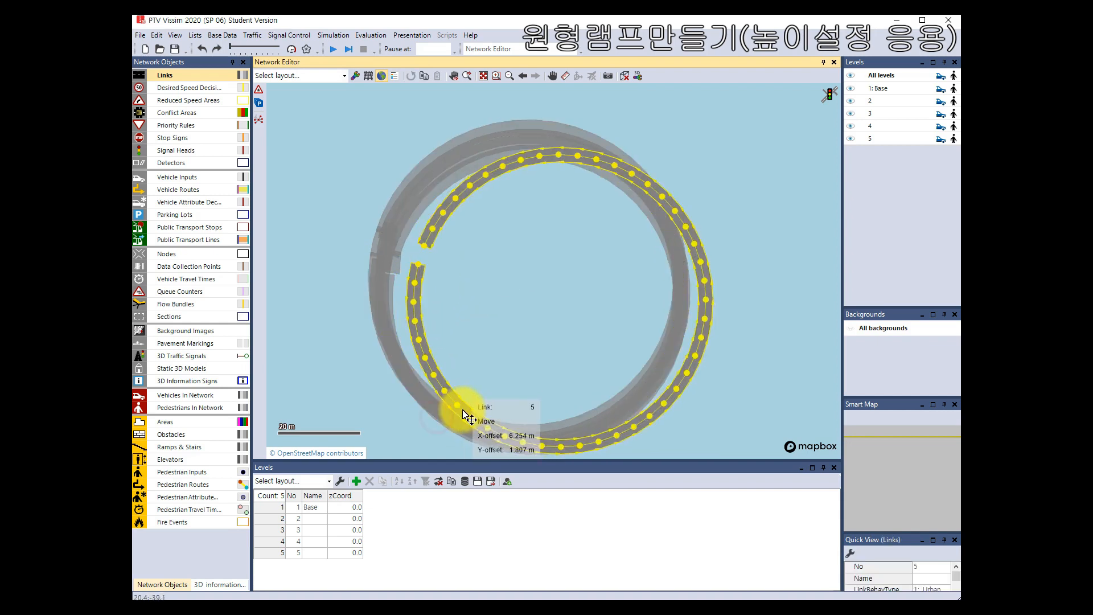
click(389, 315)
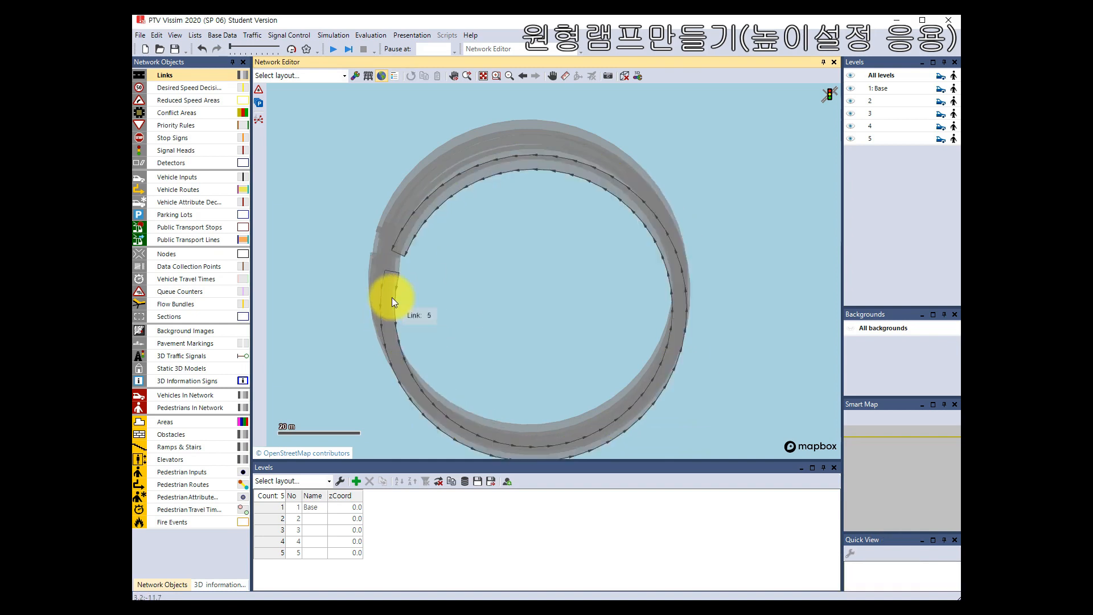
- Move circular links 5 and 1 sideways out of the stack so that the rings and their connectors lie apart
click(403, 298)
drag(409, 298, 454, 307)
mouse_move(412, 225)
mouse_down()
mouse_move(454, 232)
mouse_move(404, 234)
mouse_move(428, 227)
mouse_up()
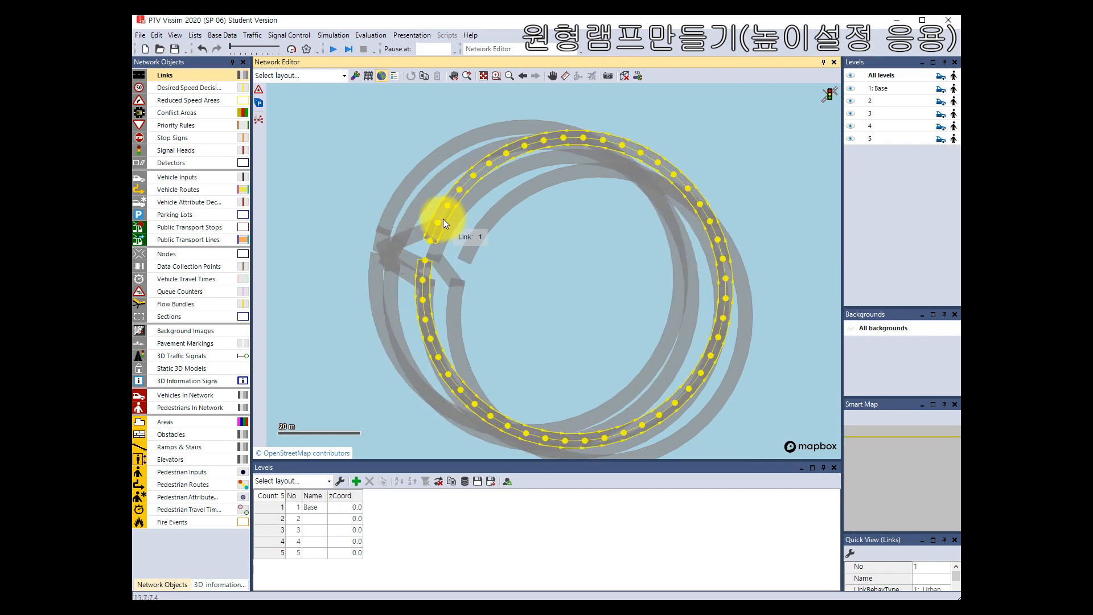
- Move circular links 2 and 3 outward from the overlapping rings, and shift the connector's middle point into link 2's gap
click(412, 237)
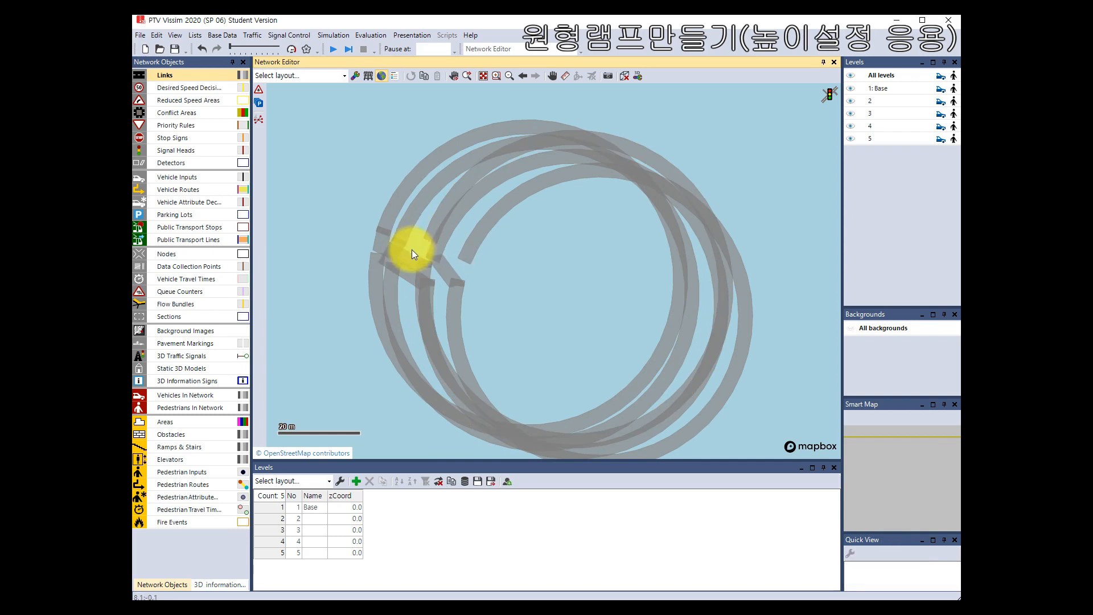
click(408, 255)
drag(408, 255, 335, 281)
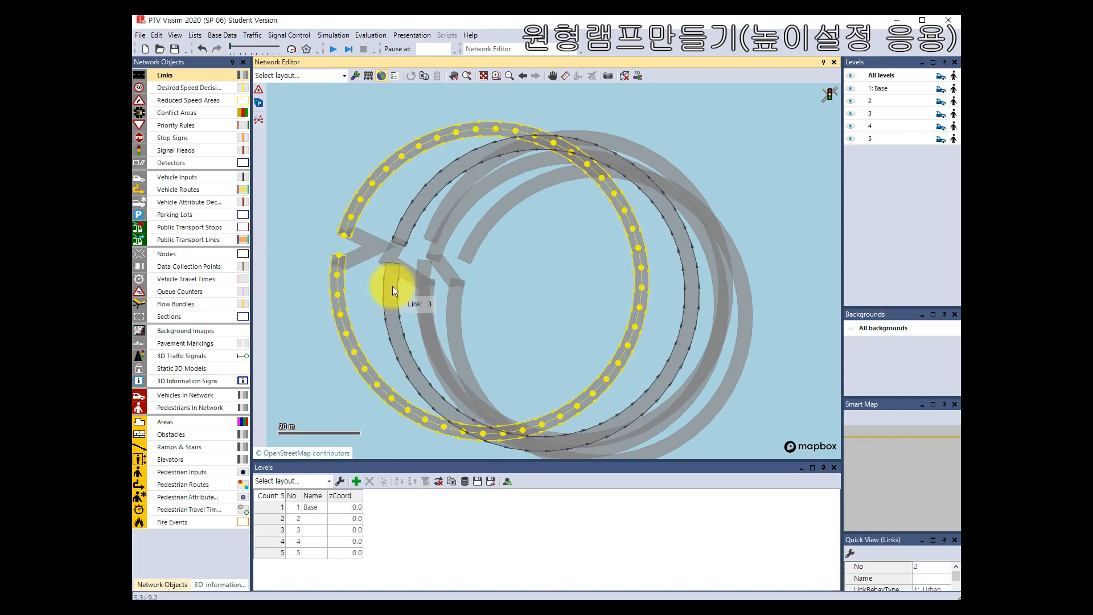
click(375, 245)
drag(381, 249, 342, 246)
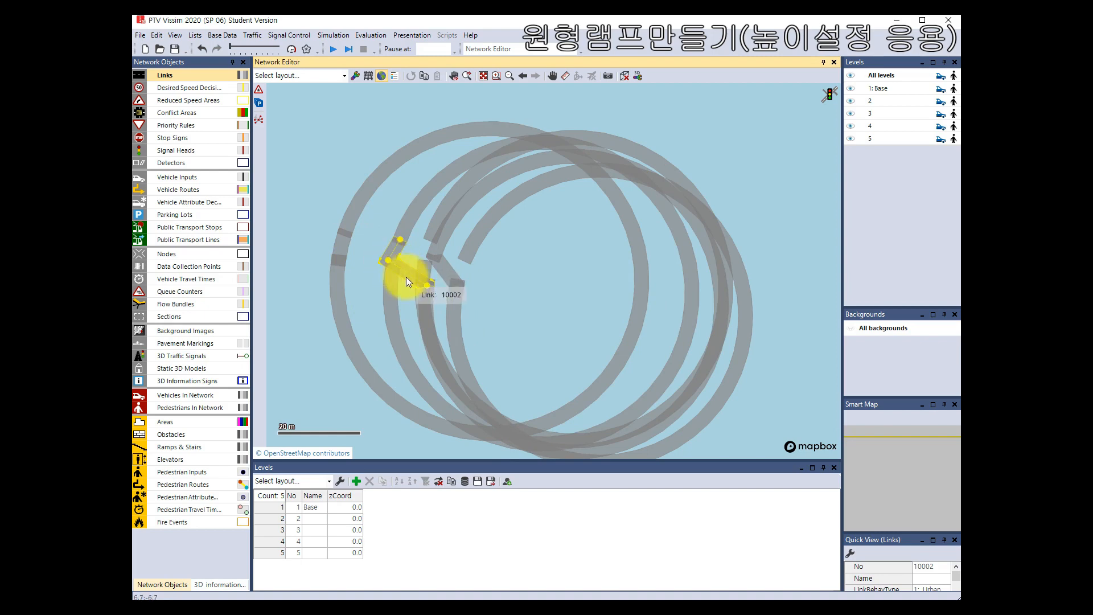
click(417, 297)
drag(416, 297, 388, 225)
- Check the Z-offsets of circular links 3 and 1 through their spline points and link attributes, leaving the values as they are
click(414, 281)
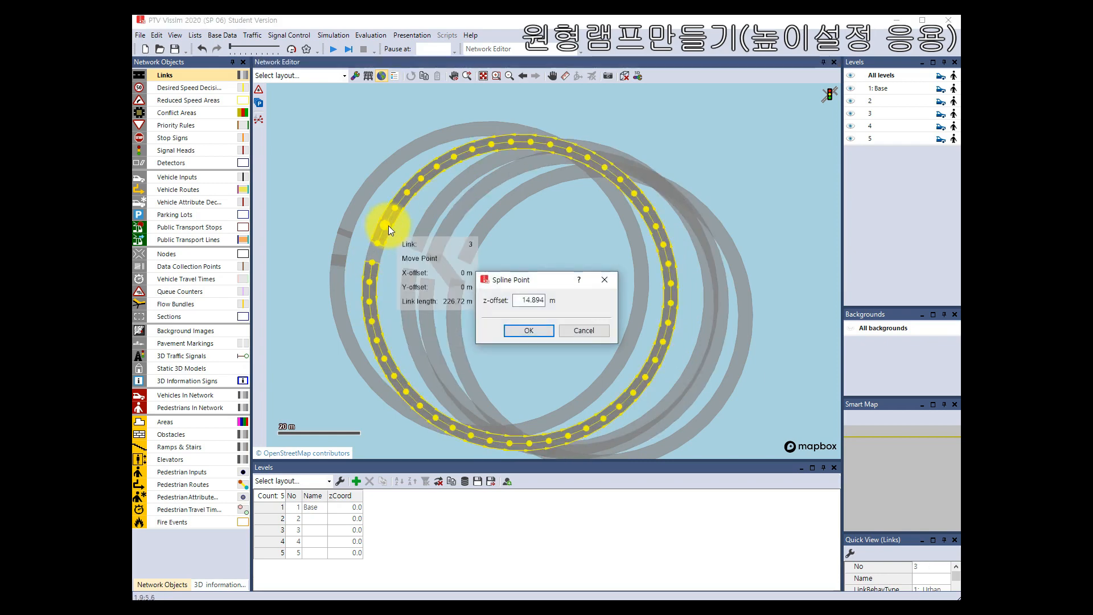
click(586, 335)
double_click(391, 215)
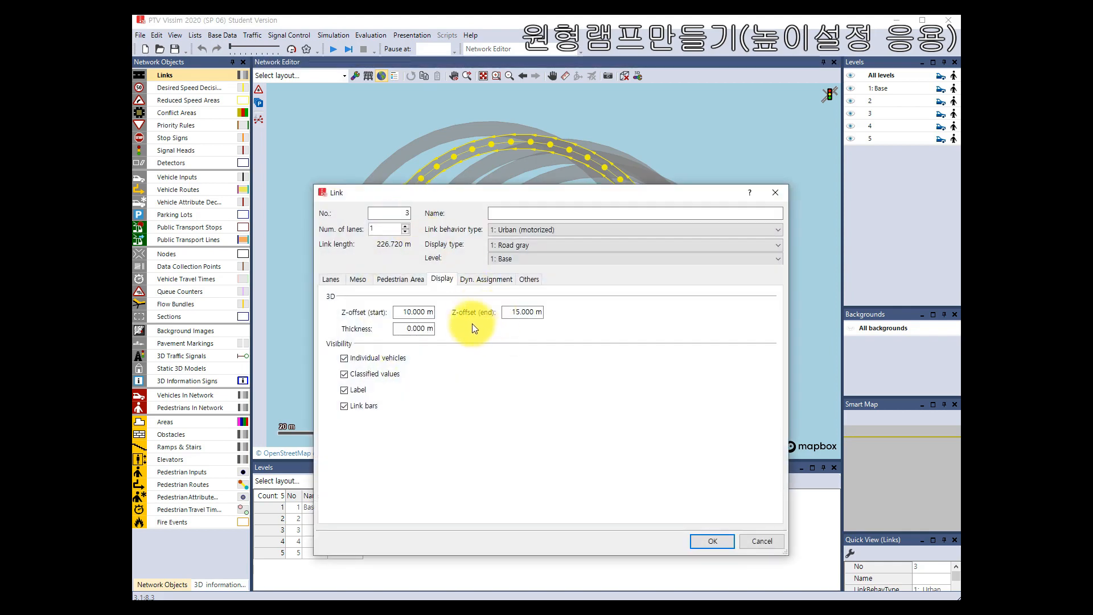
key(Escape)
click(405, 291)
click(406, 290)
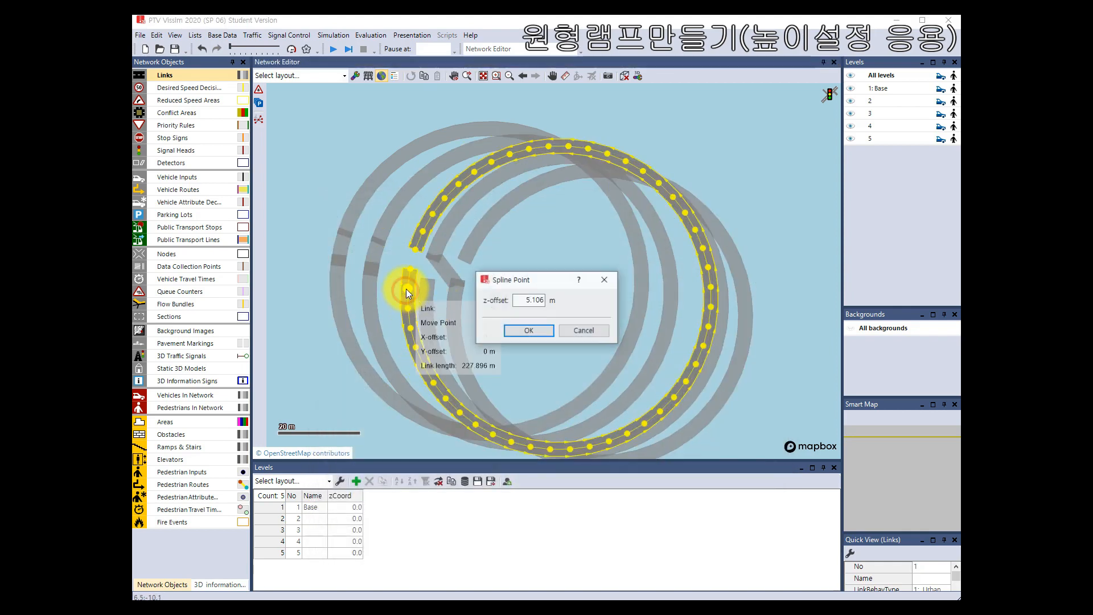
click(573, 333)
double_click(406, 296)
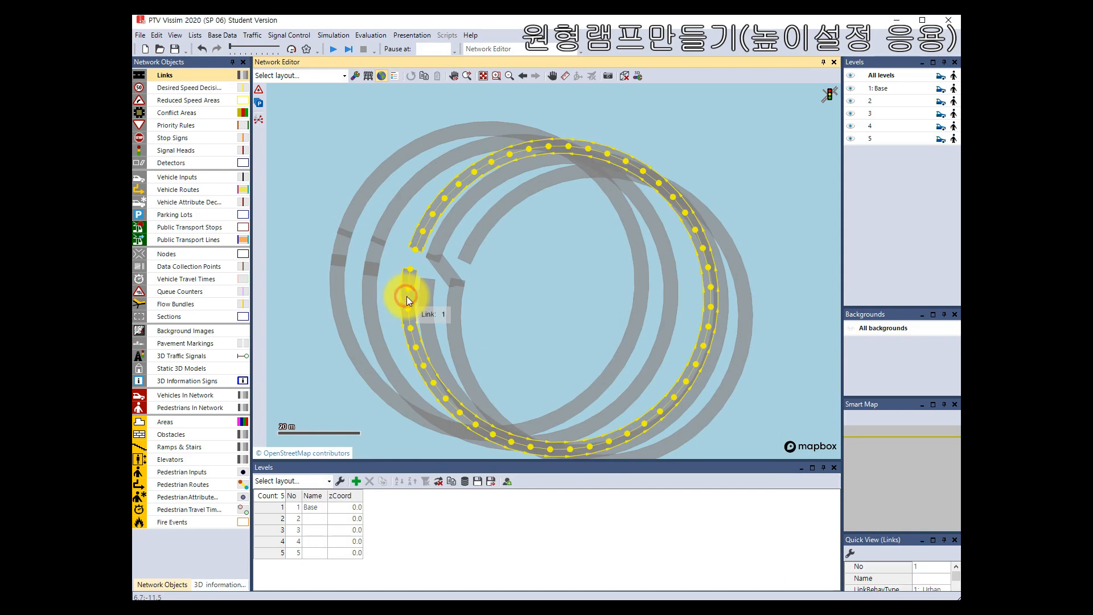
click(697, 537)
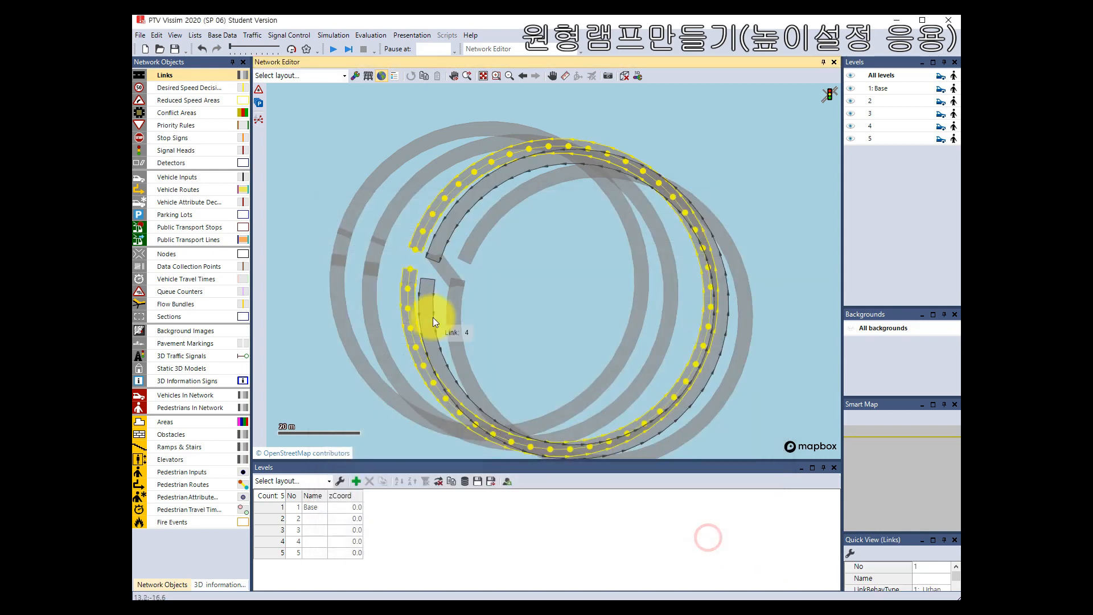
- Move circular link 1 outward so it lies just inside link 2, with its ends close to link 2's gap
drag(409, 281, 348, 251)
click(341, 251)
click(353, 281)
click(351, 254)
click(356, 237)
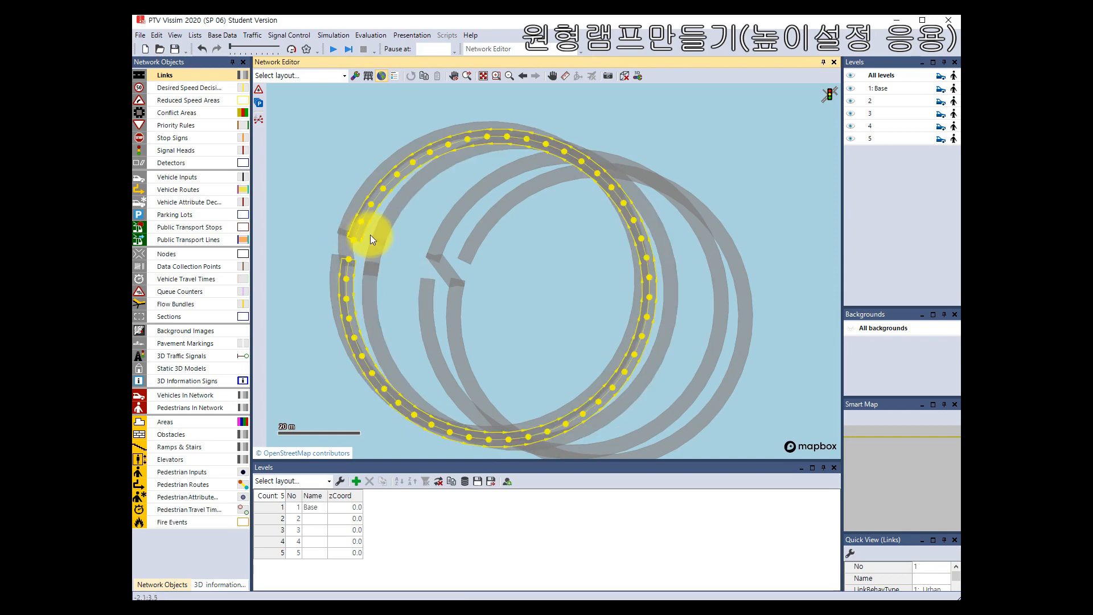
- Bring circular links 3 and 4 into the stack just inside link 1, and check link 4's start and end Z-offsets
click(381, 228)
drag(384, 229, 373, 283)
click(372, 251)
key(Return)
double_click(372, 274)
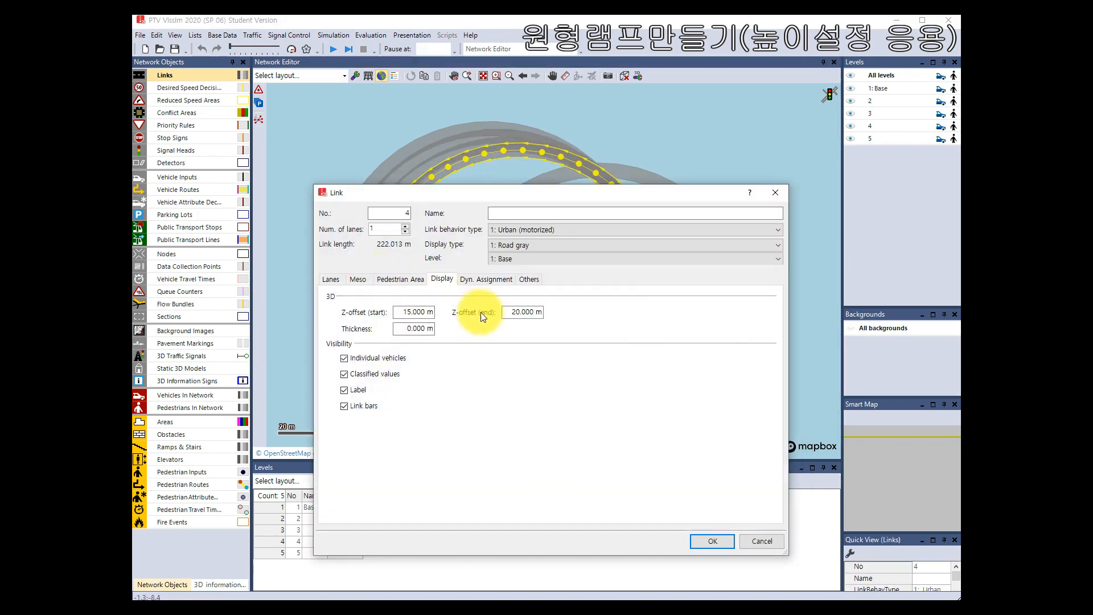
click(756, 541)
- Connect the end of link 3 to the start of link 4, and move circular link 5 and its connector beside link 4
drag(405, 303, 372, 283)
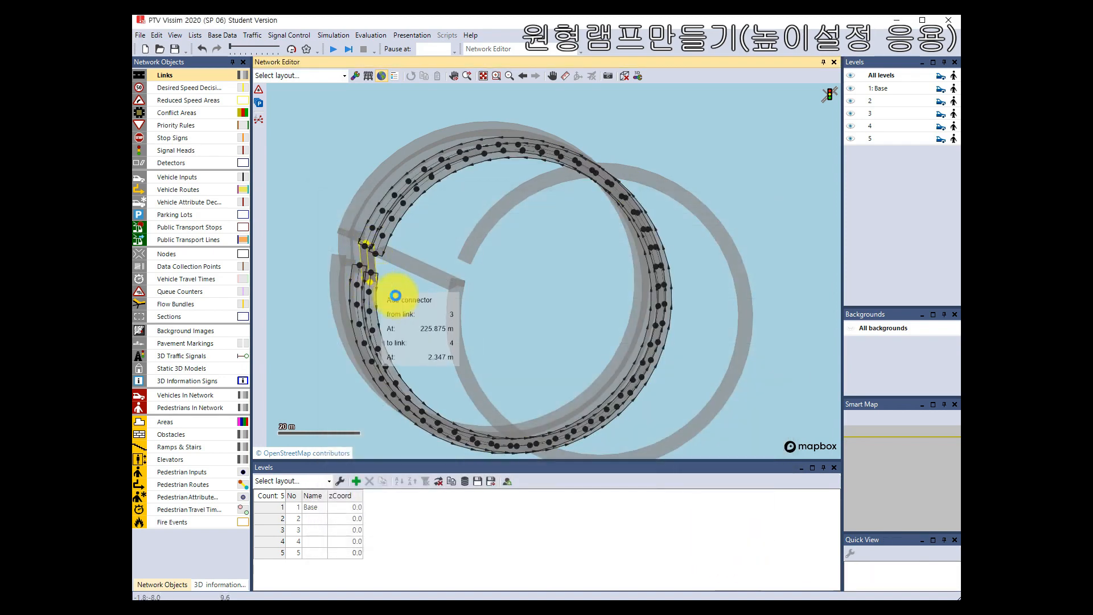
key(Return)
drag(448, 305, 374, 302)
click(378, 261)
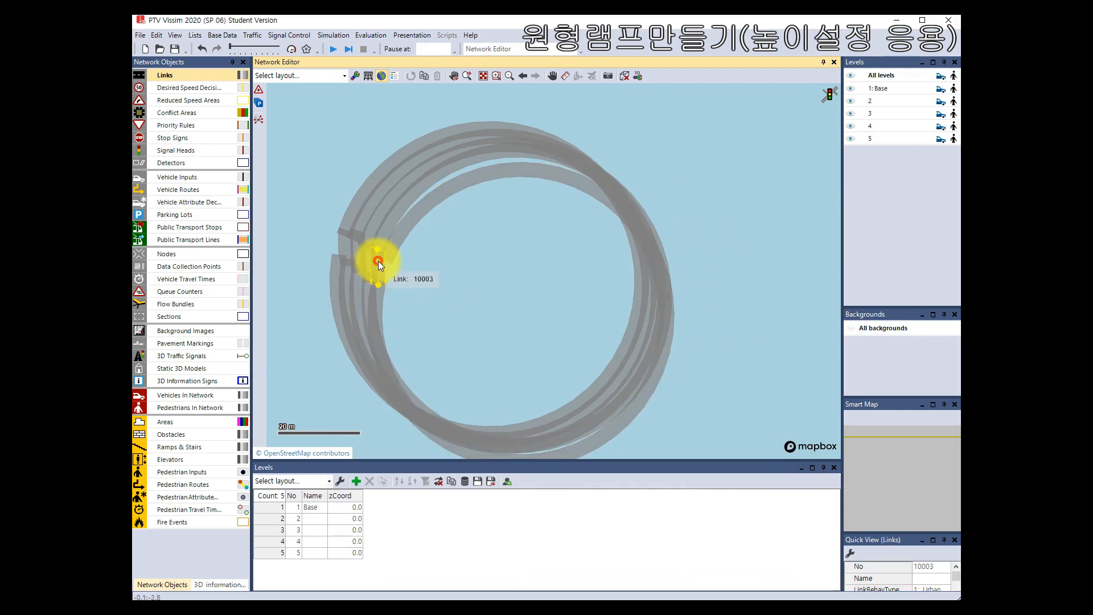
click(399, 283)
- Shift the inner rings slightly outward to tighten the stack, and select the connector between links 4 and 5
drag(507, 168, 493, 163)
click(490, 206)
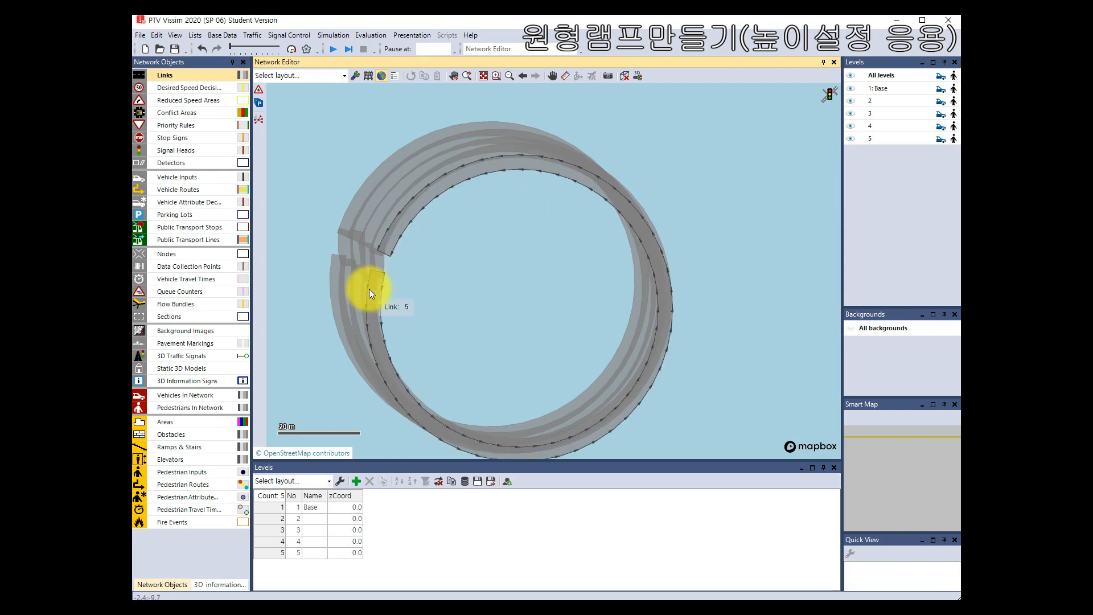
drag(369, 288, 362, 288)
click(389, 292)
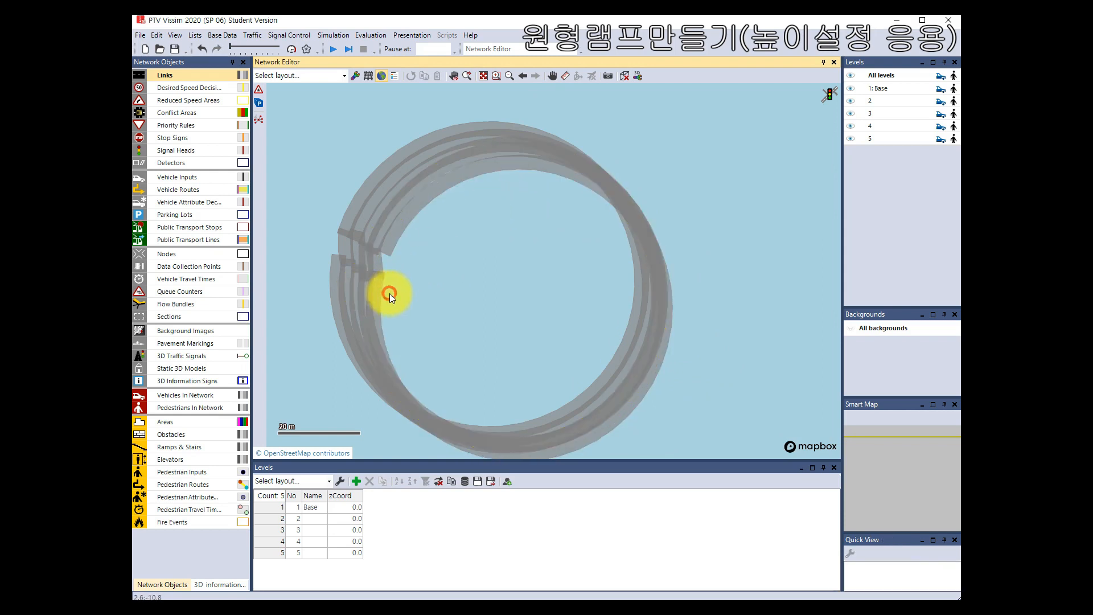
click(377, 265)
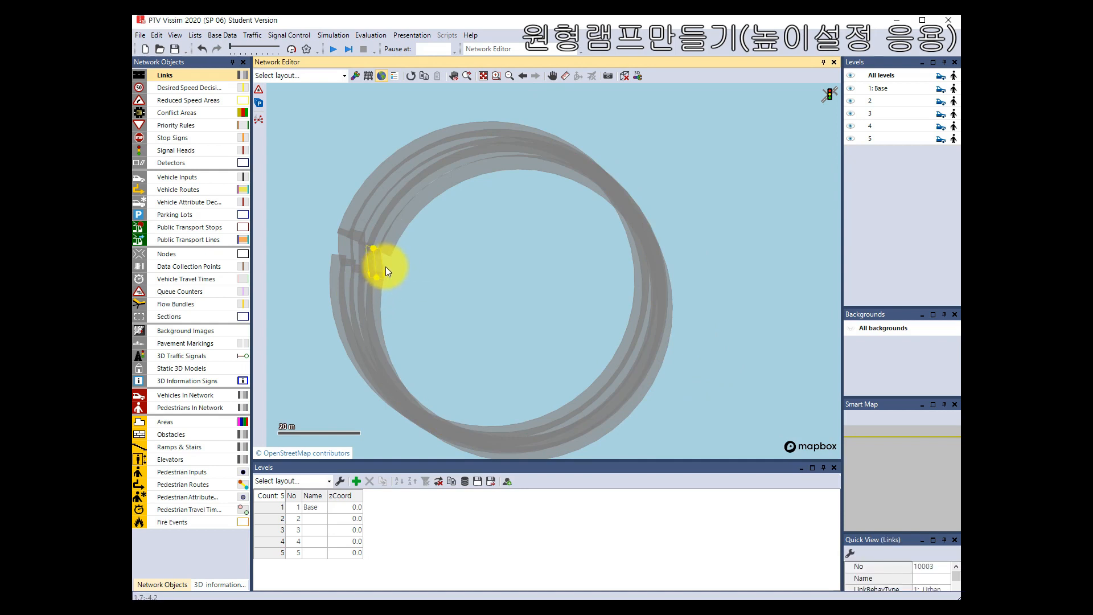
- Show the network in 3D and rotate the ramp to examine how the stacked rings join
click(620, 75)
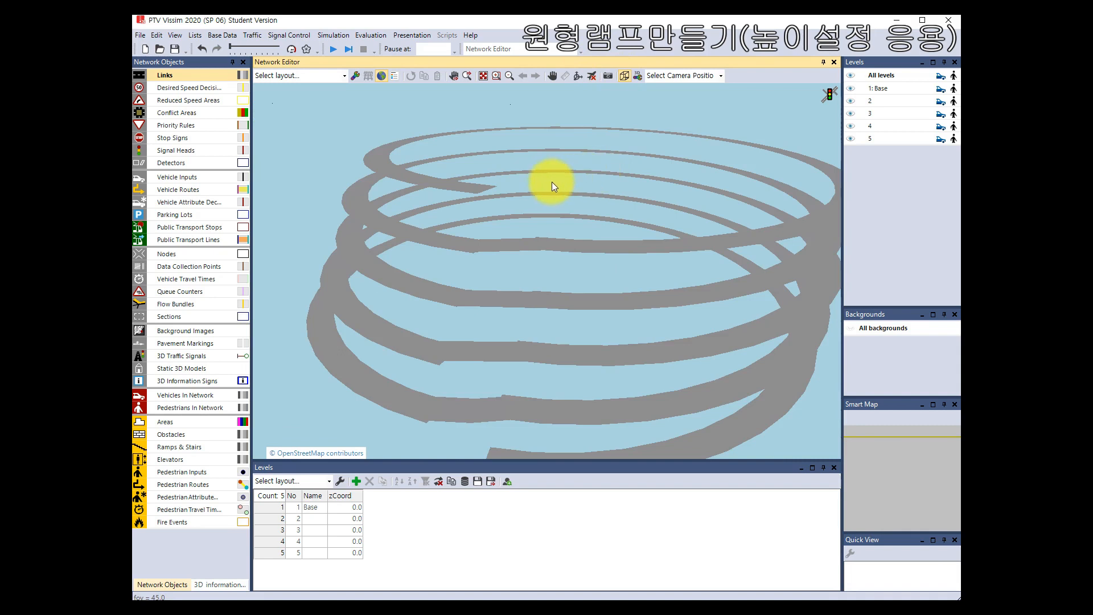
click(576, 76)
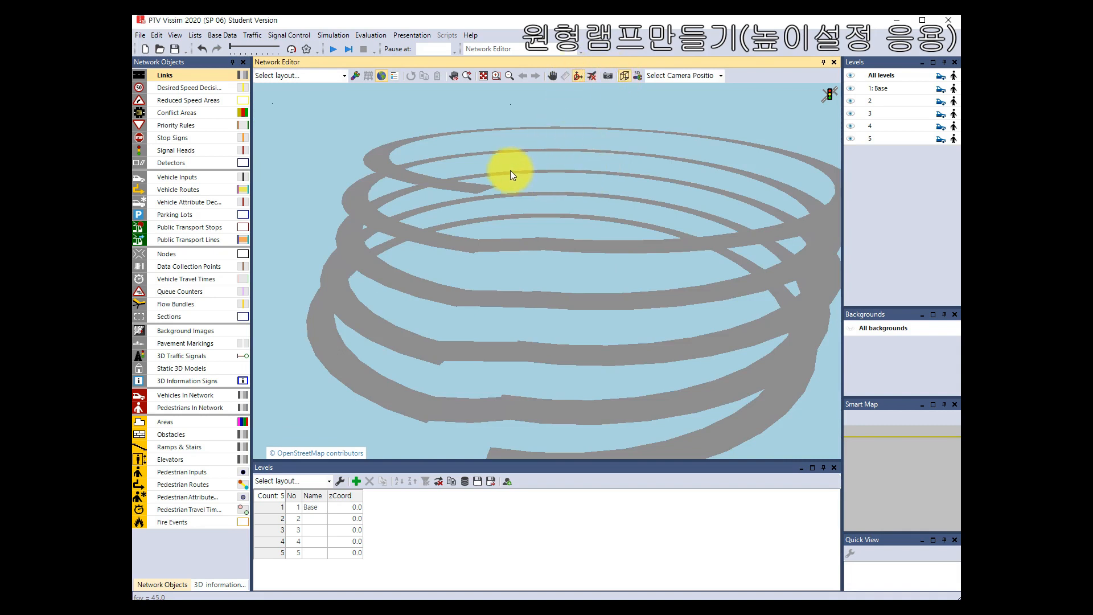
drag(531, 182, 562, 107)
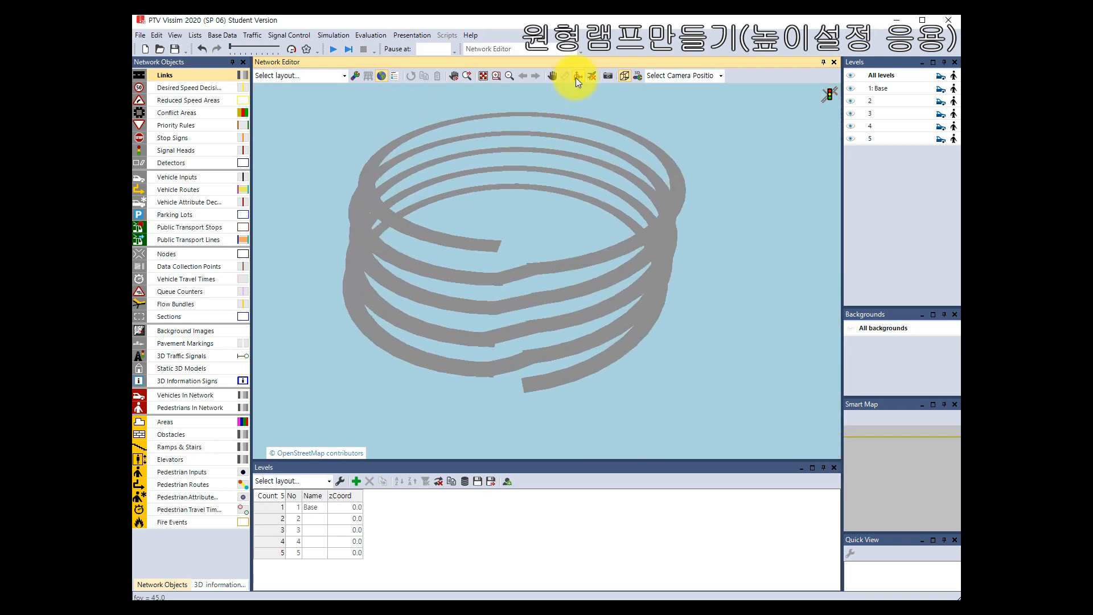
drag(532, 220, 482, 231)
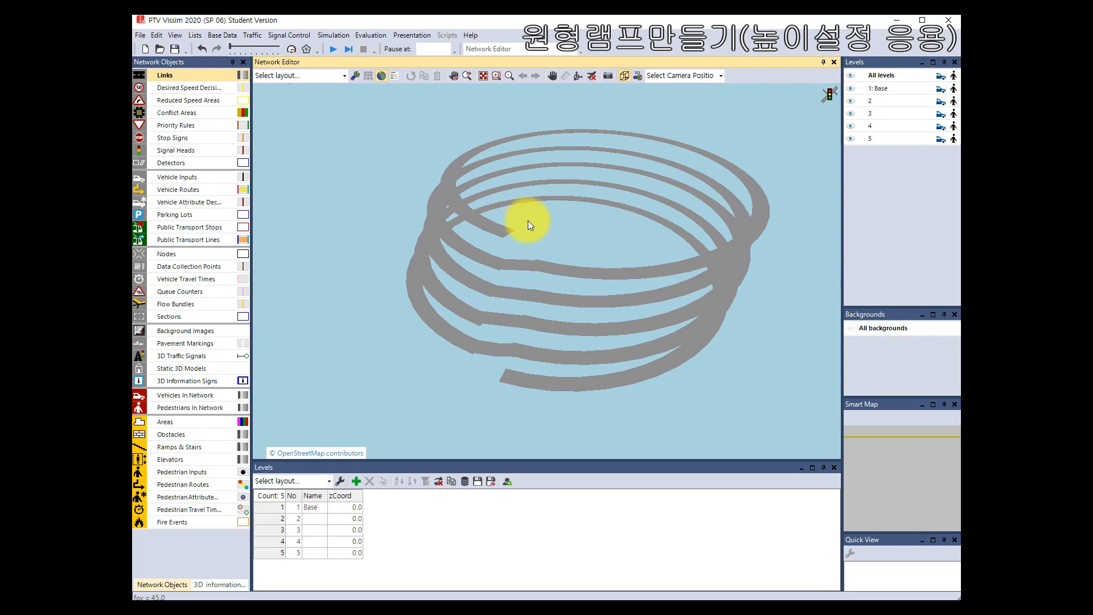
- Return to the 2D view and shift the circular links closer together so that the rings nearly coincide
click(613, 73)
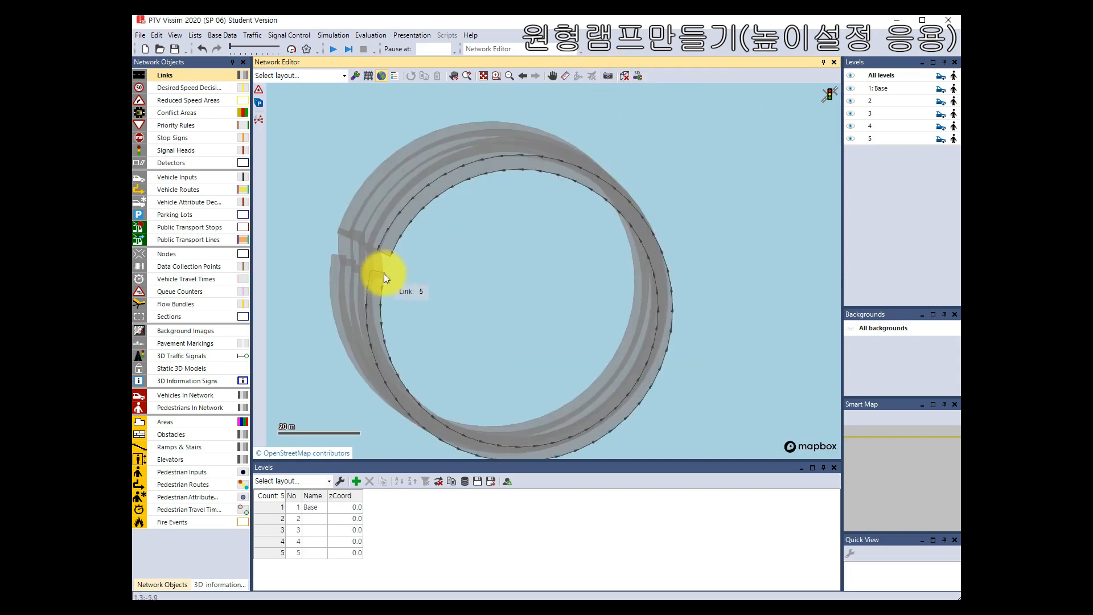
drag(337, 267, 367, 297)
click(525, 107)
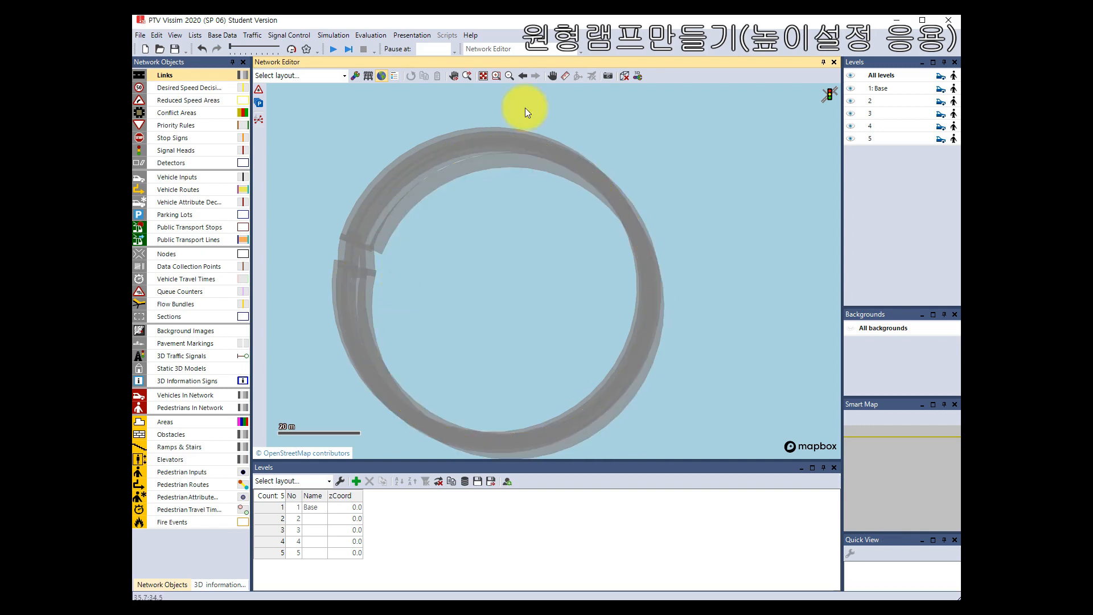
- Examine the tightened ramp in 3D, rotating around it and flying over it to inspect the rings and connectors
click(624, 78)
click(554, 179)
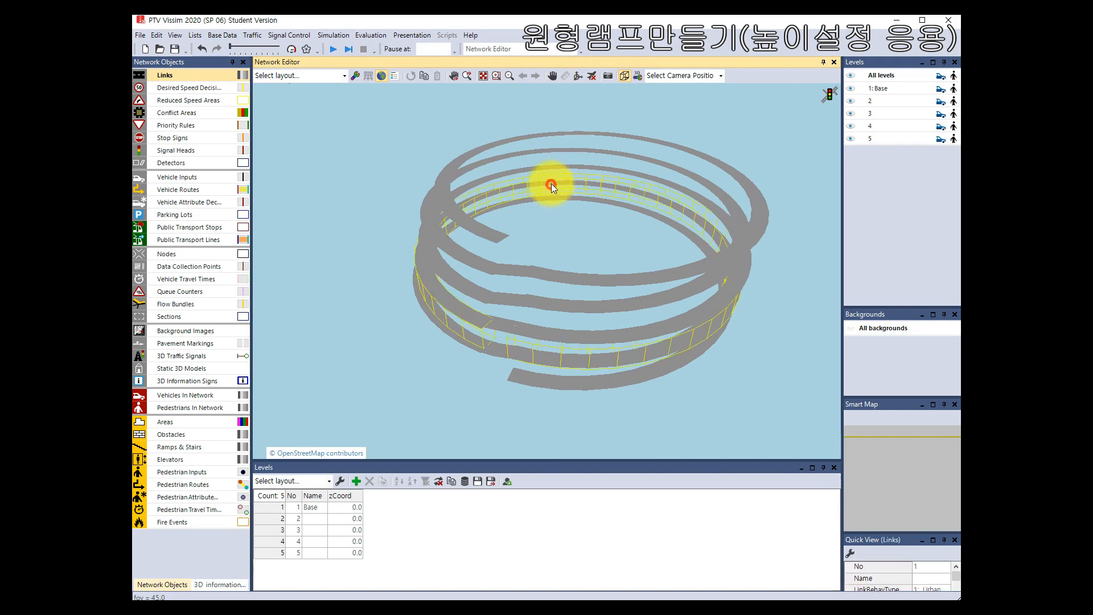
click(679, 202)
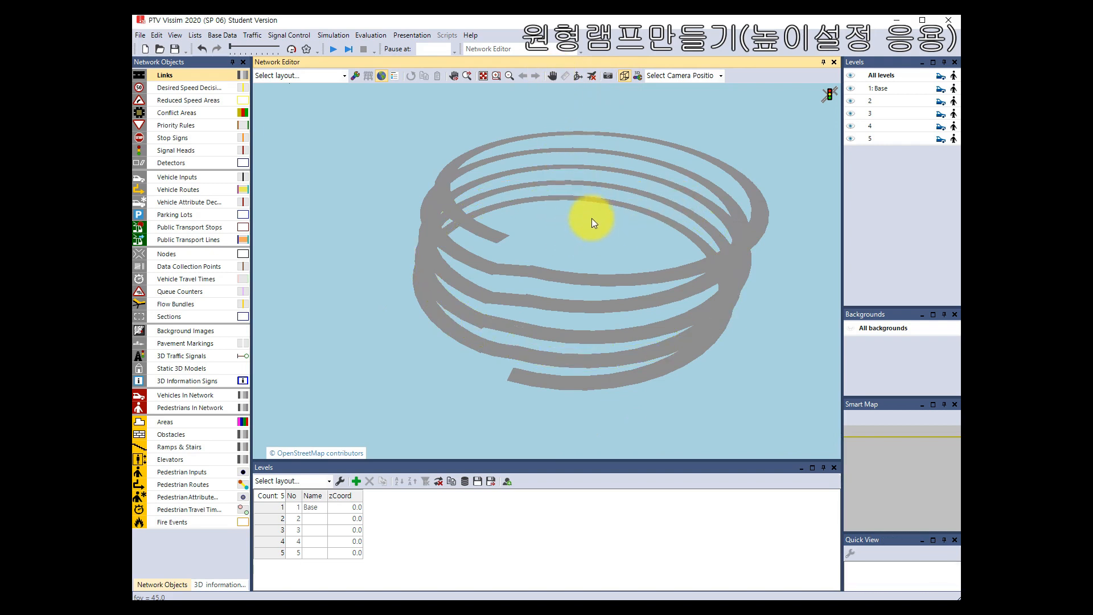
drag(579, 228, 756, 230)
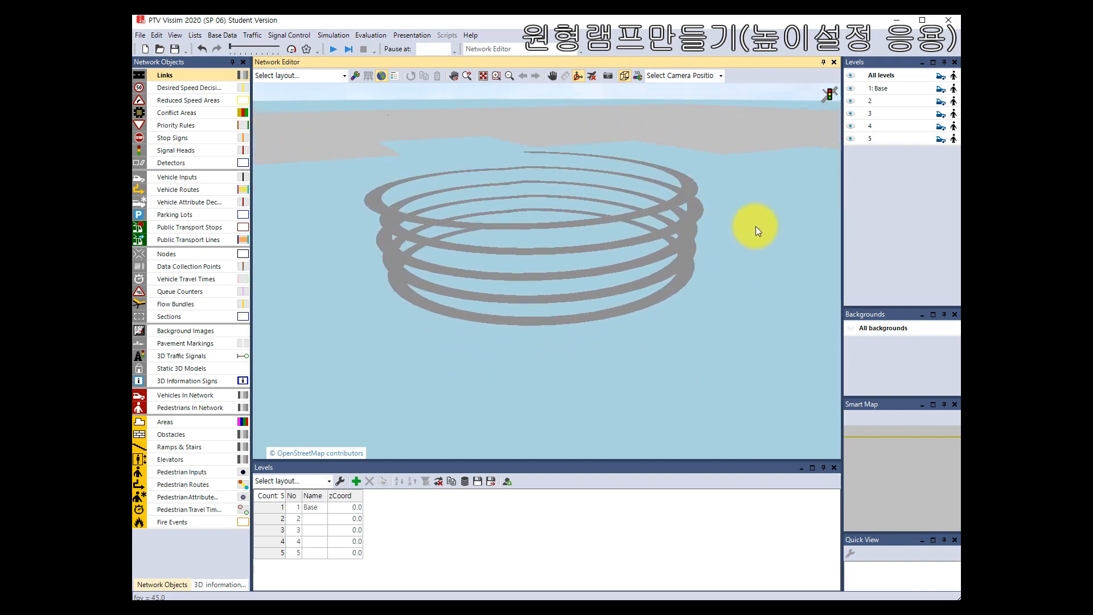
drag(533, 214, 690, 217)
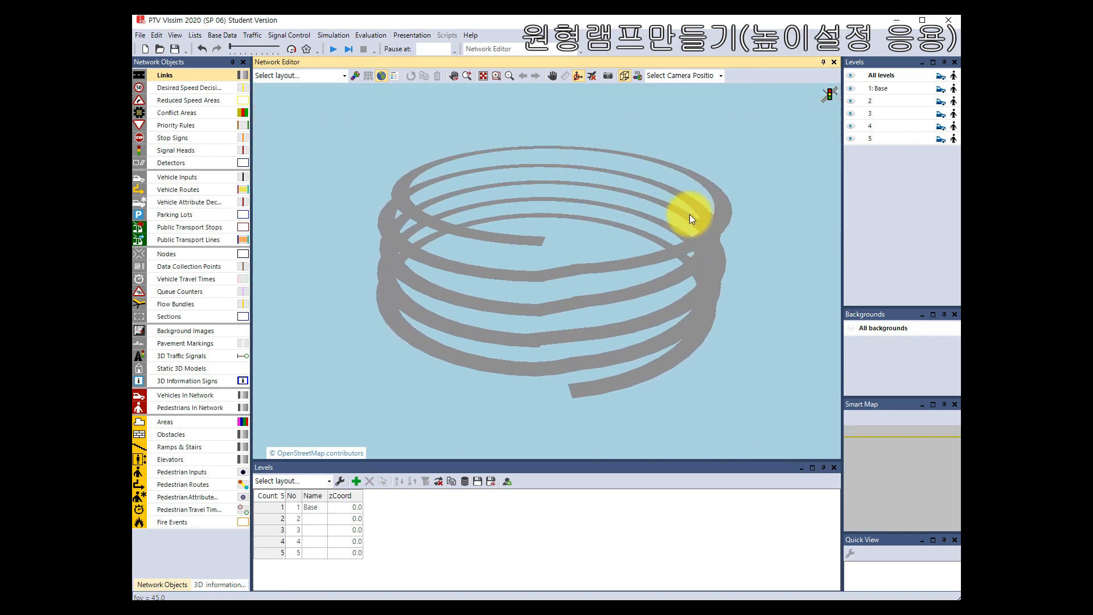
click(591, 78)
drag(580, 157, 695, 329)
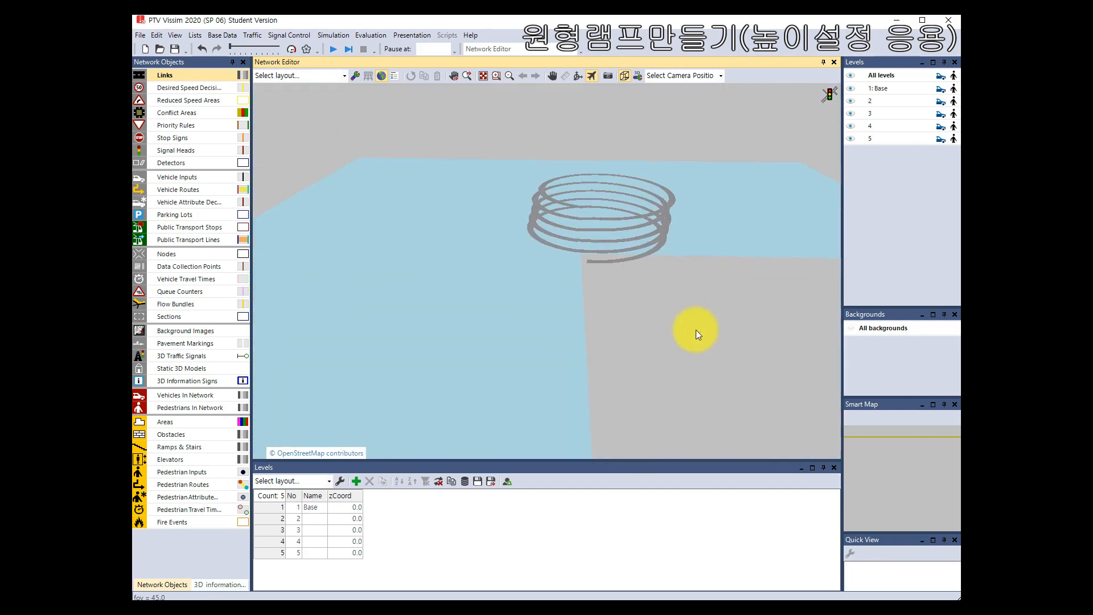
drag(635, 244, 562, 186)
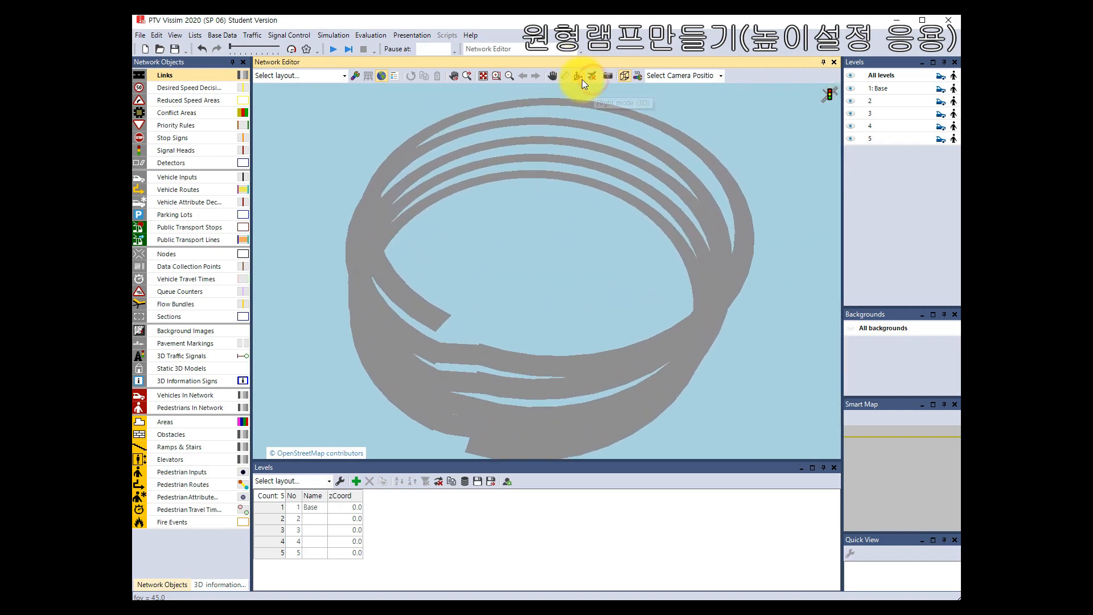
- Add a vehicle input with a volume of 1000 at the start of link 2, and enlarge the network view
click(624, 76)
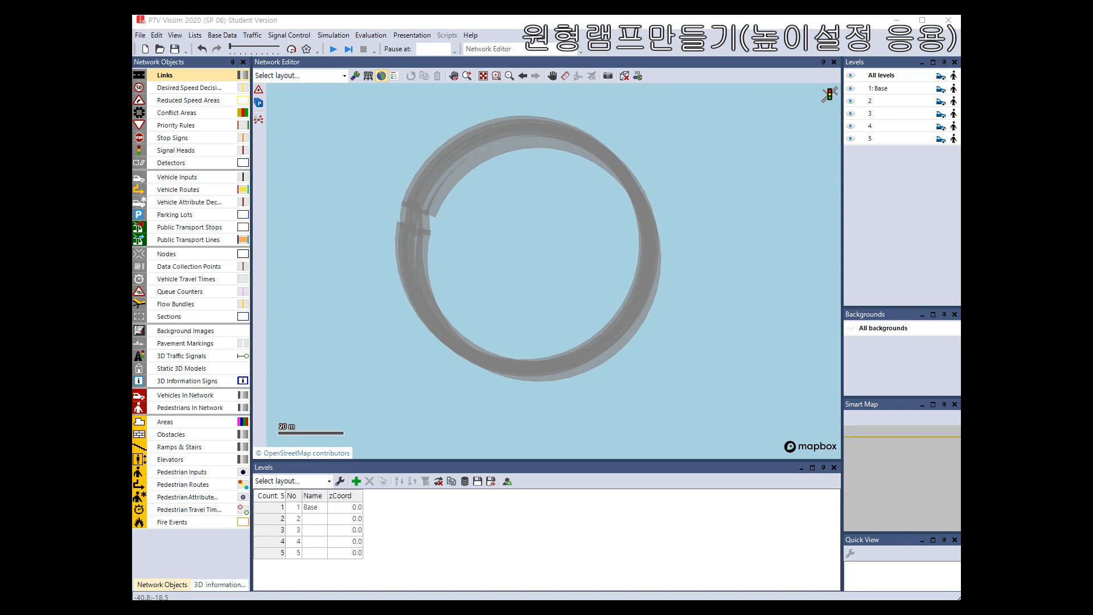
click(395, 223)
click(397, 227)
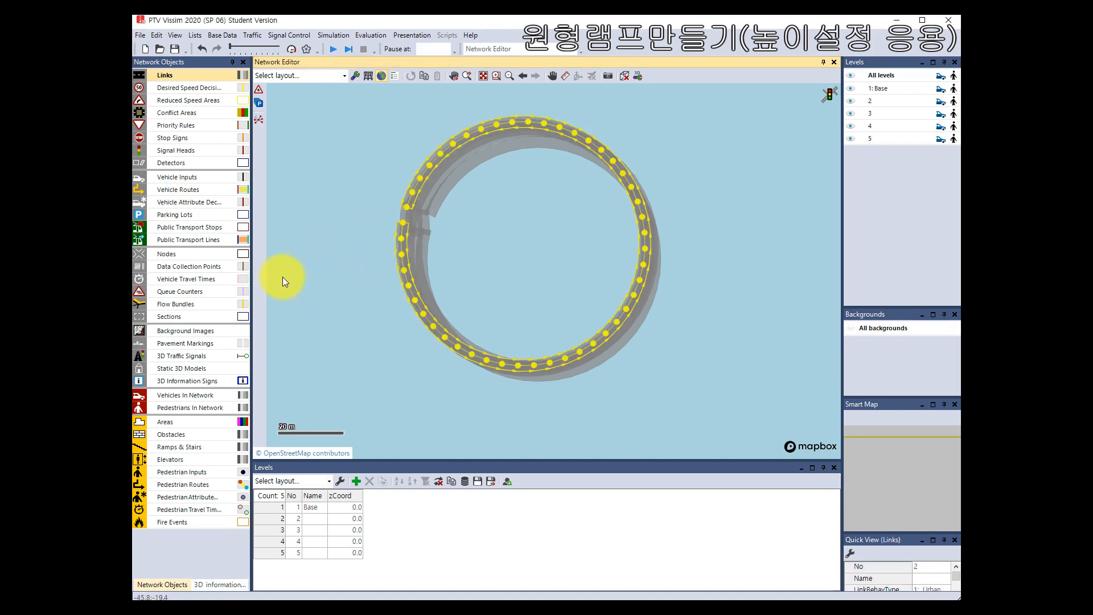
click(183, 179)
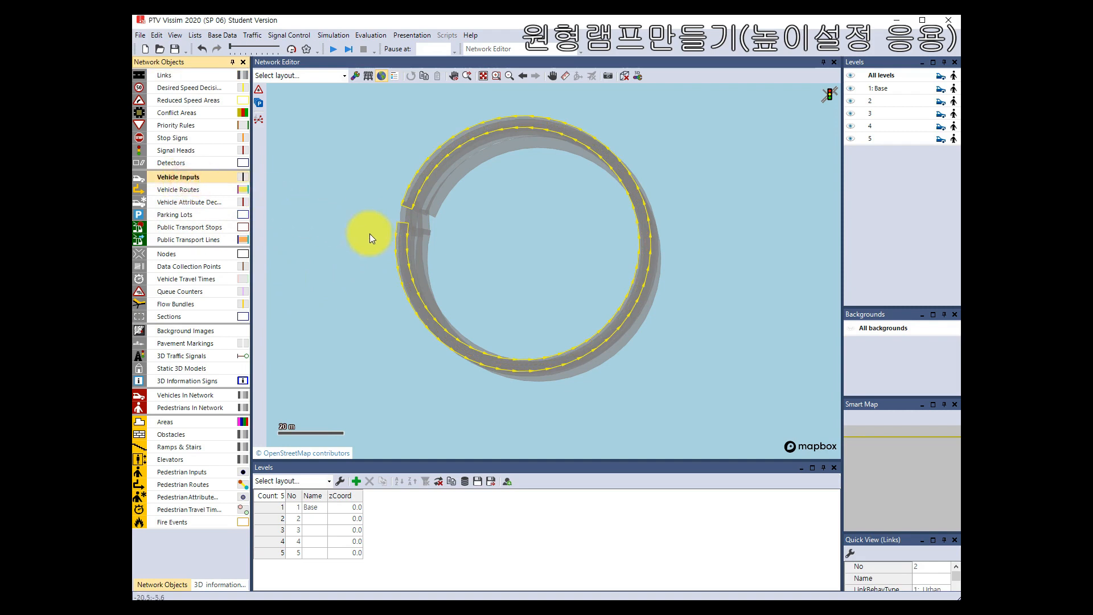
right_click(398, 226)
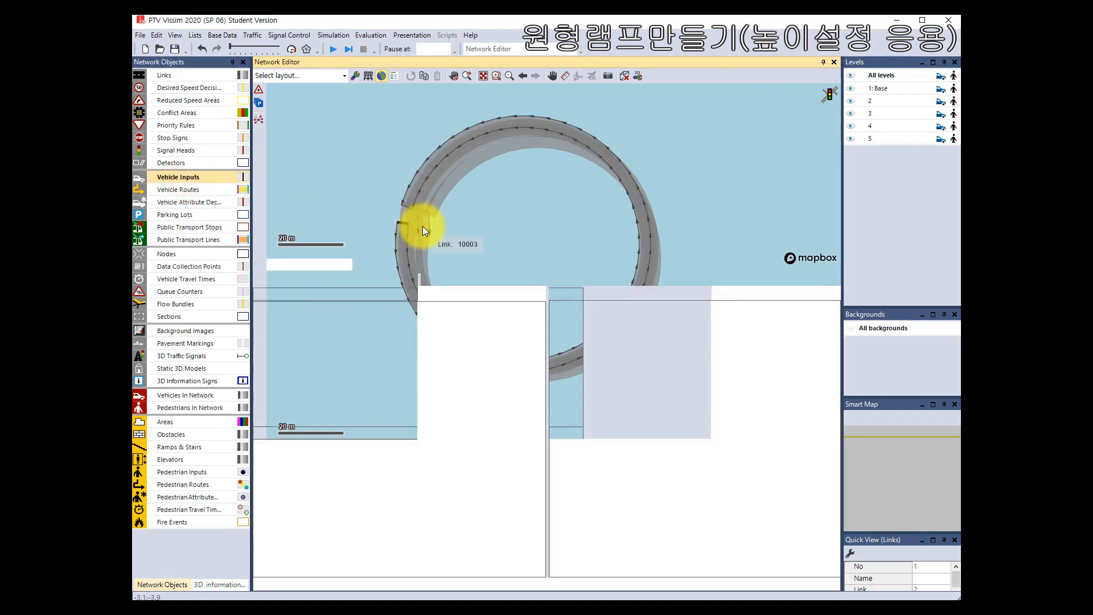
click(360, 321)
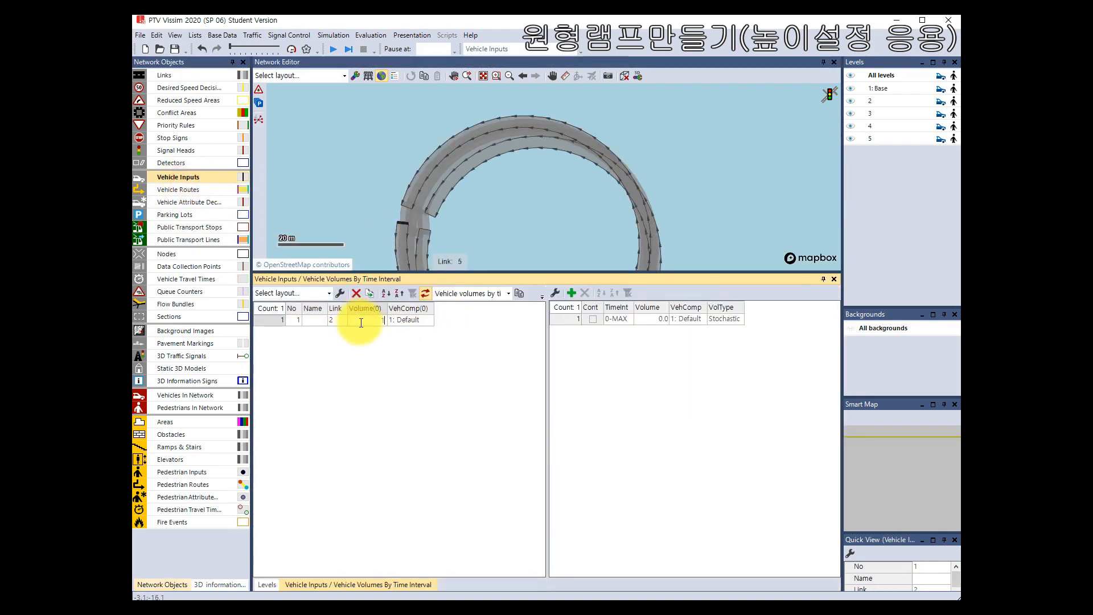
text(1000)
key(Return)
drag(515, 274, 519, 425)
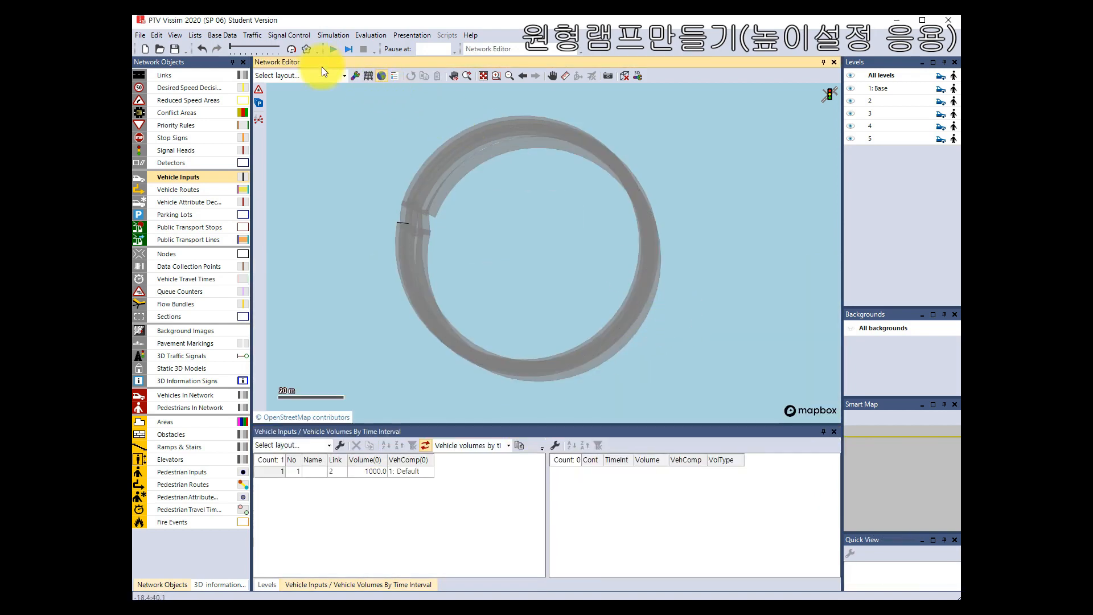
- Save the network to the desktop as test1, run the simulation in the 2D view, and stop it
click(333, 49)
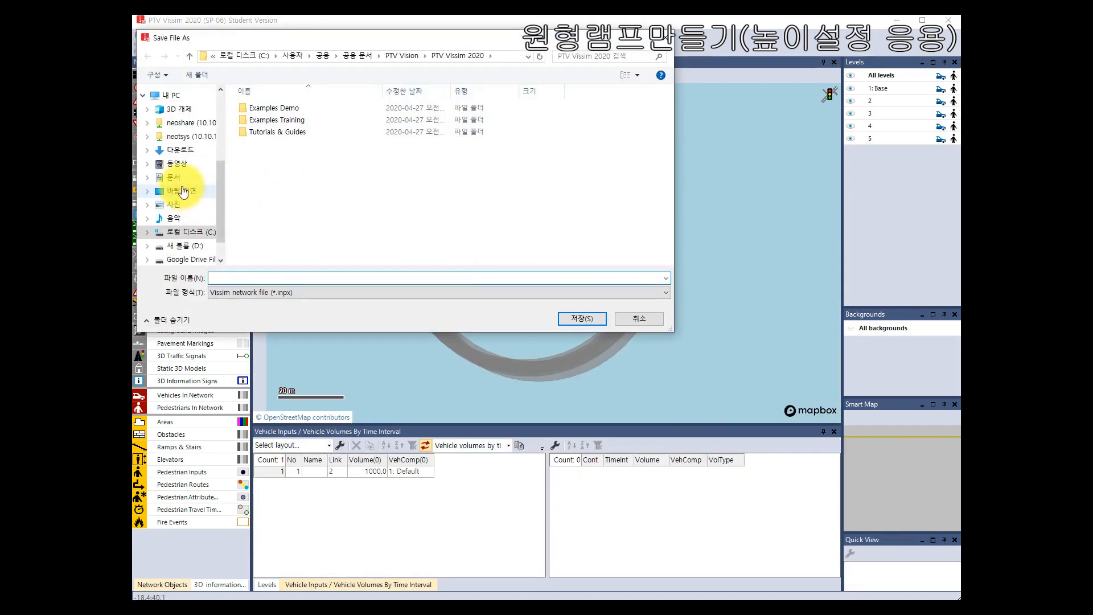
click(182, 192)
click(241, 277)
text(t)
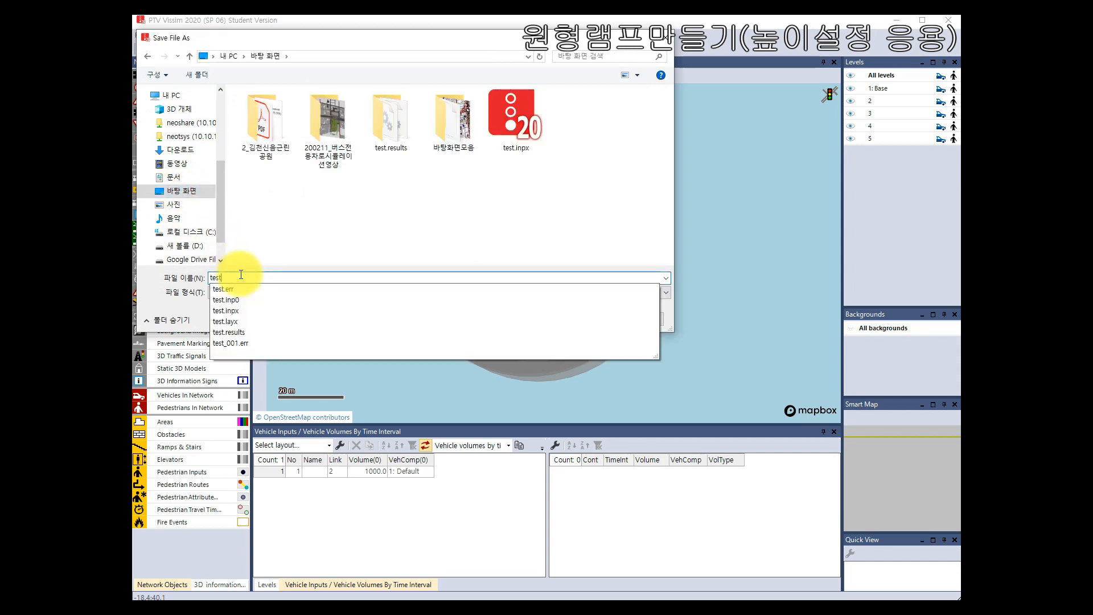
text(est)
key(Return)
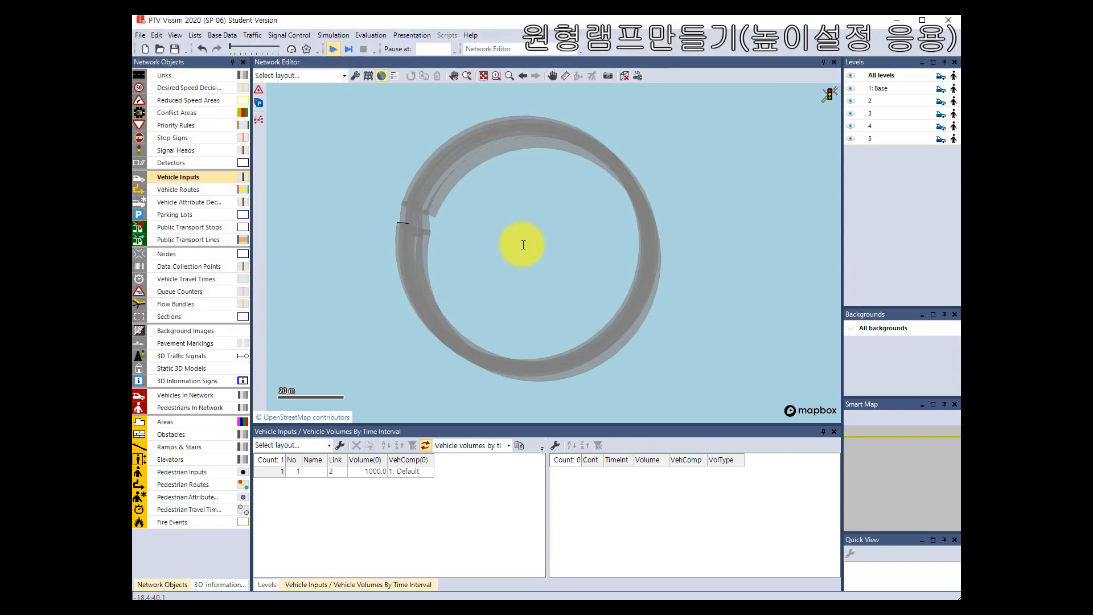
click(332, 50)
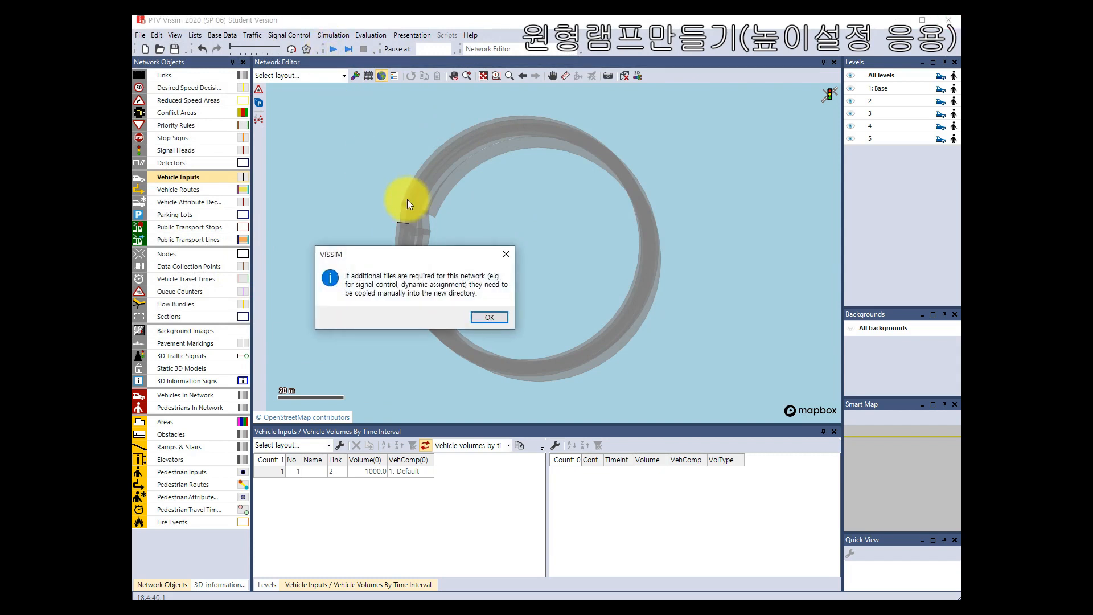
key(Return)
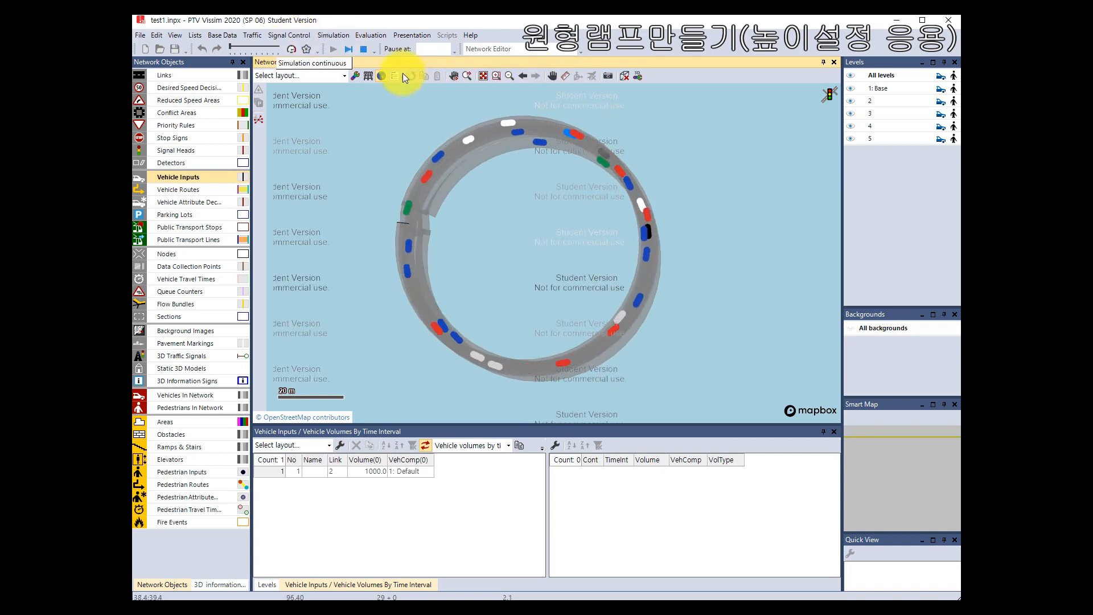
click(363, 49)
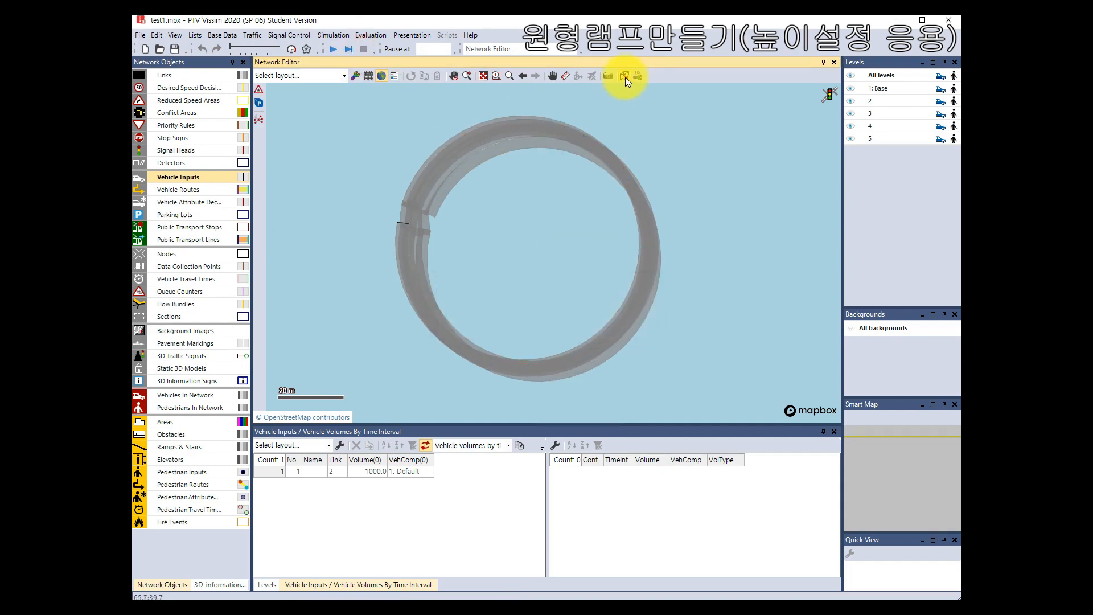
- Show the ramp in 3D and start the simulation again, saving the changes to the network
click(625, 77)
drag(595, 129, 599, 142)
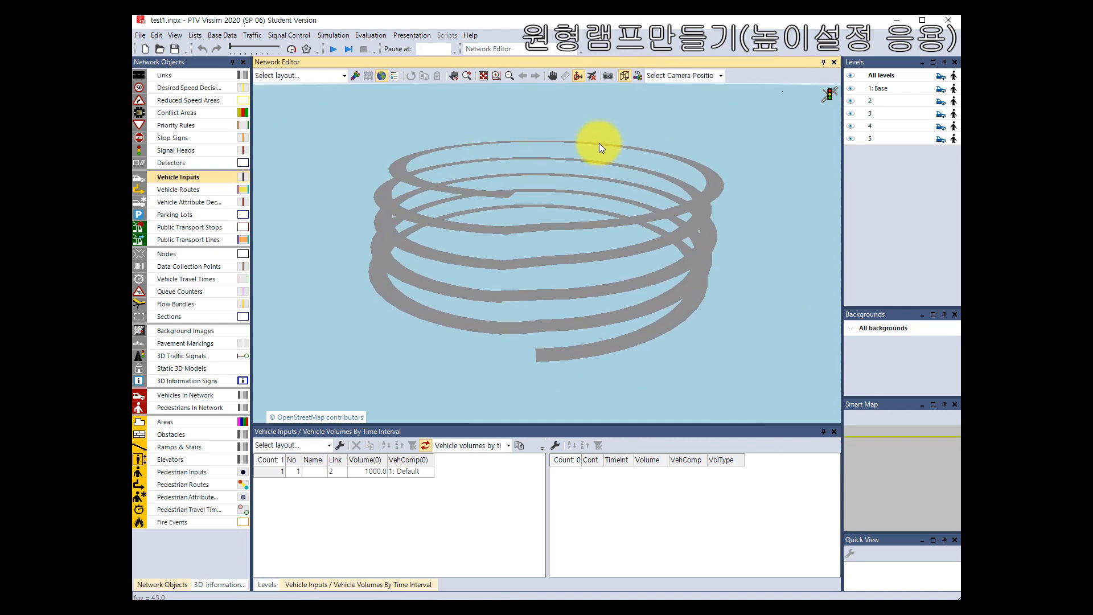
click(333, 50)
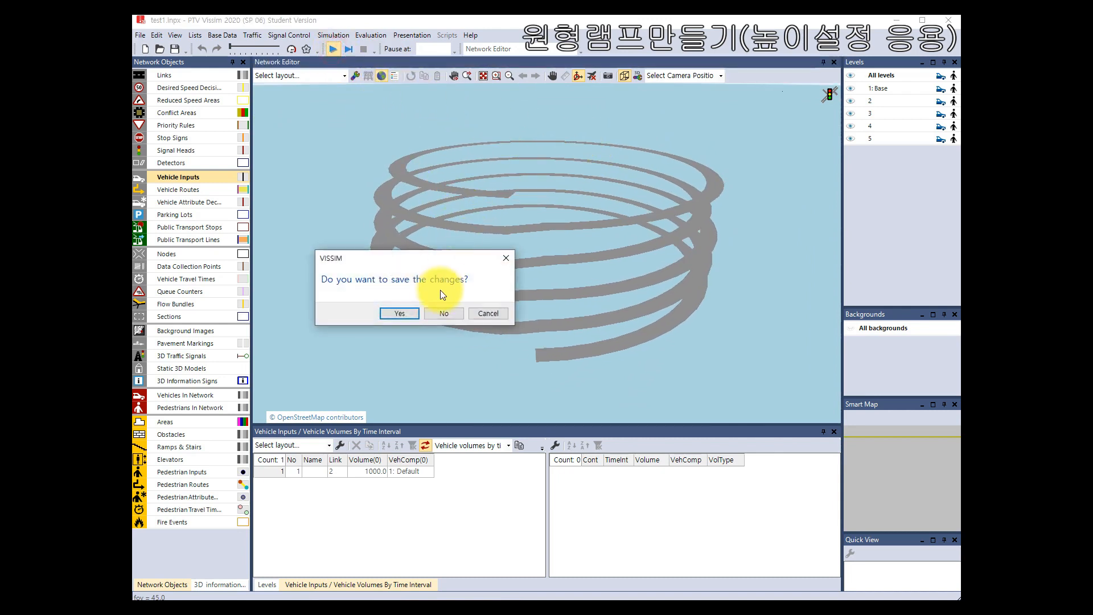
click(411, 313)
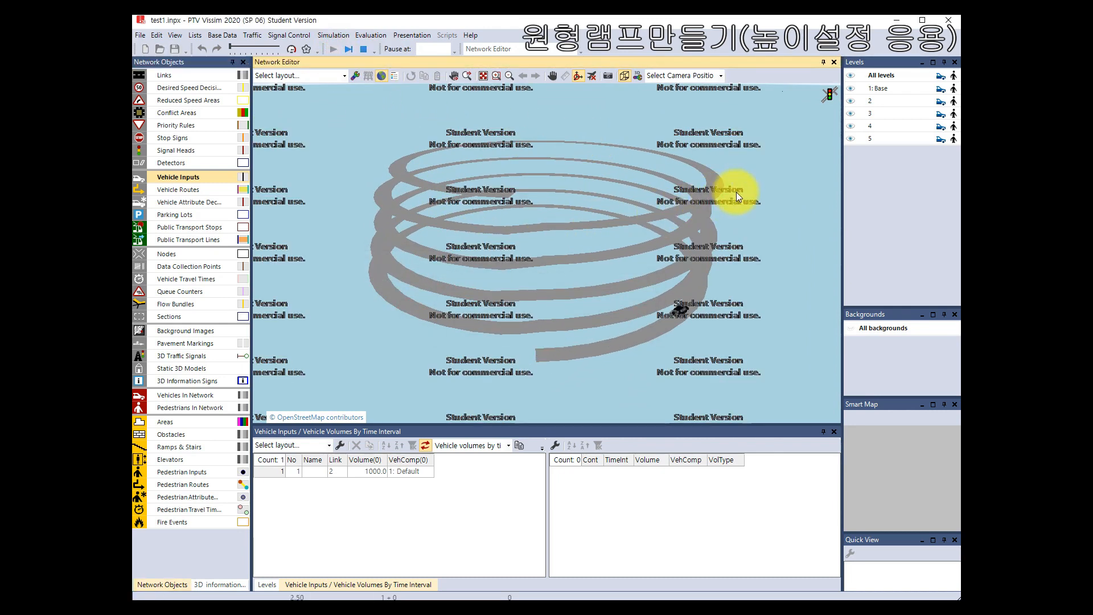
- Watch the vehicles on the ramp while rotating and flying around it in 3D, return to 2D and stop the simulation
drag(725, 200, 728, 195)
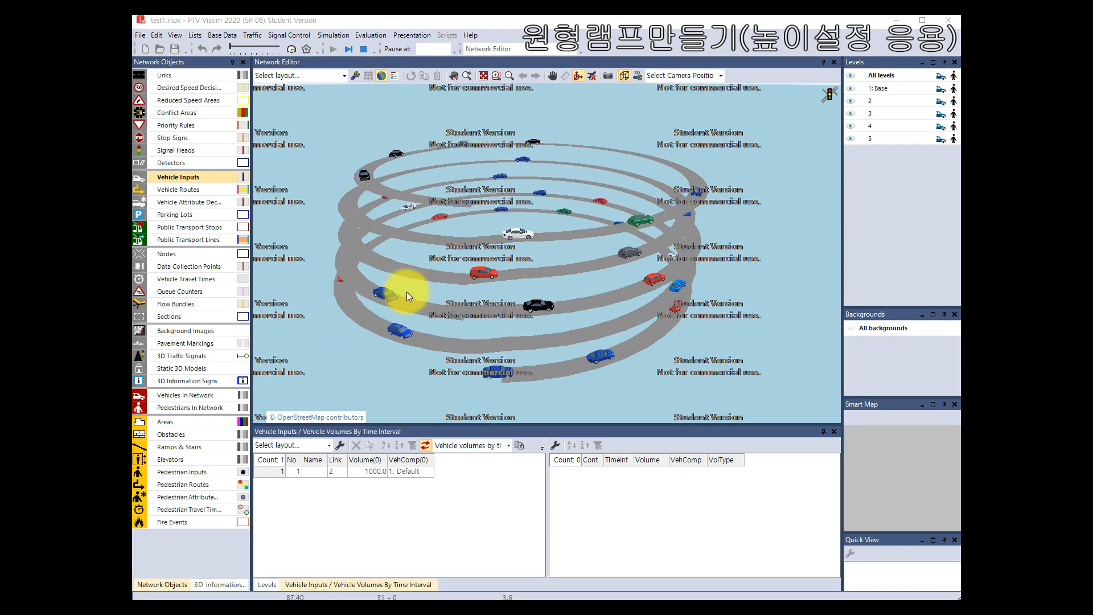
drag(407, 292, 517, 330)
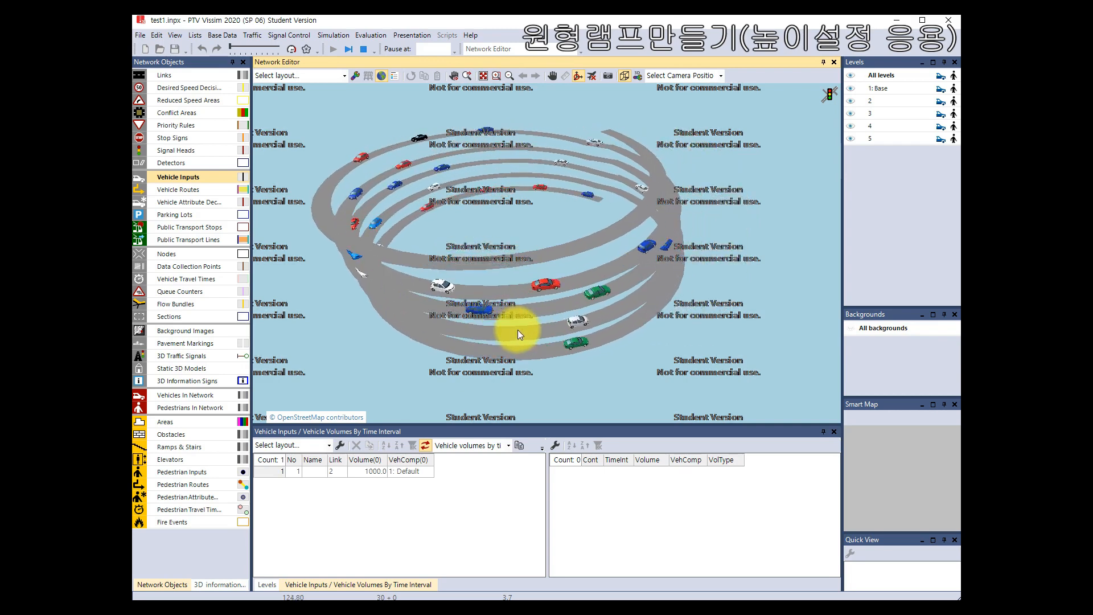
click(592, 75)
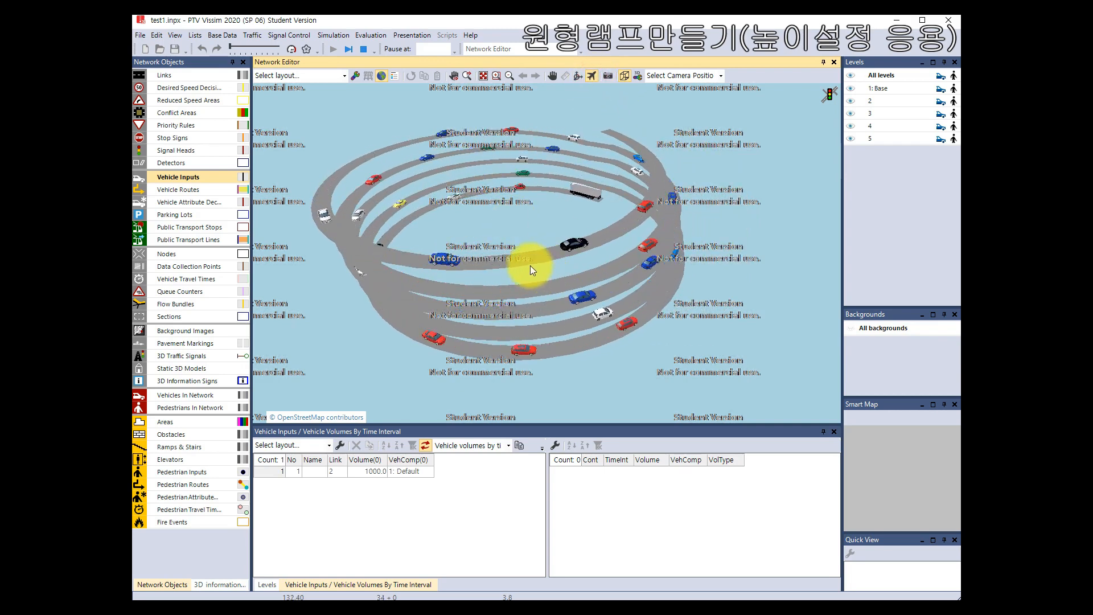
drag(530, 266, 493, 232)
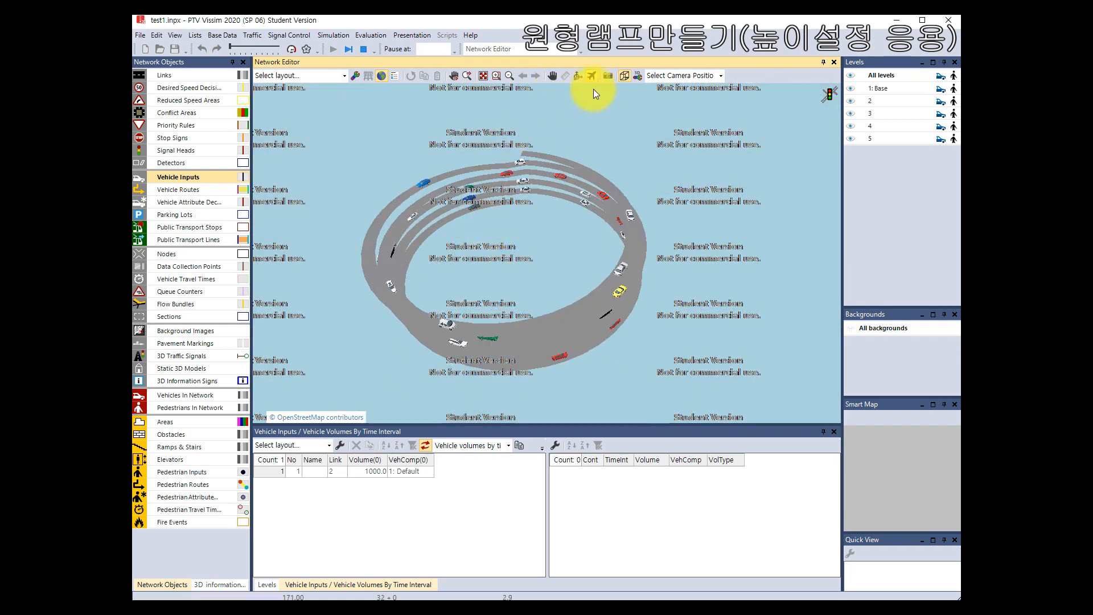
click(594, 74)
click(623, 75)
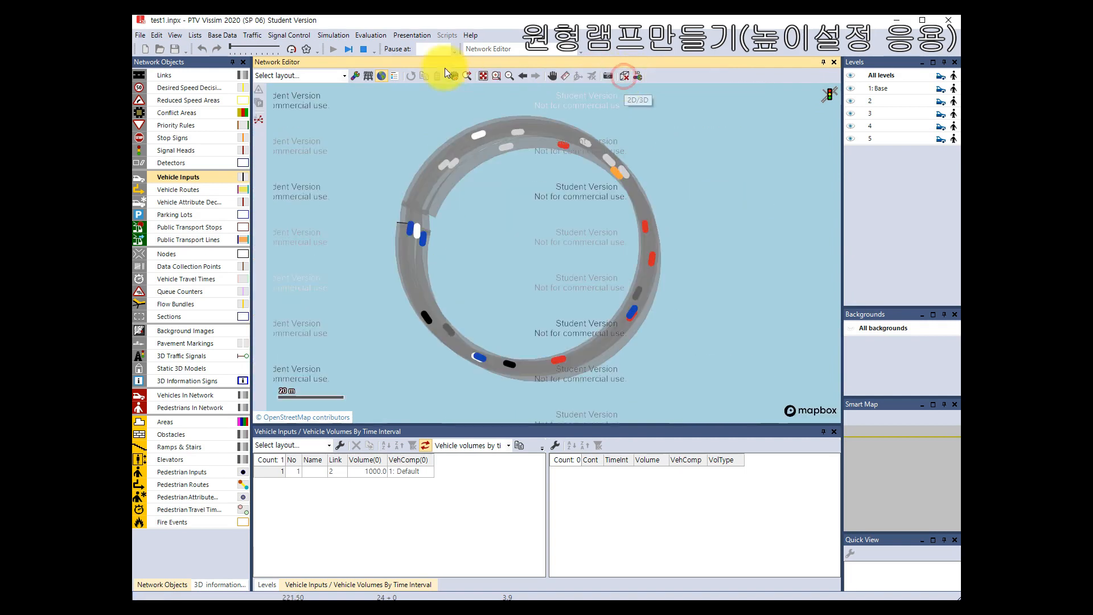
click(363, 49)
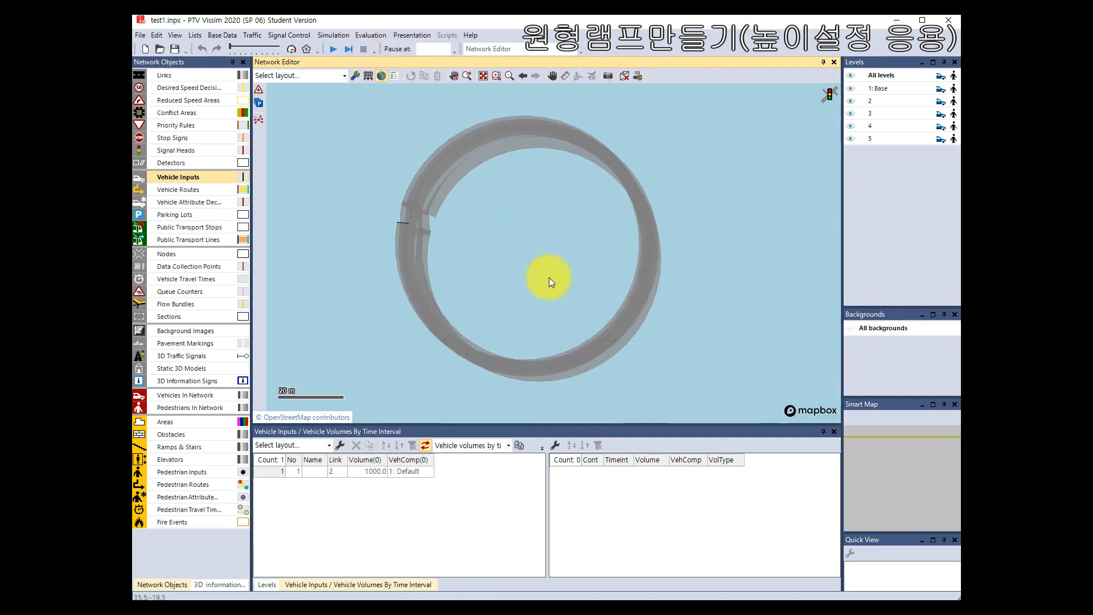
click(408, 184)
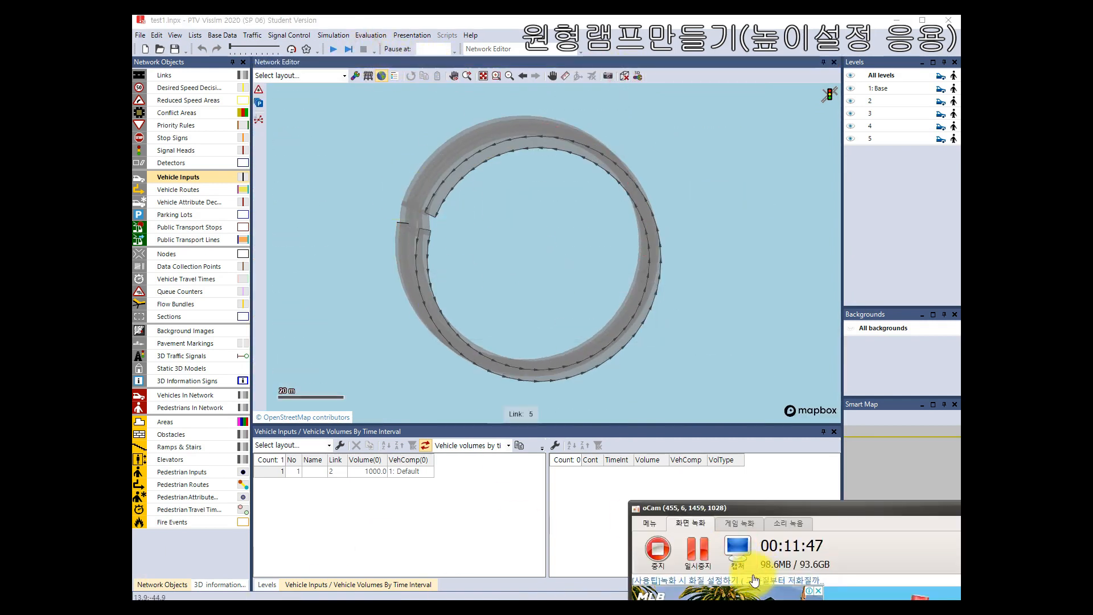
click(687, 370)
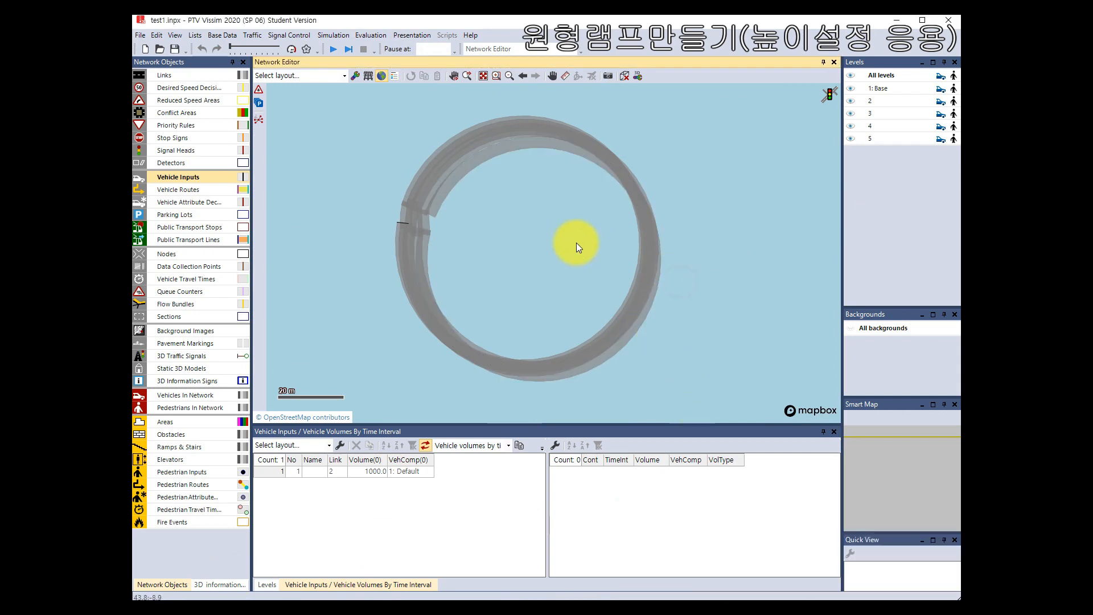
drag(576, 243, 508, 288)
scroll(523, 338, down, 1)
scroll(506, 299, up, 1)
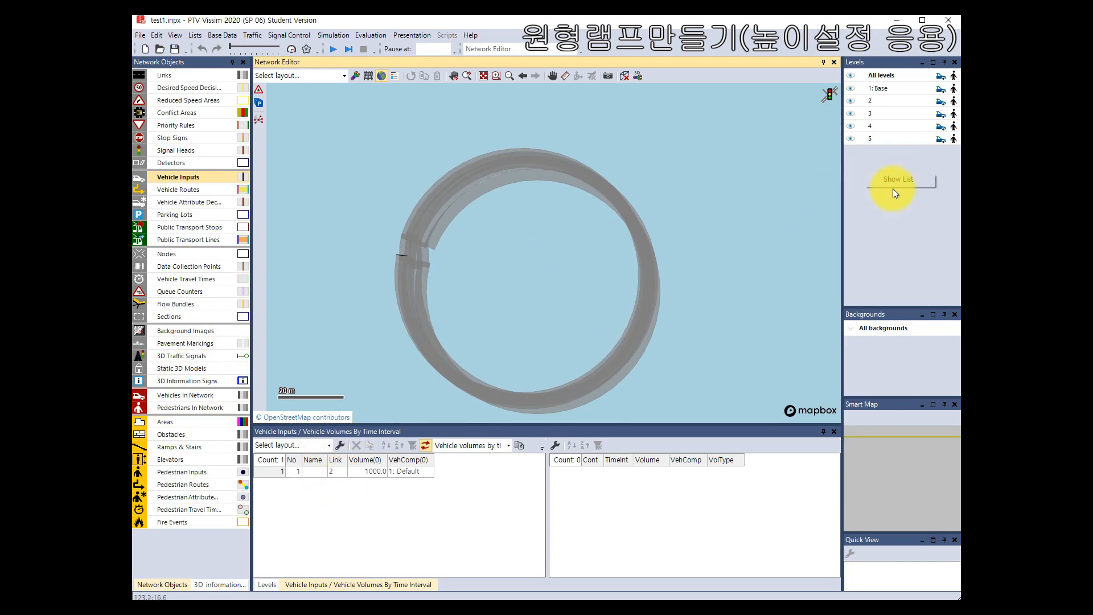
- Show the list of levels, and hide and show the Base level to check which links belong to it
click(893, 182)
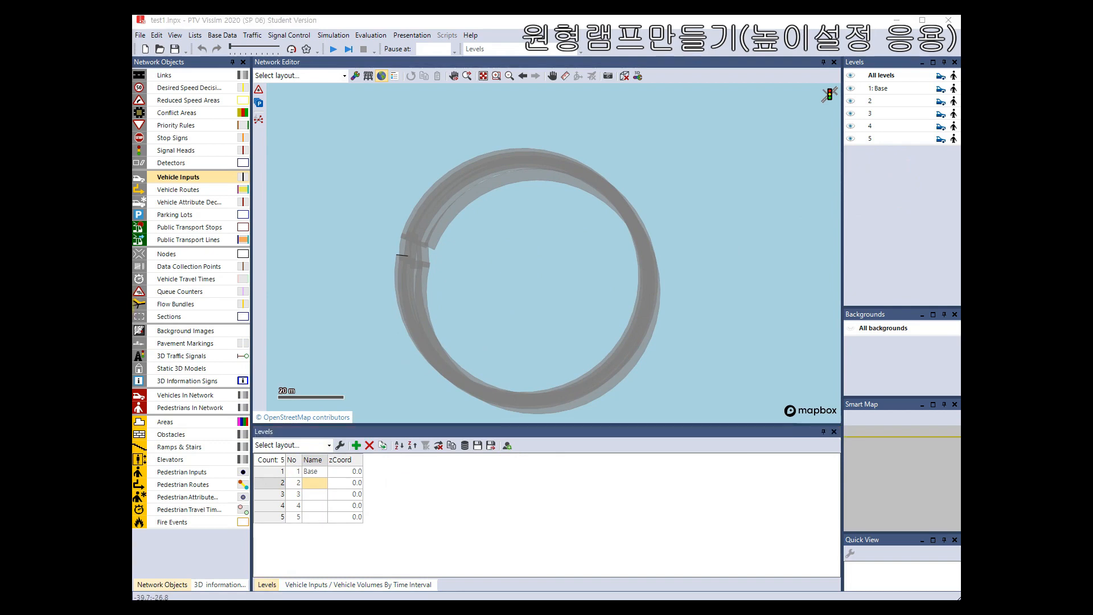
click(874, 94)
click(850, 88)
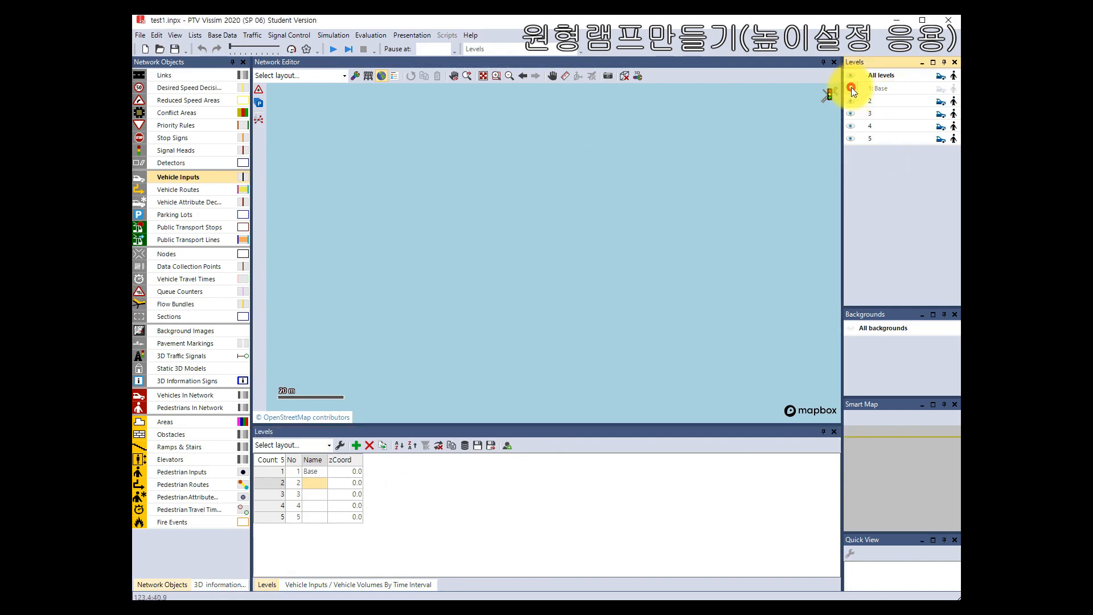
click(850, 88)
click(851, 88)
click(850, 88)
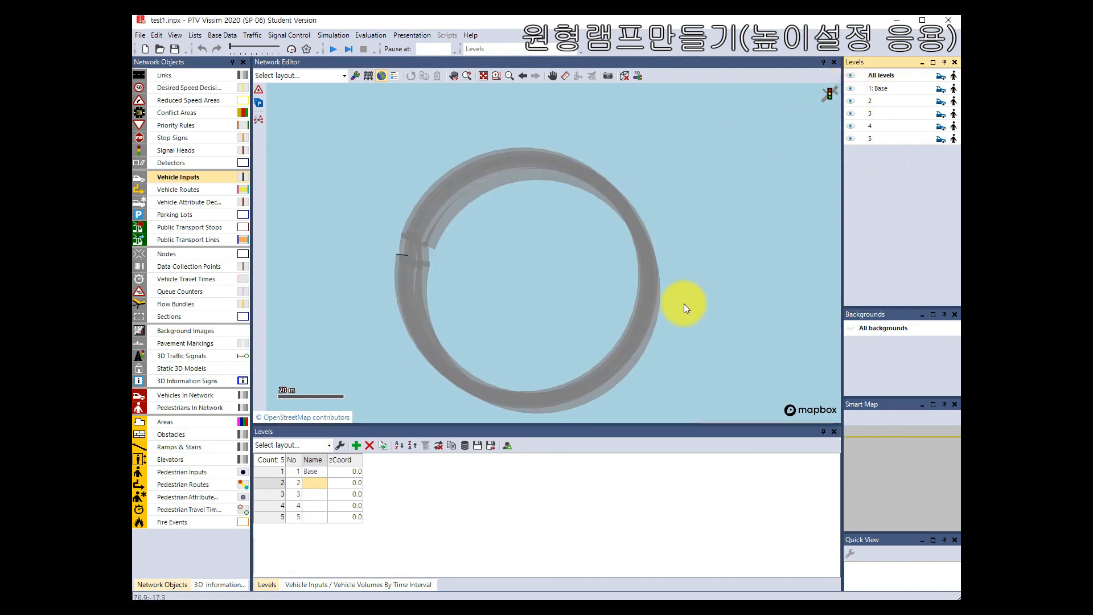
drag(684, 302, 671, 263)
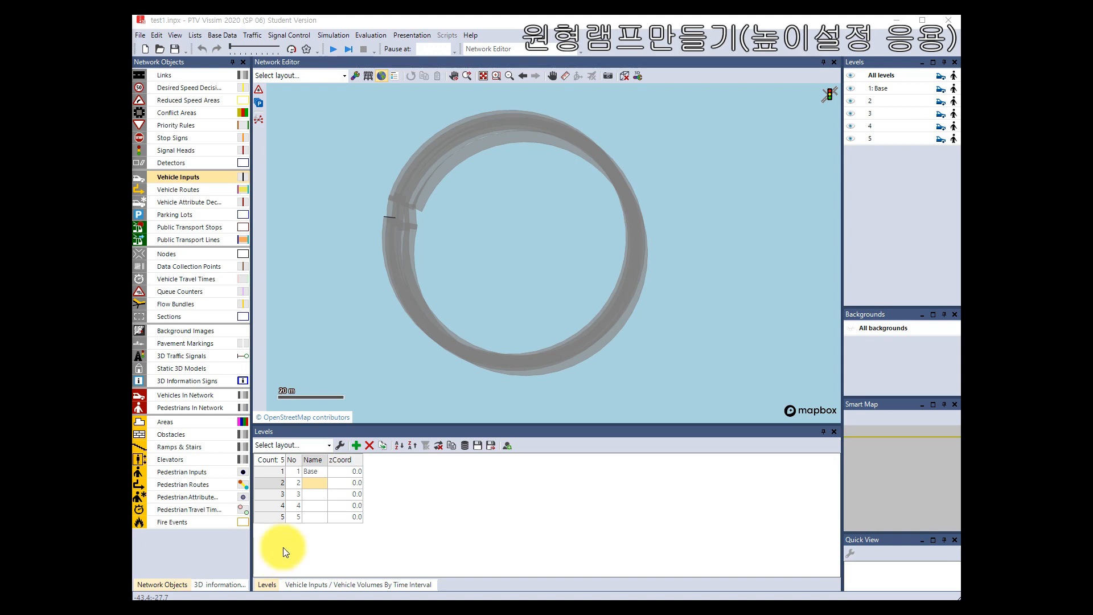
- Name levels 2 to 5 as 5m, 10m, 15m and 20m
click(314, 482)
text(5)
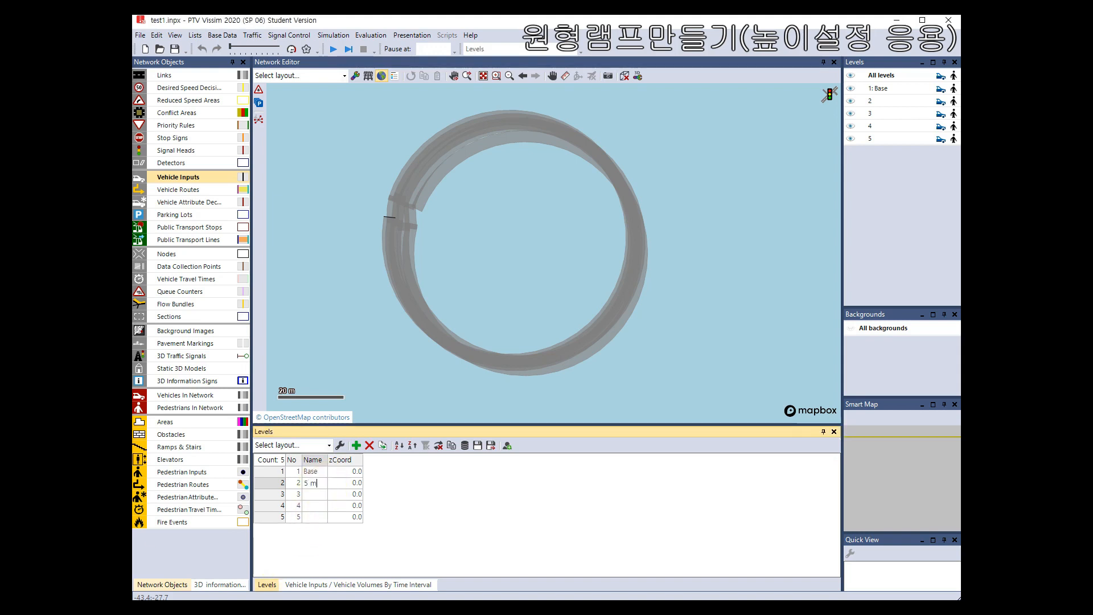
text(m)
click(327, 484)
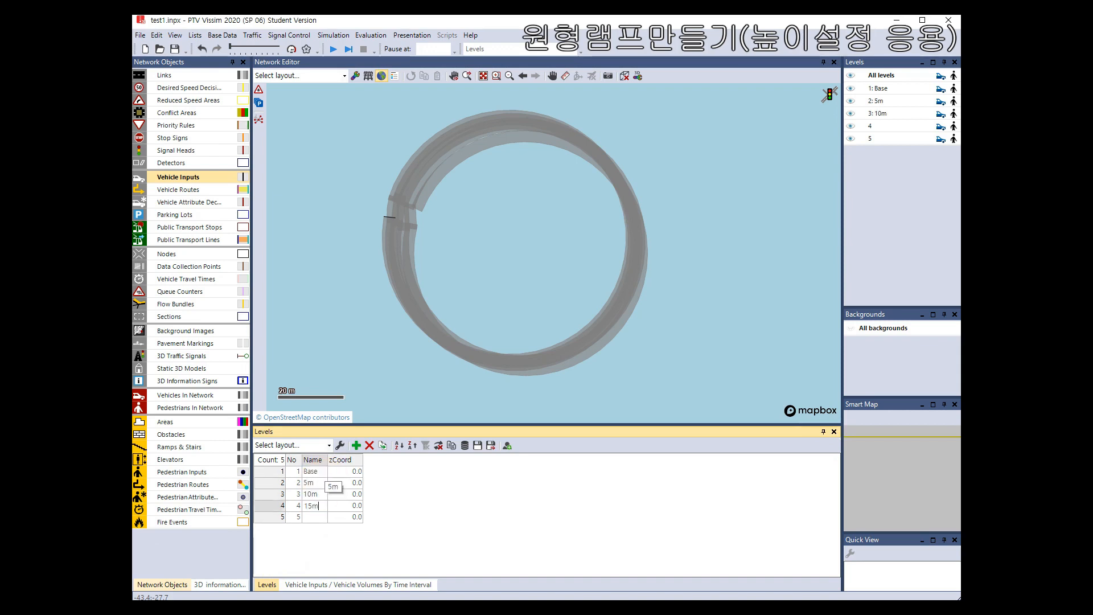
key(Return)
text(20m)
click(325, 480)
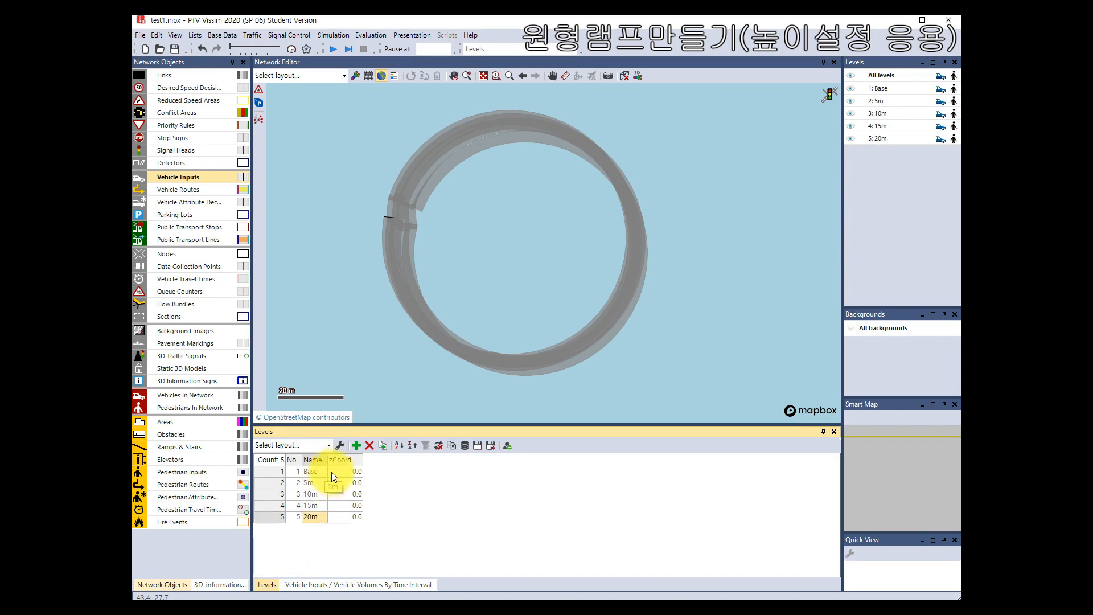
right_click(316, 543)
click(311, 533)
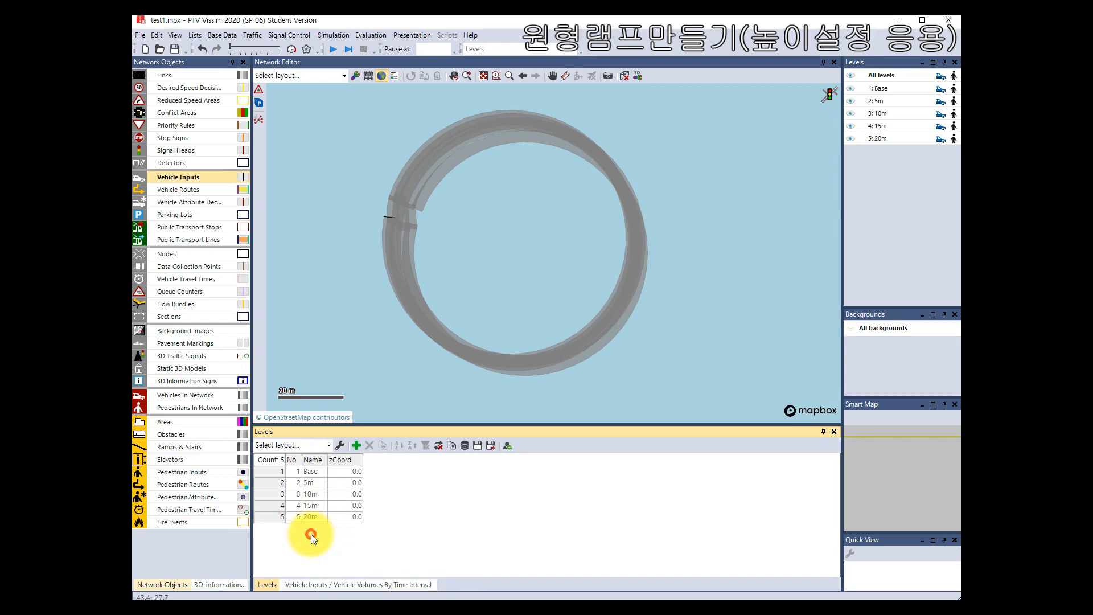
- Select link 2 and enlarge its attribute overview to check the level it is assigned to
click(384, 223)
click(385, 223)
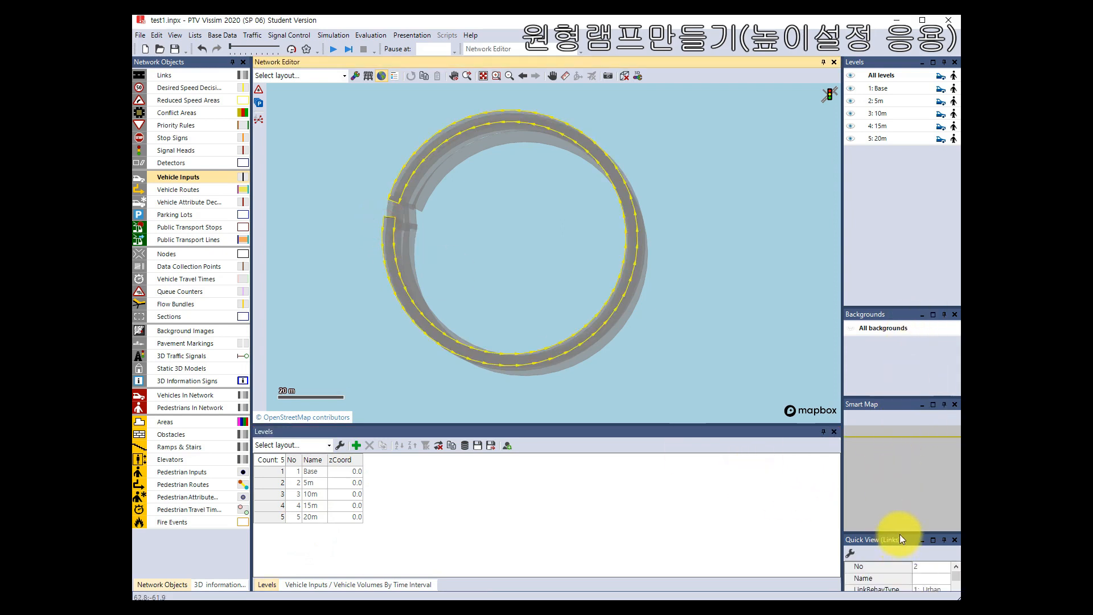
drag(901, 532, 900, 464)
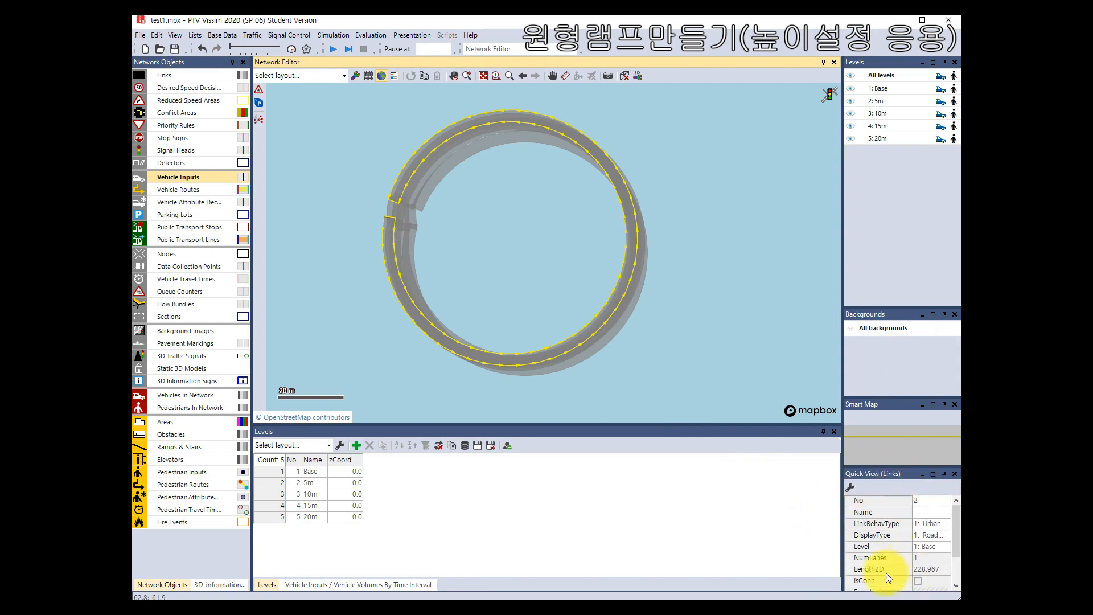
click(899, 547)
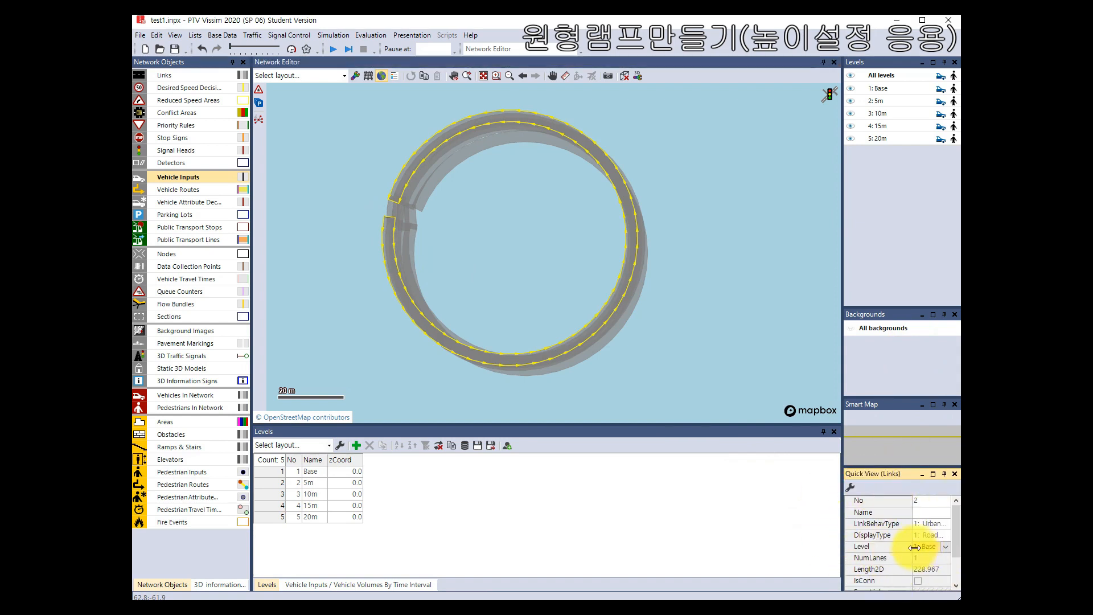
- Assign link 1 to level 2: 5m
click(388, 231)
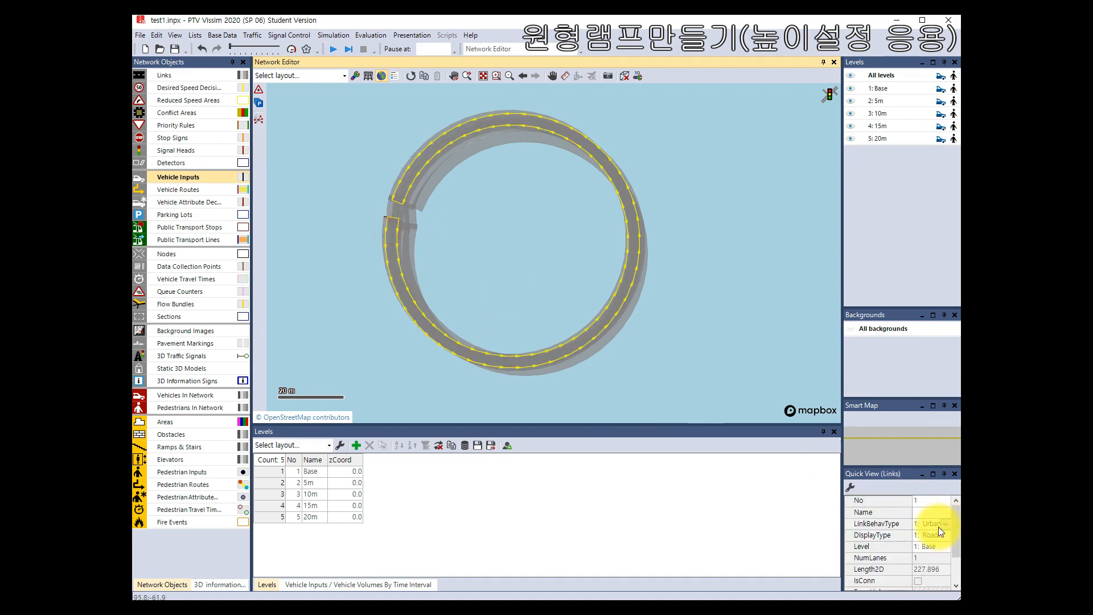
click(938, 546)
click(937, 548)
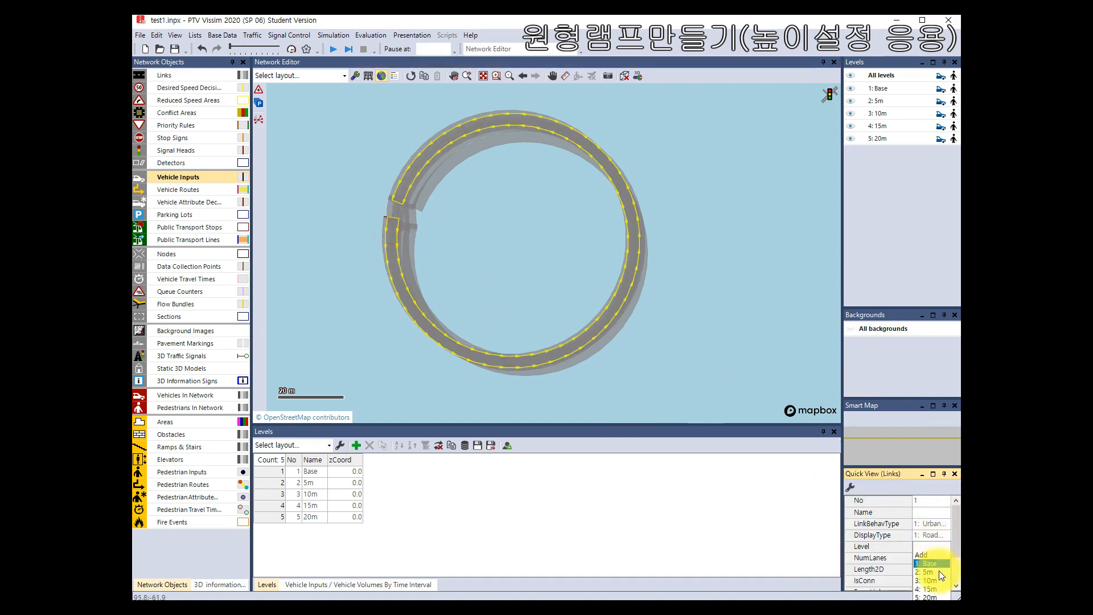
click(932, 572)
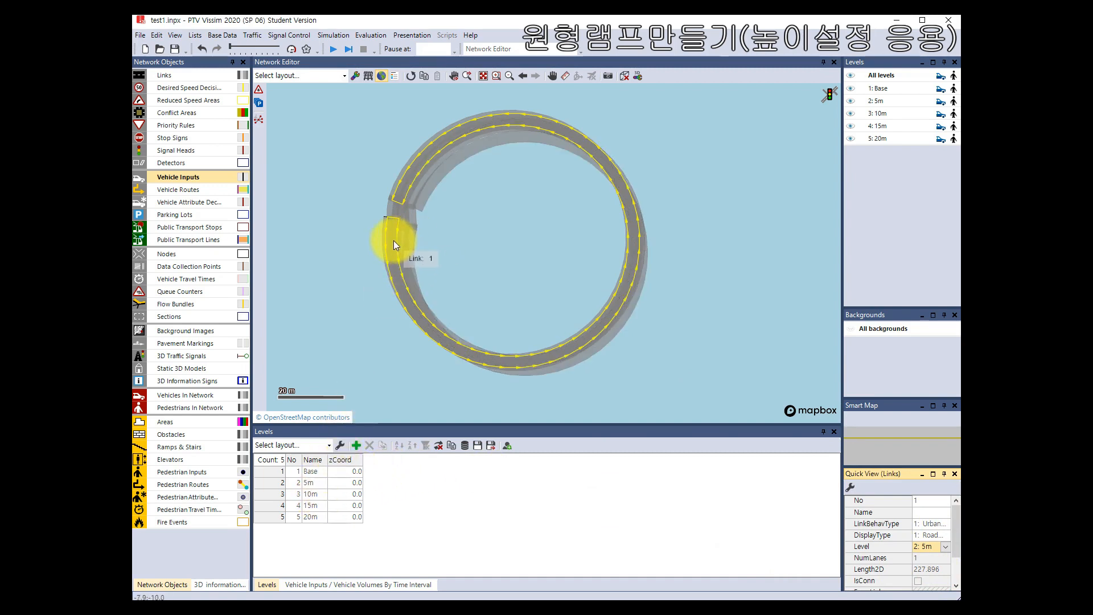
- Assign link 3 to level 3: 10m
scroll(398, 228, up, 2)
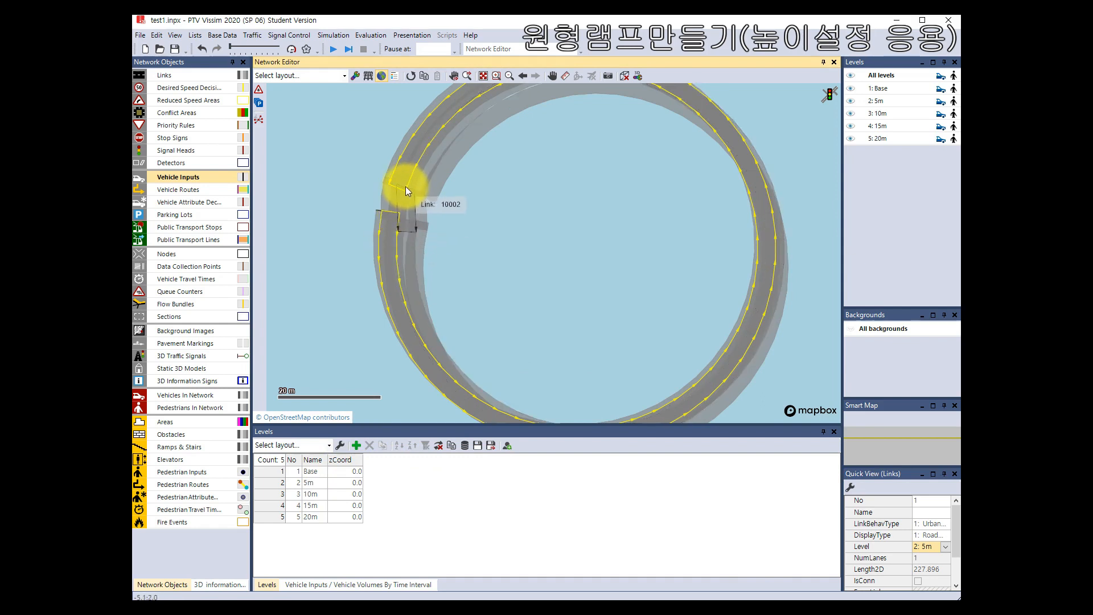
click(398, 261)
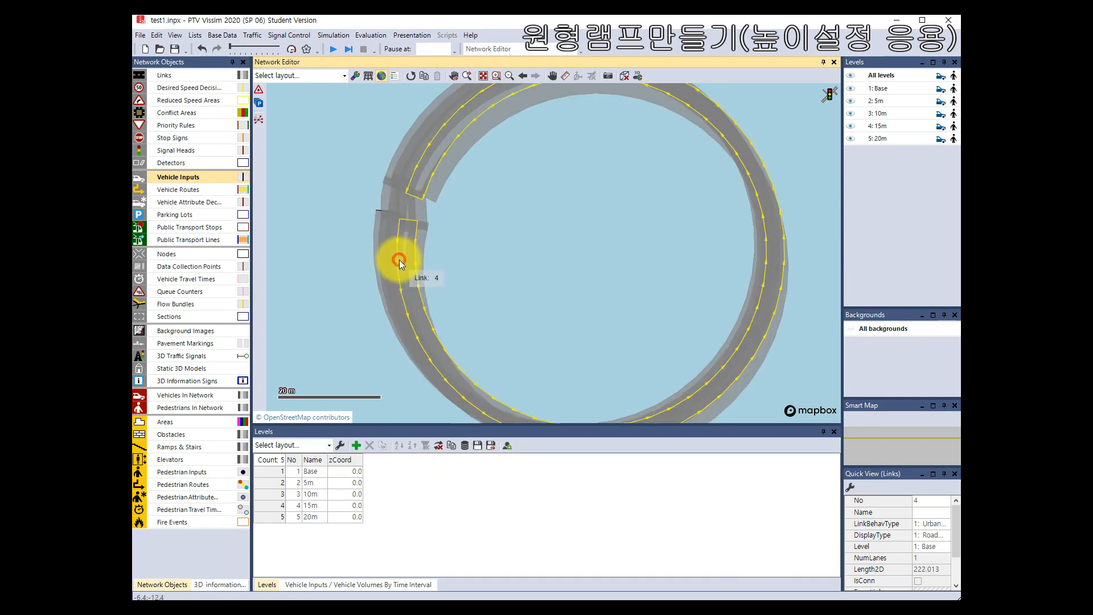
click(388, 256)
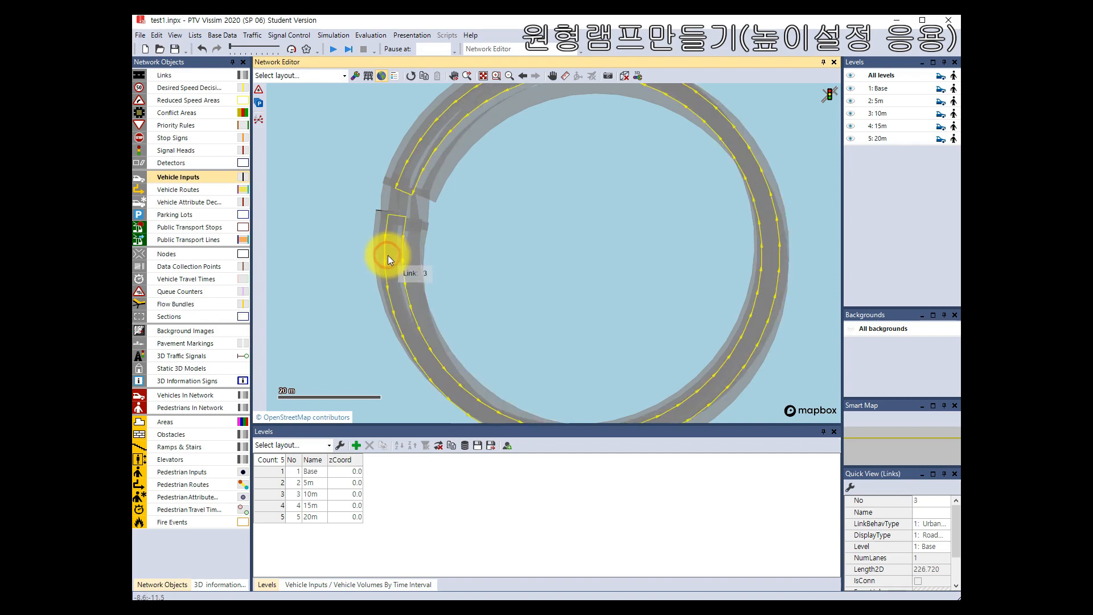
click(929, 550)
click(935, 549)
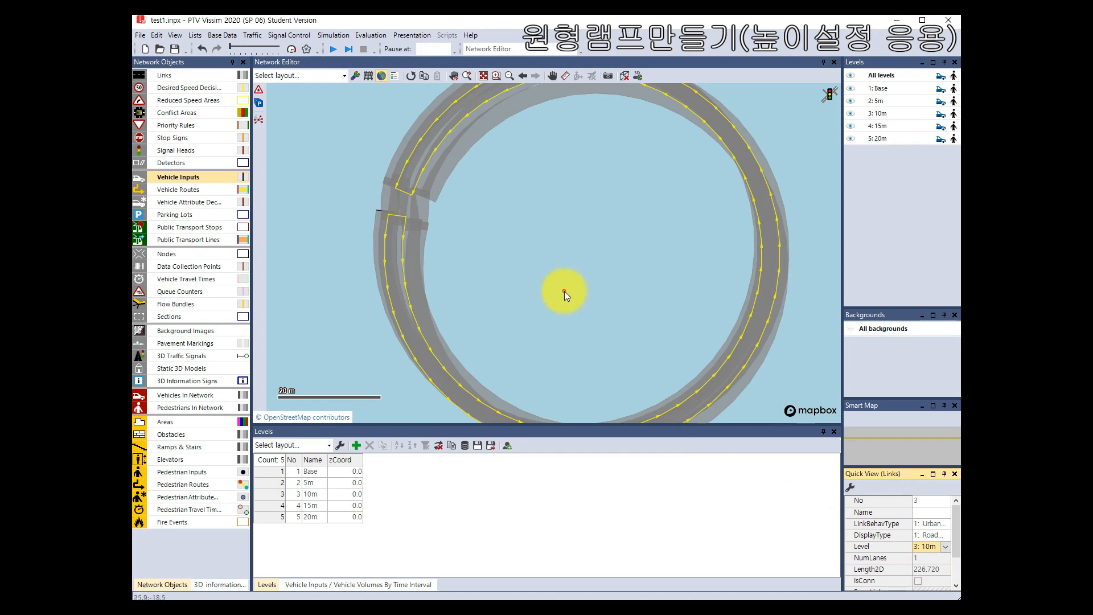
- Assign link 4 to level 4: 15m
drag(402, 243, 394, 244)
click(451, 268)
click(404, 248)
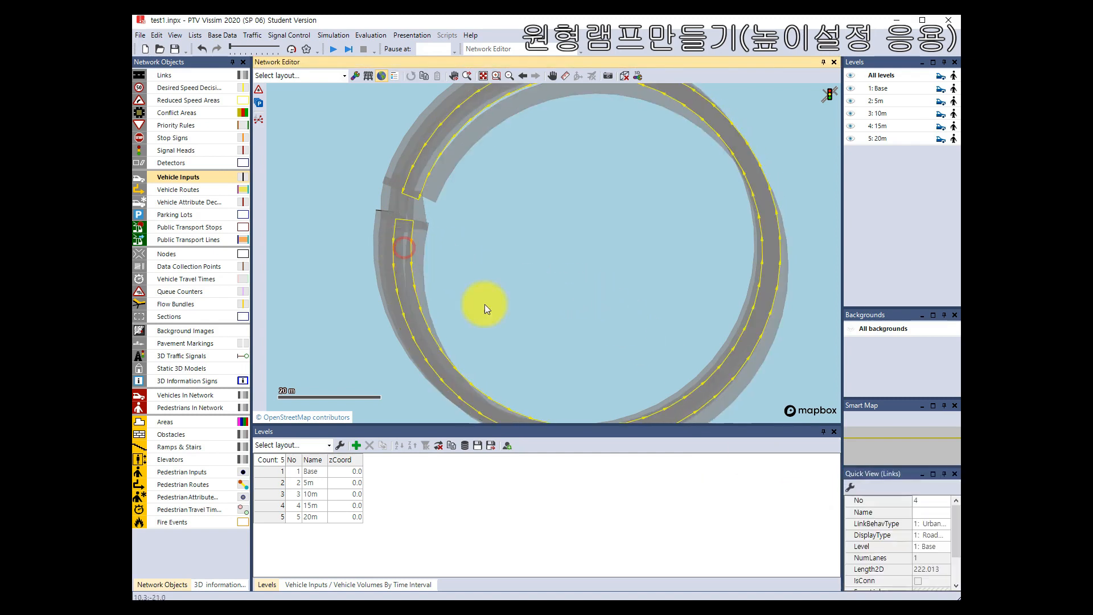
click(936, 534)
click(936, 537)
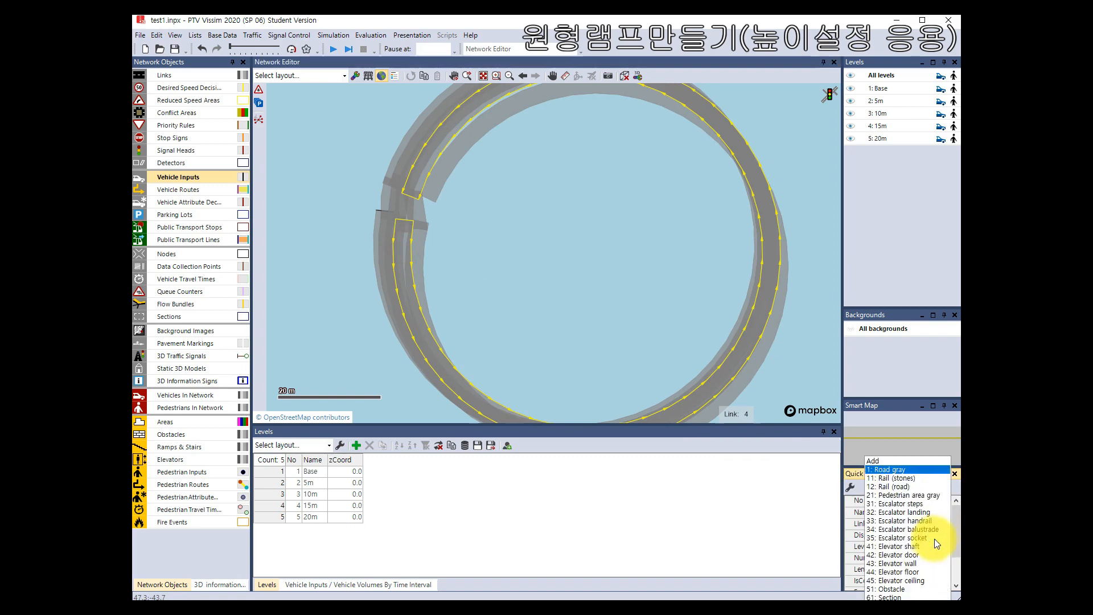
click(916, 442)
click(937, 546)
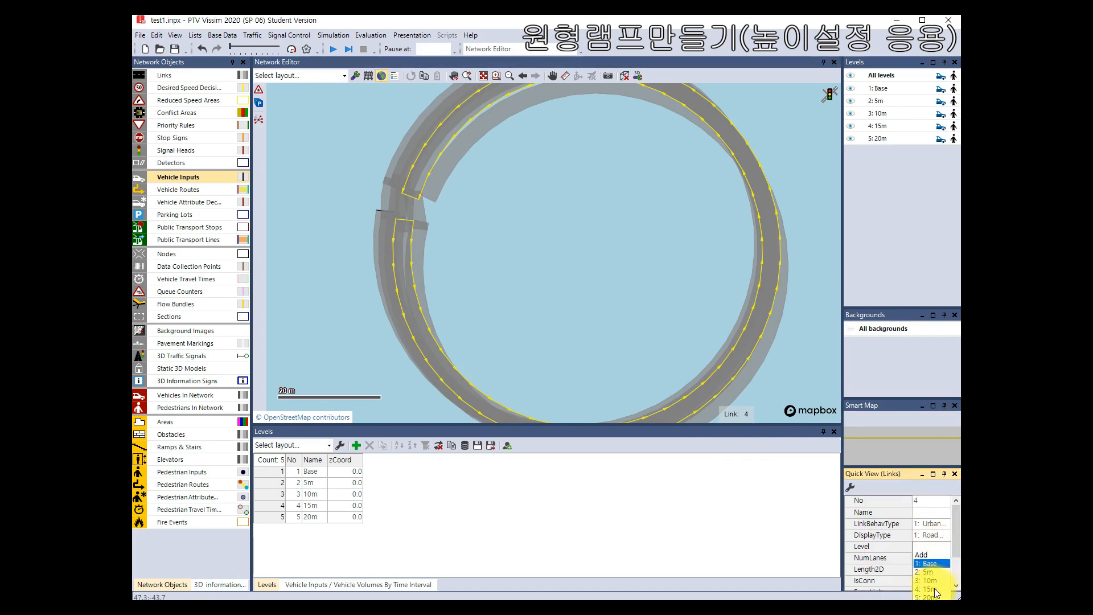
click(934, 589)
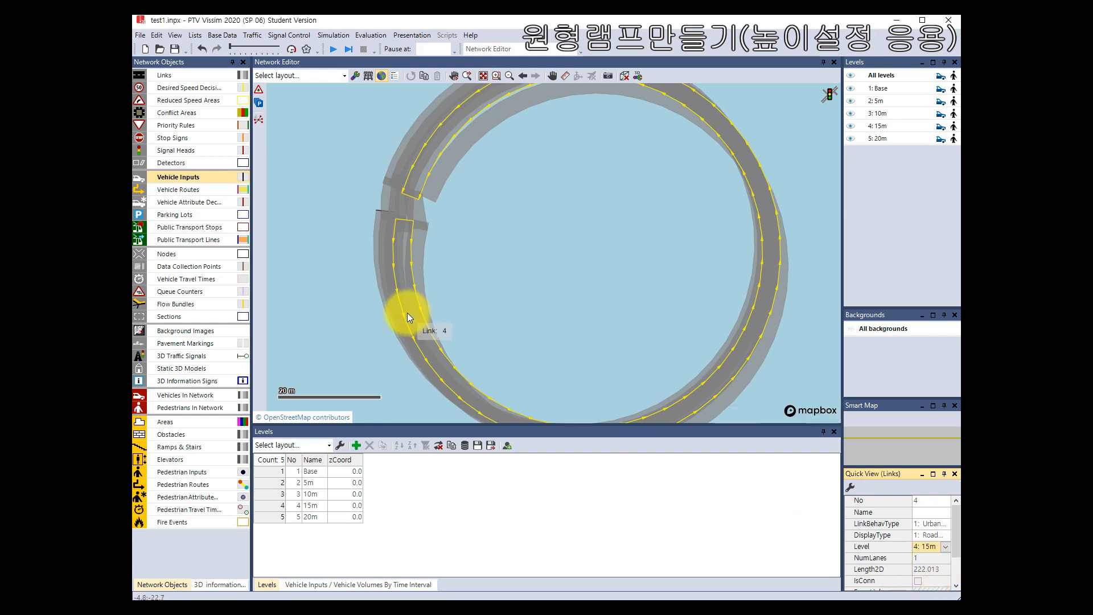
click(934, 549)
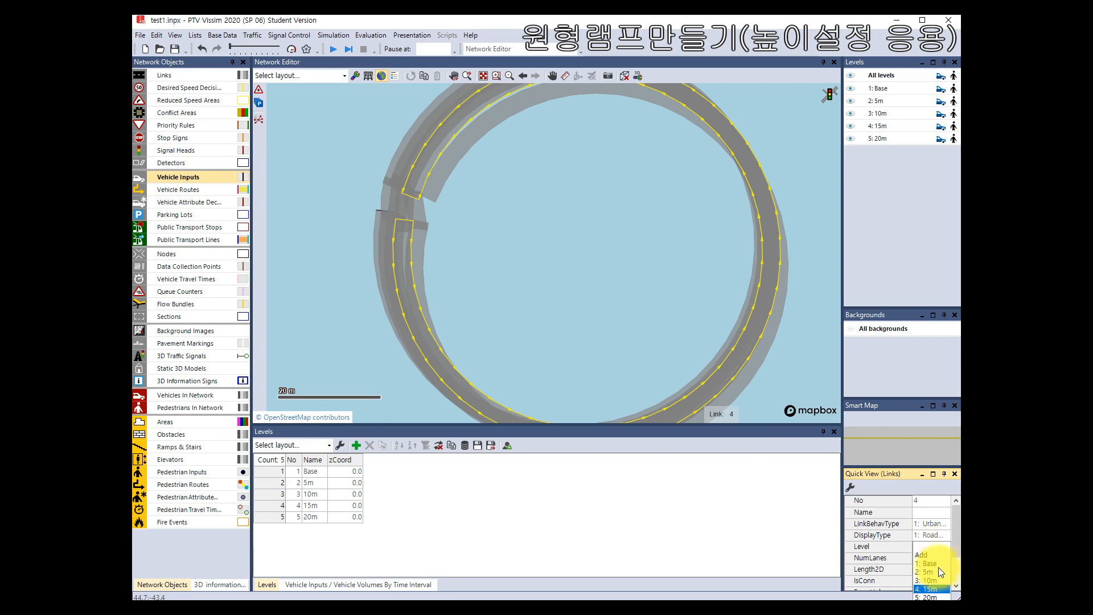
click(937, 588)
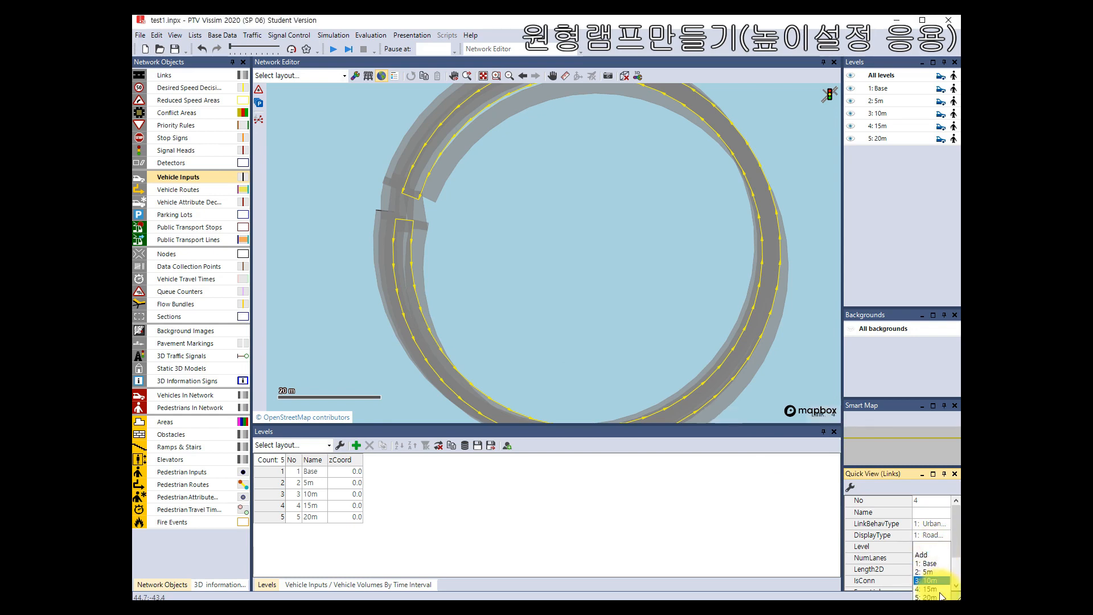
- Assign link 5 to level 5: 20m, and select the link again to check its level
click(429, 263)
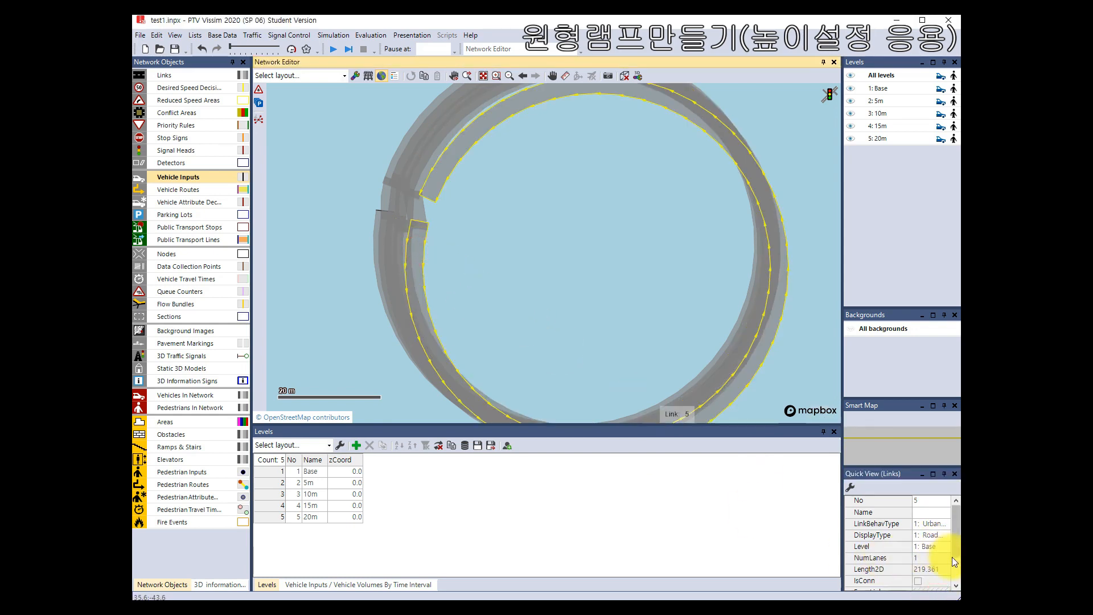
click(938, 551)
click(934, 596)
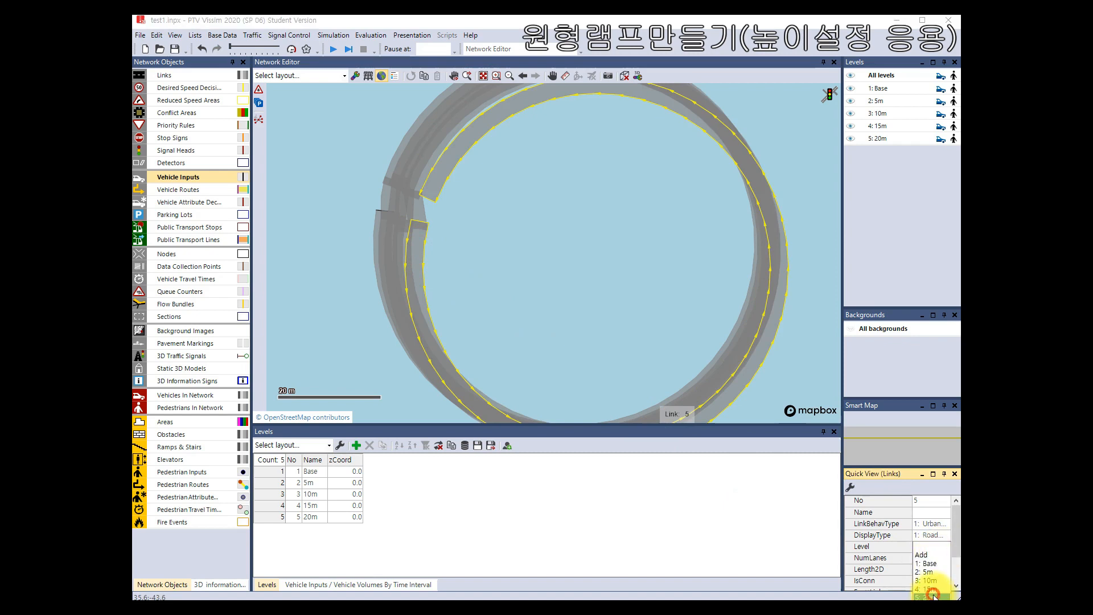
click(598, 322)
scroll(572, 296, down, 1)
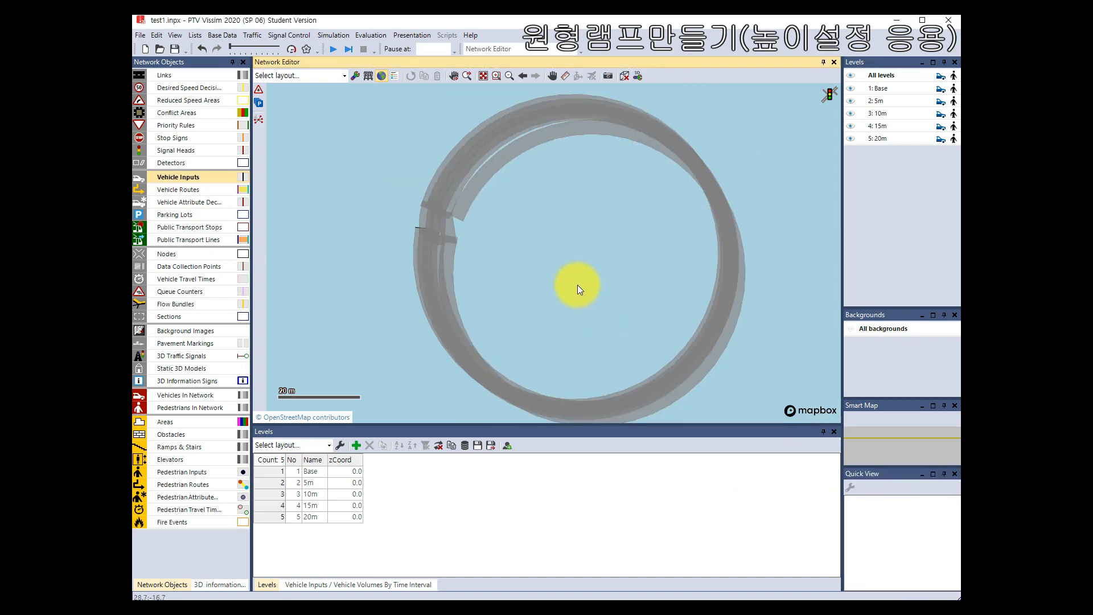
drag(577, 284, 495, 271)
click(395, 189)
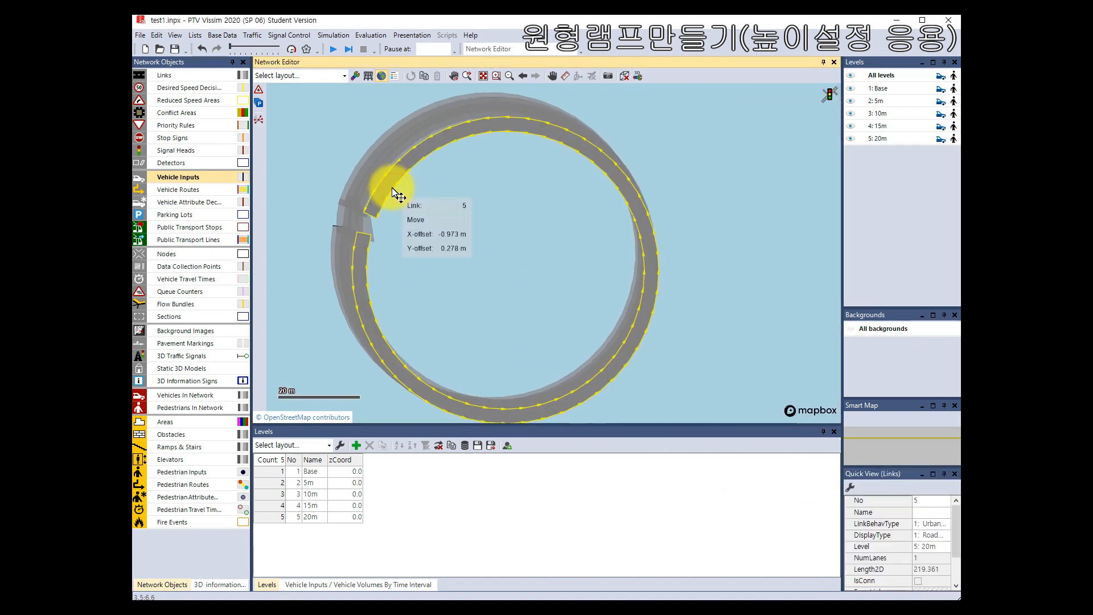
click(433, 241)
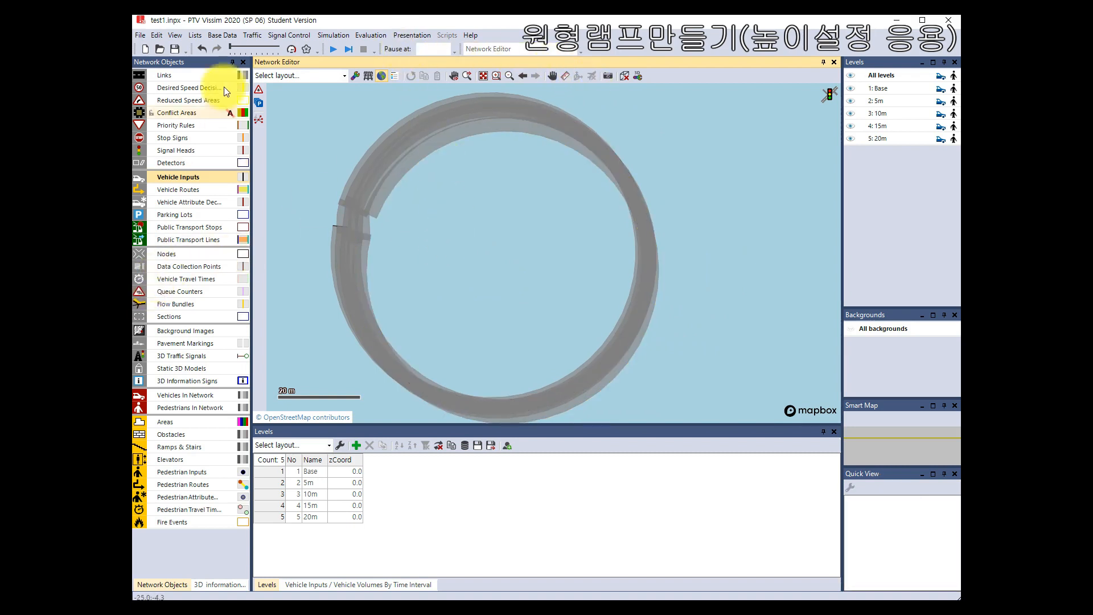
- Start the simulation, saving the changes, and display the network in 3D
click(335, 50)
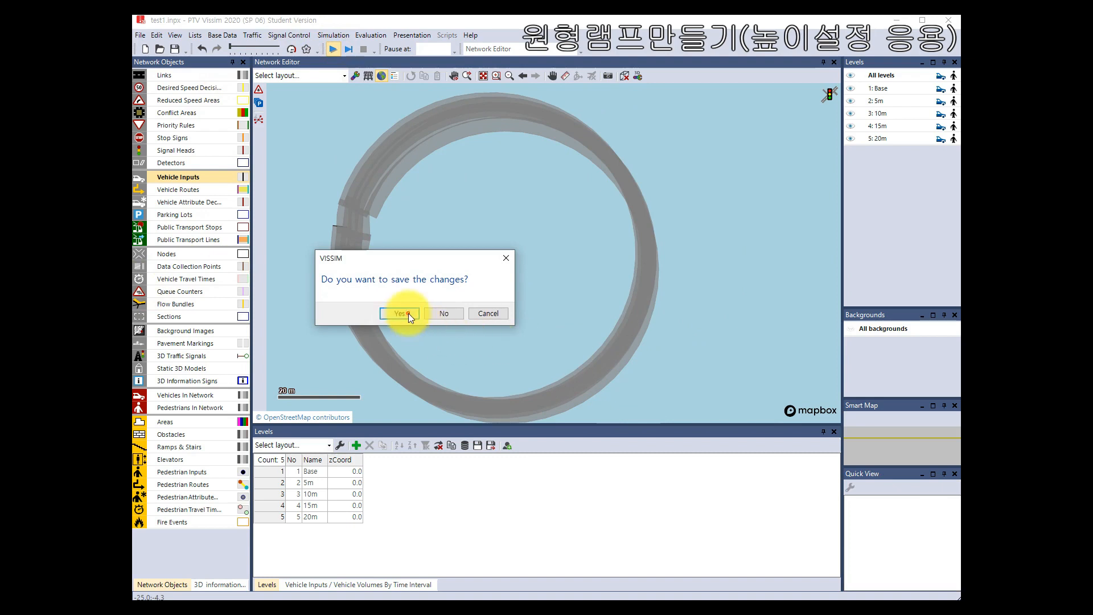
click(408, 313)
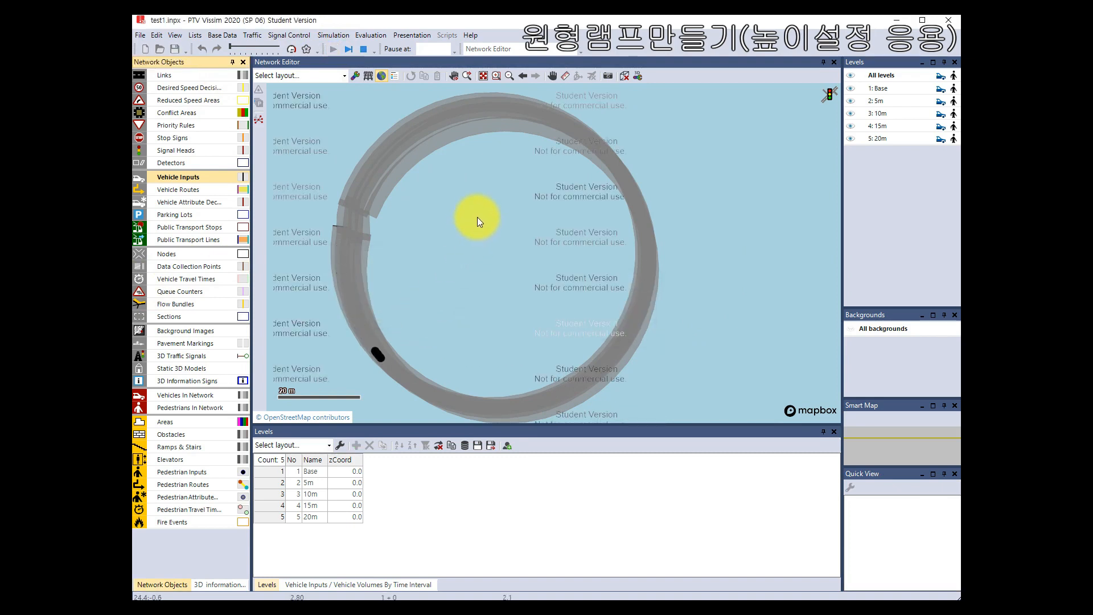
click(624, 77)
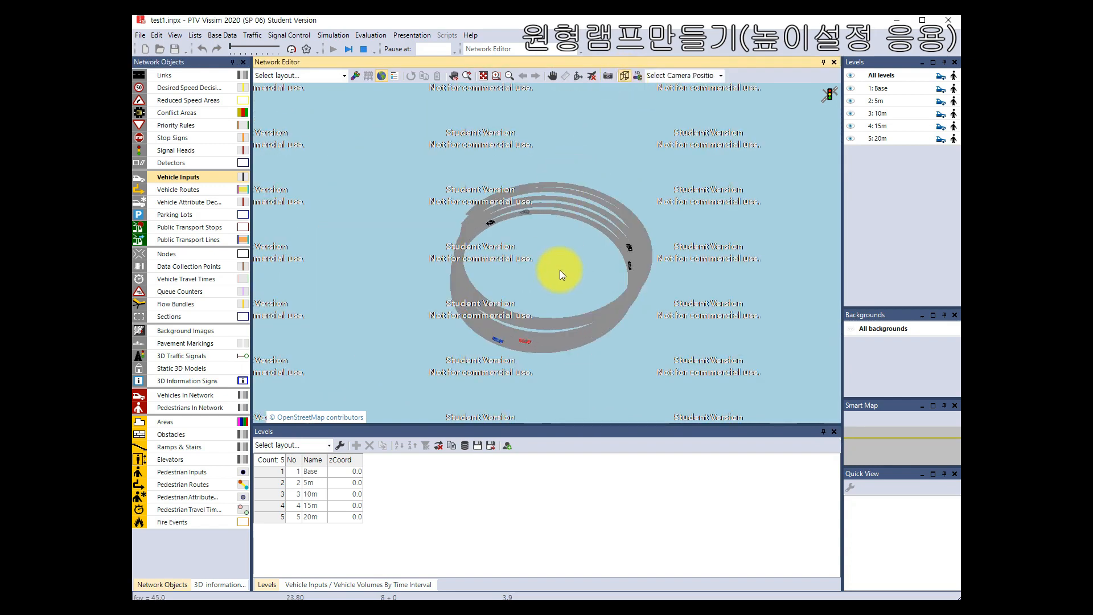
- Watch the vehicles climb the 3D ramp from a low side angle, and return to 2D and stop the simulation
drag(542, 254, 616, 159)
scroll(534, 233, up, 3)
click(575, 79)
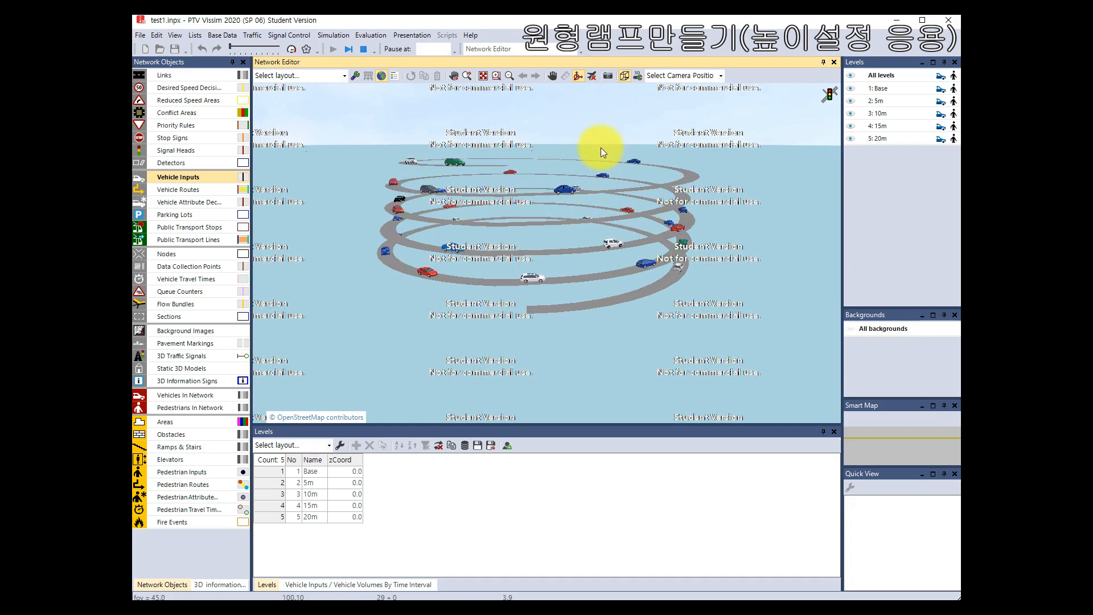
click(576, 77)
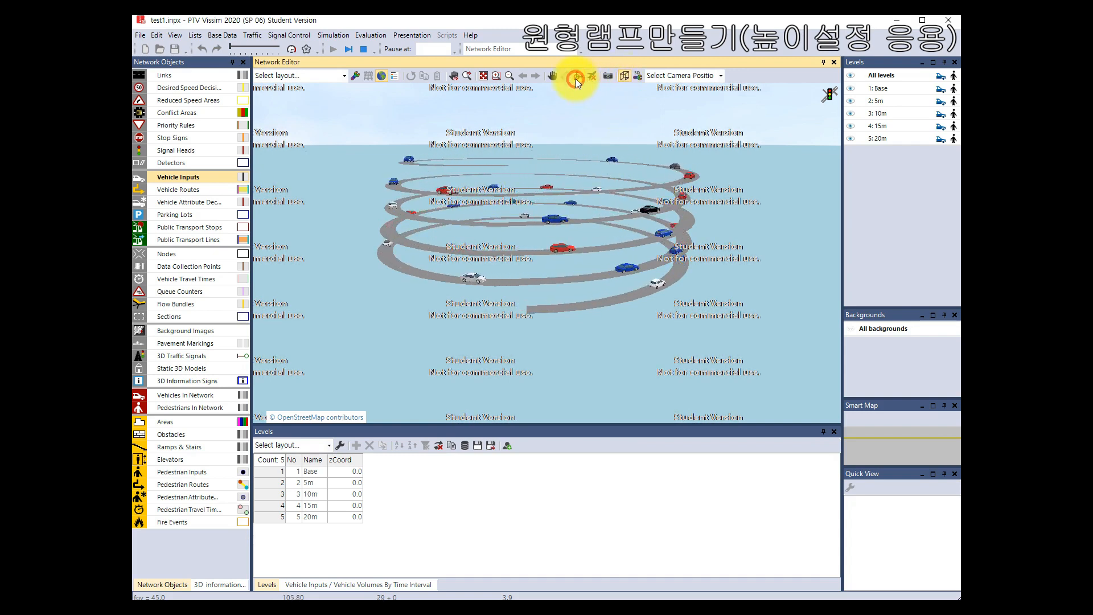
click(623, 77)
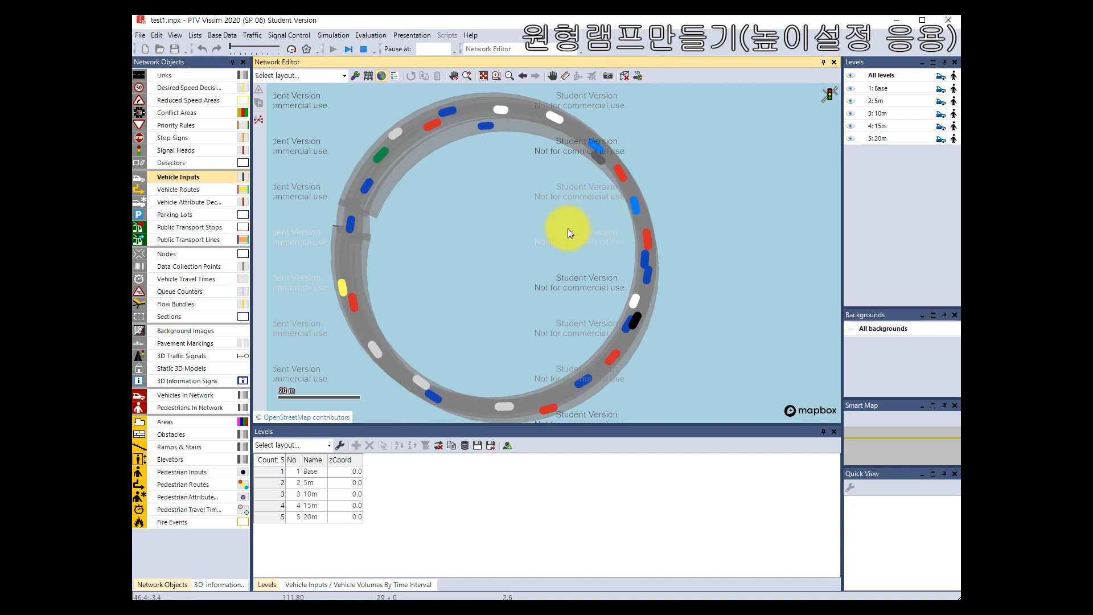
click(364, 52)
- Hide and show each level in turn, from Base to 20m, to check which ring belongs to it
click(851, 88)
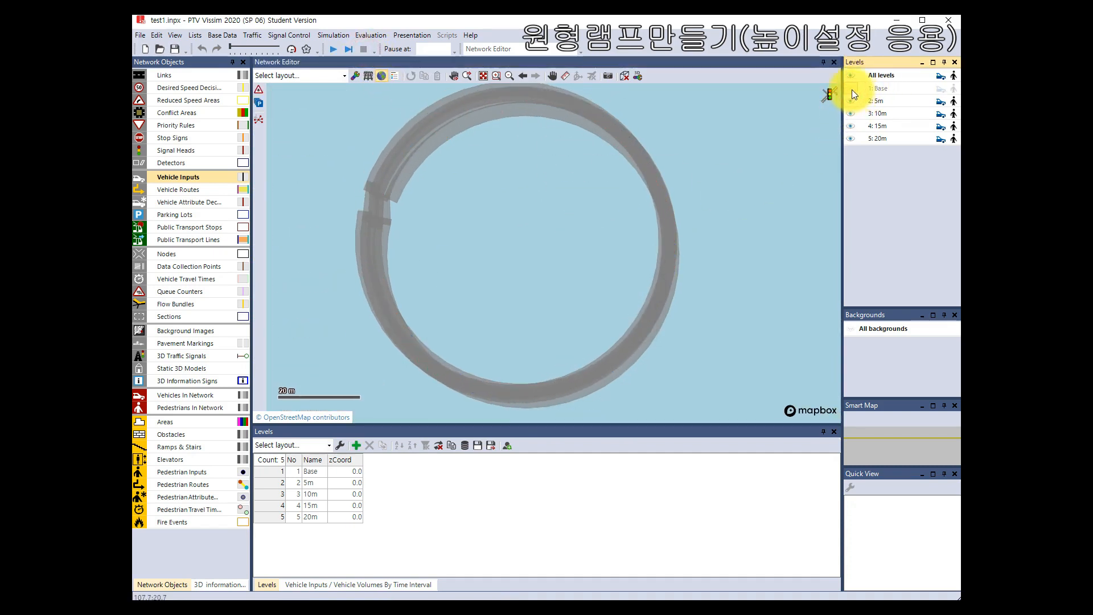
click(852, 90)
click(852, 100)
click(852, 101)
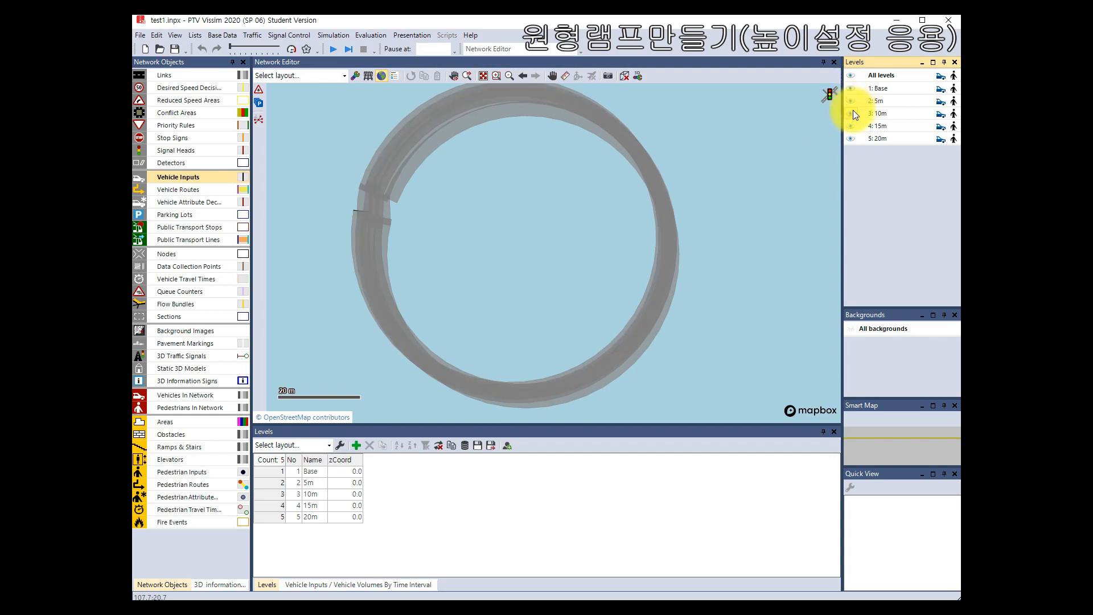
click(852, 114)
click(852, 113)
click(852, 125)
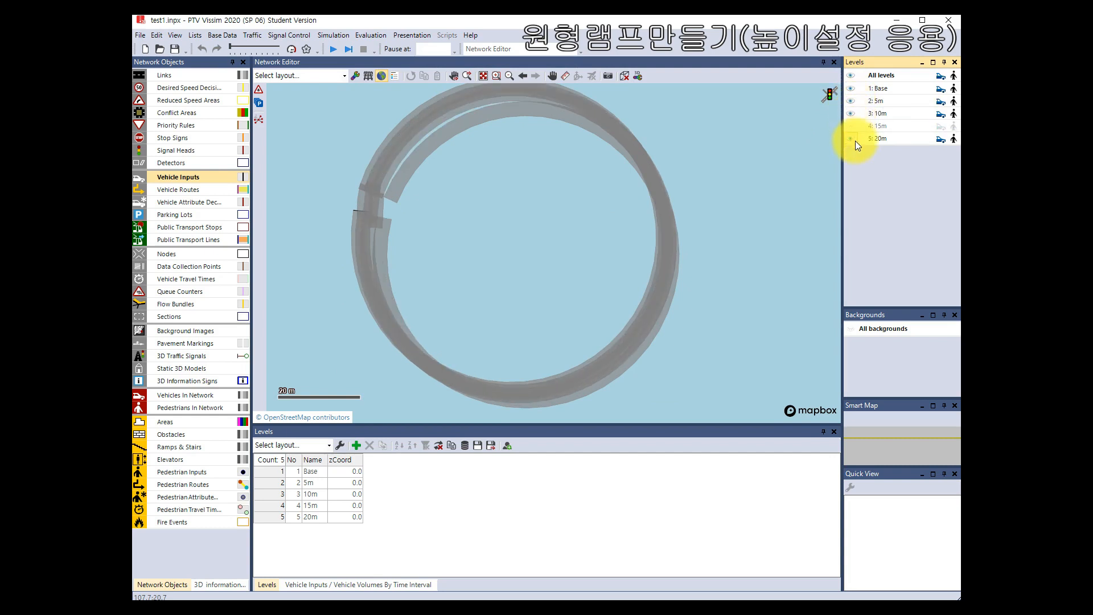
click(852, 139)
click(851, 131)
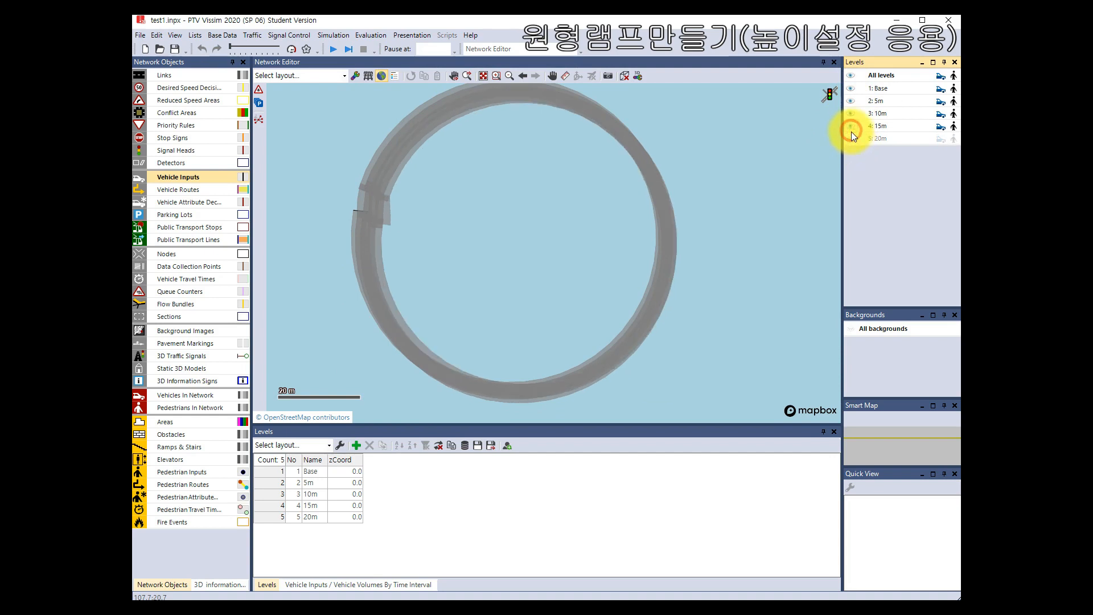
click(852, 140)
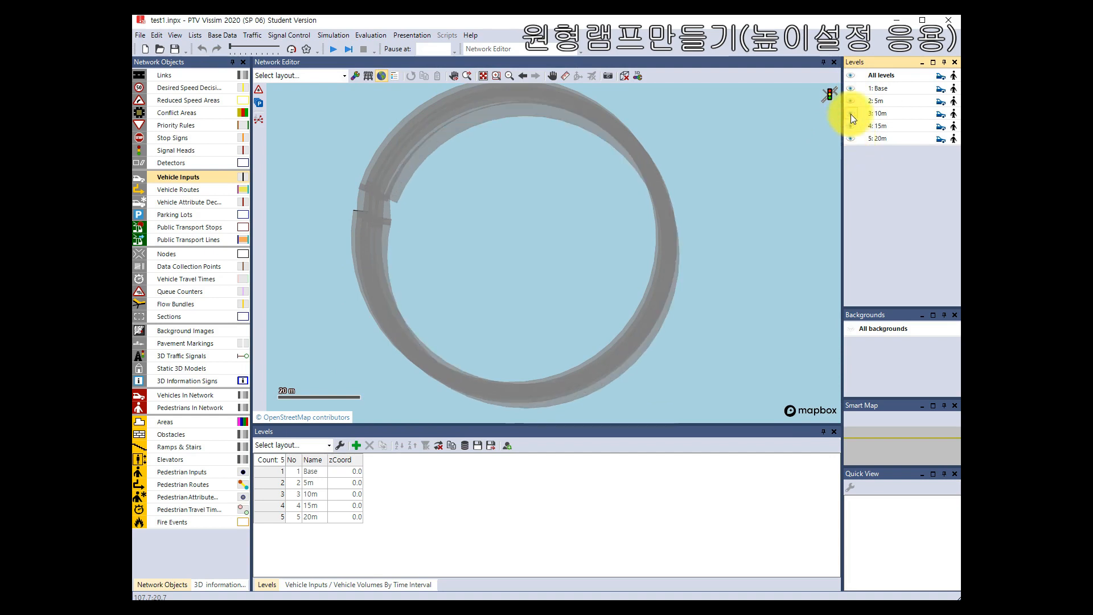
- Hide all five levels one by one, and show them again in order from Base to 20m
click(851, 89)
click(852, 100)
click(852, 113)
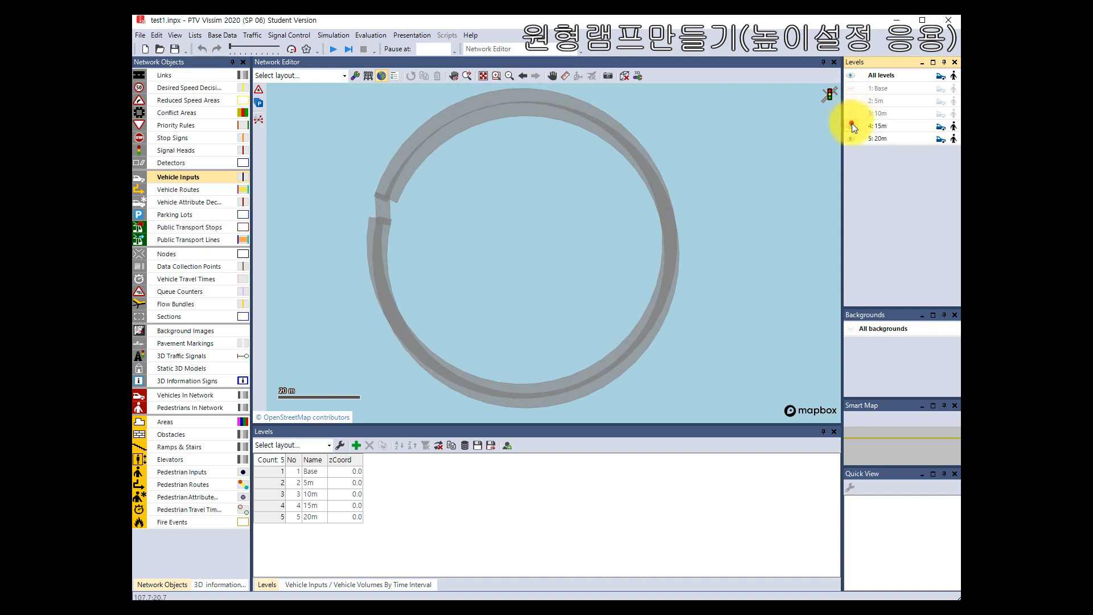
click(852, 126)
click(852, 138)
click(852, 88)
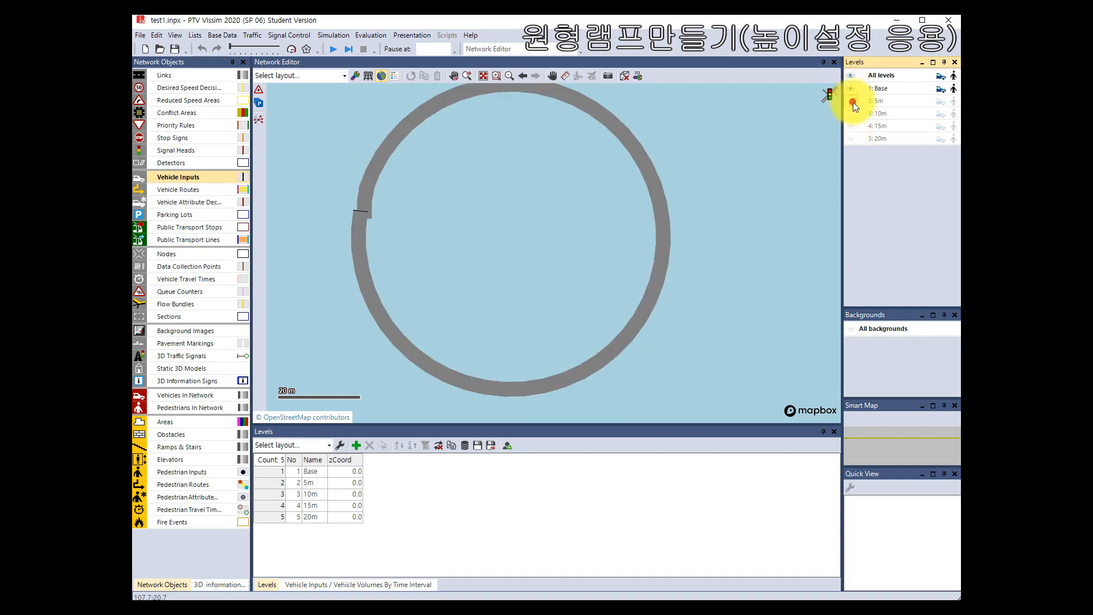
click(853, 101)
click(853, 113)
click(852, 126)
click(852, 138)
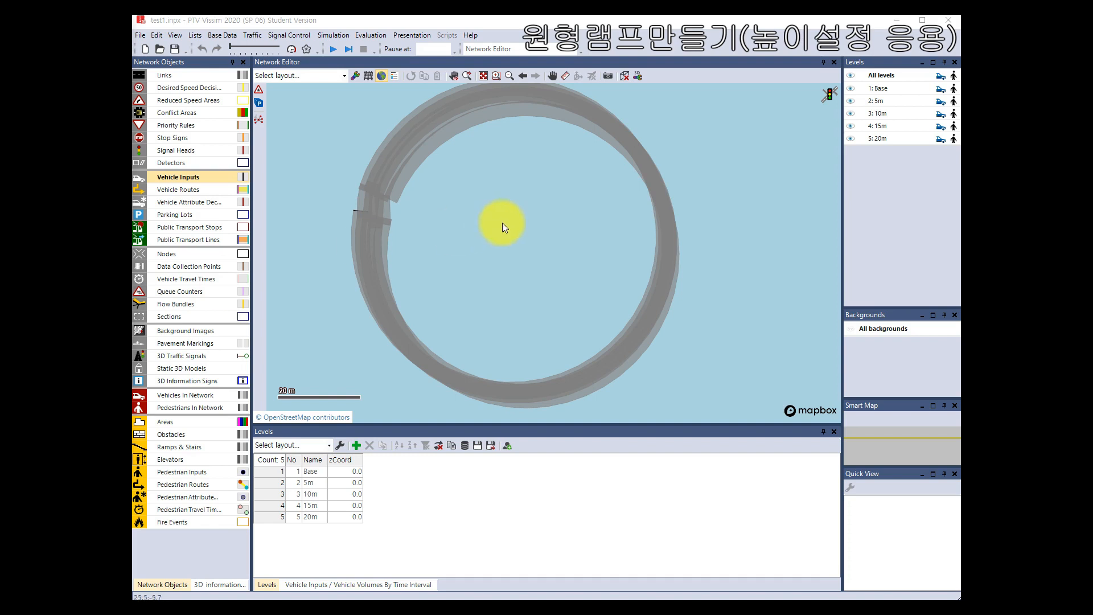
- Delete all the links of the circular ramp together with the vehicle input
scroll(511, 222, down, 2)
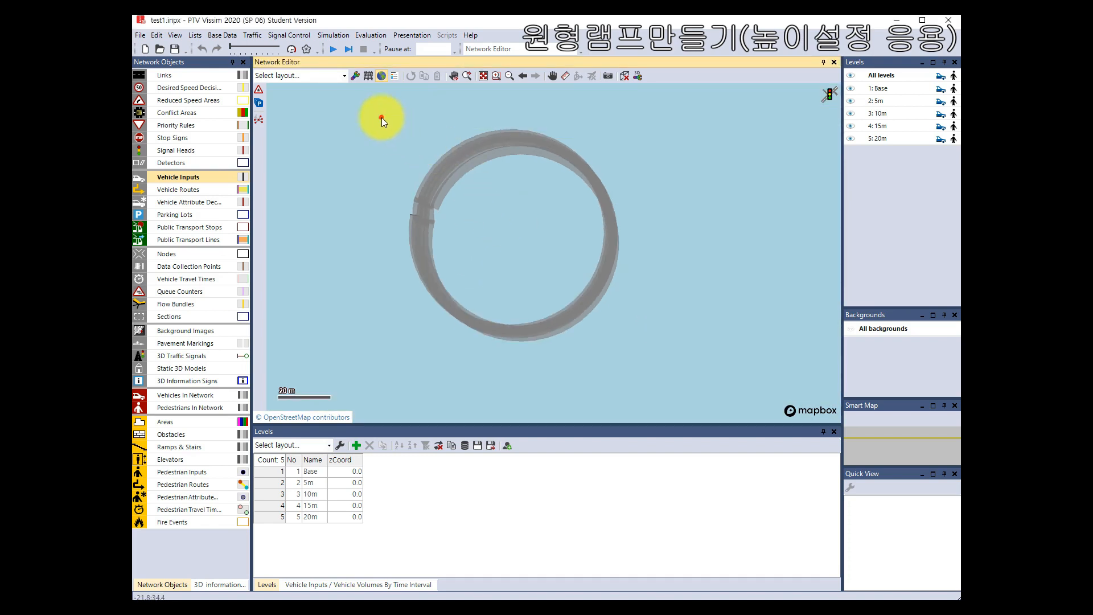
drag(381, 118, 648, 351)
key(Delete)
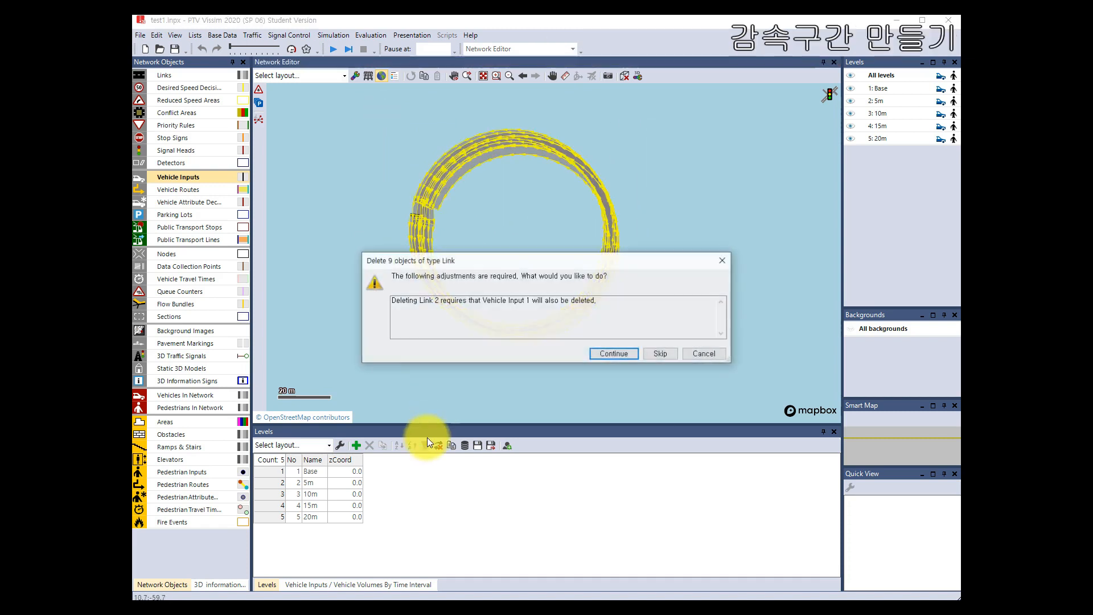
key(Return)
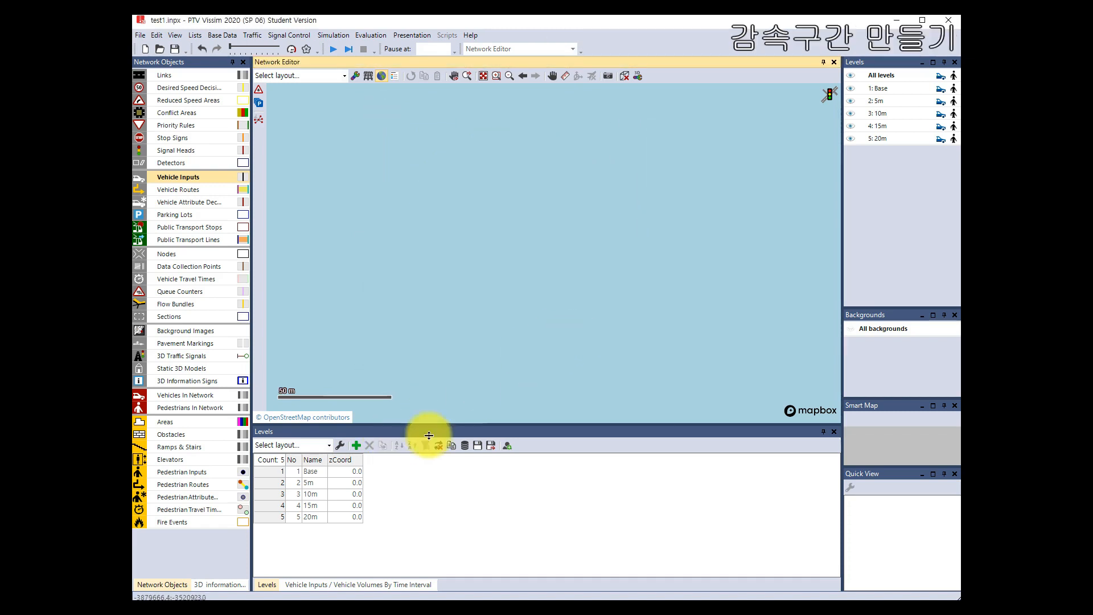
- Delete the levels 10m, 15m and 20m, and clear the name of level 2
right_click(886, 137)
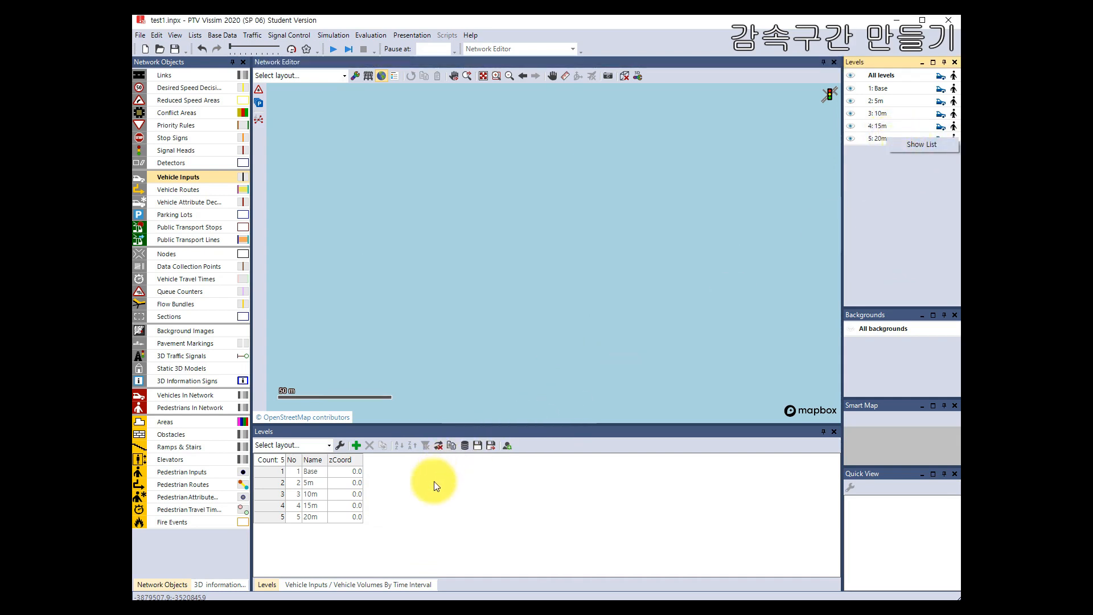
click(279, 492)
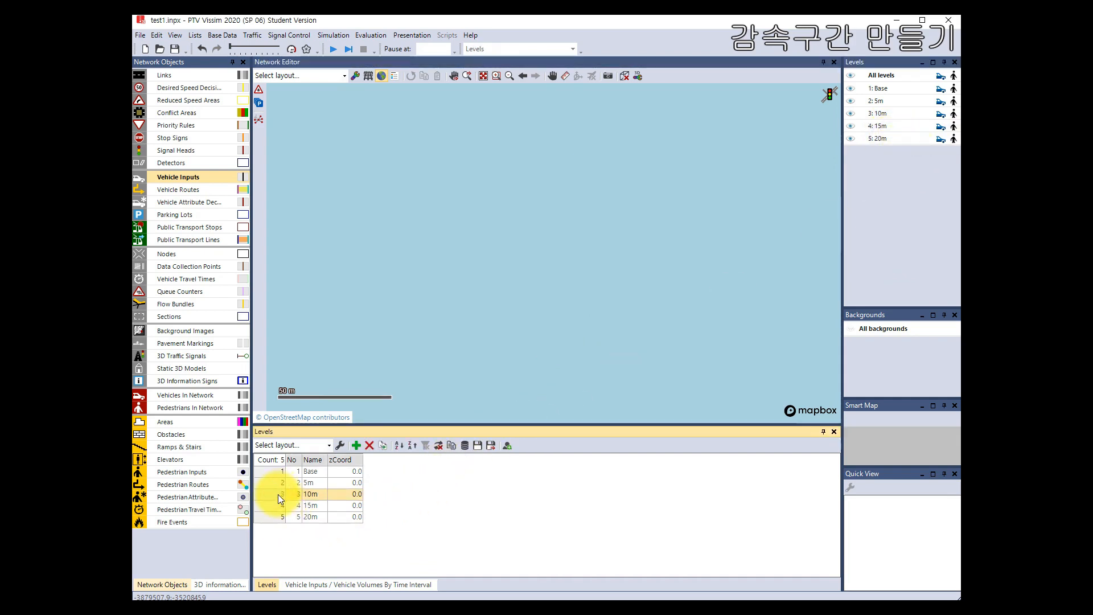
shift+click(279, 517)
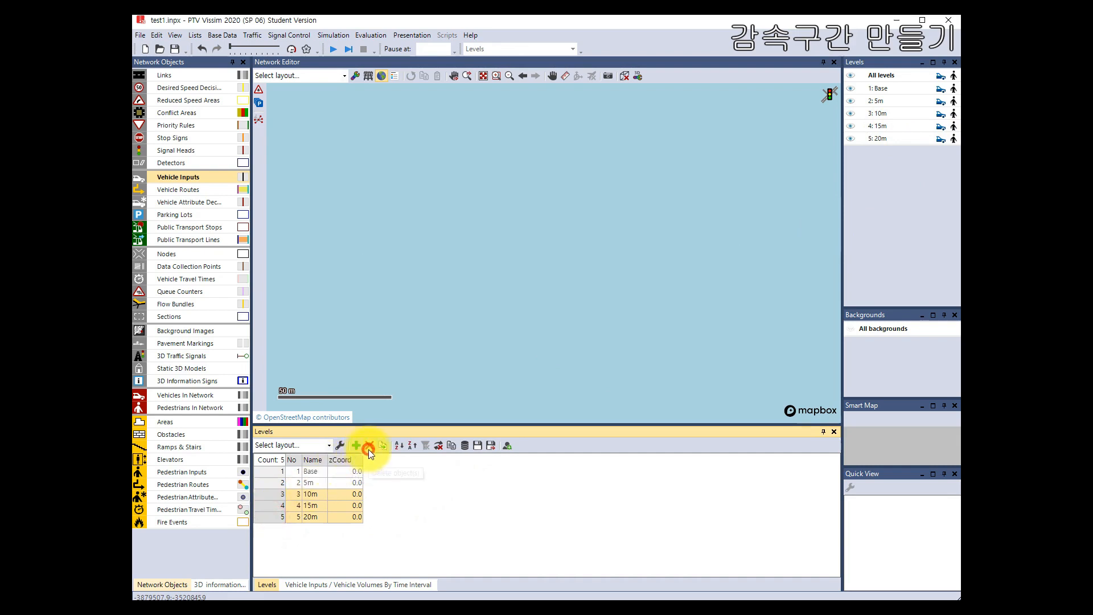
click(367, 449)
click(314, 482)
key(Delete)
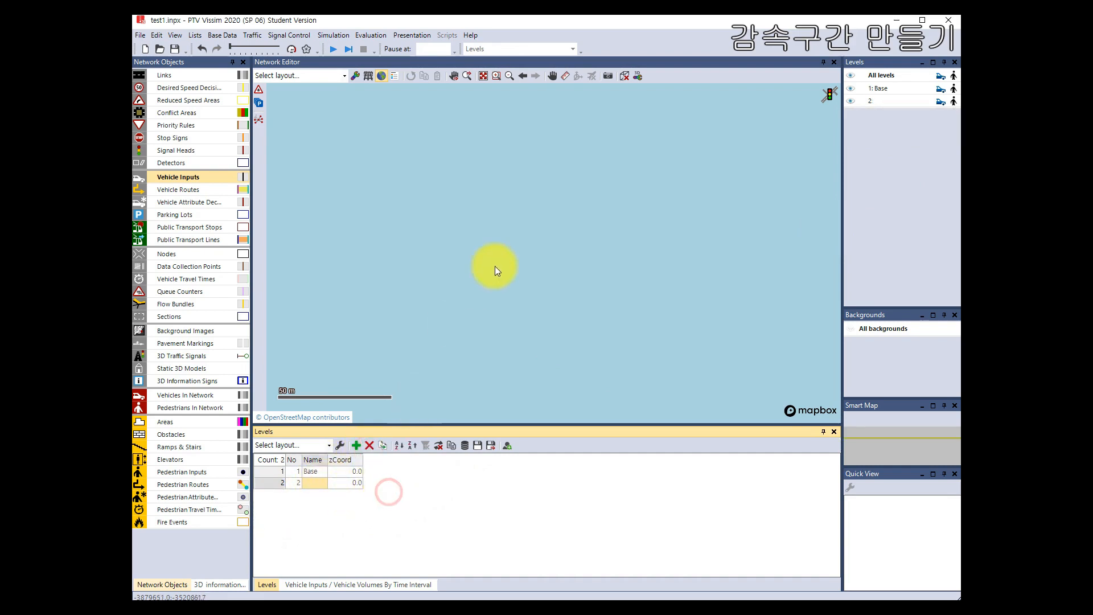
click(501, 267)
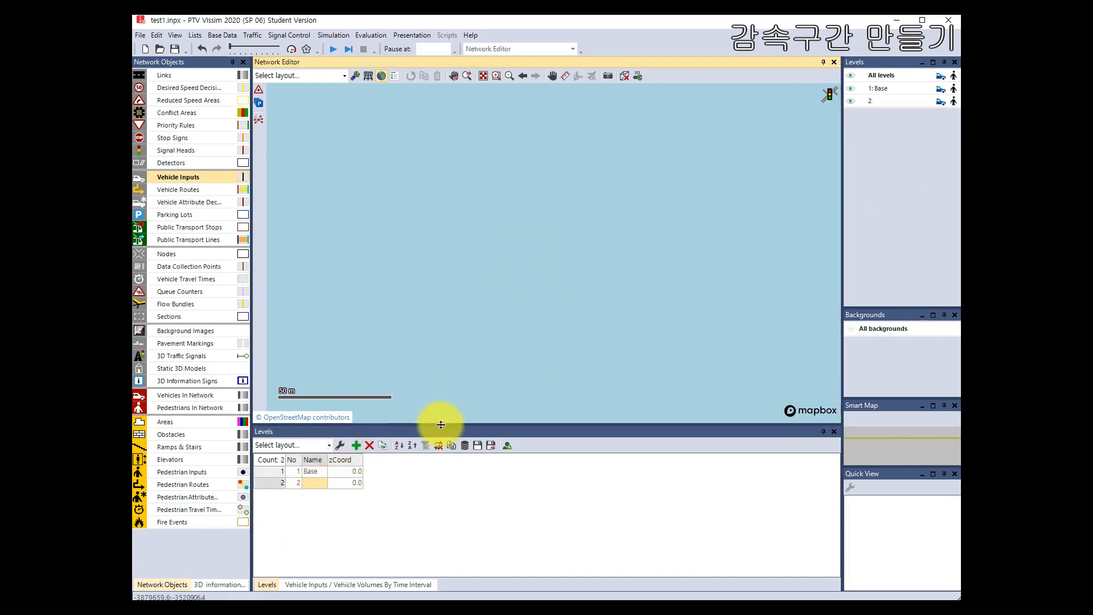
drag(440, 424, 439, 456)
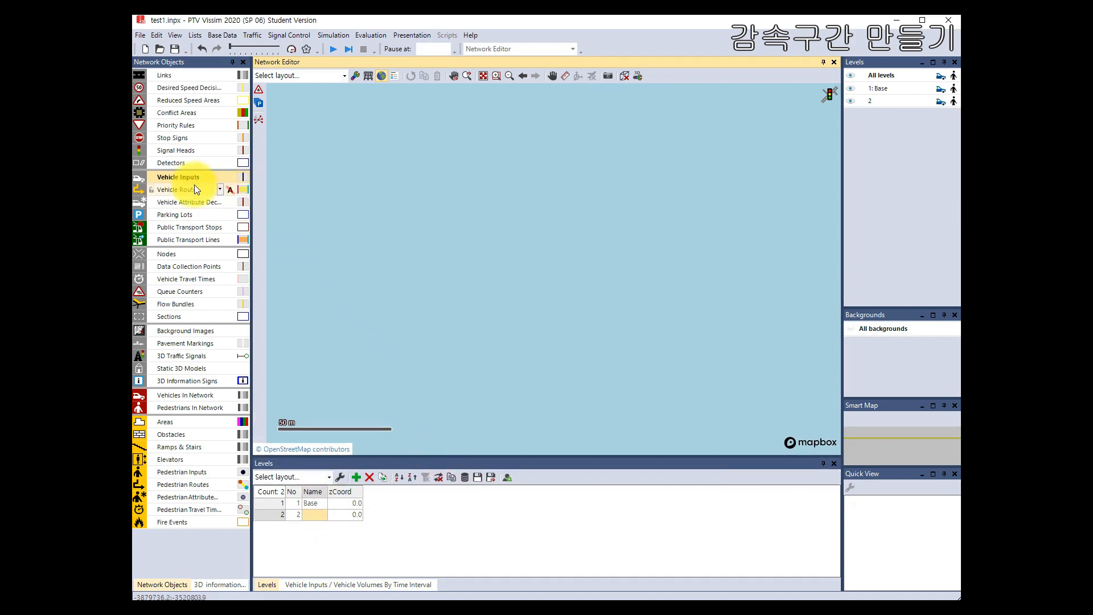
- Draw a straight horizontal one-lane link about 129 m long on the Base level, and activate Reduced Speed Areas for insertion
scroll(379, 254, up, 3)
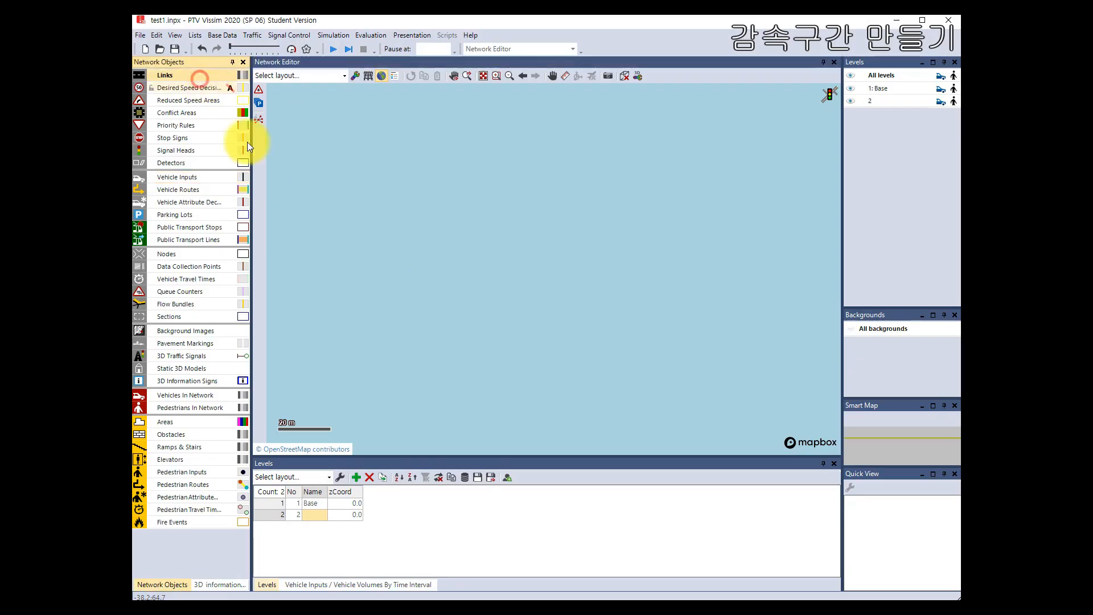
drag(376, 258, 713, 259)
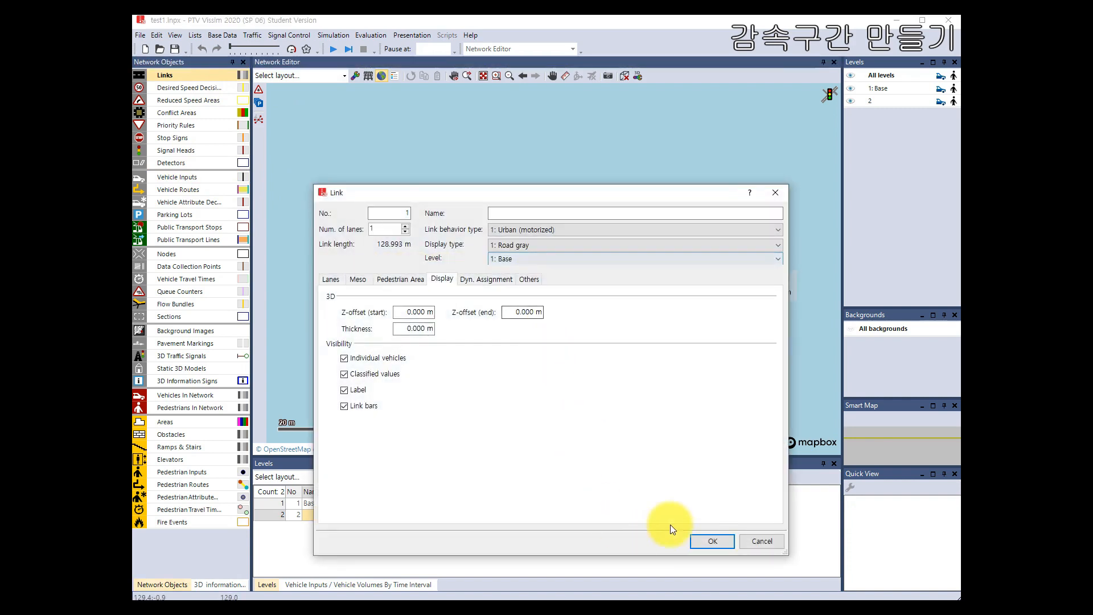
click(335, 279)
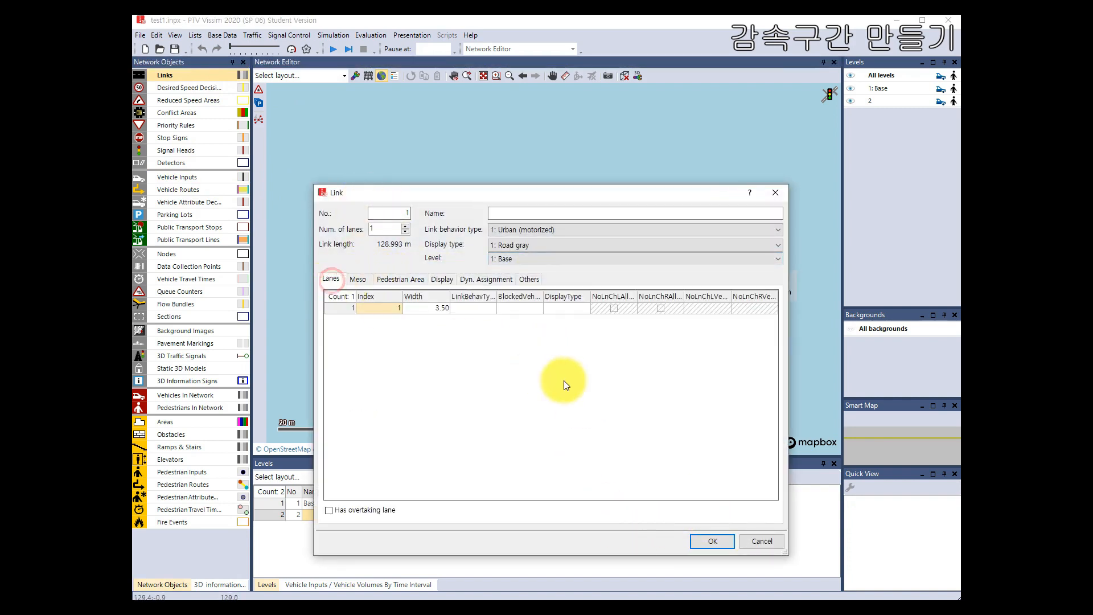
click(712, 540)
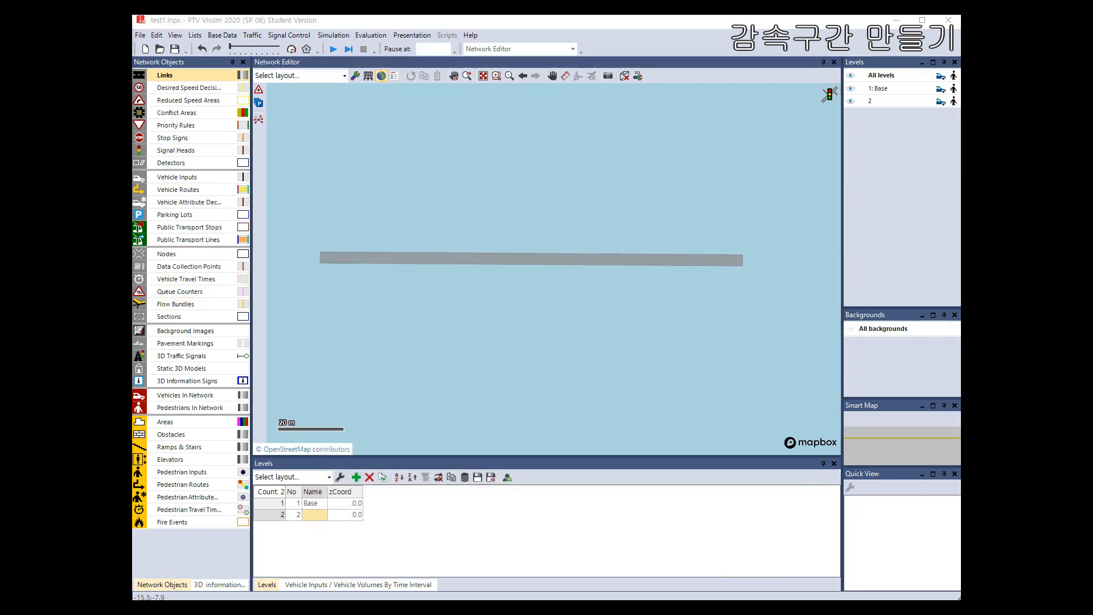
click(190, 100)
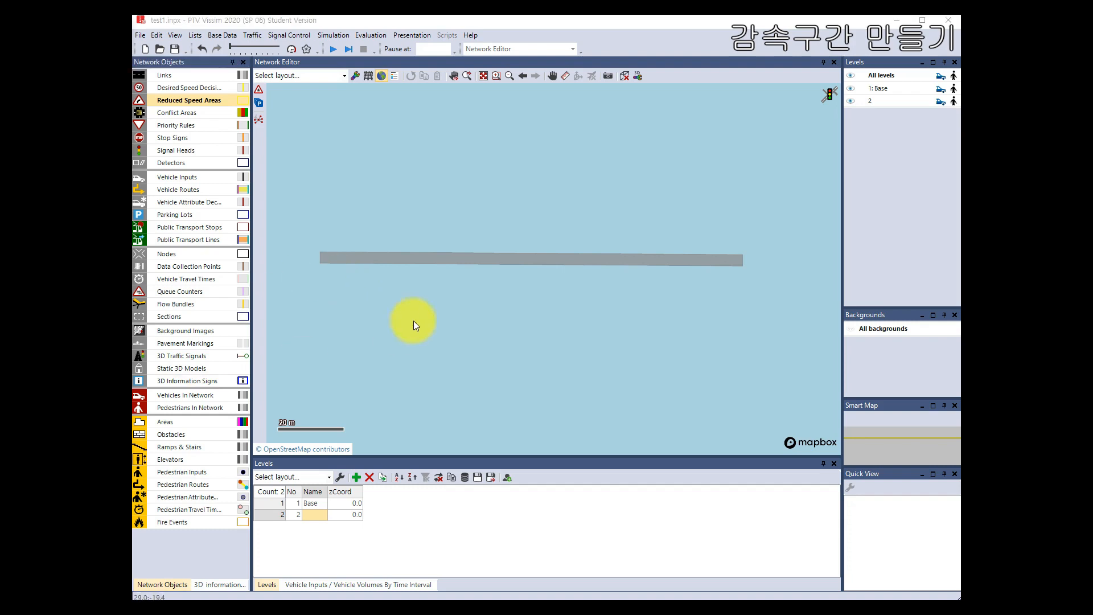
ctrl+right_click(438, 259)
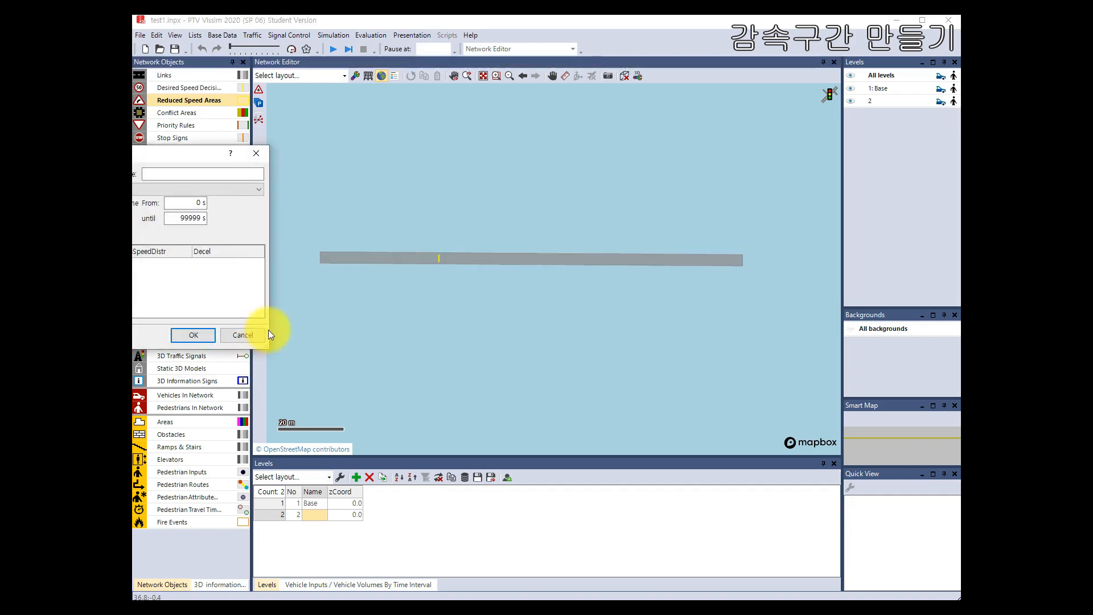
click(263, 335)
drag(417, 258, 511, 259)
drag(188, 152, 458, 190)
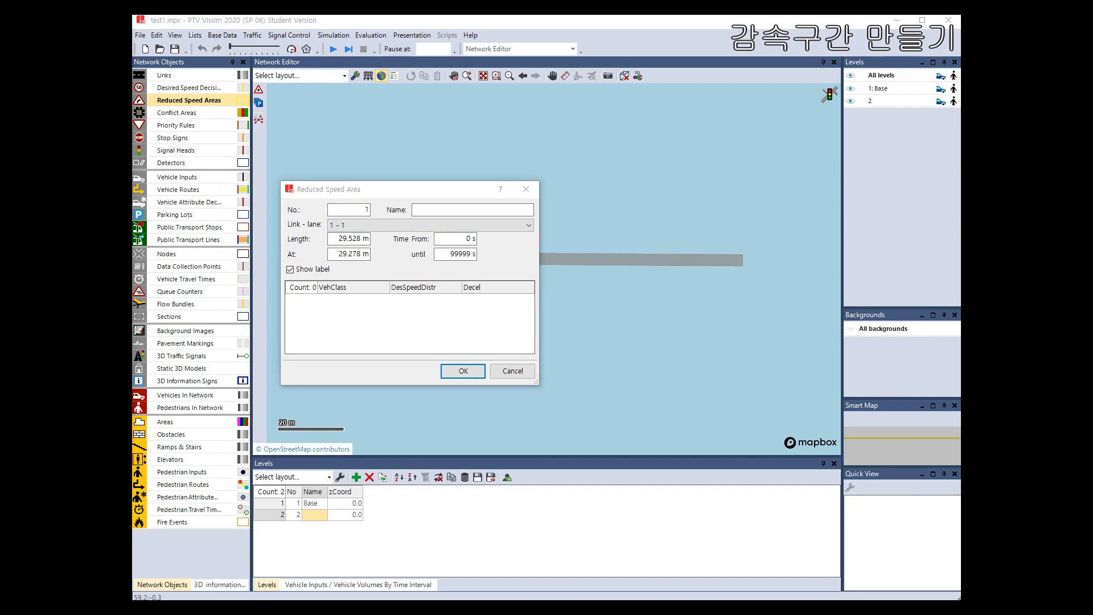
click(519, 369)
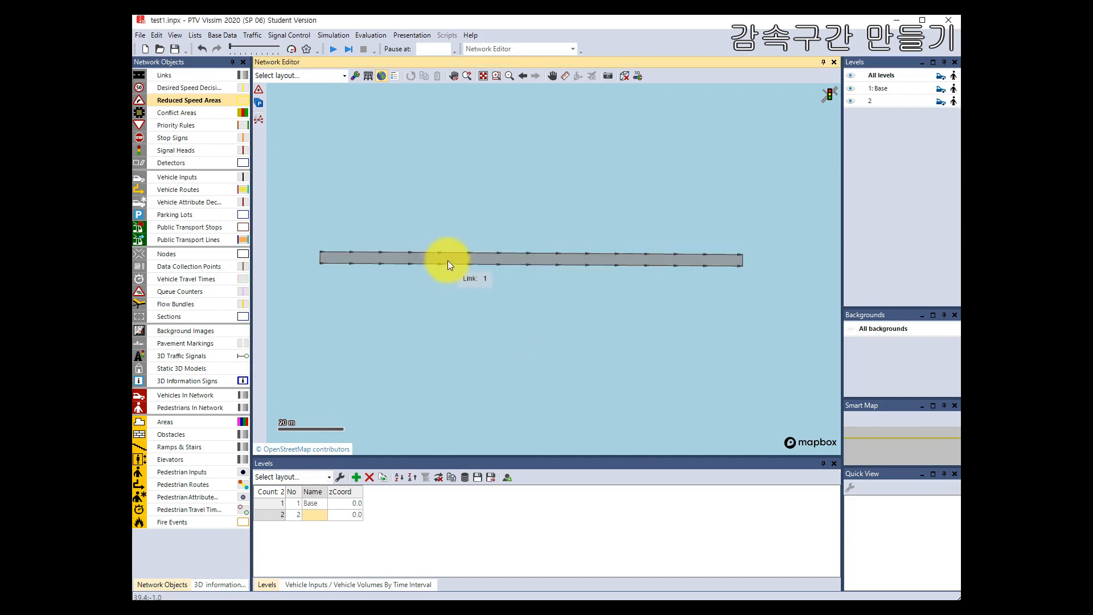
- Draw a reduced speed area on the link starting at about 32 m, and set its length to 40 m
drag(424, 259, 558, 261)
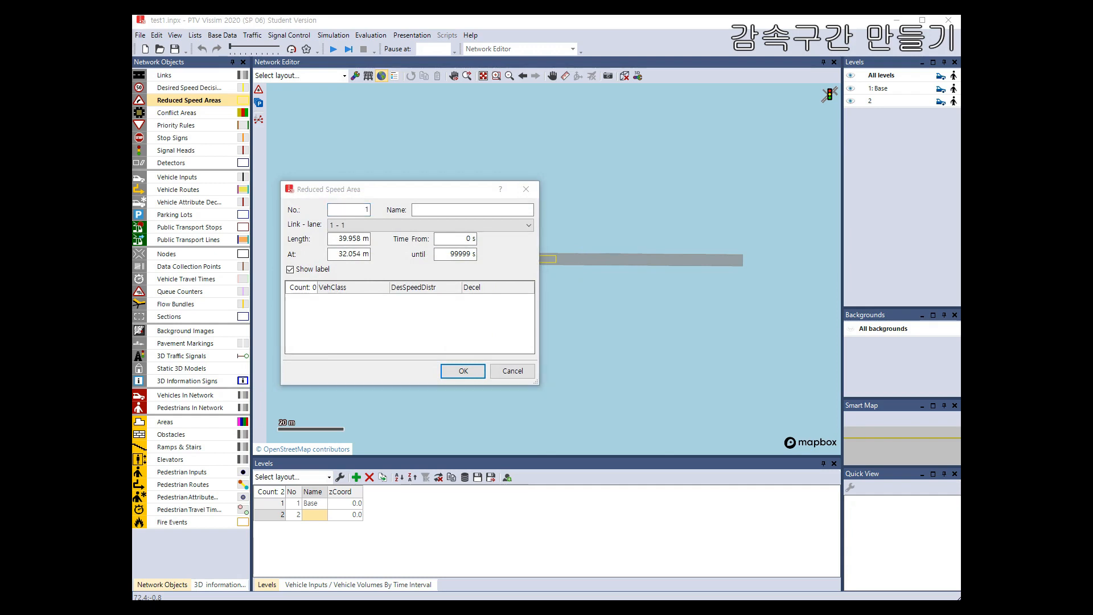
drag(361, 238, 328, 242)
text(40)
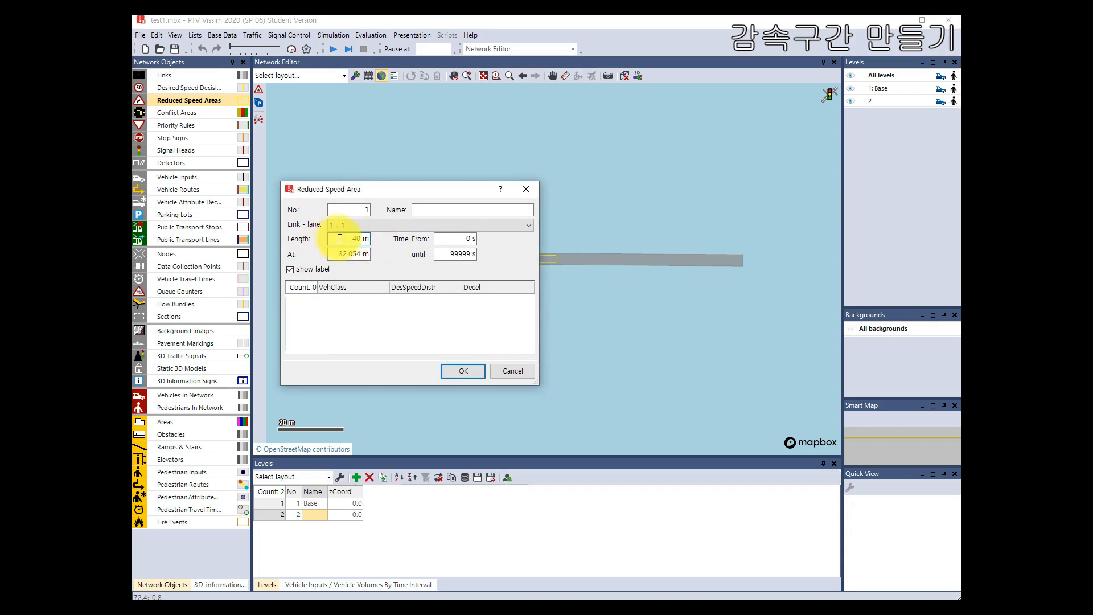
- Add 5 km/h speed entries for Car, HGV, Bus, Tram, Pedestrian and Bike to the reduced speed area, and accept its settings
right_click(367, 317)
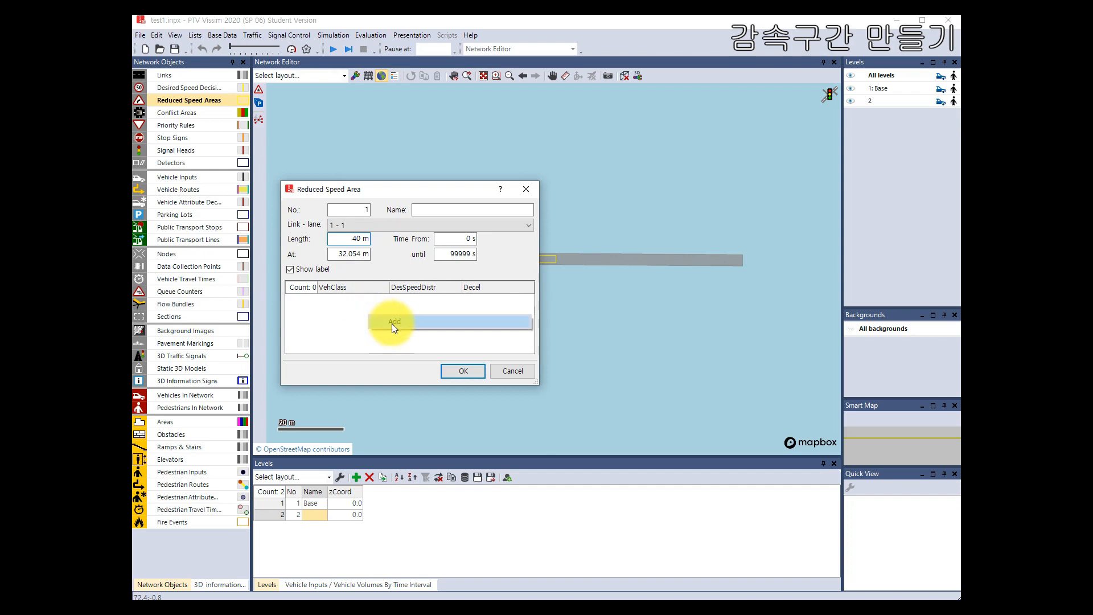
click(391, 324)
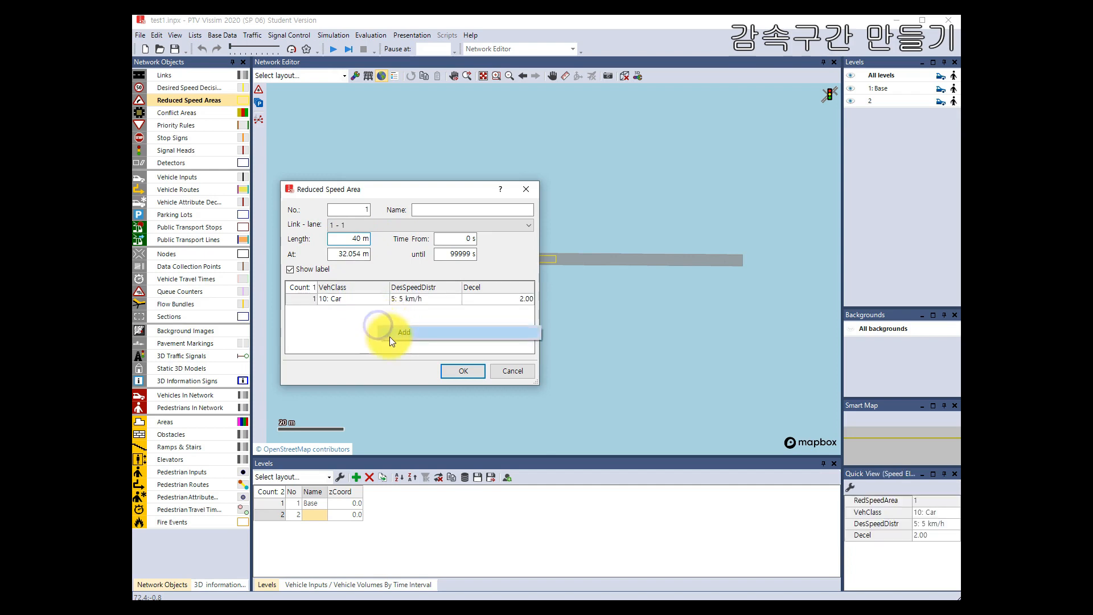
click(401, 337)
right_click(391, 335)
click(412, 343)
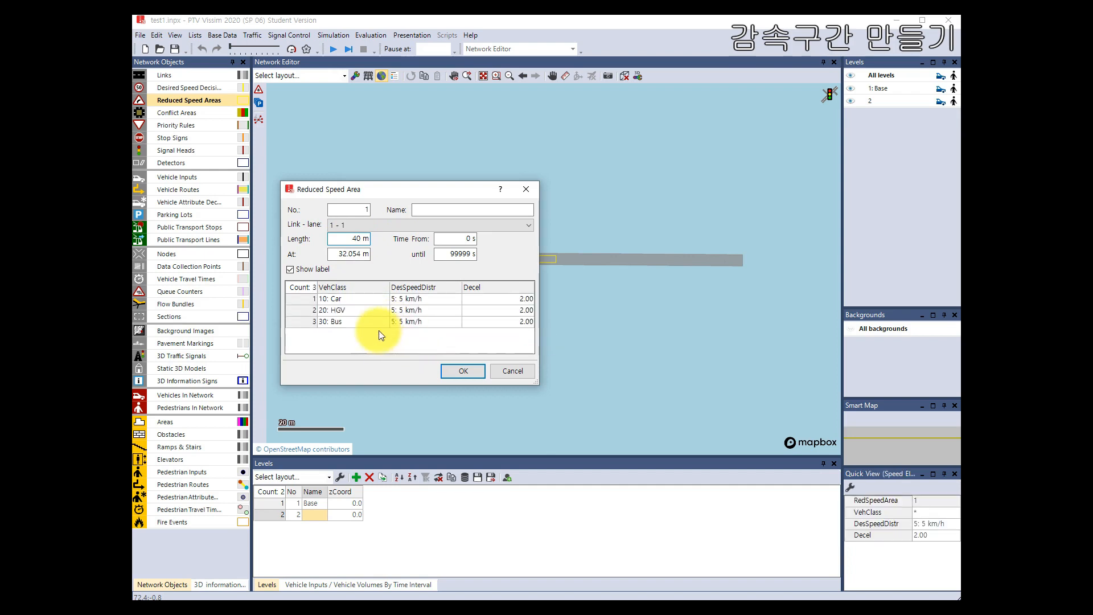
right_click(378, 331)
click(397, 342)
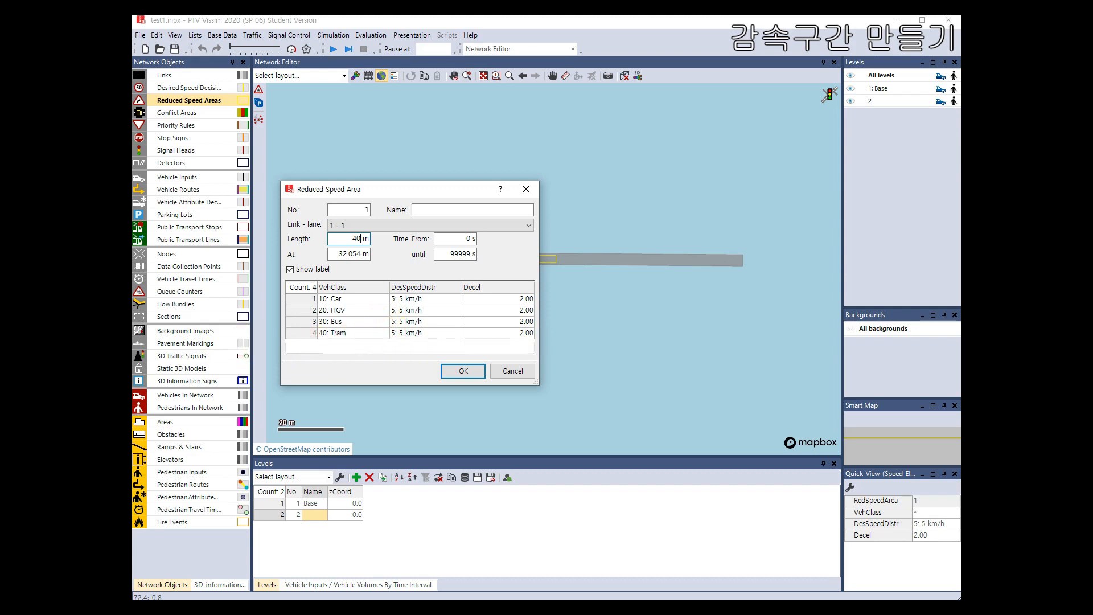
right_click(326, 345)
click(349, 353)
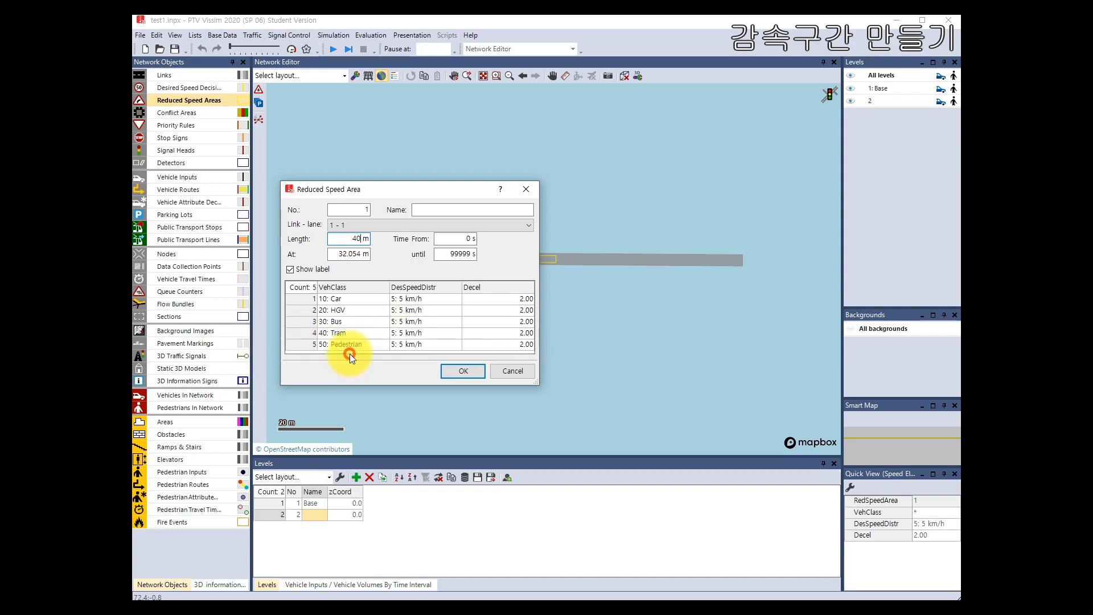
right_click(349, 351)
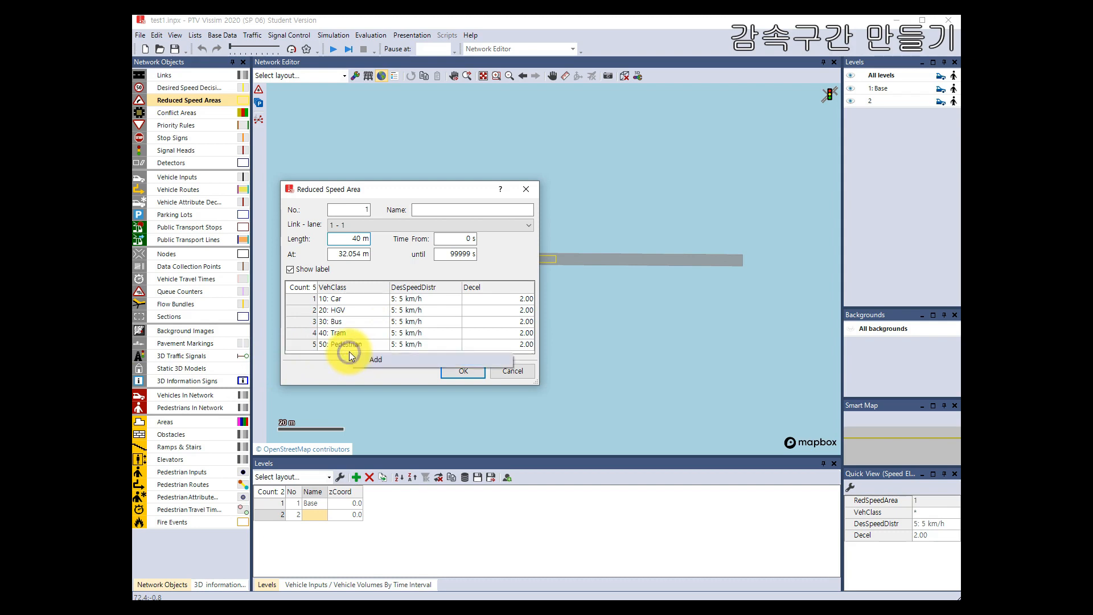
click(368, 360)
scroll(360, 342, down, 1)
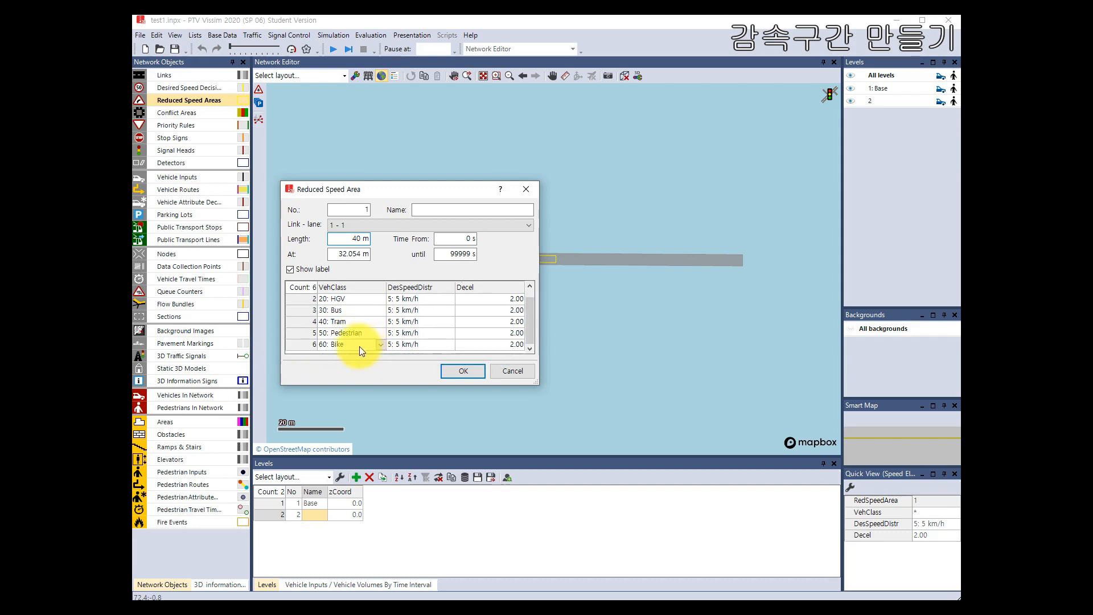
right_click(354, 352)
click(367, 357)
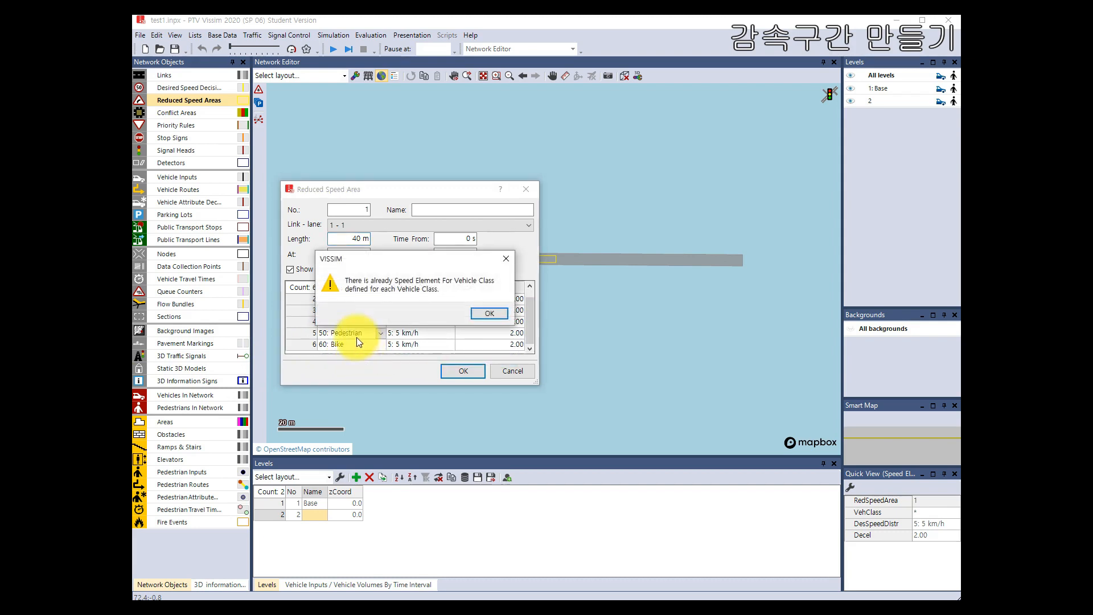
click(488, 313)
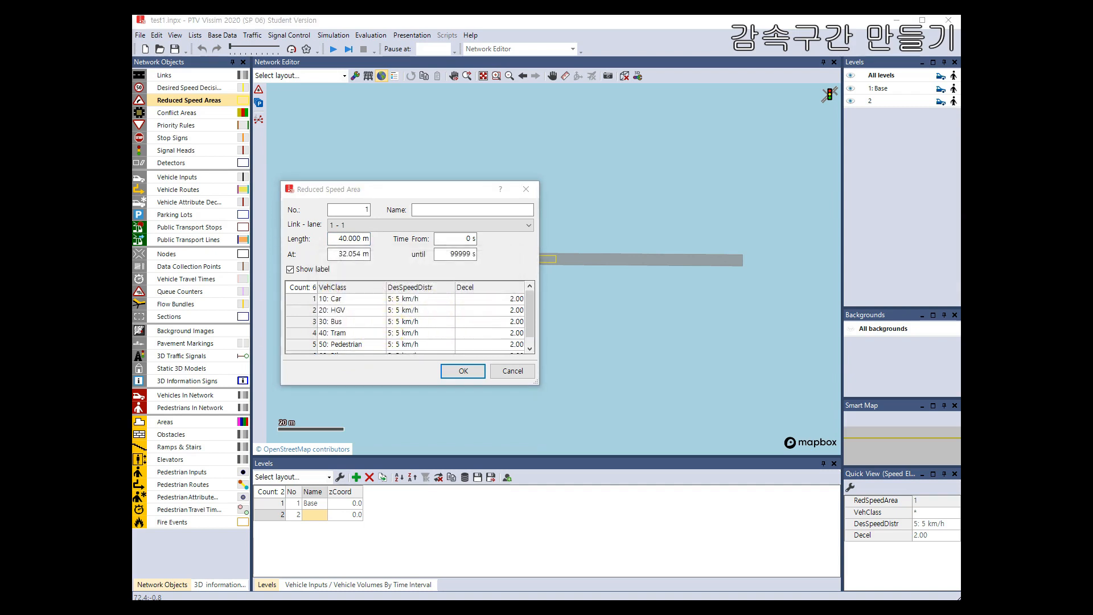
click(462, 371)
- Select the reduced speed area and examine its position, length, time range and desired speed distributions
click(523, 259)
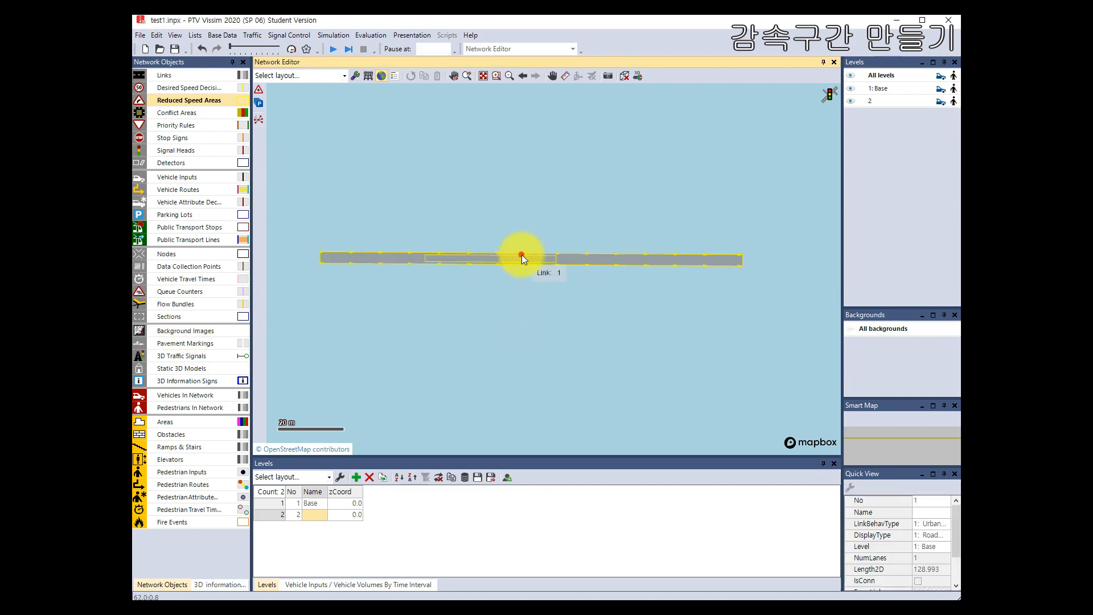
click(535, 272)
click(537, 261)
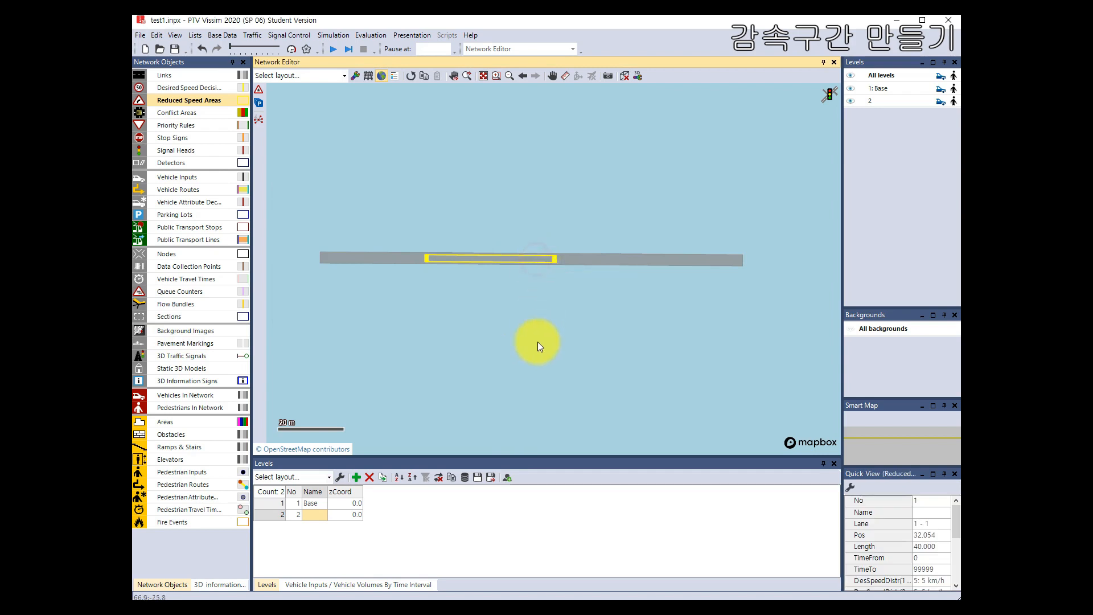
click(899, 523)
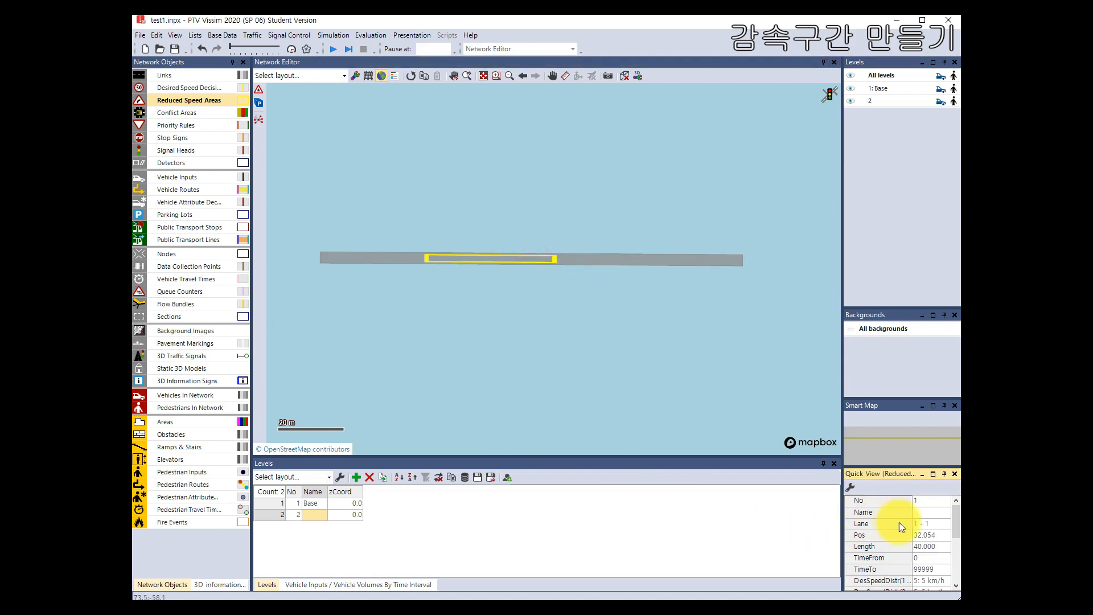
drag(953, 527, 955, 541)
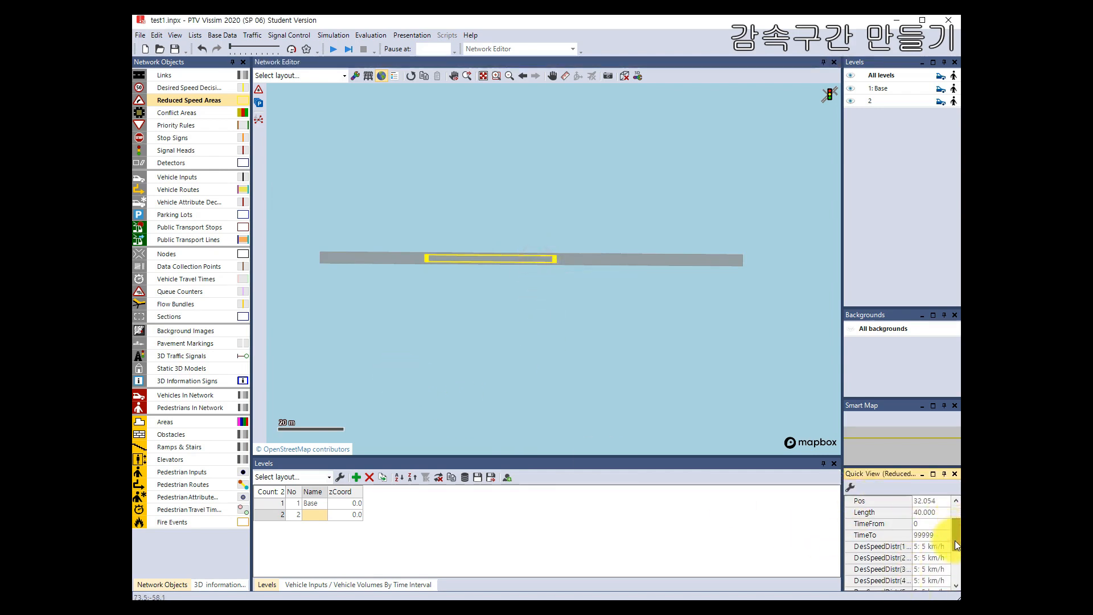
click(927, 510)
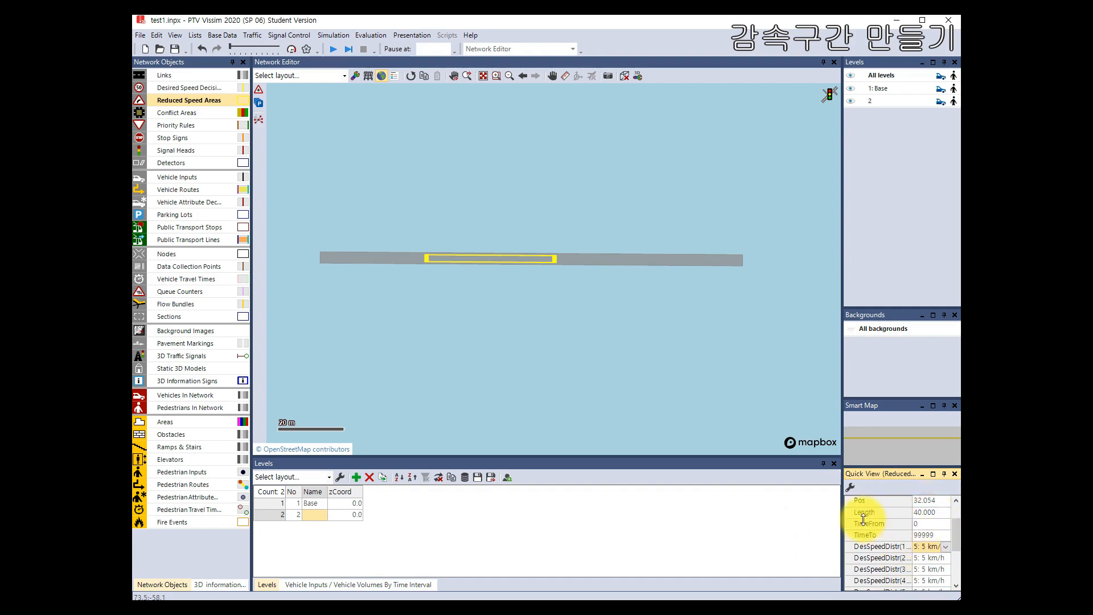
mouse_move(911, 518)
mouse_down()
mouse_move(938, 515)
mouse_move(913, 516)
mouse_up()
scroll(901, 550, up, 2)
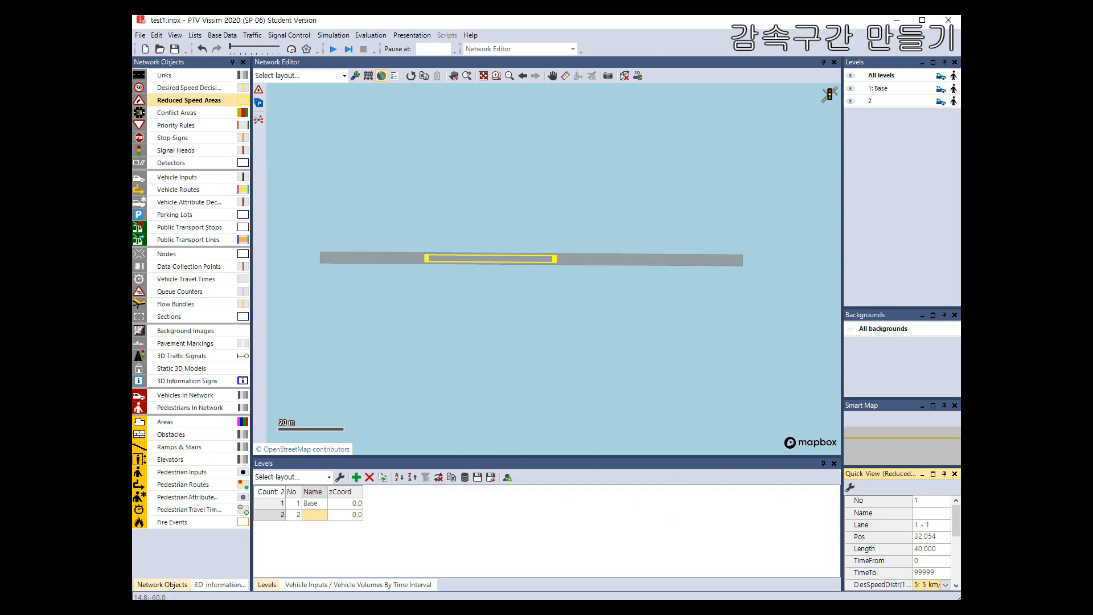
click(269, 330)
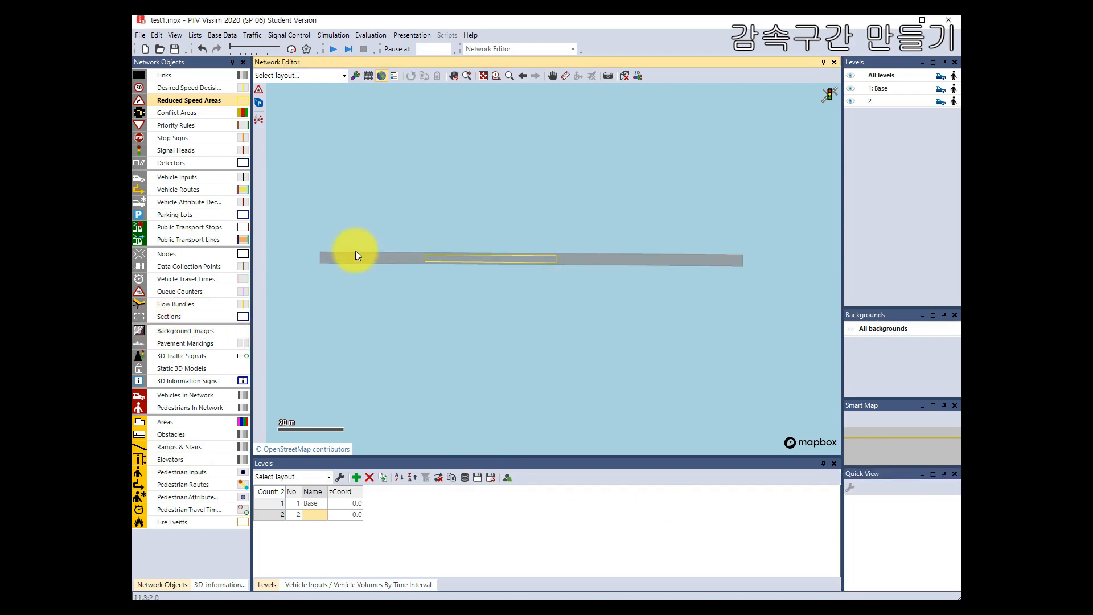
- Extend the link outward at its start so that more road precedes the reduced speed area
click(318, 258)
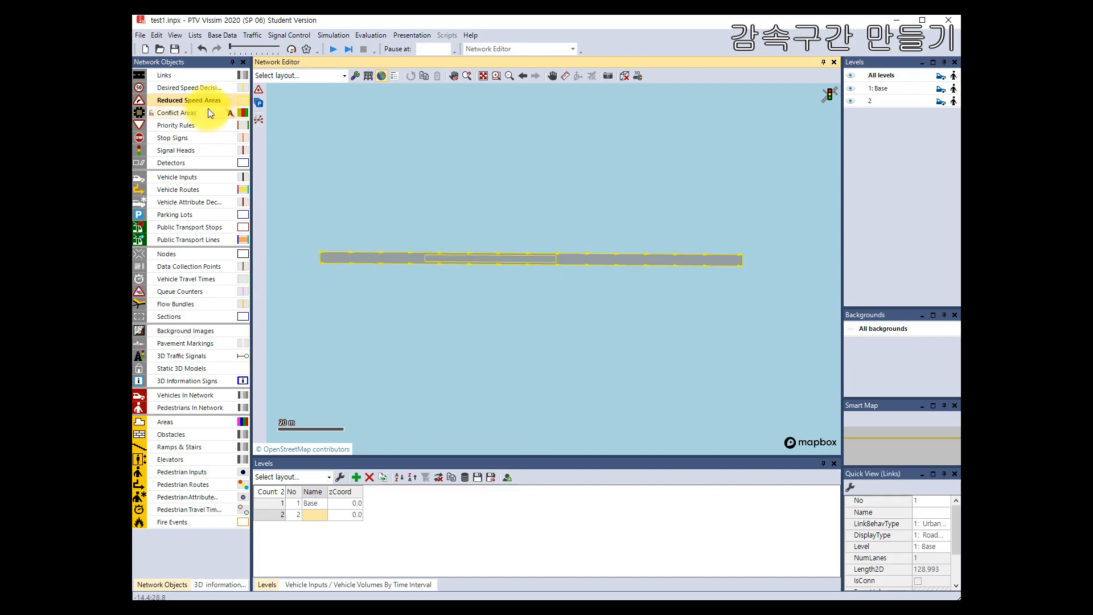
click(181, 76)
drag(319, 255, 283, 261)
click(309, 323)
- Add a vehicle input at the start of the link and set its volume to 500
click(173, 175)
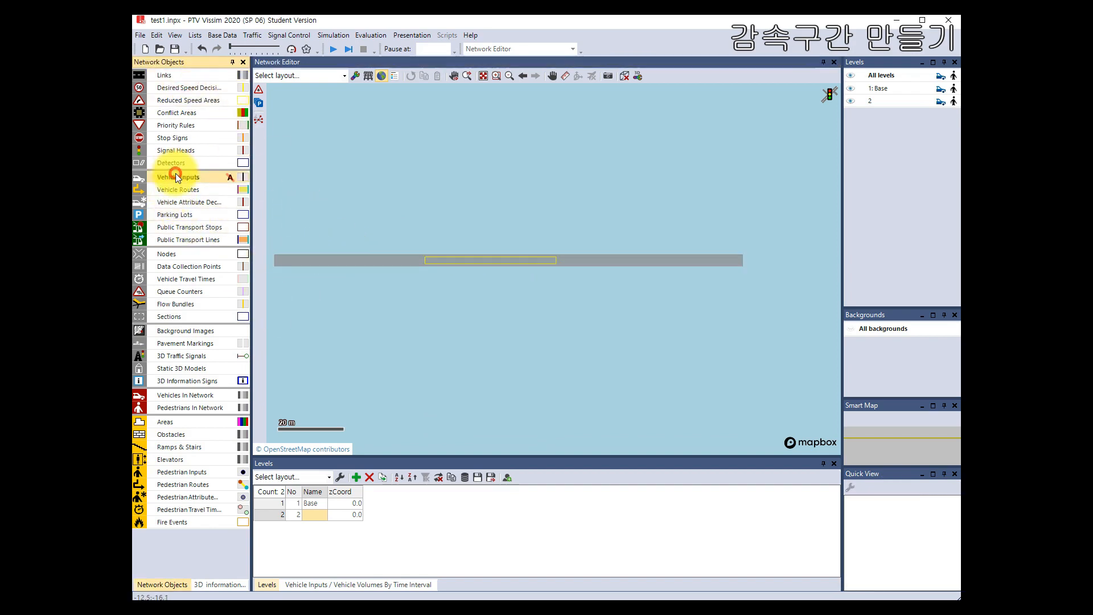
ctrl+right_click(278, 261)
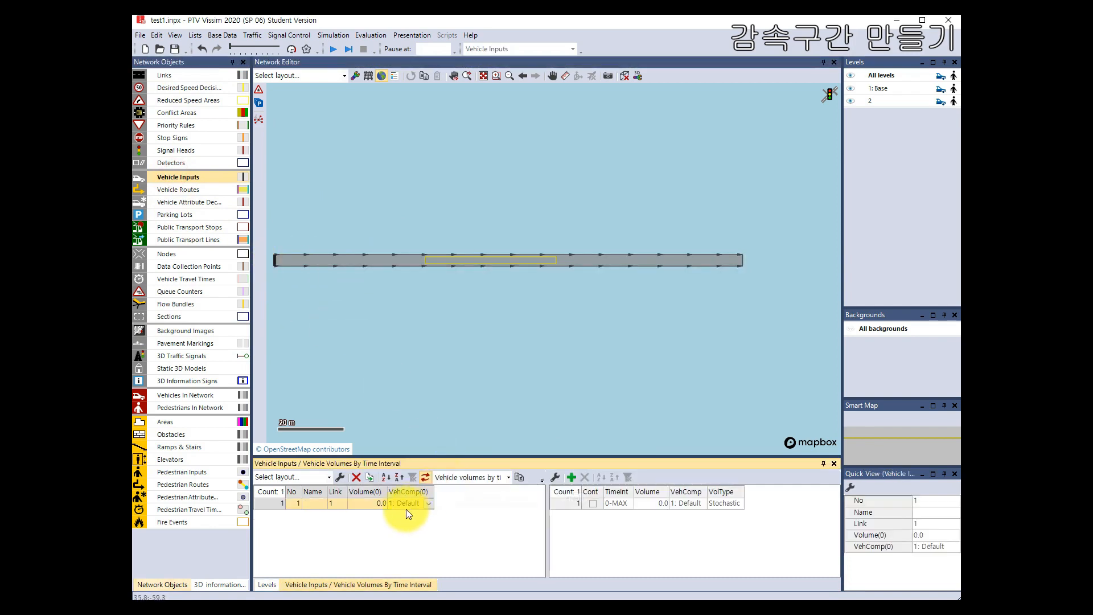
click(380, 504)
text(500)
key(Return)
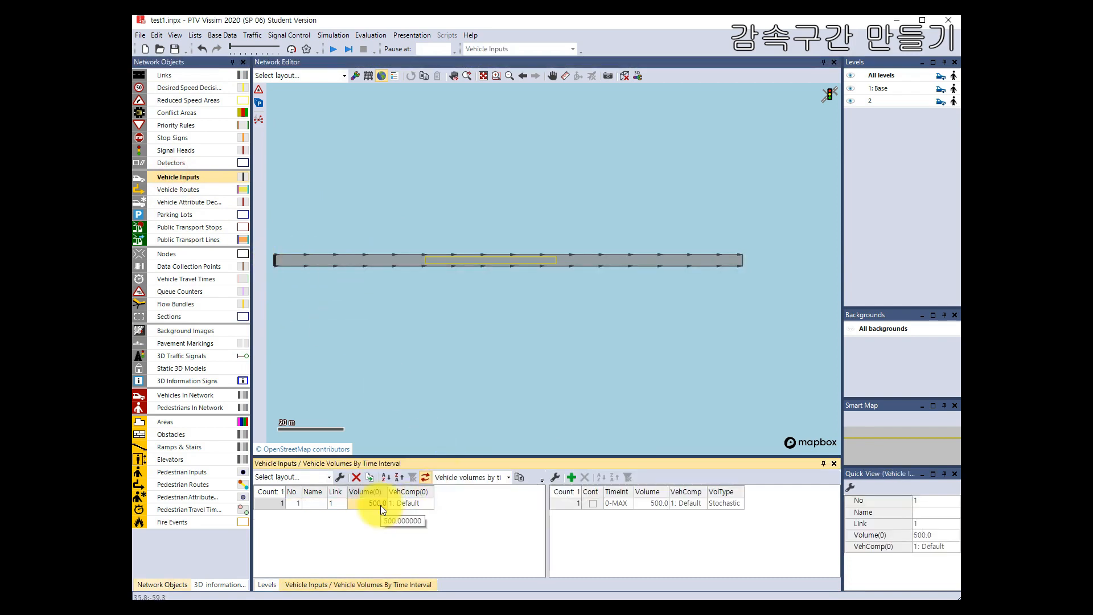
click(433, 367)
- Save the changes and run the simulation to watch traffic pass through the reduced speed area, and stop it
click(332, 49)
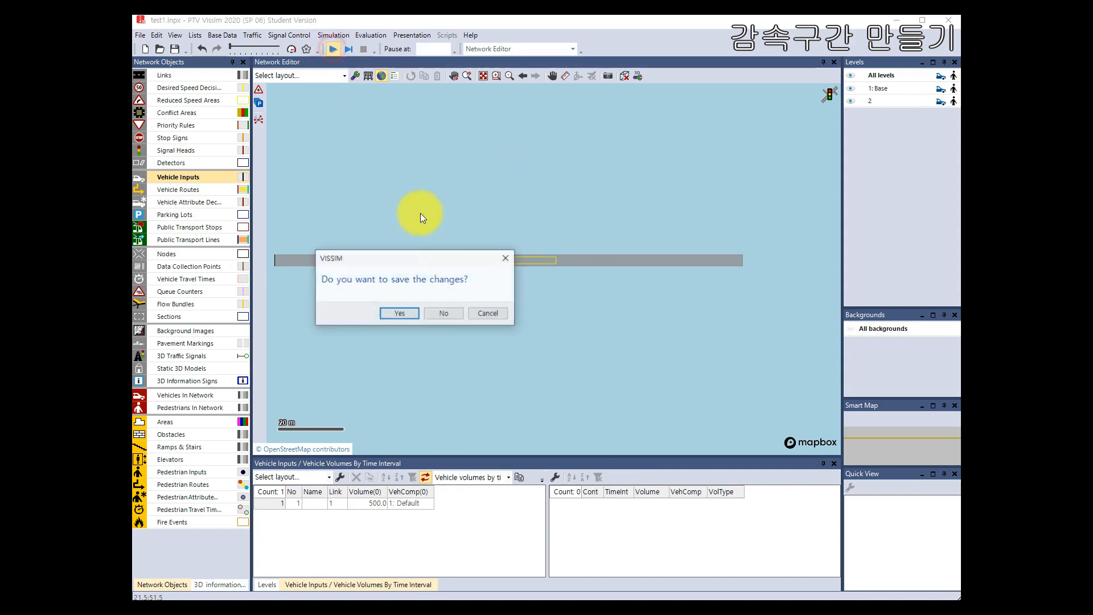
click(406, 313)
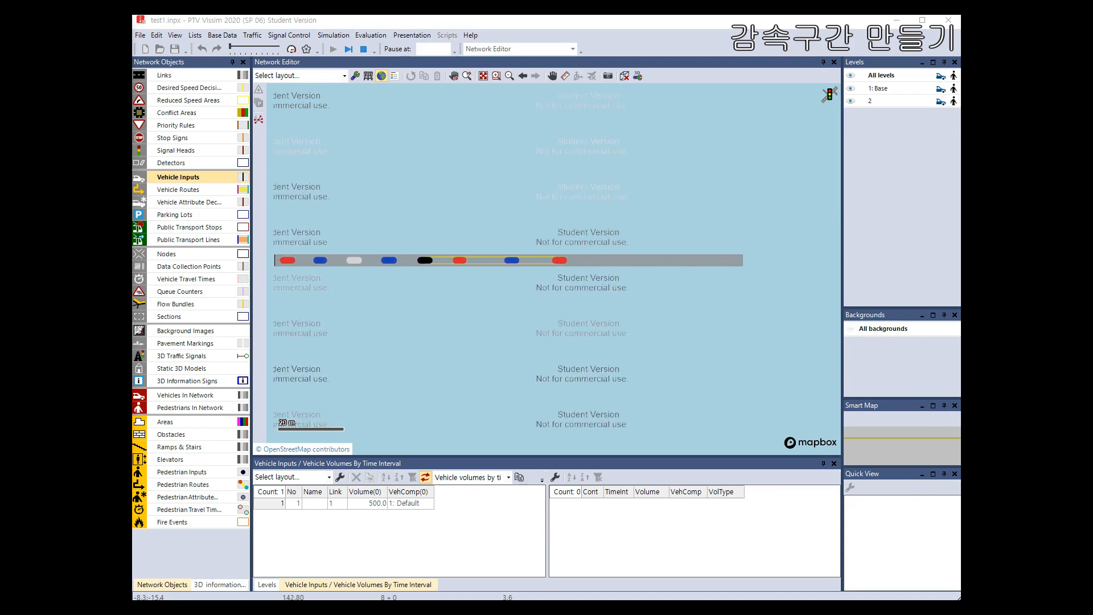
click(363, 49)
click(325, 321)
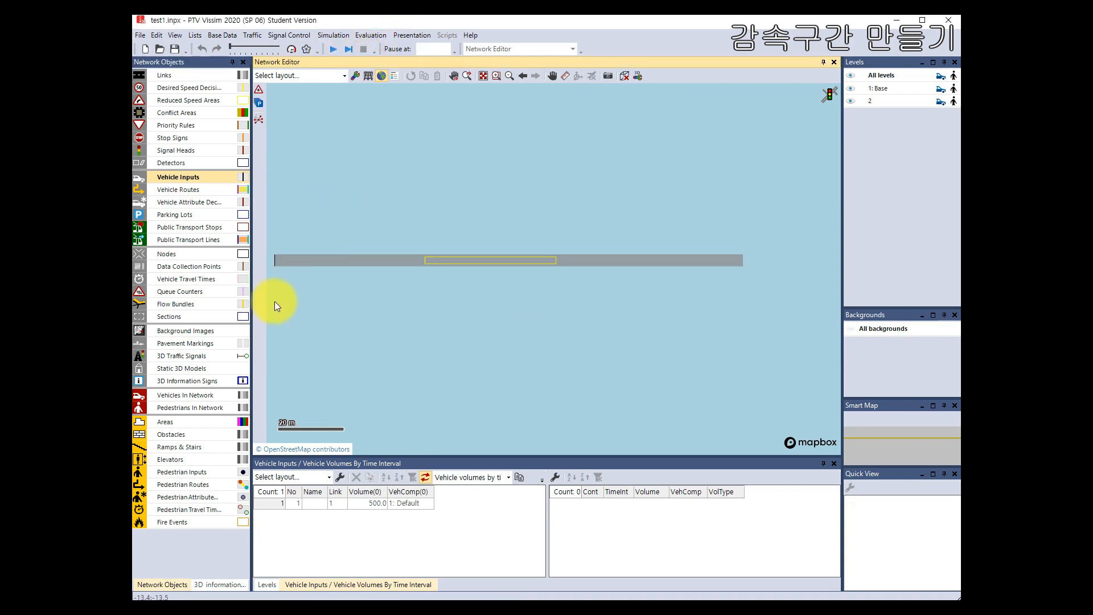
- Draw a second single-lane link about 140 m long, parallel to and below the first, keeping its default settings
click(187, 73)
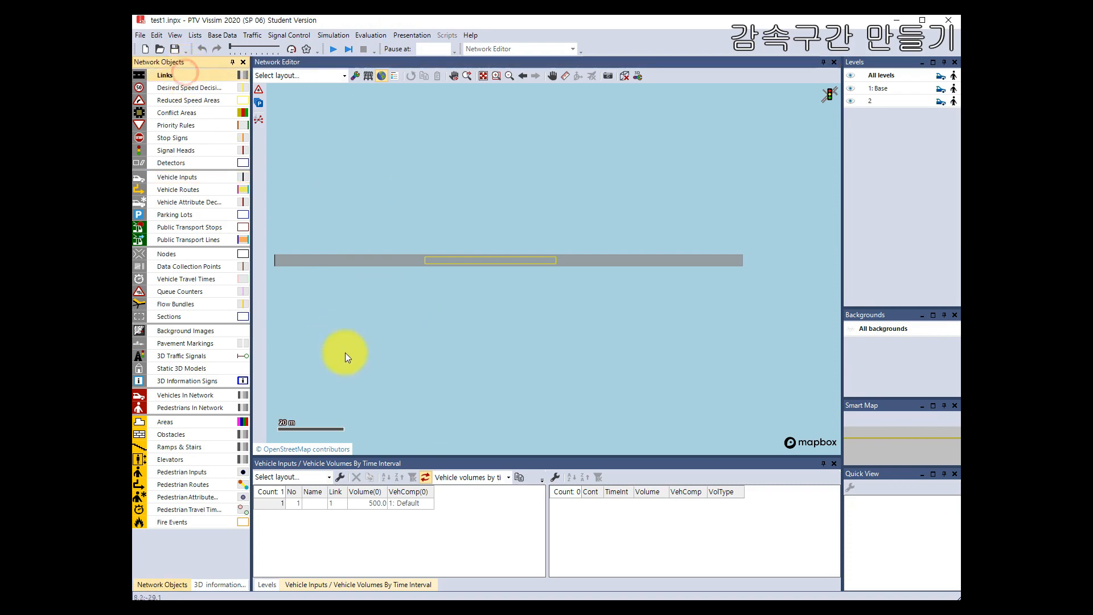
drag(278, 296, 739, 295)
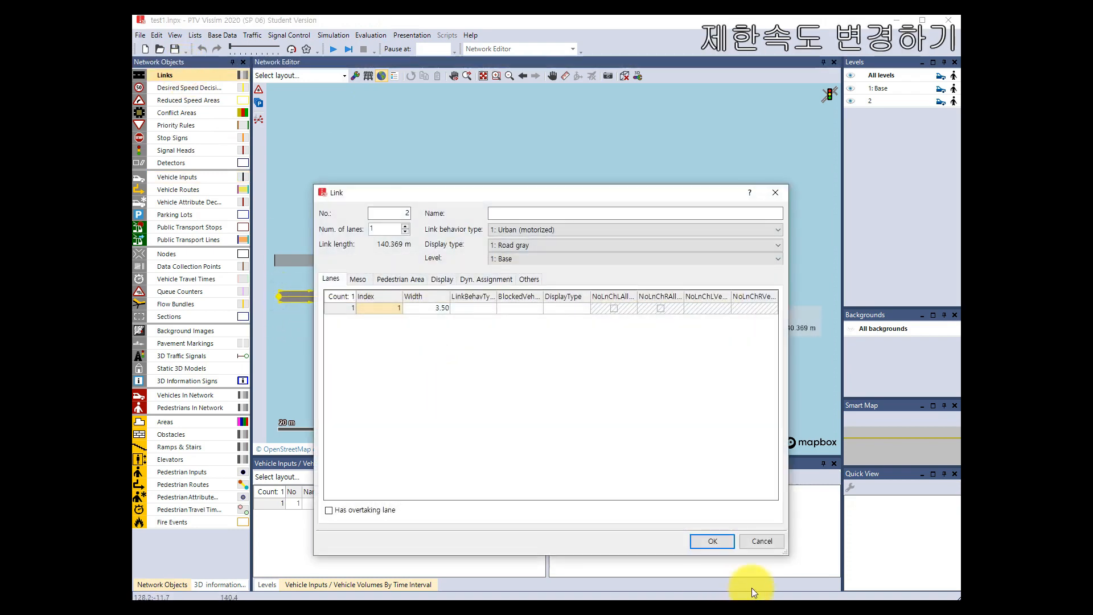
click(720, 543)
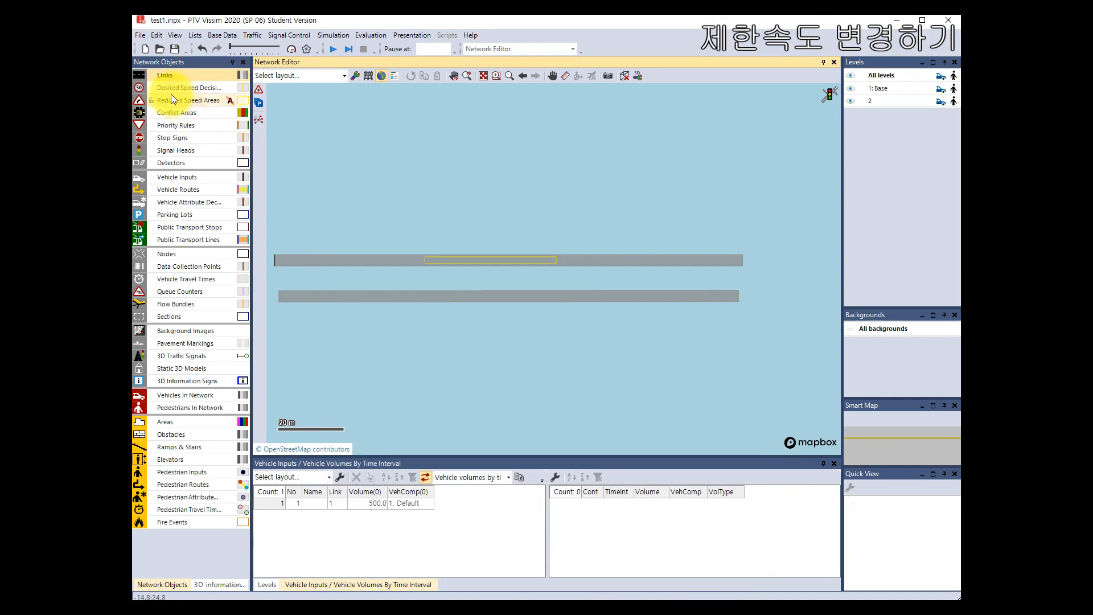
- Place a desired speed decision on the second link at about 59 m from its start
click(172, 88)
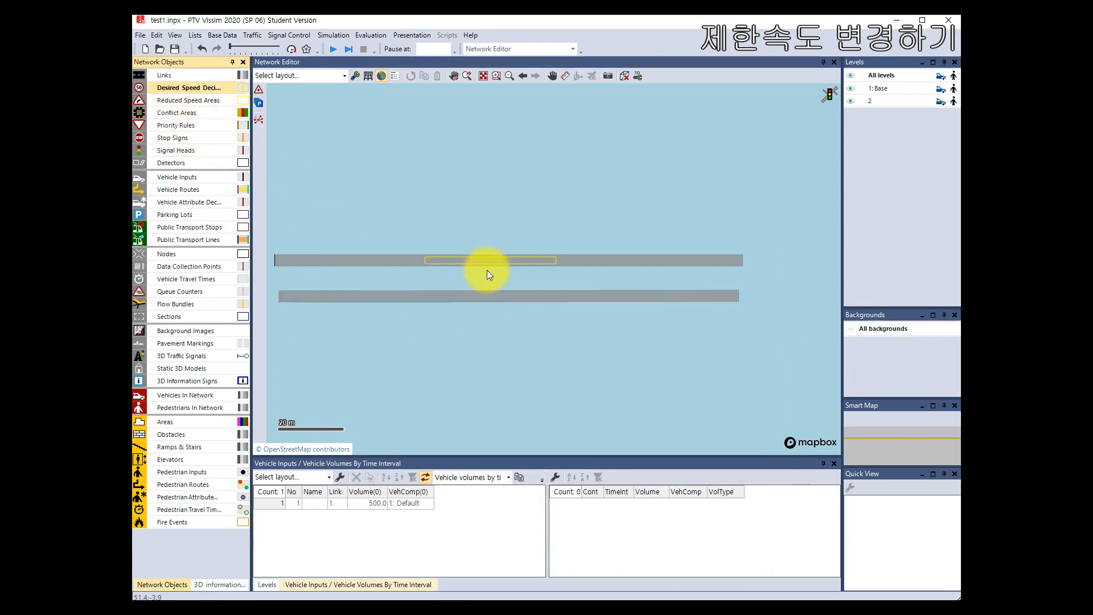
right_click(471, 293)
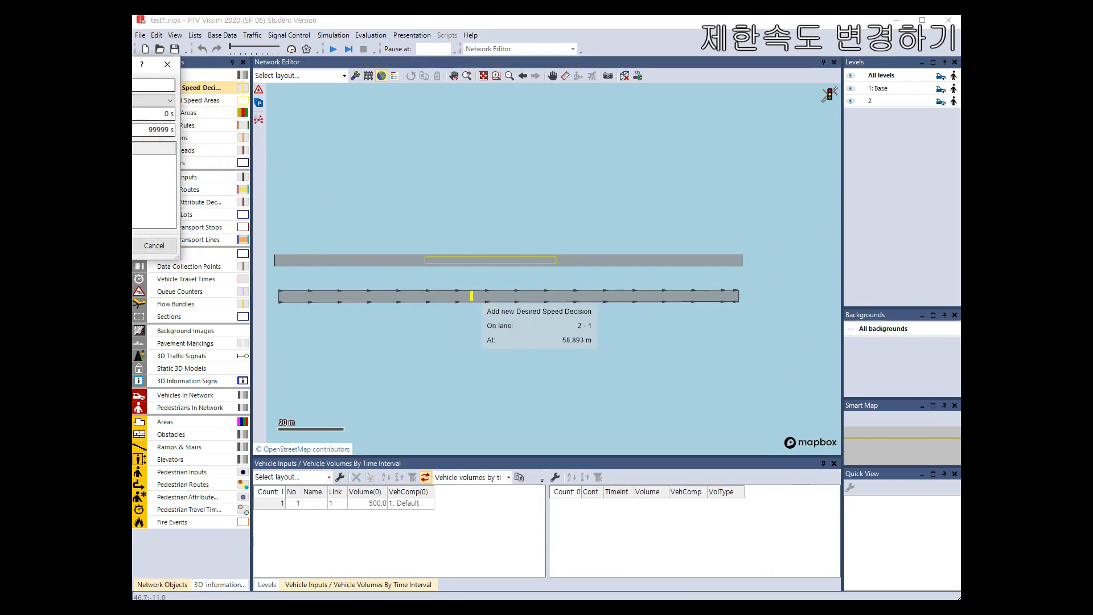
drag(381, 271, 409, 261)
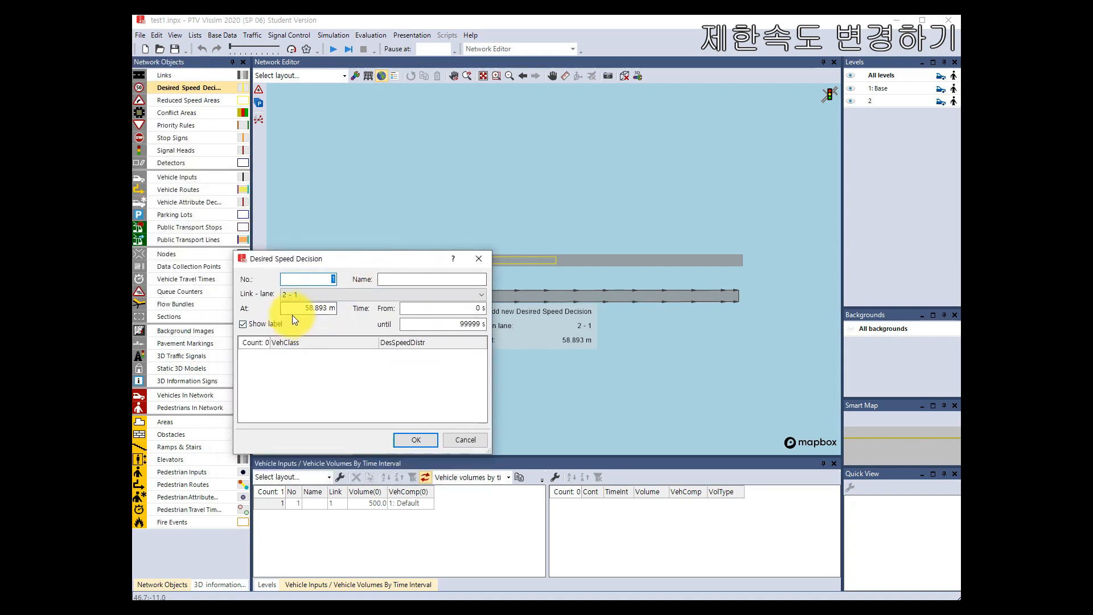
right_click(358, 360)
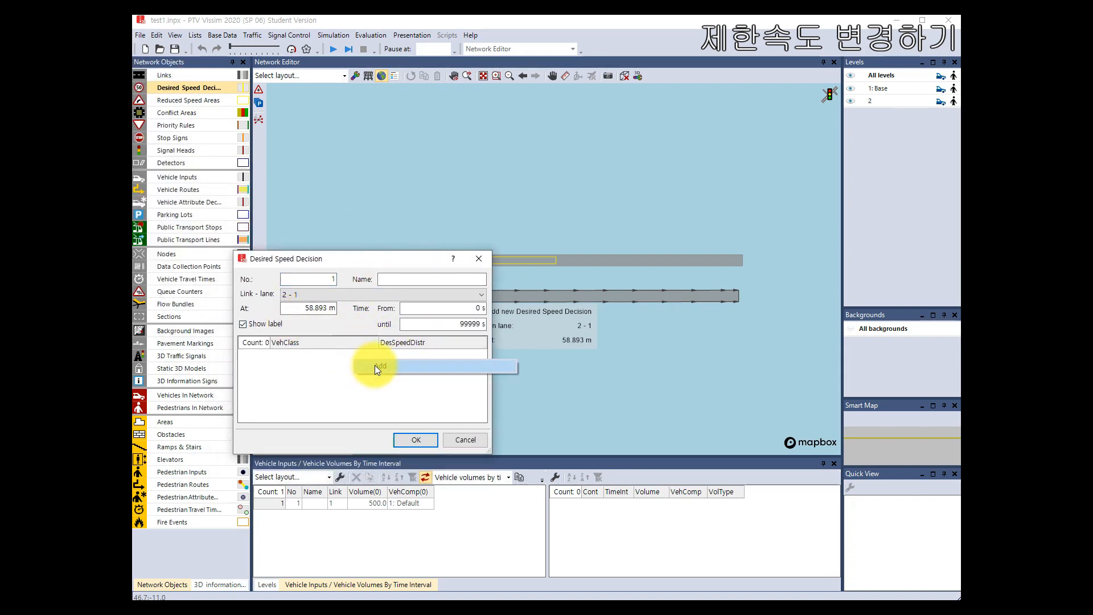
click(375, 365)
right_click(378, 371)
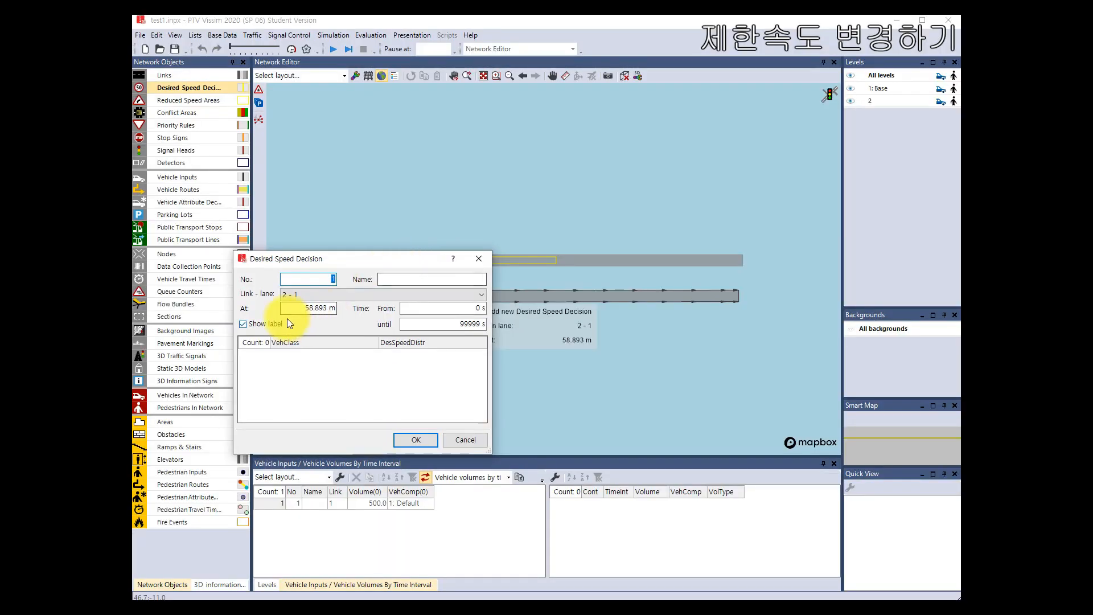
- Add 5 km/h speed entries for Car, HGV, Bus, Tram, Pedestrian and Bike to the desired speed decision, and accept its settings
right_click(353, 359)
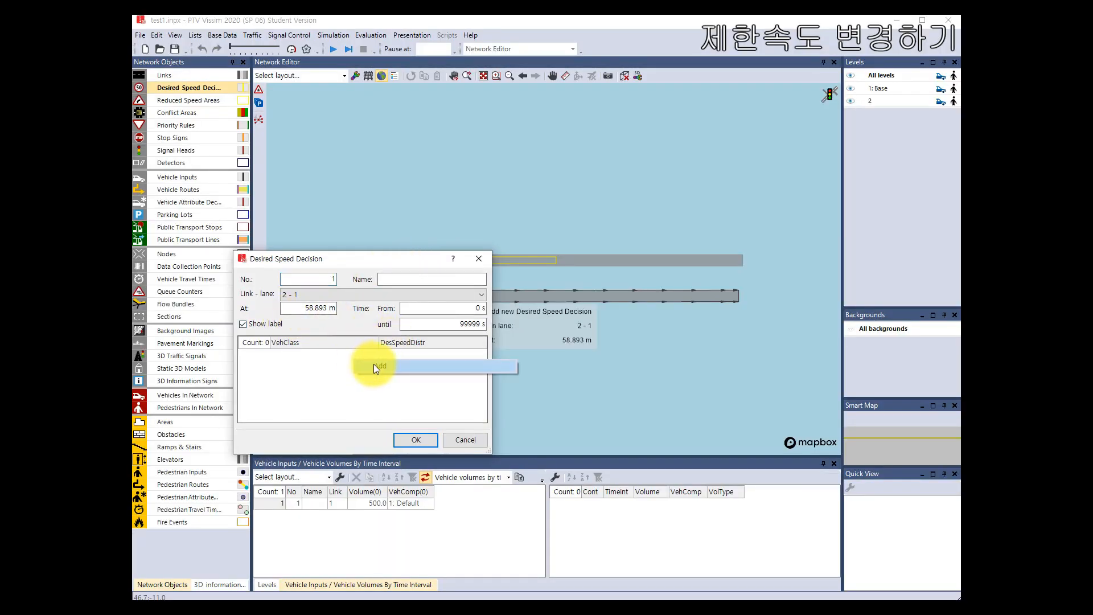
click(374, 365)
right_click(371, 367)
click(385, 375)
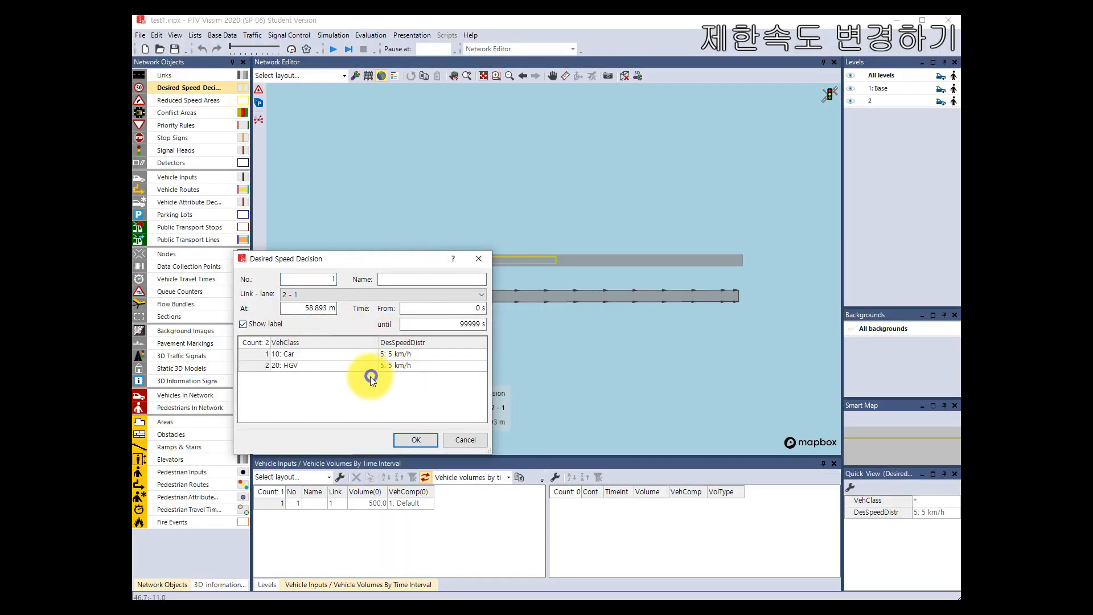
right_click(387, 377)
click(388, 384)
right_click(388, 385)
click(405, 395)
right_click(405, 403)
click(406, 410)
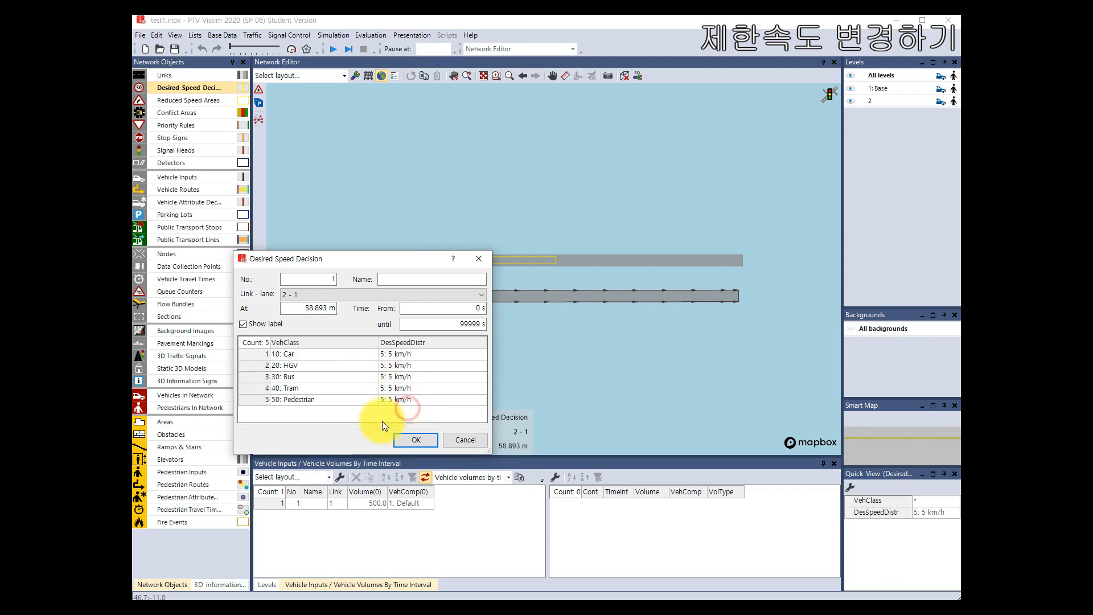
right_click(393, 415)
click(413, 423)
click(413, 442)
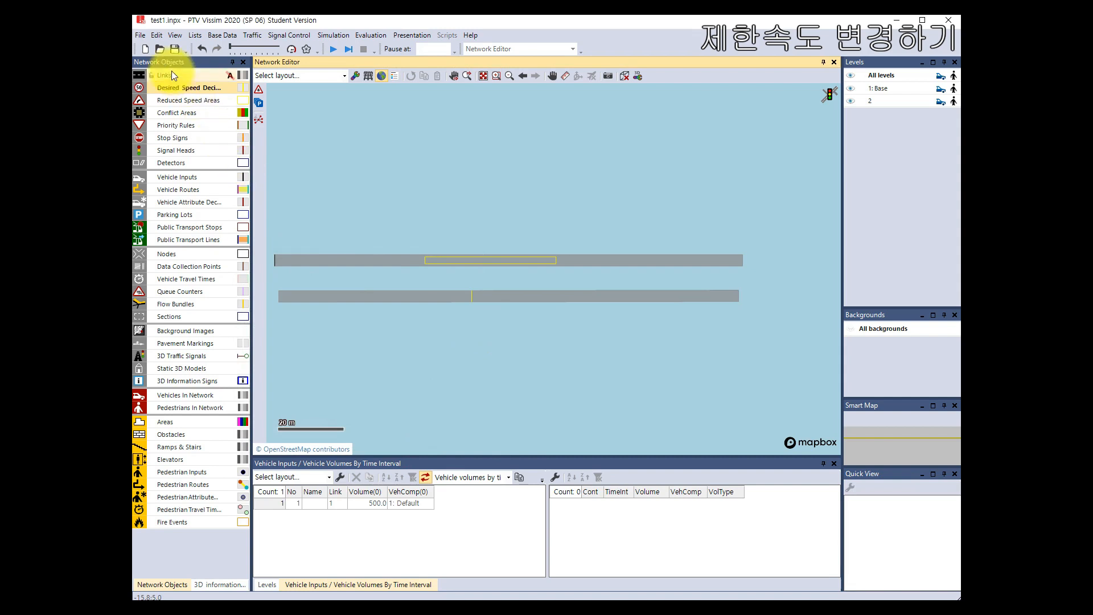
- Add a vehicle input at the start of the second link and set its volume to 500
click(179, 177)
ctrl+right_click(281, 296)
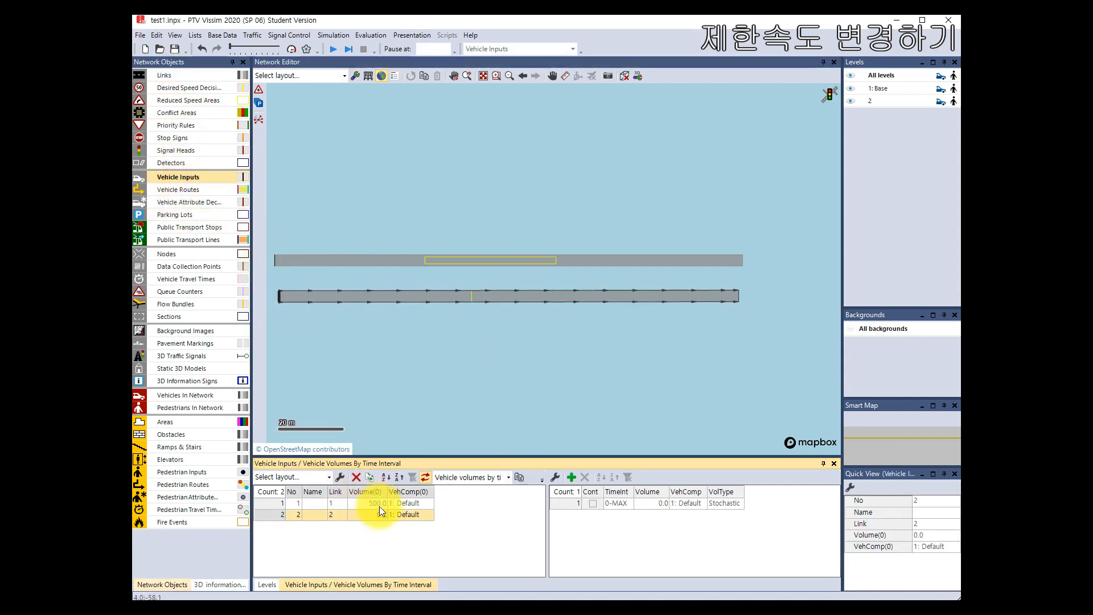
double_click(379, 514)
text(500)
key(Return)
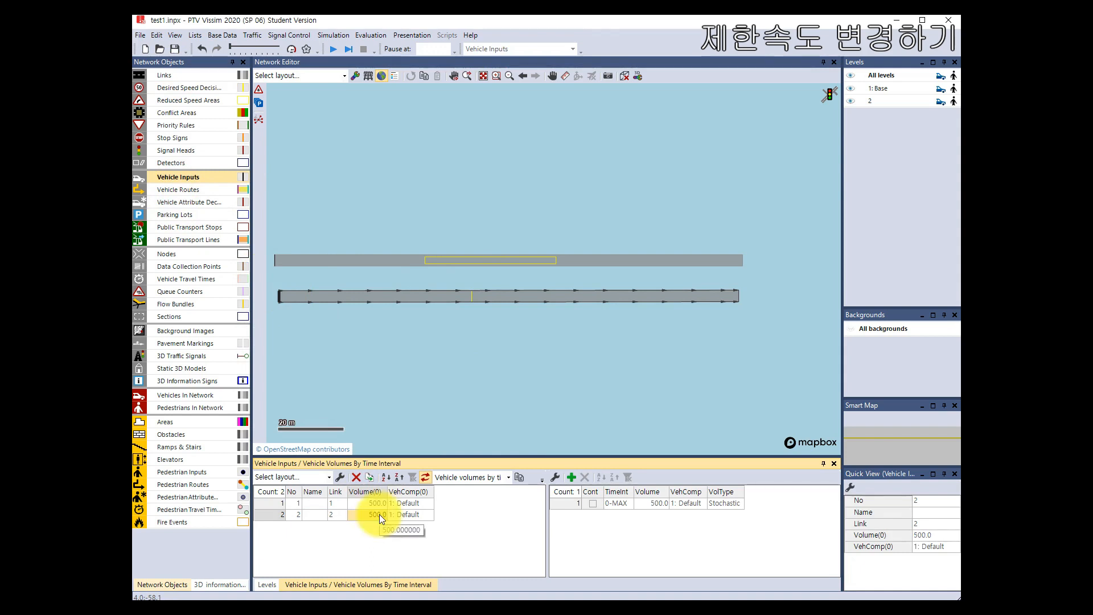
click(549, 324)
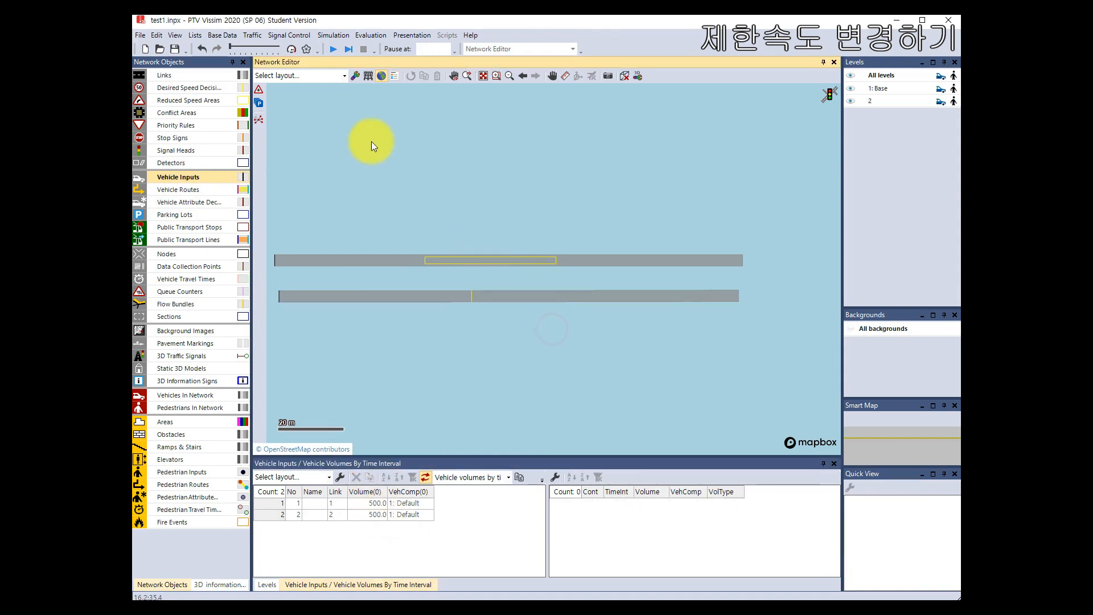
- Save the changes and run the simulation to observe traffic on both links, and stop it
click(334, 49)
key(Return)
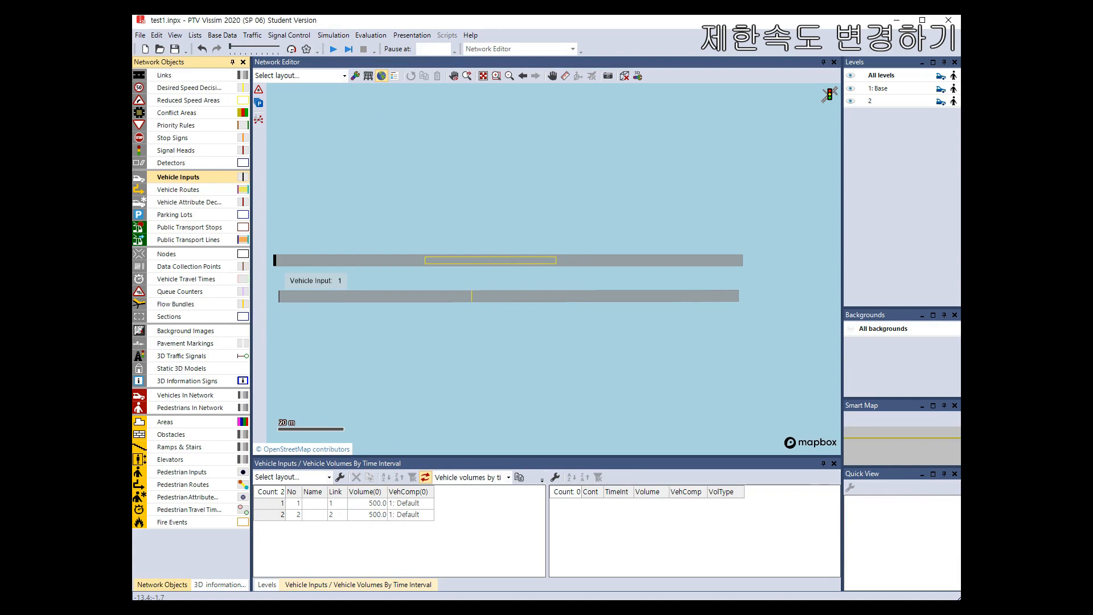
click(333, 50)
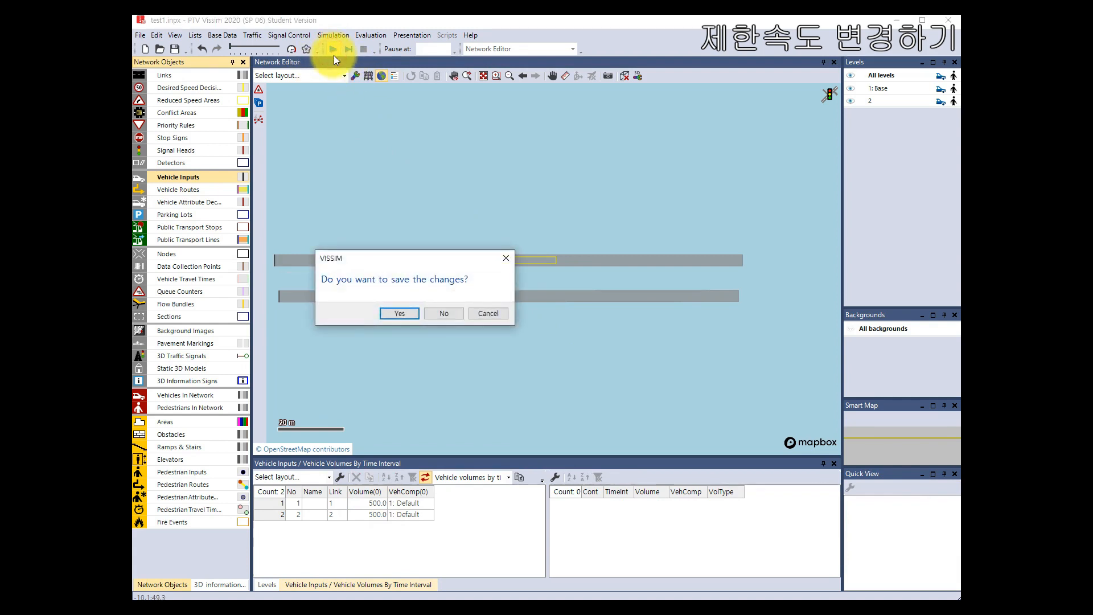
key(Return)
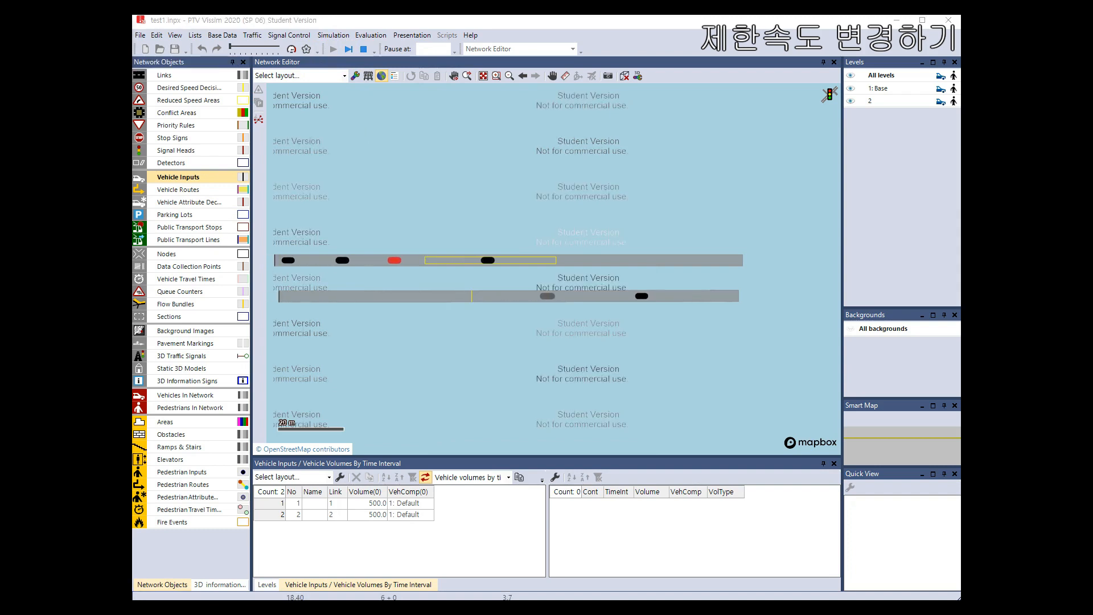
click(363, 49)
- Check the desired speed decision's settings and move it toward the second link's start, to about 31 m
ctrl+right_click(465, 291)
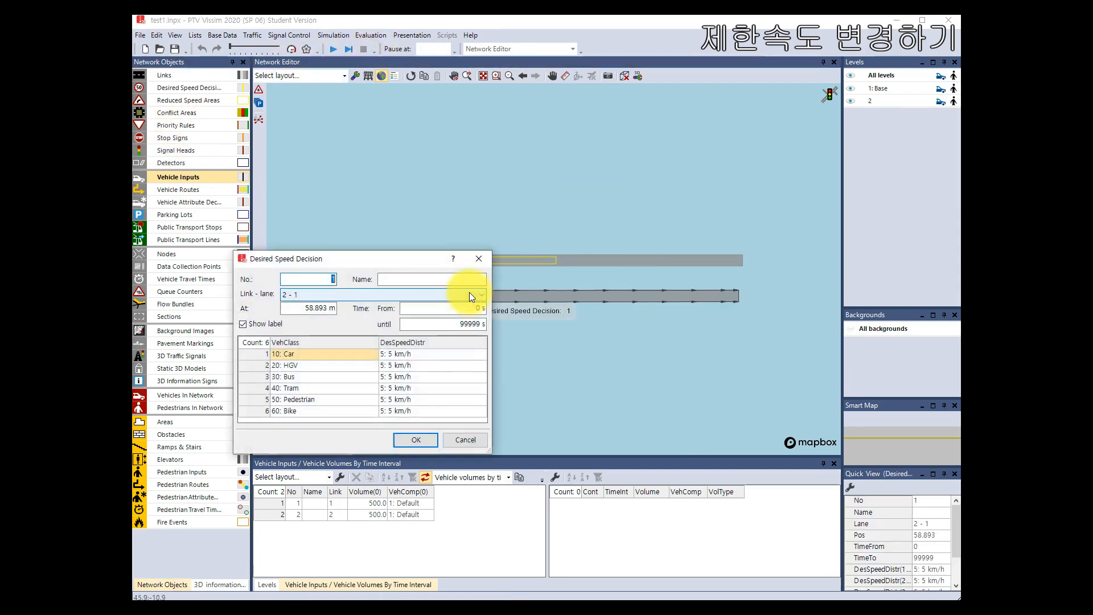
click(427, 441)
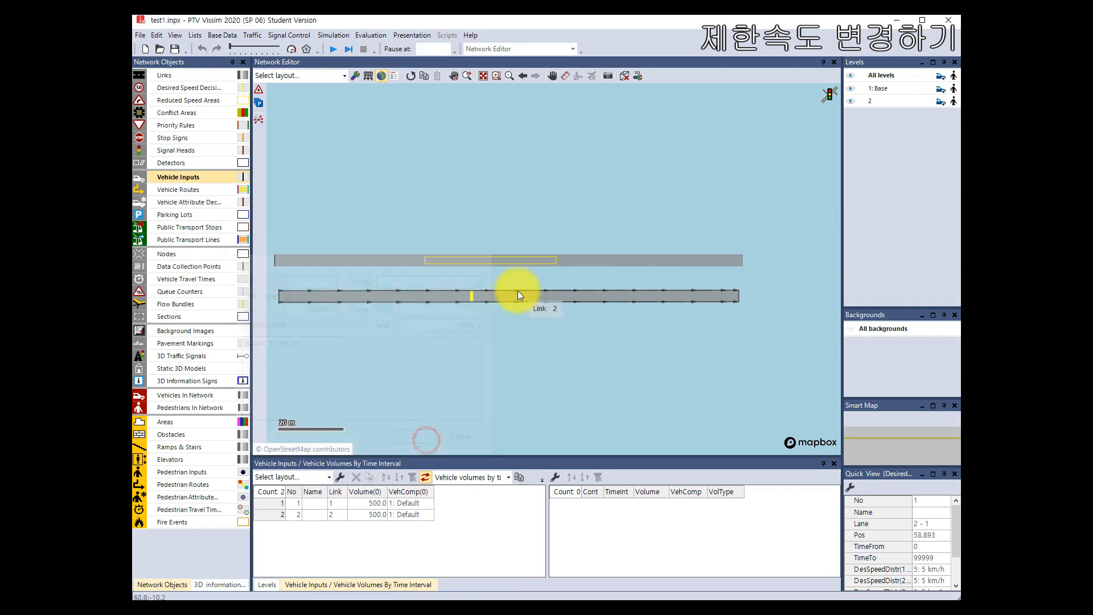
drag(471, 297, 382, 297)
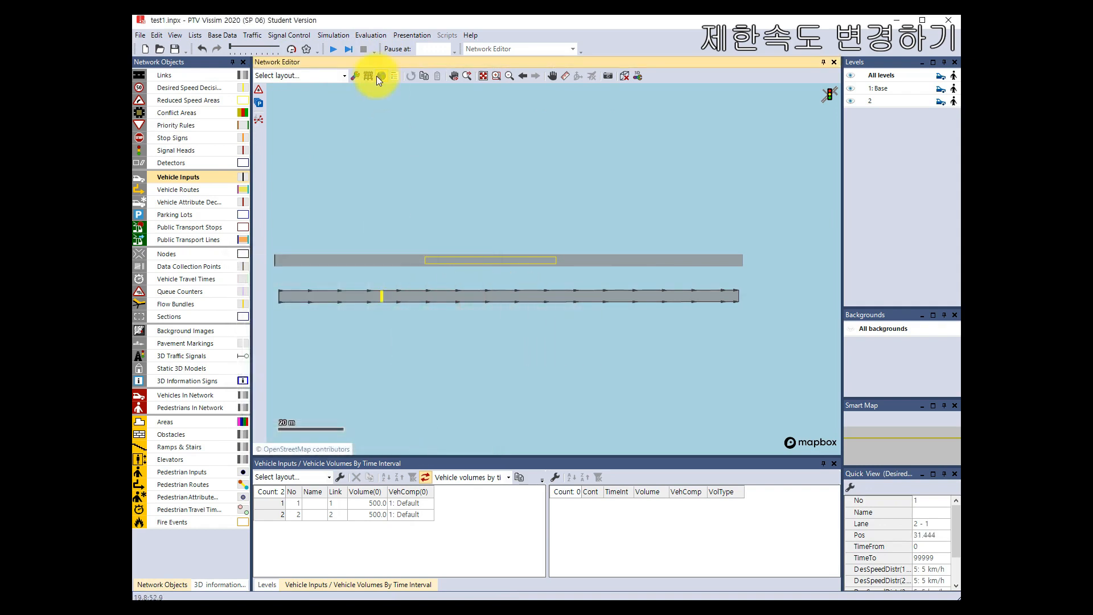
- Rerun the simulation with the moved speed decision to compare traffic on both links, stop it, and ignore the warning
click(329, 50)
key(Return)
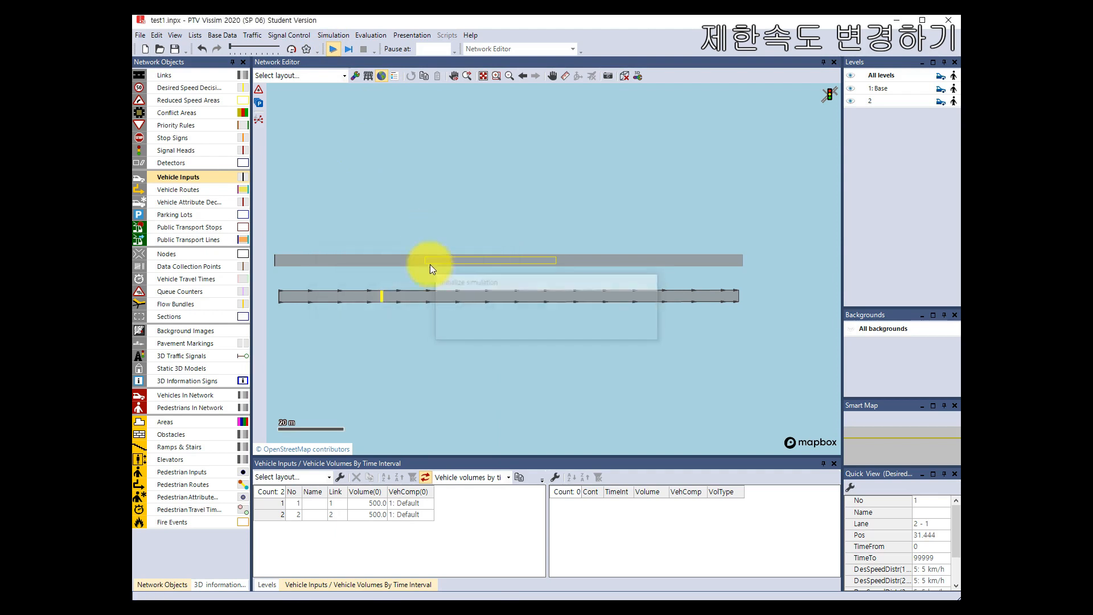
click(483, 343)
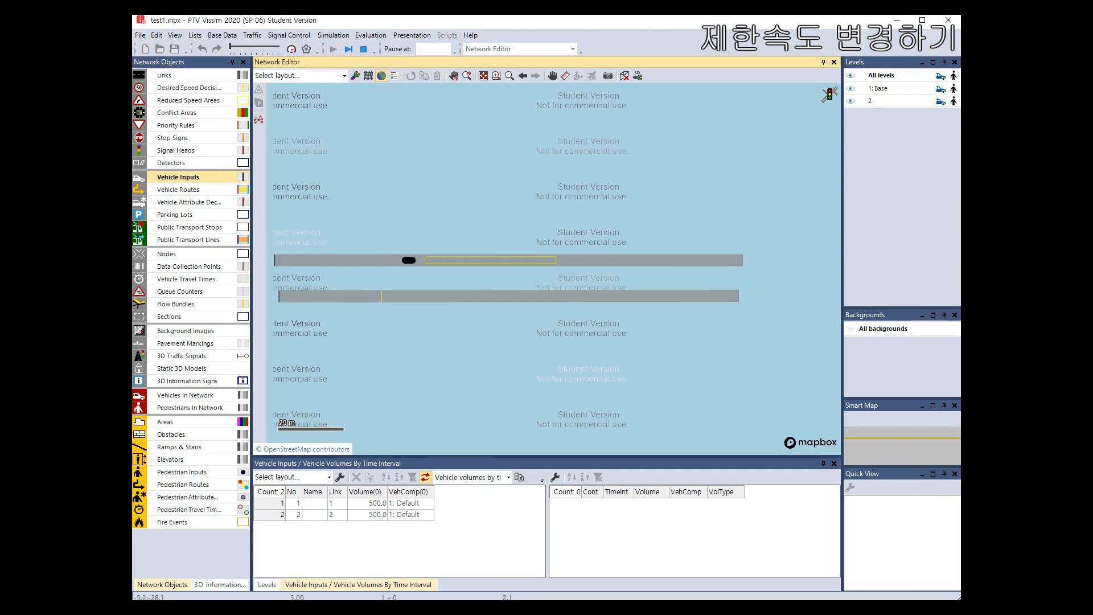
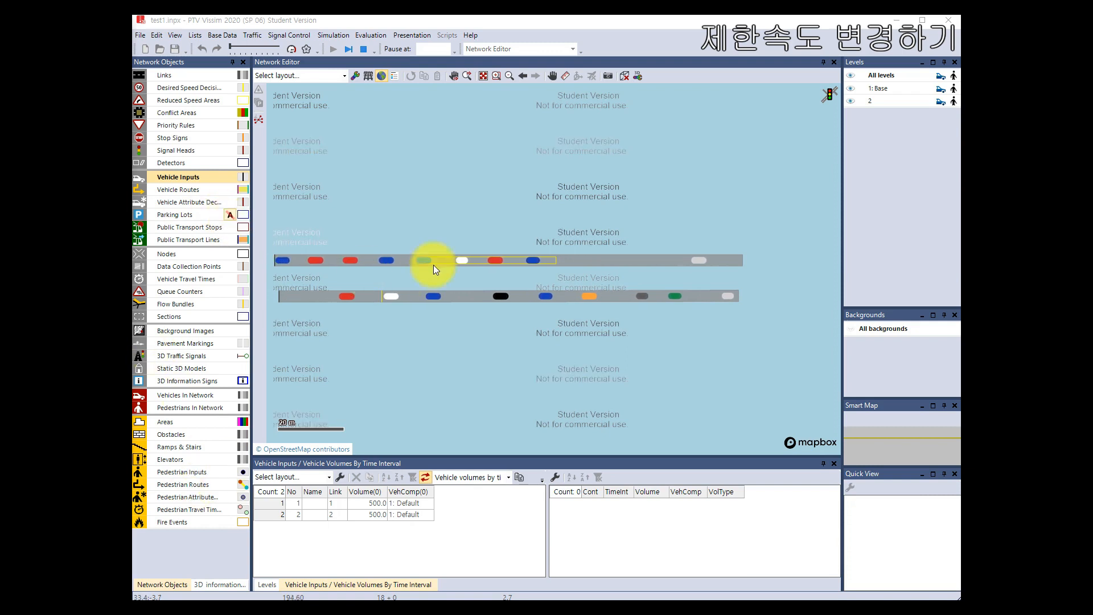
click(364, 49)
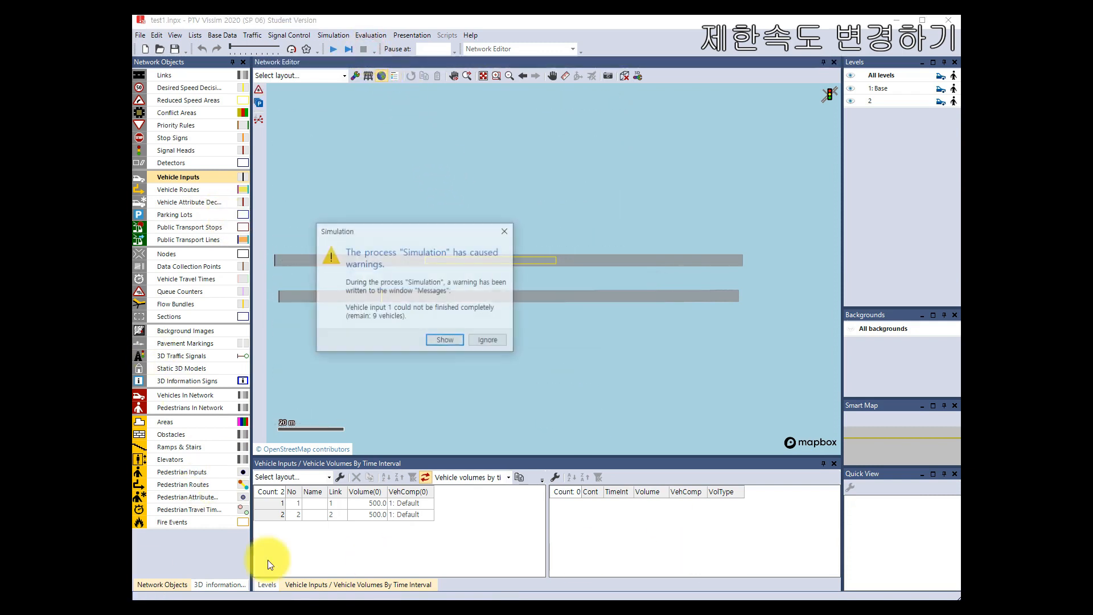
click(497, 340)
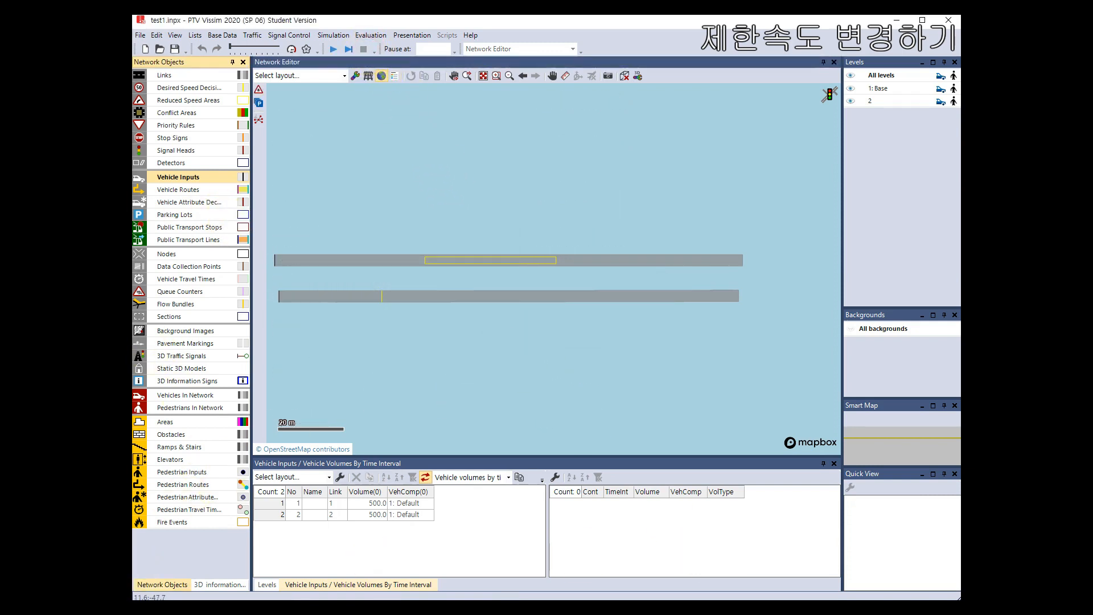
click(699, 538)
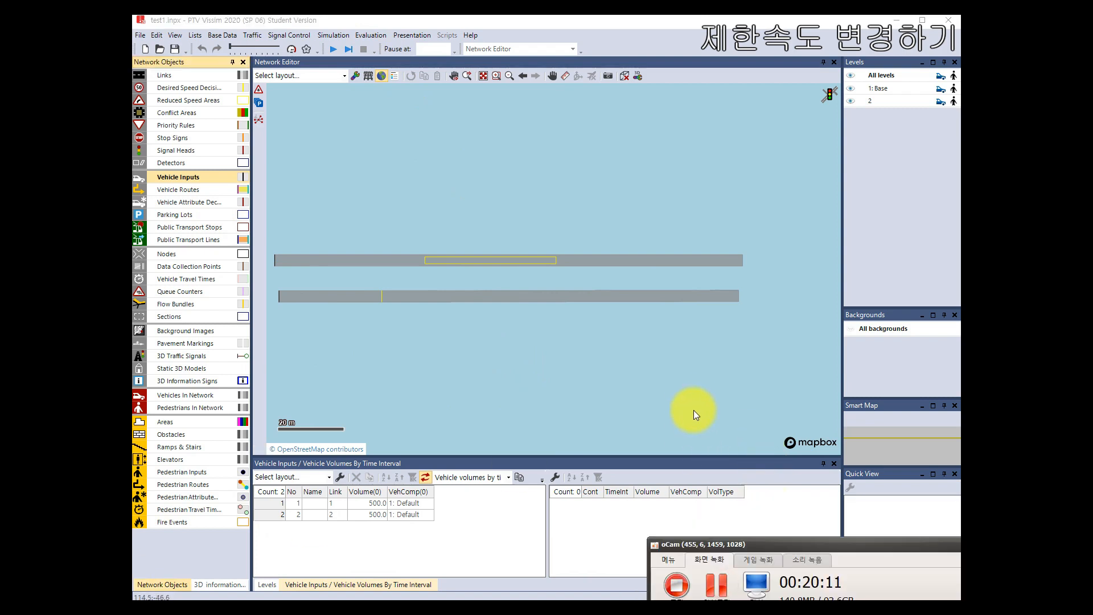
click(689, 398)
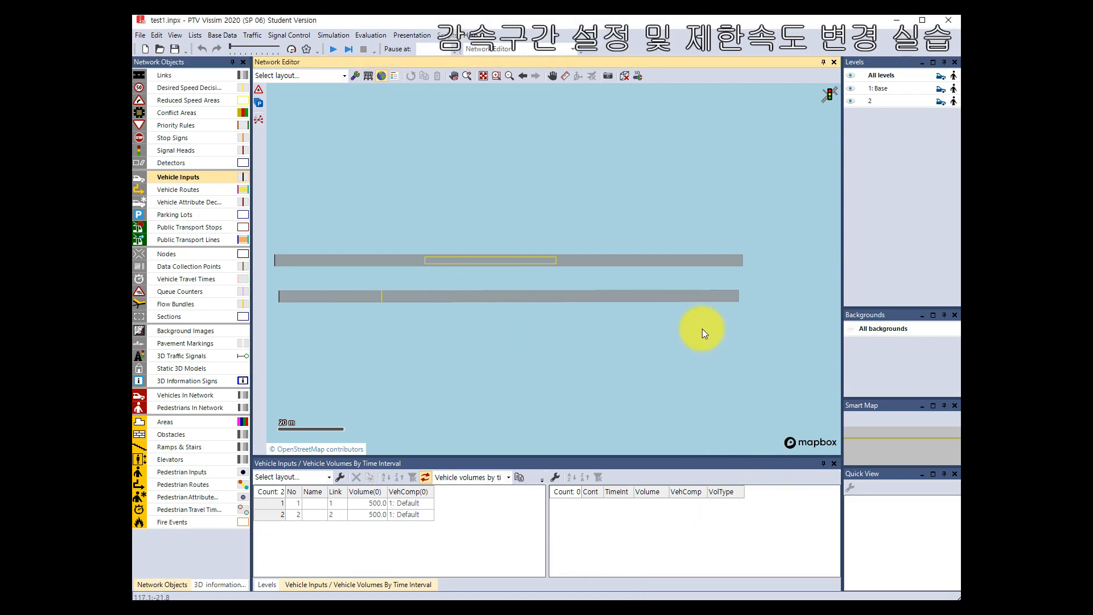
drag(480, 368, 495, 220)
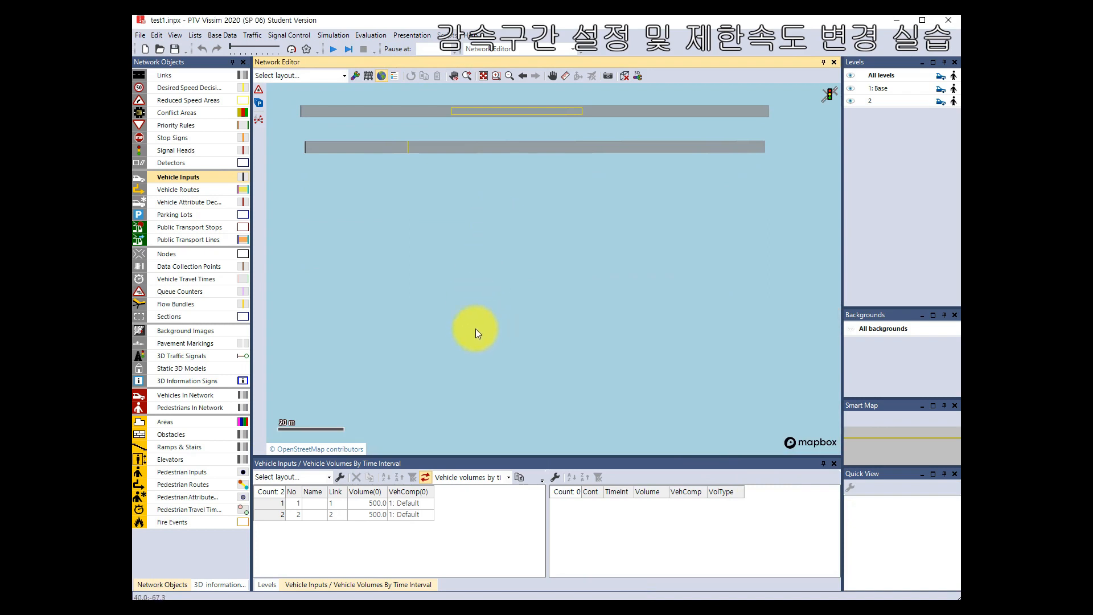
- Draw a new single-lane link about 95 m long below the two existing parallel links, running from left to right
drag(433, 314, 433, 308)
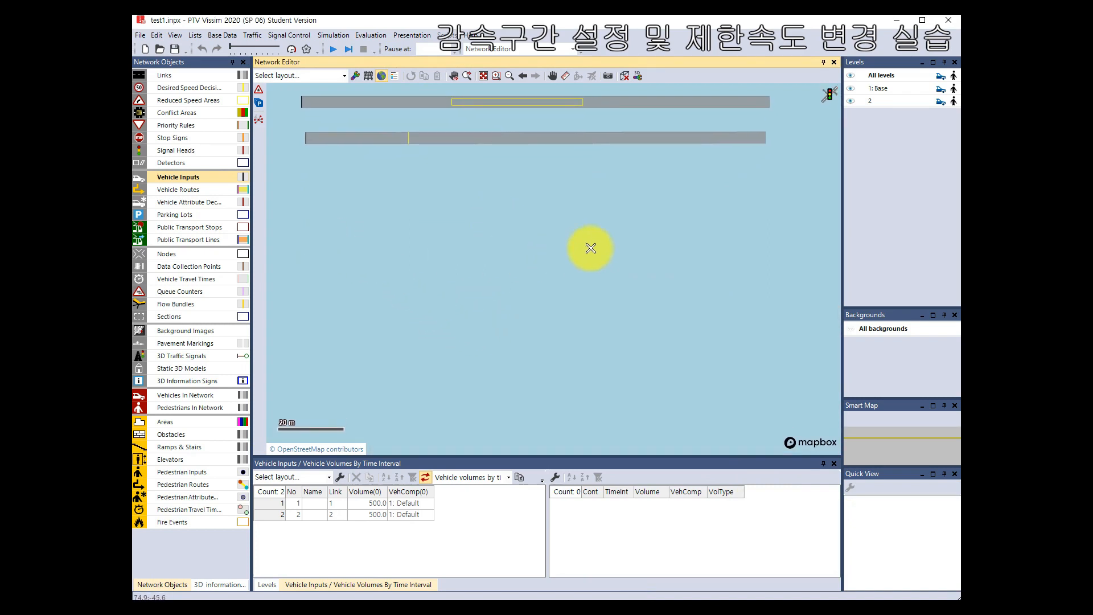
click(173, 74)
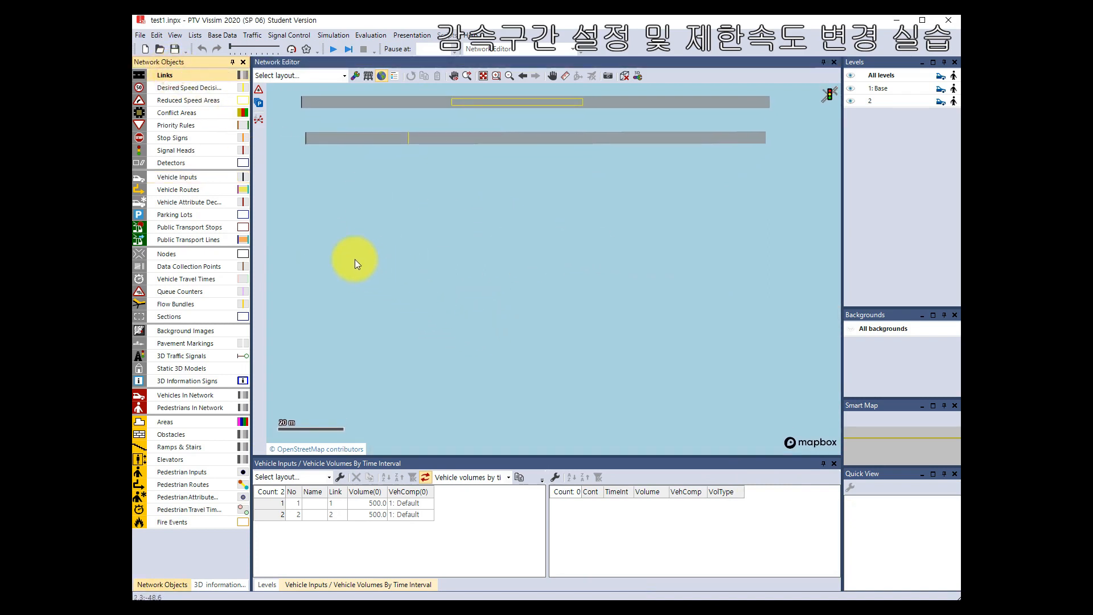
mouse_move(310, 233)
mouse_down()
mouse_move(531, 227)
mouse_move(626, 240)
mouse_move(523, 227)
mouse_move(613, 235)
mouse_up()
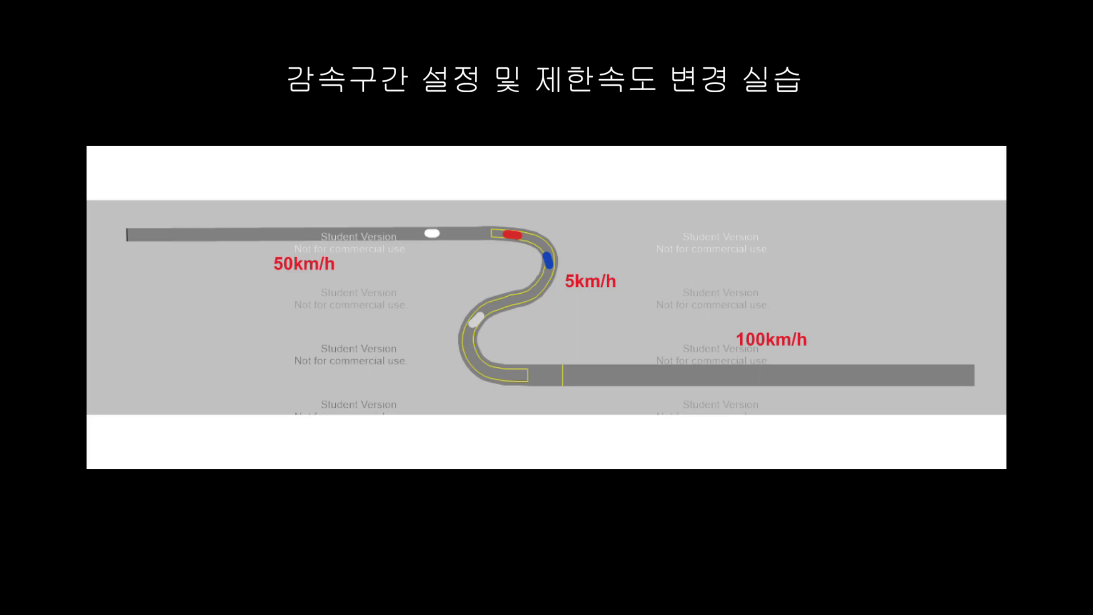
drag(307, 232, 621, 232)
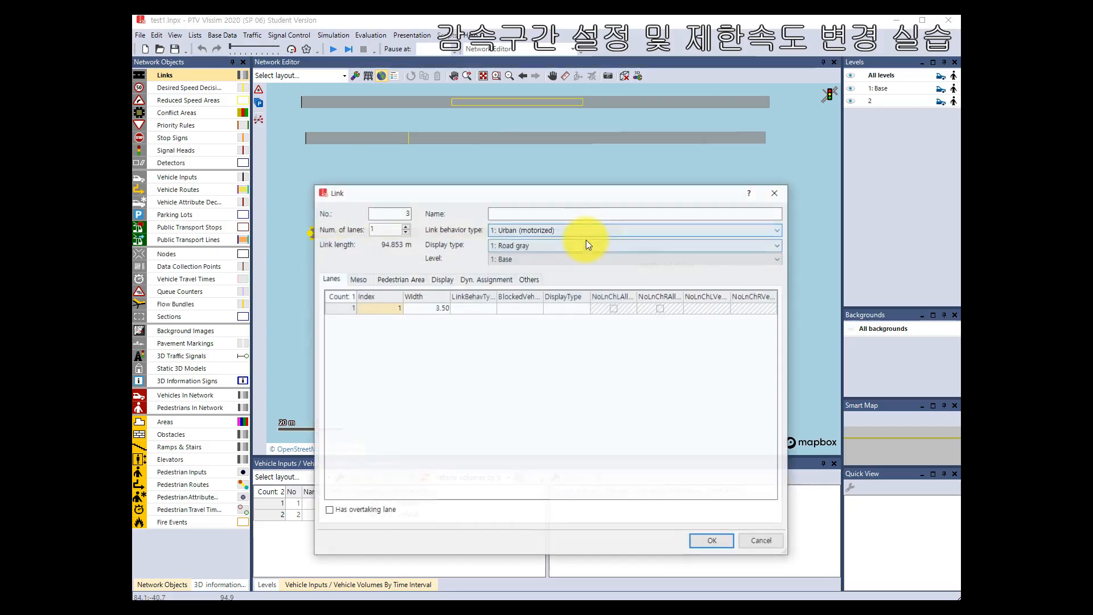
click(719, 541)
- Draw another single-lane link about 104 m long, below and to the right of the 95 m link
scroll(645, 327, down, 2)
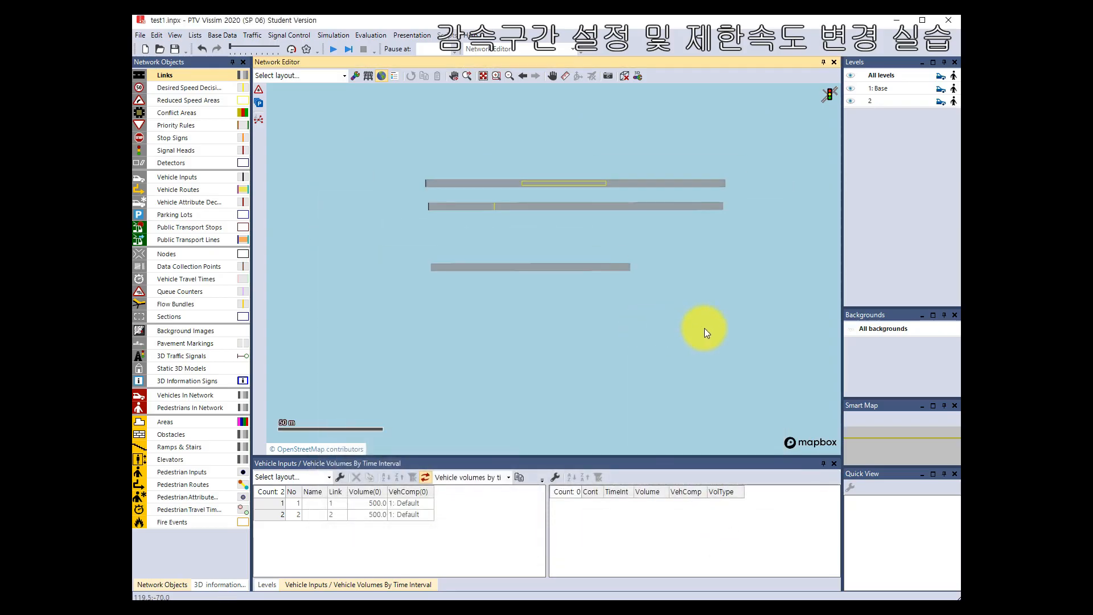
drag(700, 328, 742, 319)
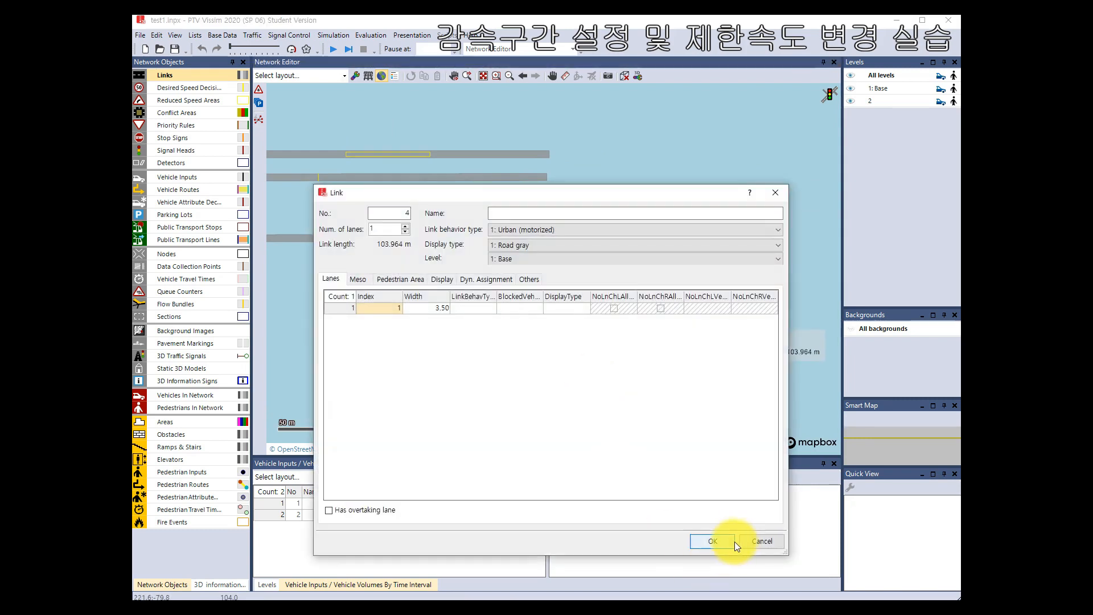
click(717, 541)
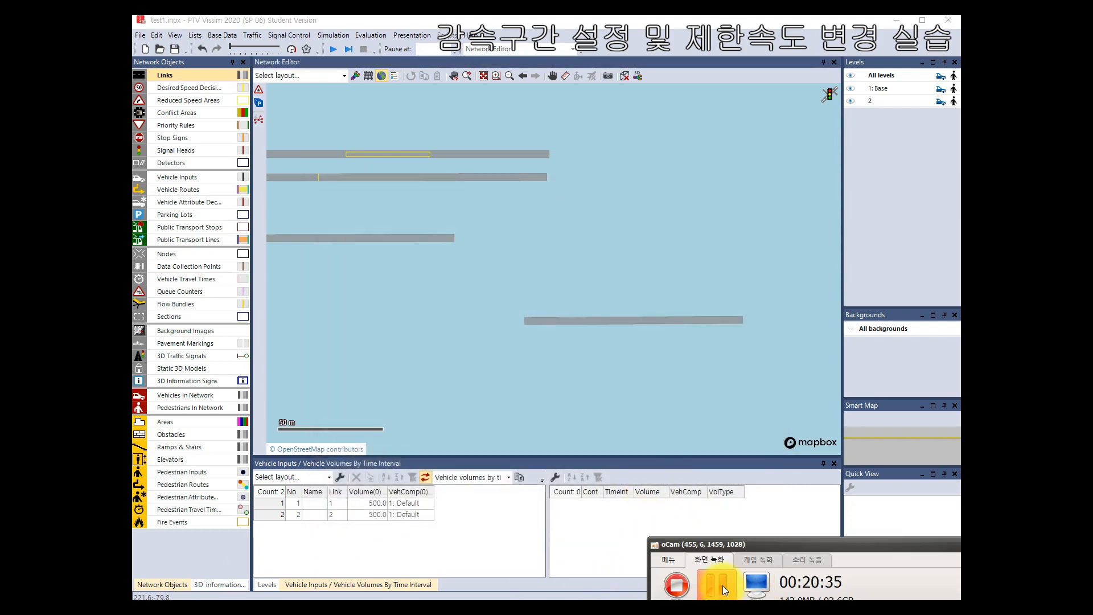
click(556, 337)
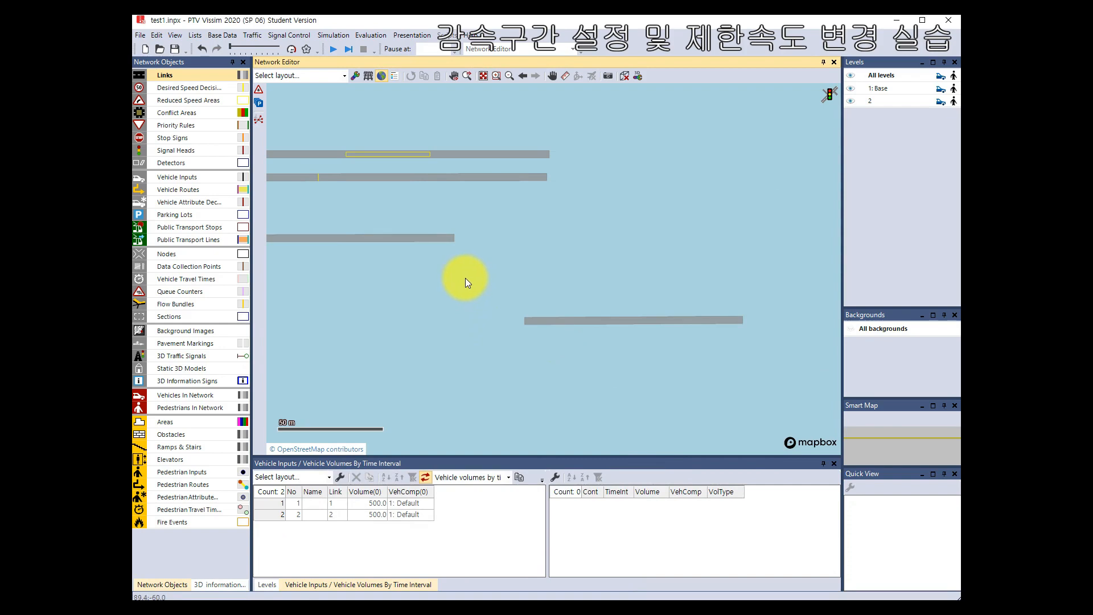
- Draw a short link about 13 m long from right to left between the two new links and adjust its position
drag(518, 281, 490, 283)
click(709, 538)
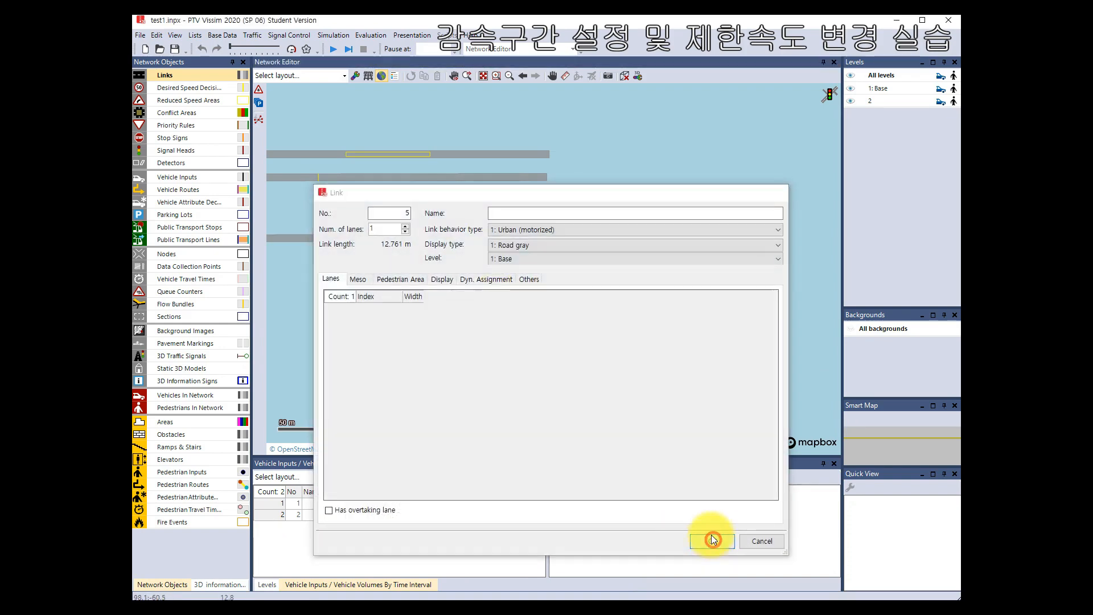
scroll(481, 270, up, 1)
click(506, 281)
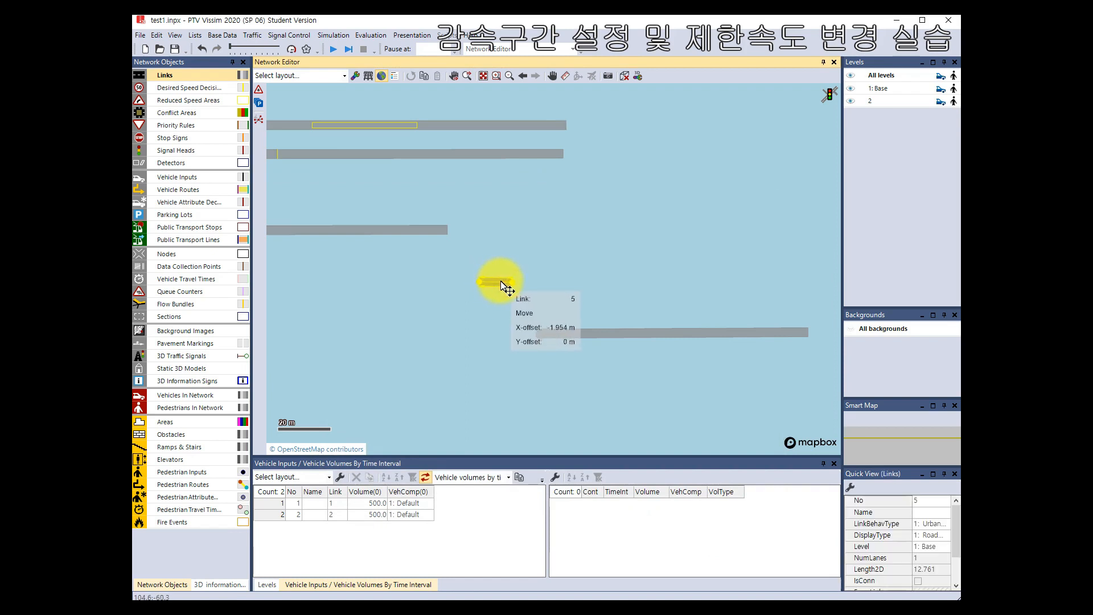
drag(518, 288, 517, 282)
click(568, 277)
- Connect the 95 m link's end to the short middle link's start and shape the connector's points into a rightward U-turn
drag(445, 230, 511, 281)
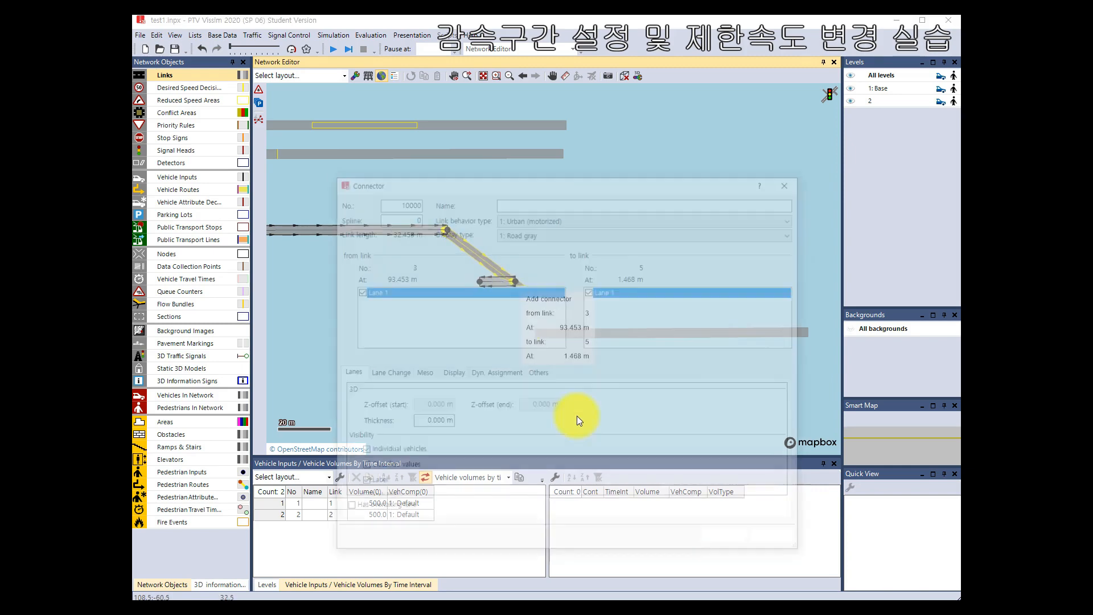
click(728, 540)
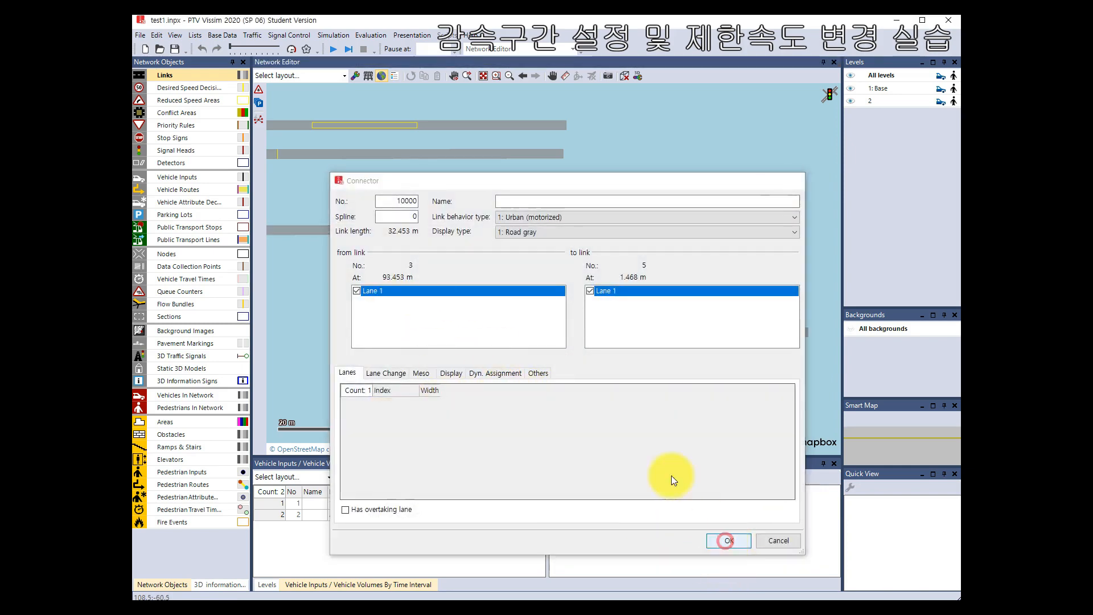
click(479, 258)
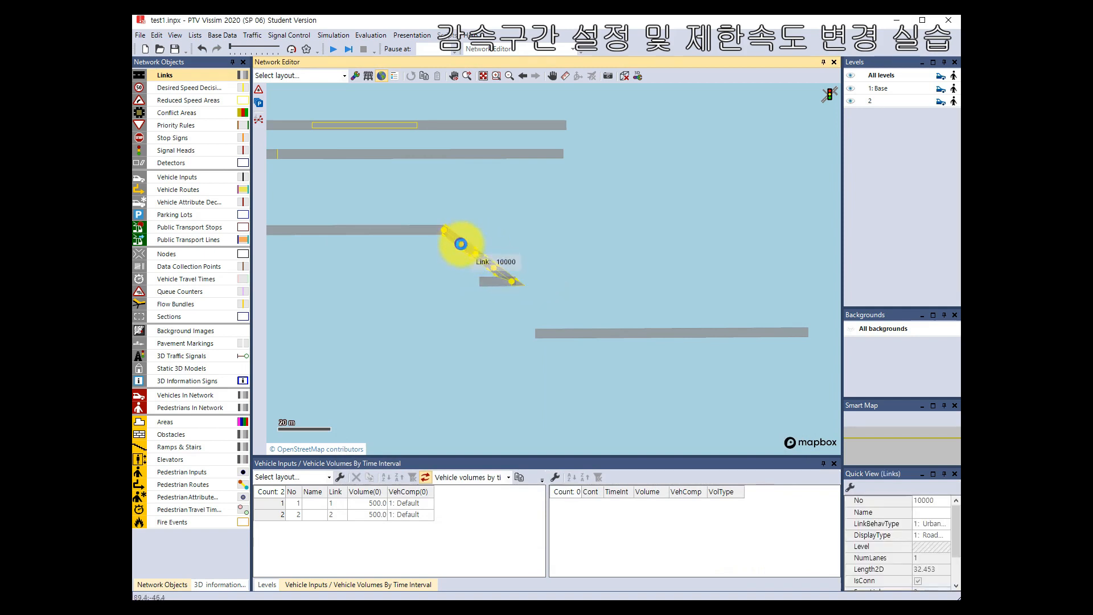
drag(464, 246, 566, 256)
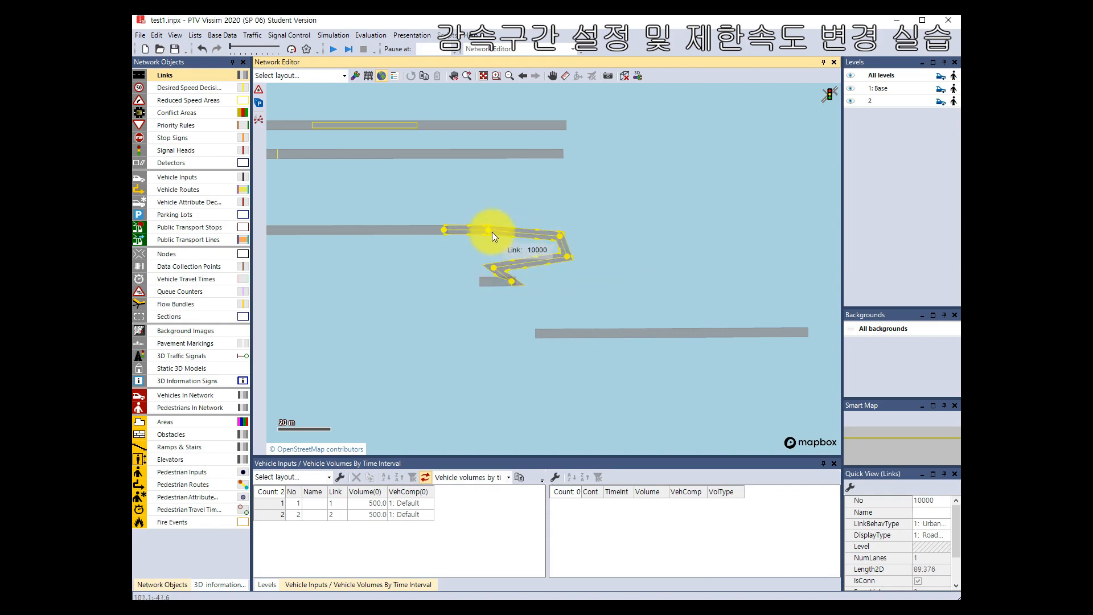
drag(487, 230, 514, 231)
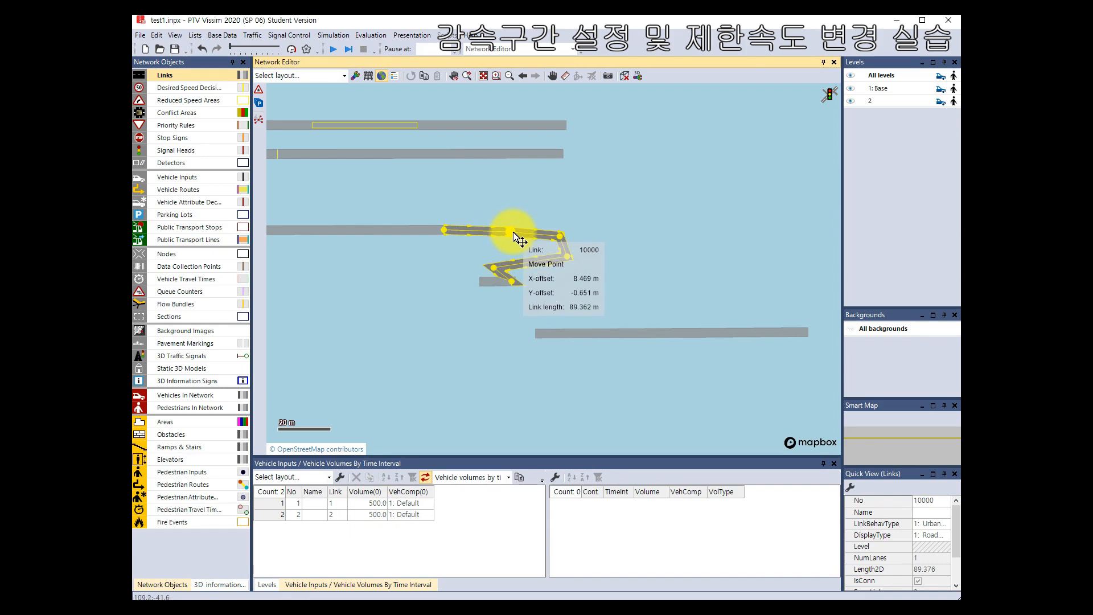
drag(514, 231, 511, 230)
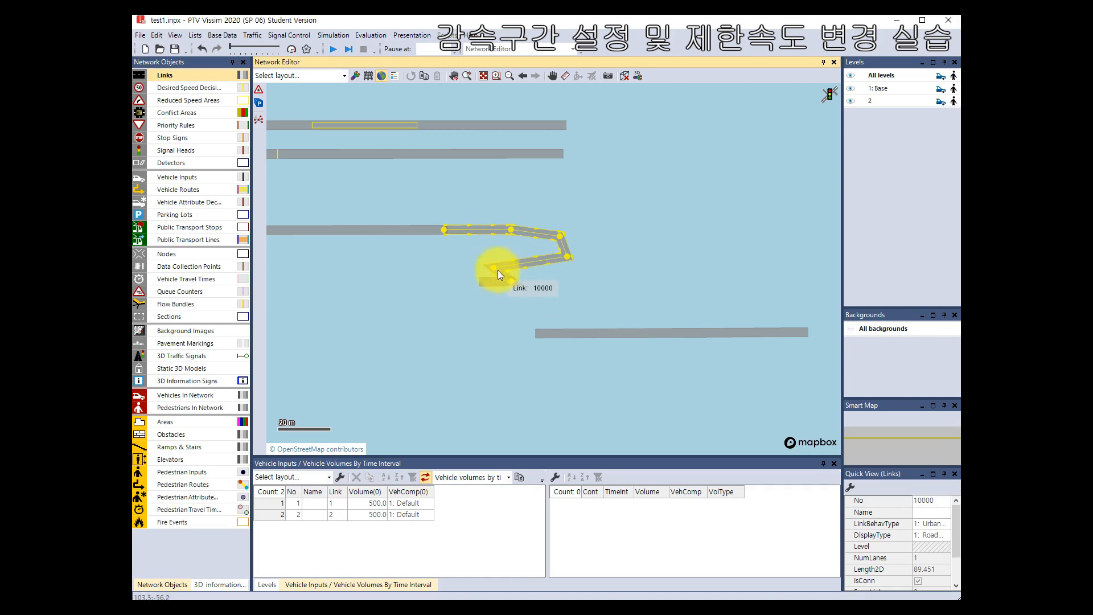
drag(498, 272, 557, 281)
click(473, 279)
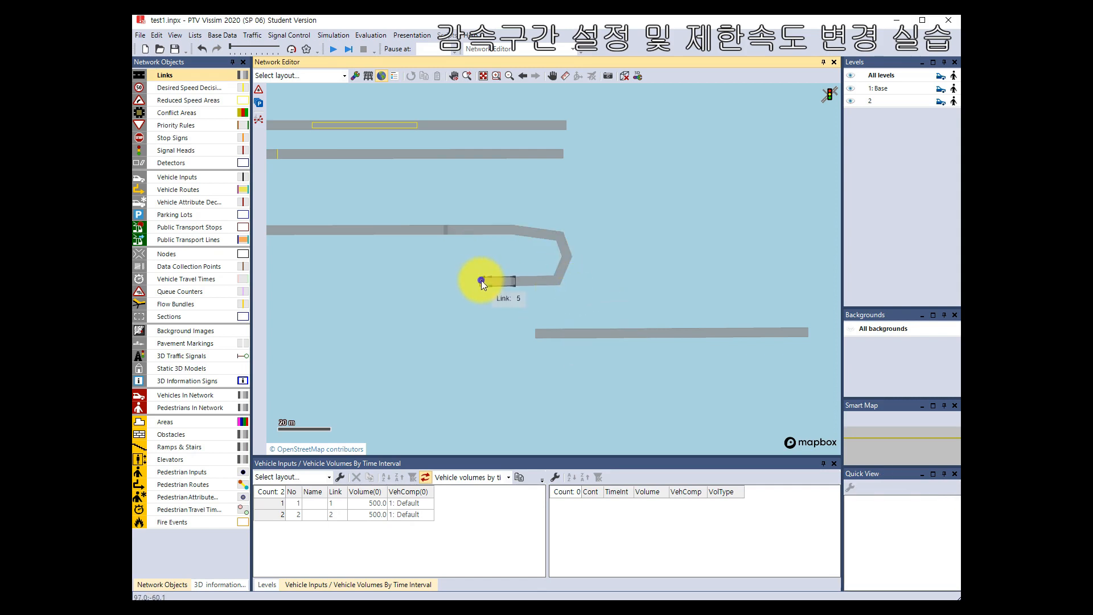
- Connect the short middle link's end to the start of the 104 m link and shape the connector into a leftward U-turn
drag(480, 280, 537, 335)
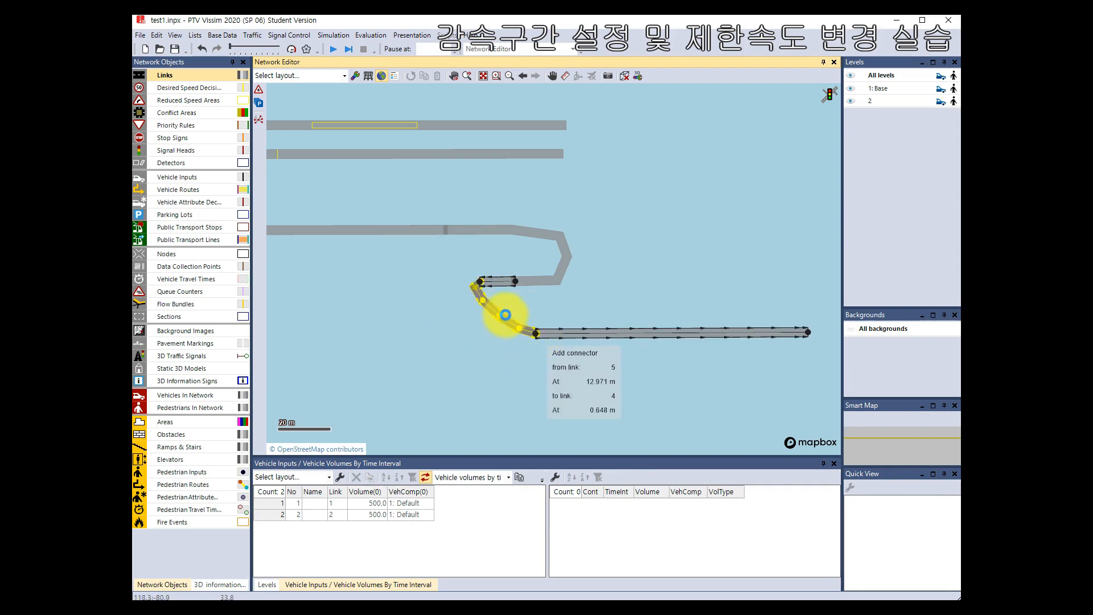
click(721, 535)
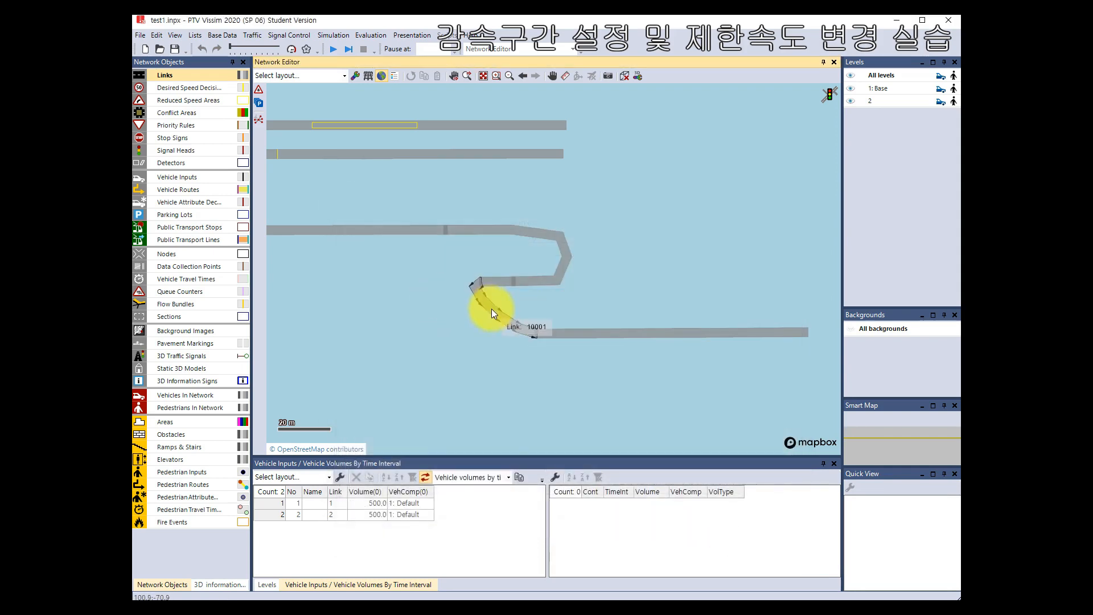
click(490, 309)
drag(487, 307, 451, 329)
click(480, 283)
click(468, 286)
drag(520, 330, 479, 339)
right_click(463, 330)
key(Escape)
- Adjust the upper connector's lower bend point and smooth the connector into a spline, keeping its current intermediate points
click(544, 282)
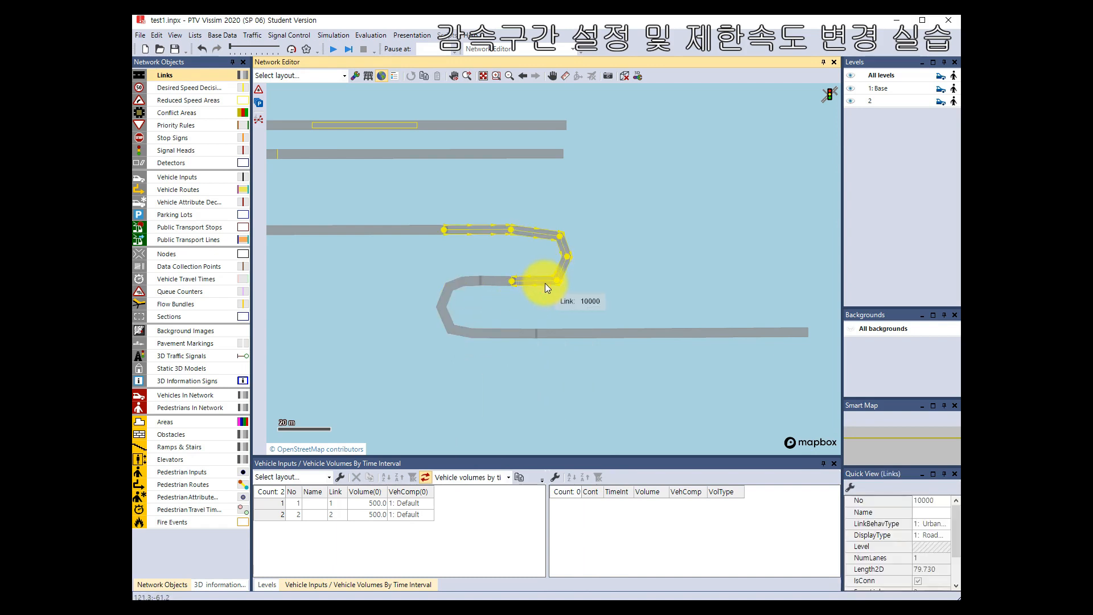
drag(559, 279, 554, 281)
right_click(555, 272)
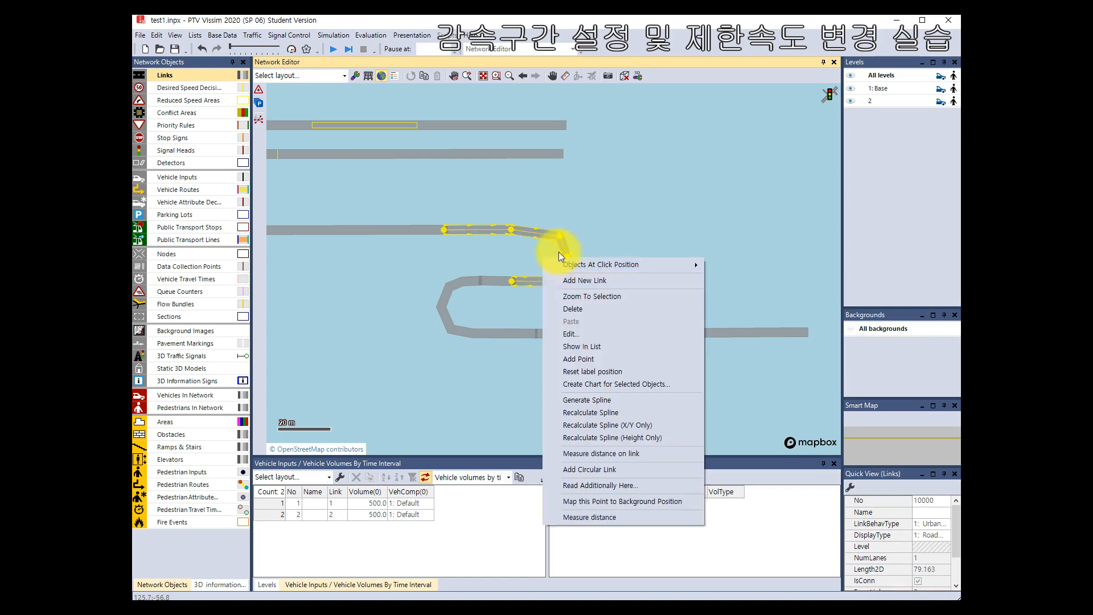
click(600, 395)
click(421, 340)
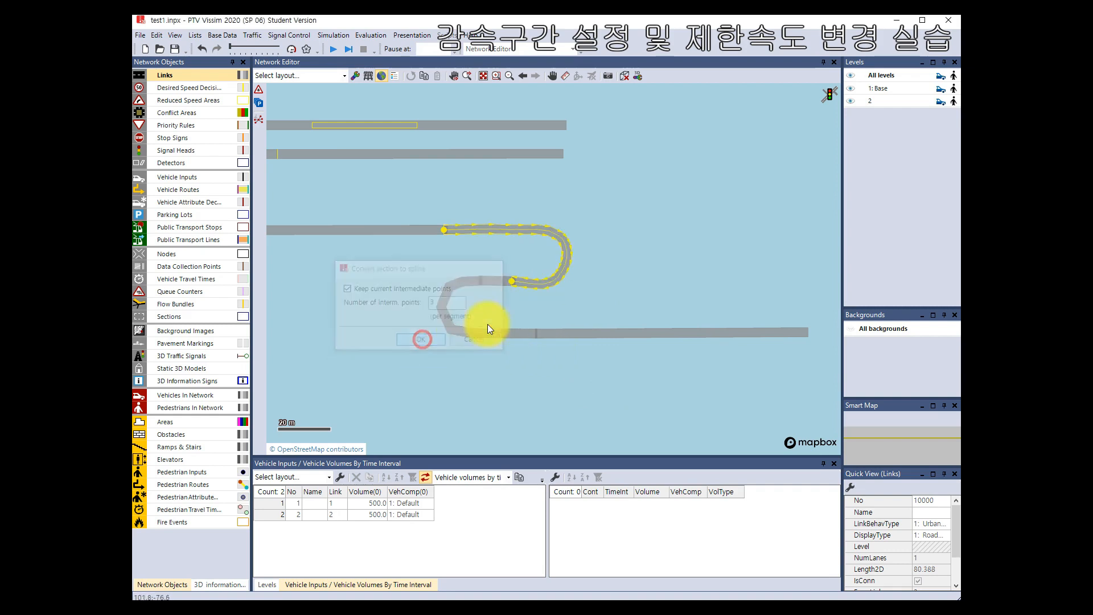
click(567, 309)
- Smooth the lower connector into a spline, keeping current intermediate points, with 3 intermediate points per segment
click(467, 329)
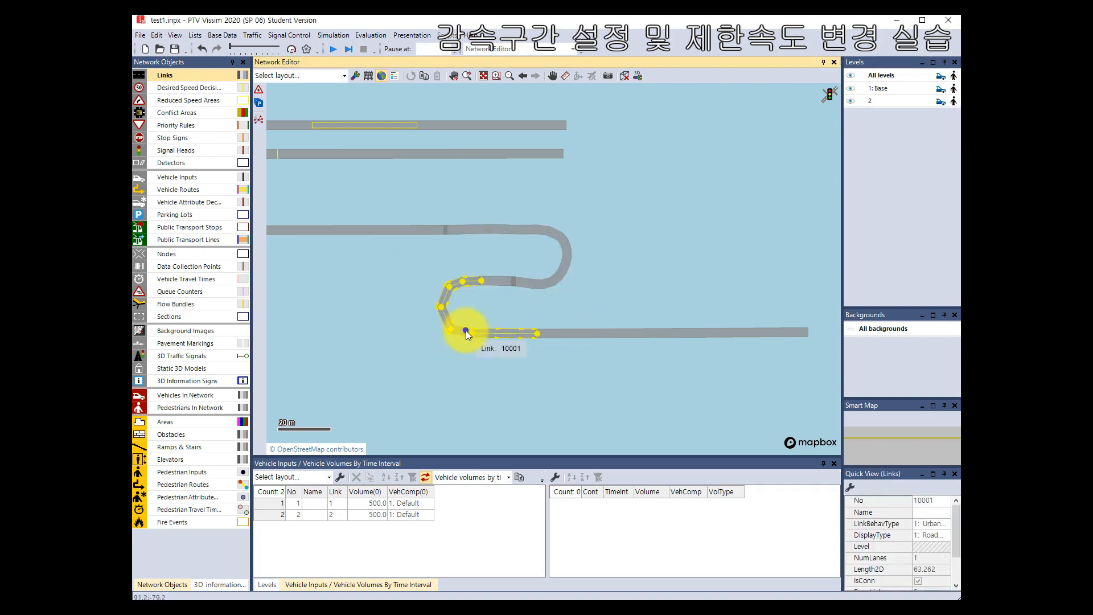
right_click(466, 329)
click(511, 458)
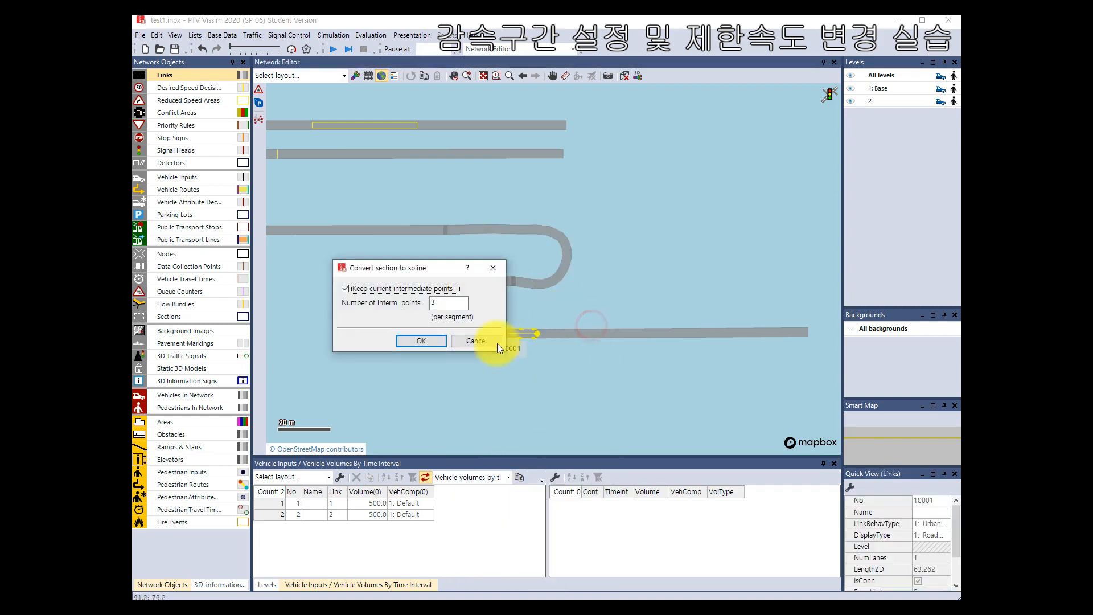
click(428, 340)
click(589, 307)
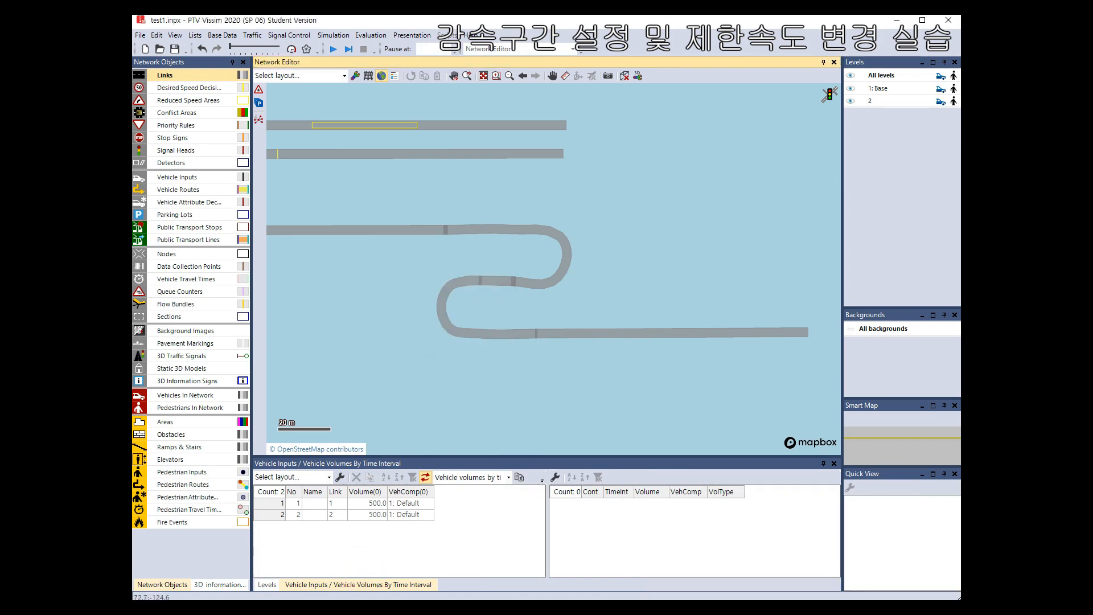
click(517, 330)
click(545, 301)
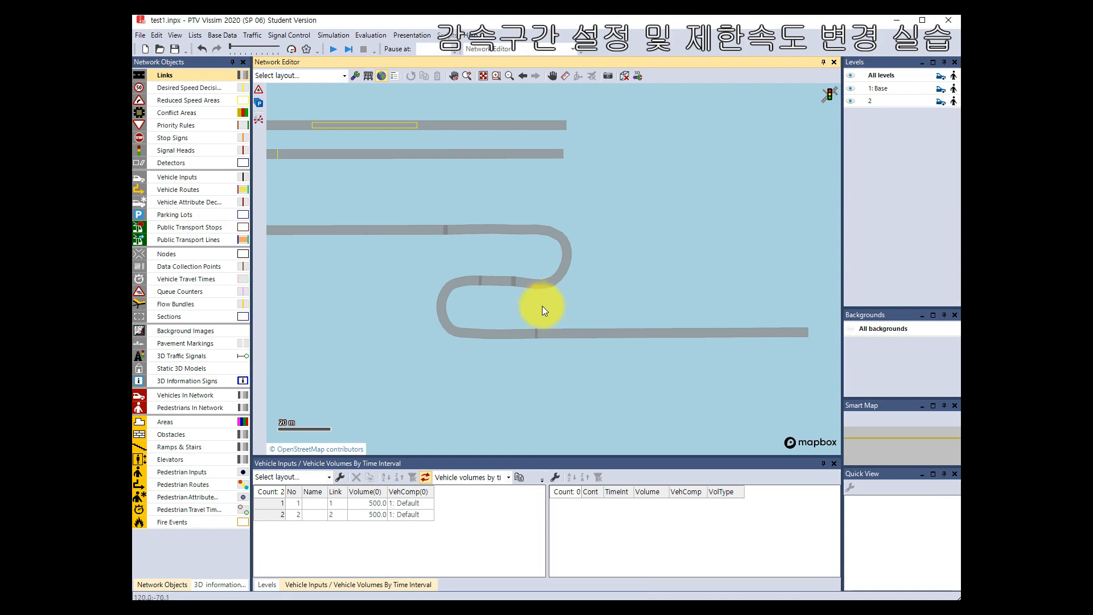
- Make Reduced Speed Areas the active network object type for the completed S-shaped road
scroll(541, 305, down, 2)
scroll(537, 309, up, 1)
scroll(557, 310, down, 1)
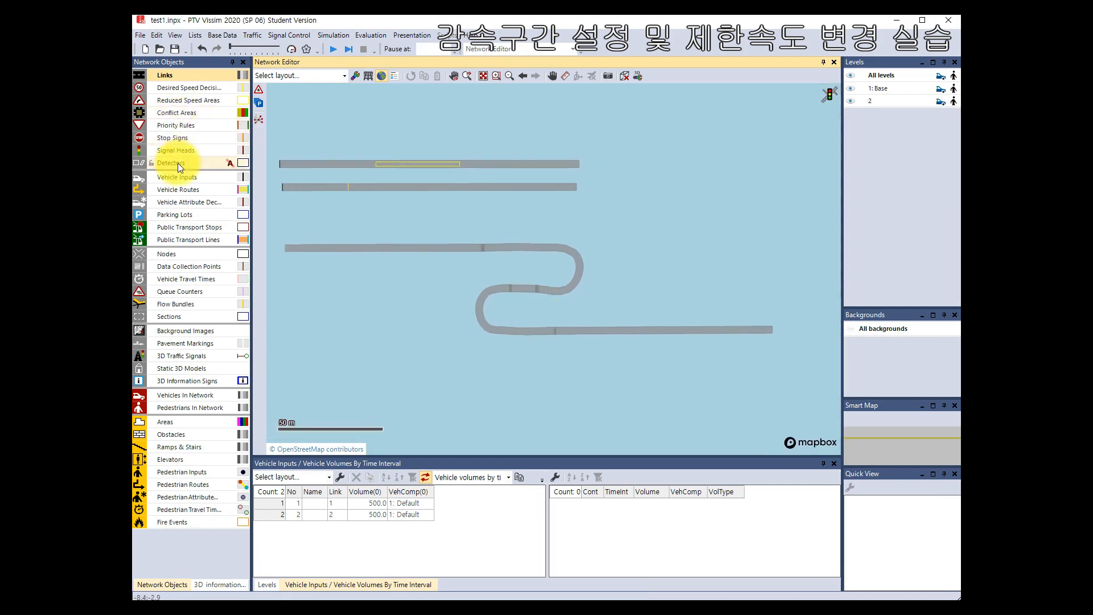
click(177, 100)
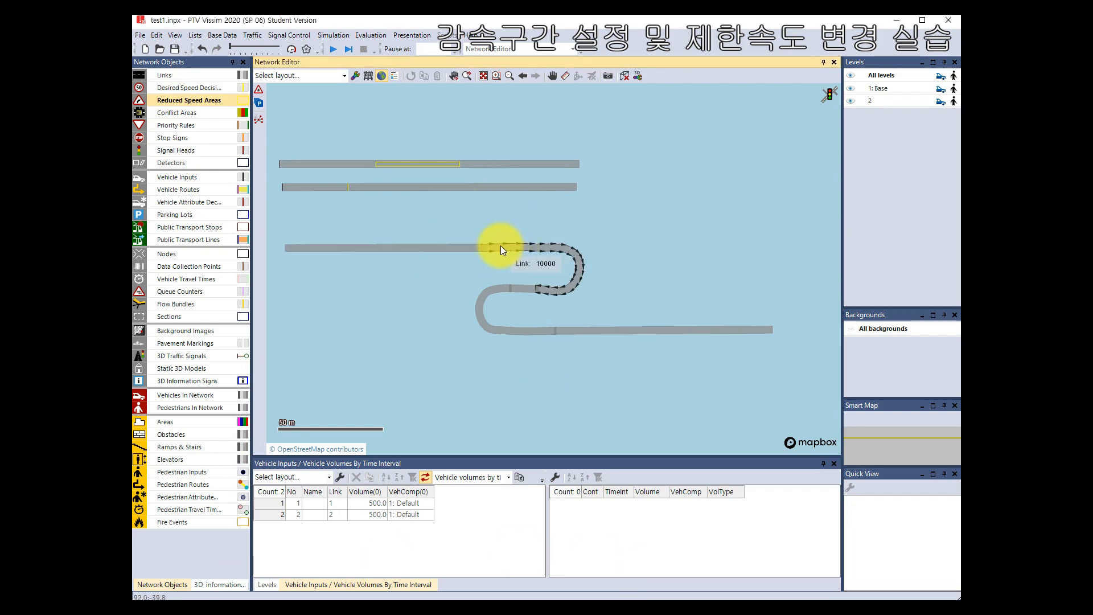
drag(500, 245, 539, 288)
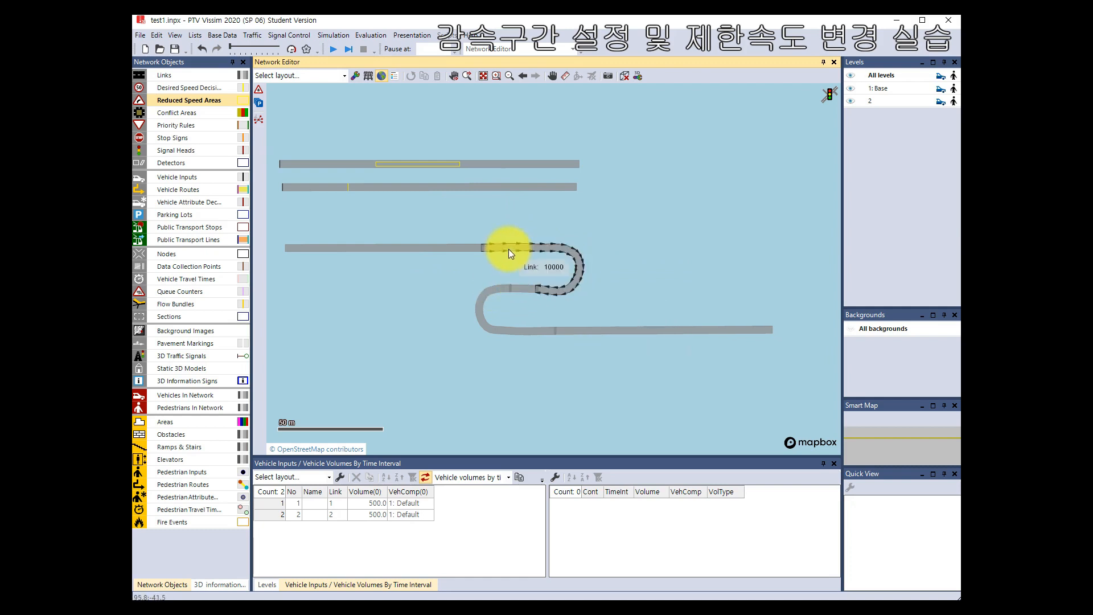
drag(508, 249, 534, 288)
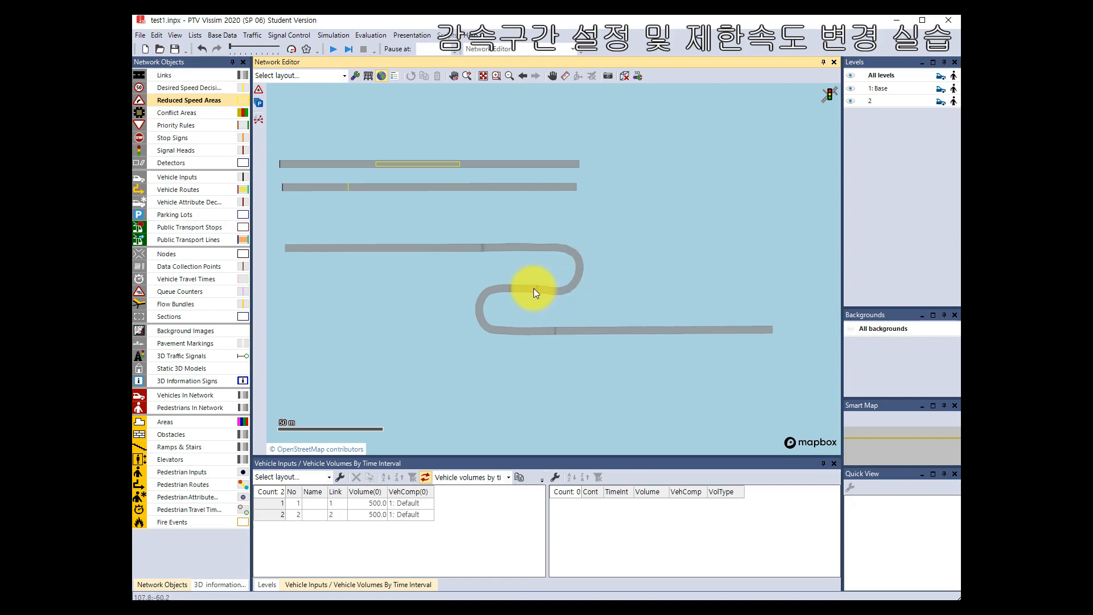
drag(501, 247, 539, 288)
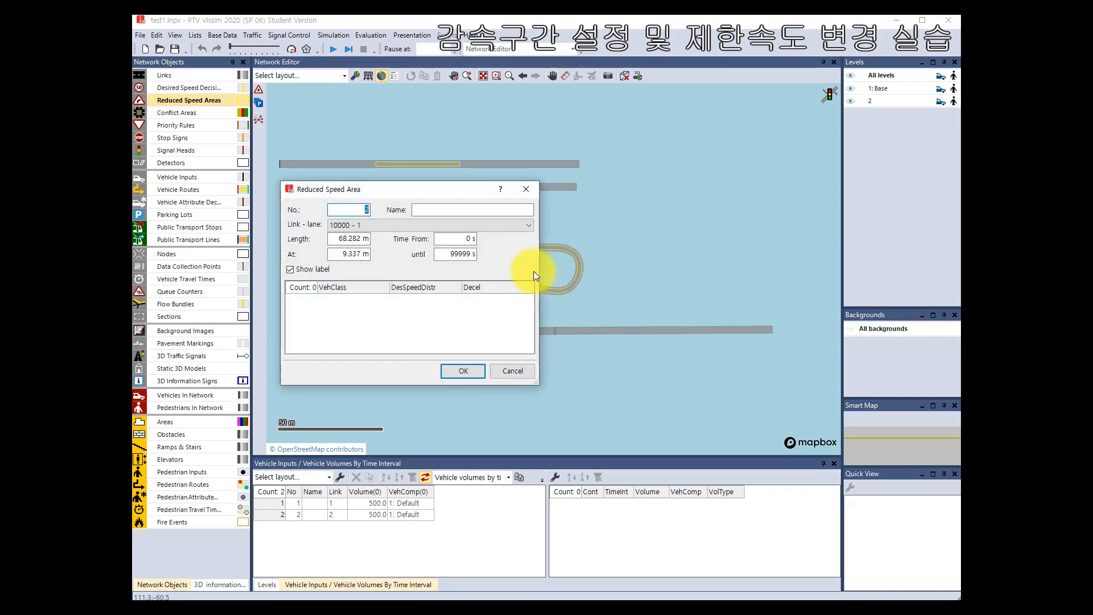
click(520, 373)
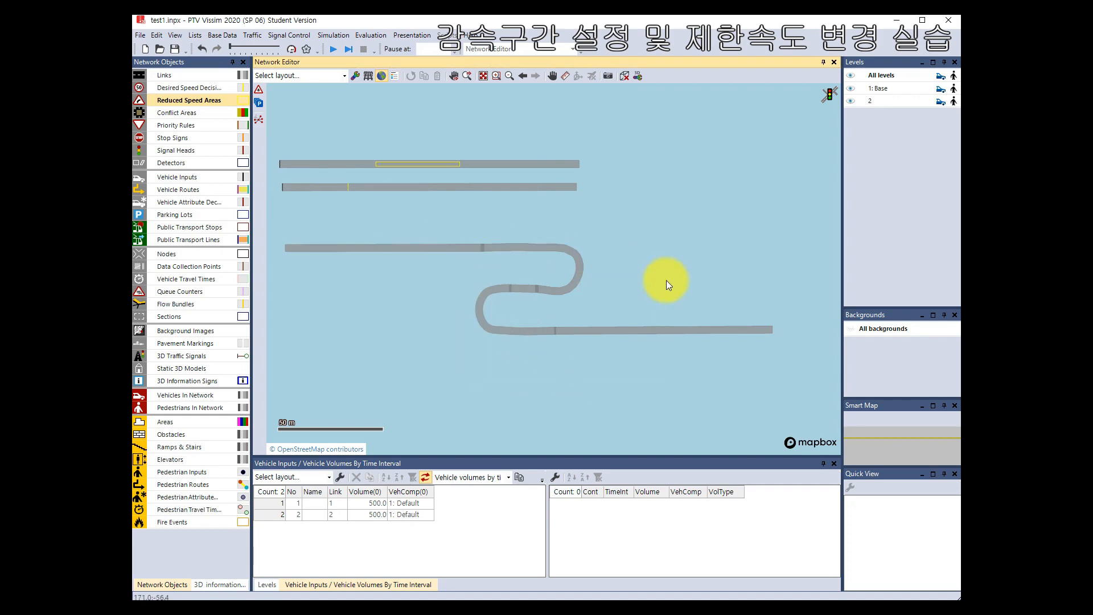
- Add a reduced speed area about 72 m long along the upper curve, with Car, HGV and Bus at 5 km/h
drag(494, 247, 541, 288)
right_click(435, 322)
click(439, 328)
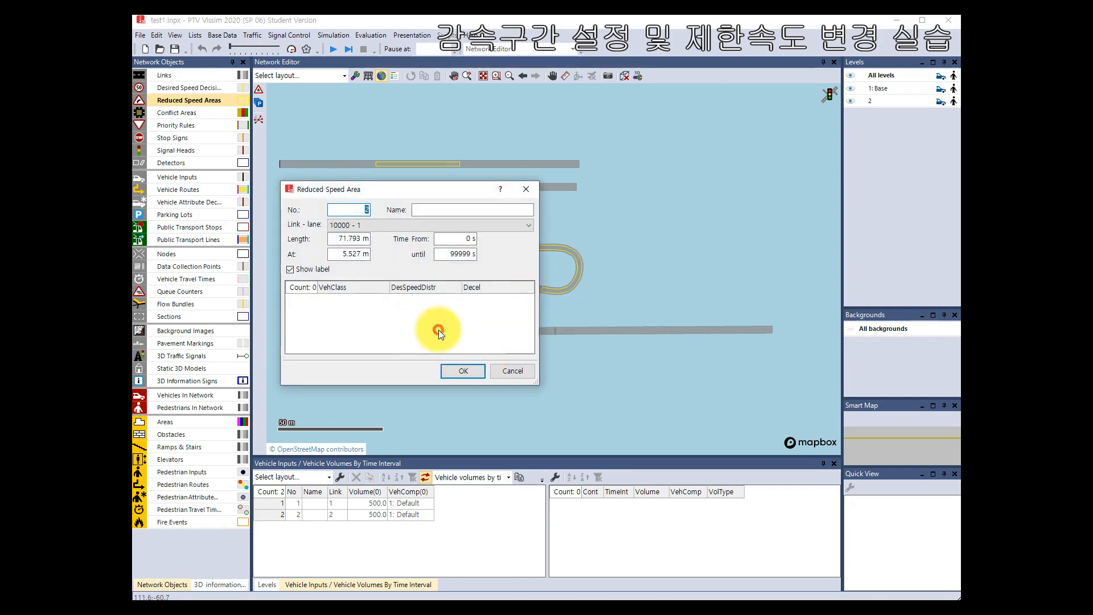
right_click(440, 328)
click(442, 332)
right_click(445, 334)
click(446, 339)
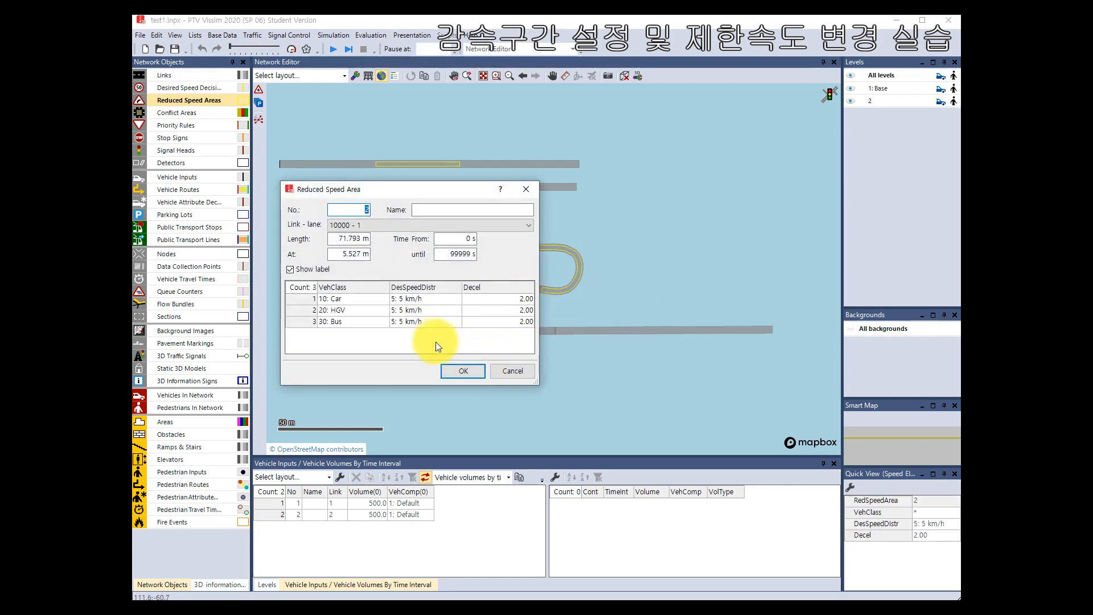
right_click(446, 342)
click(453, 342)
click(306, 335)
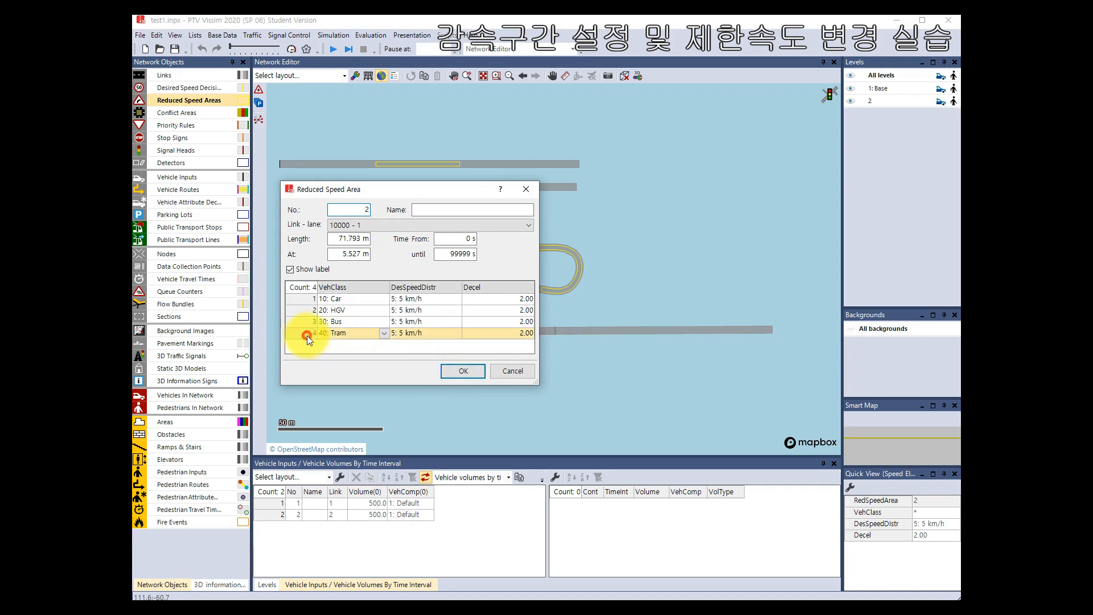
key(Delete)
click(476, 369)
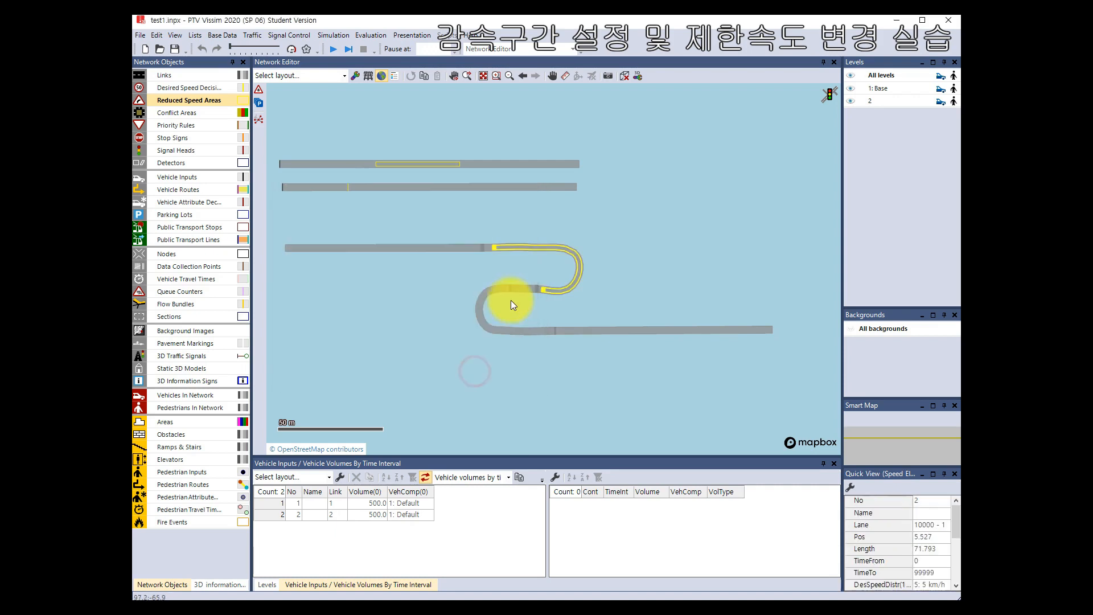
- Add a reduced speed area about 10 m long on the short middle link, with Car at 5 km/h
drag(531, 289, 511, 289)
right_click(387, 321)
click(404, 325)
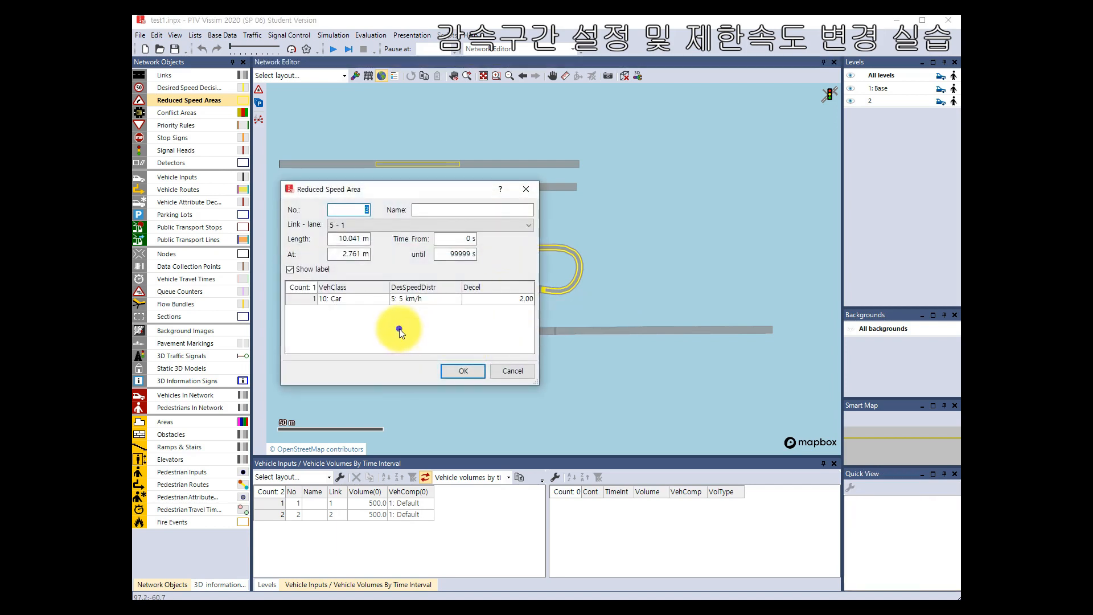
click(450, 374)
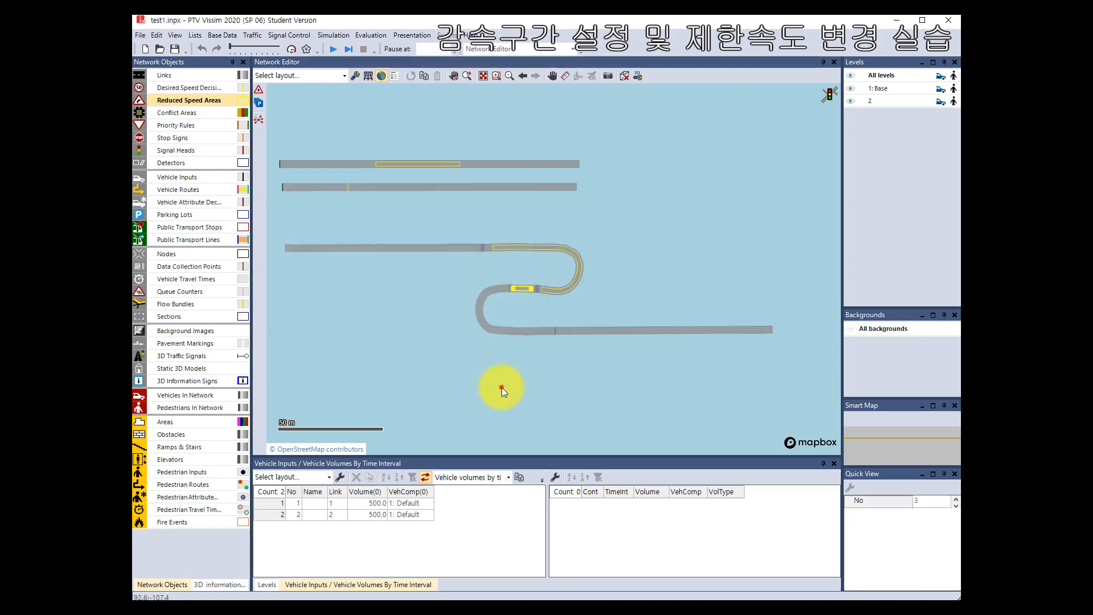
- Add a reduced speed area about 59 m long along the lower curve, with Car, HGV and Bus at 5 km/h
drag(505, 287, 550, 330)
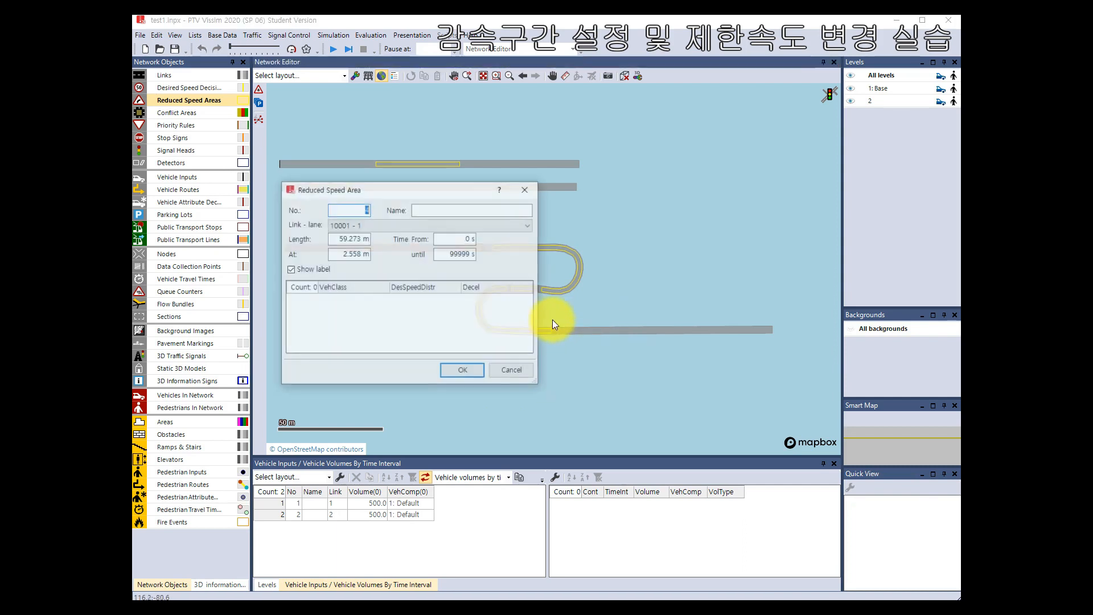
right_click(438, 325)
click(452, 333)
right_click(433, 327)
click(452, 336)
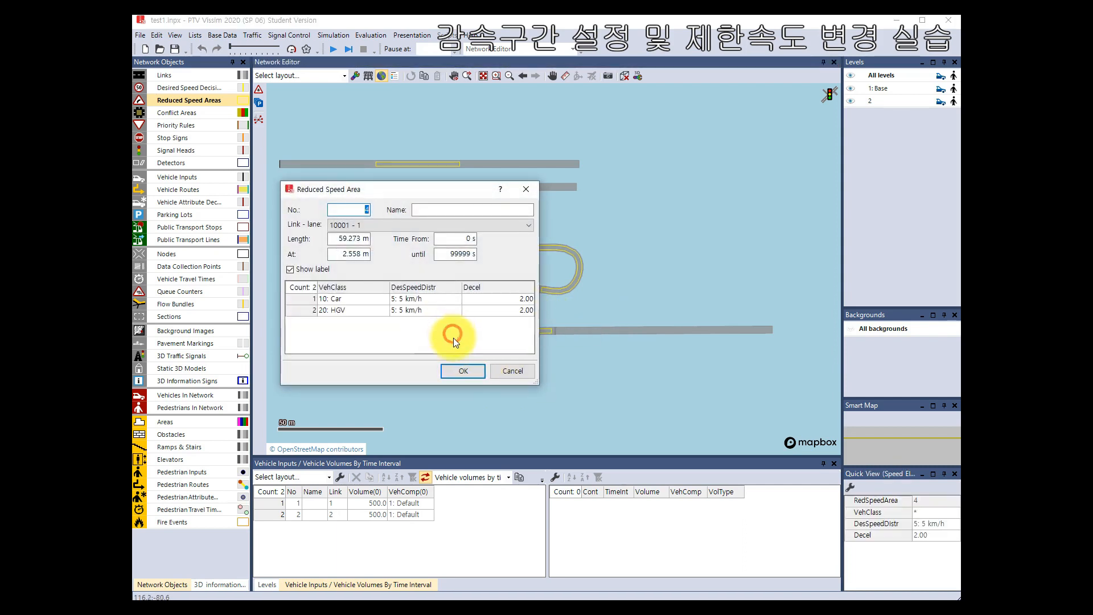
right_click(451, 344)
click(471, 350)
click(596, 381)
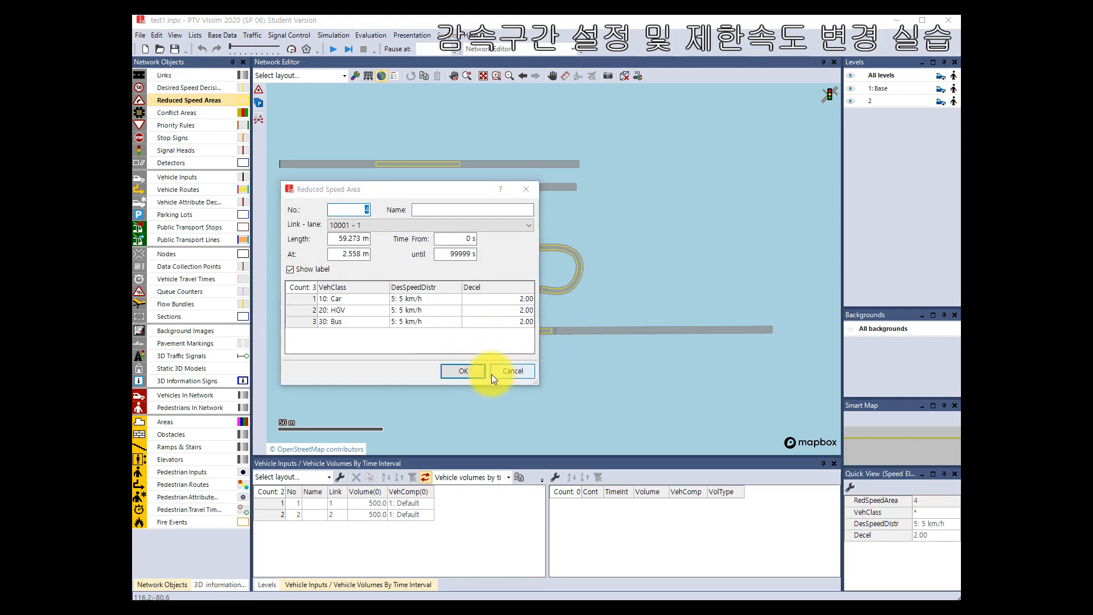
click(461, 370)
- Place a desired speed decision about 5.3 m into the final straight link, with Car set to 100 km/h
click(204, 87)
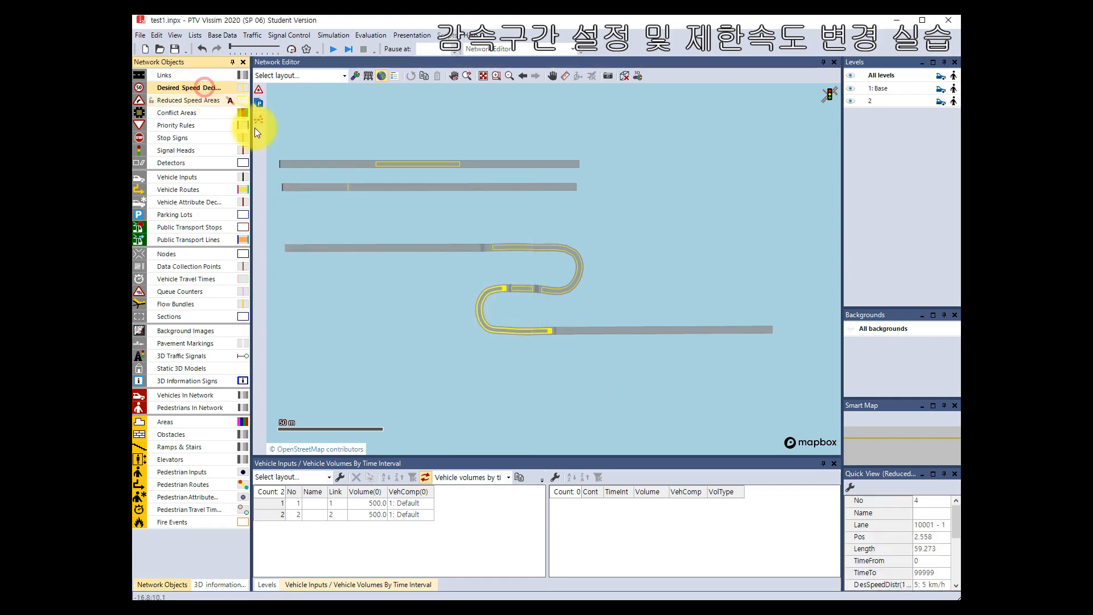
right_click(564, 330)
right_click(366, 369)
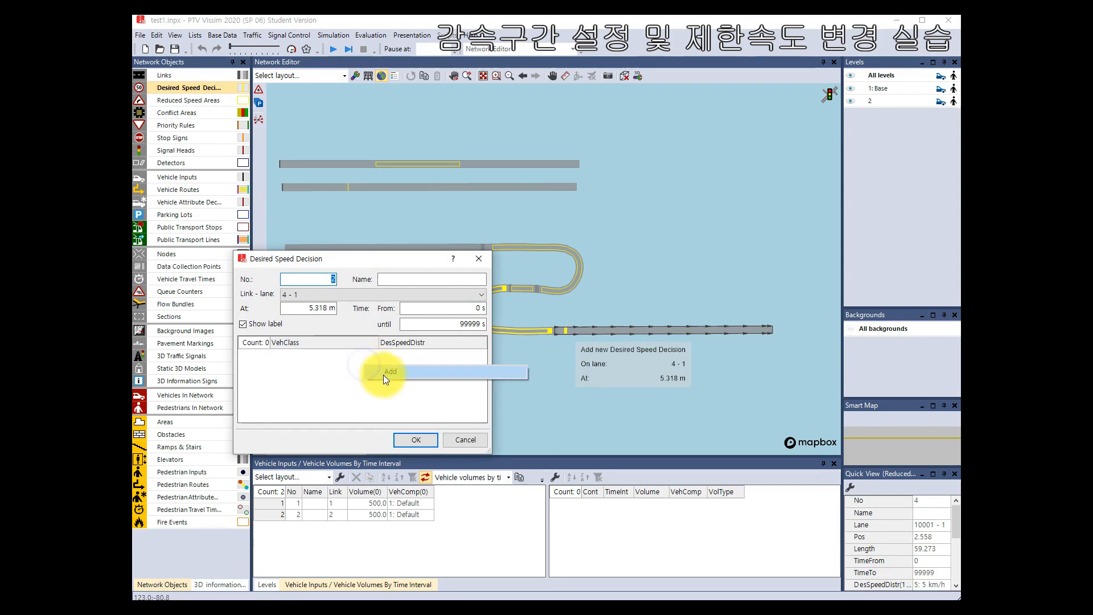
click(384, 376)
click(398, 353)
click(436, 358)
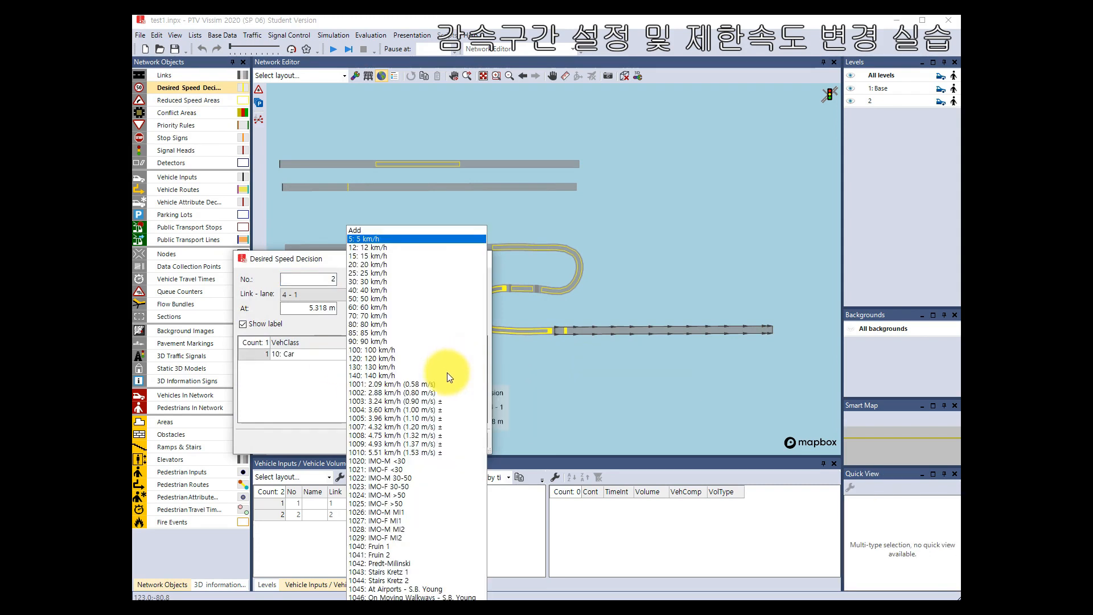
click(386, 352)
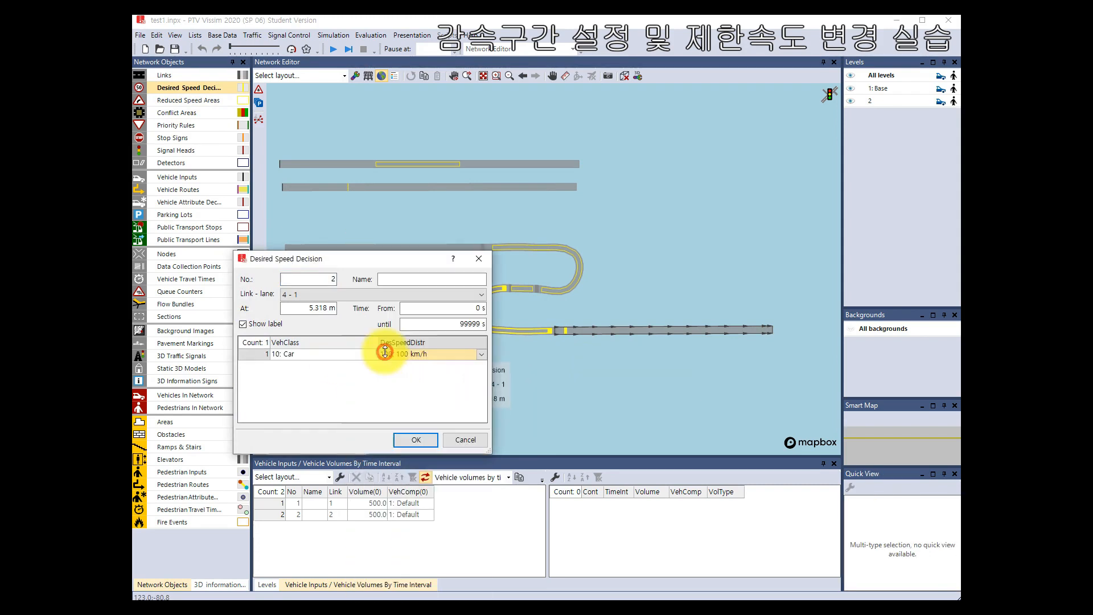
click(416, 439)
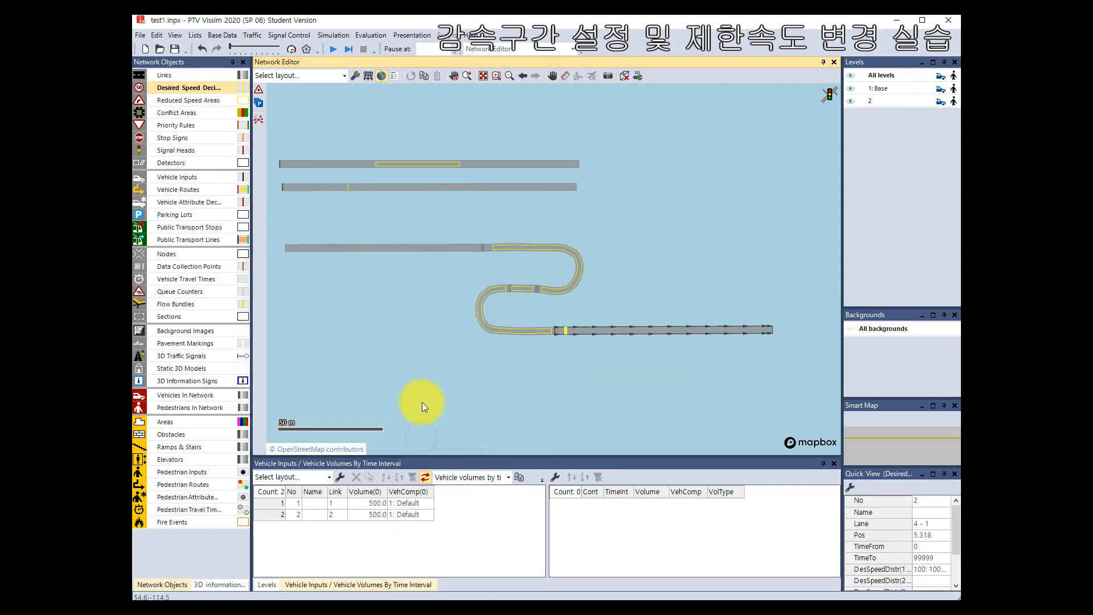
- Add the HGV and Bus classes at 100 km/h to the desired speed decision on the final link
double_click(567, 335)
right_click(343, 375)
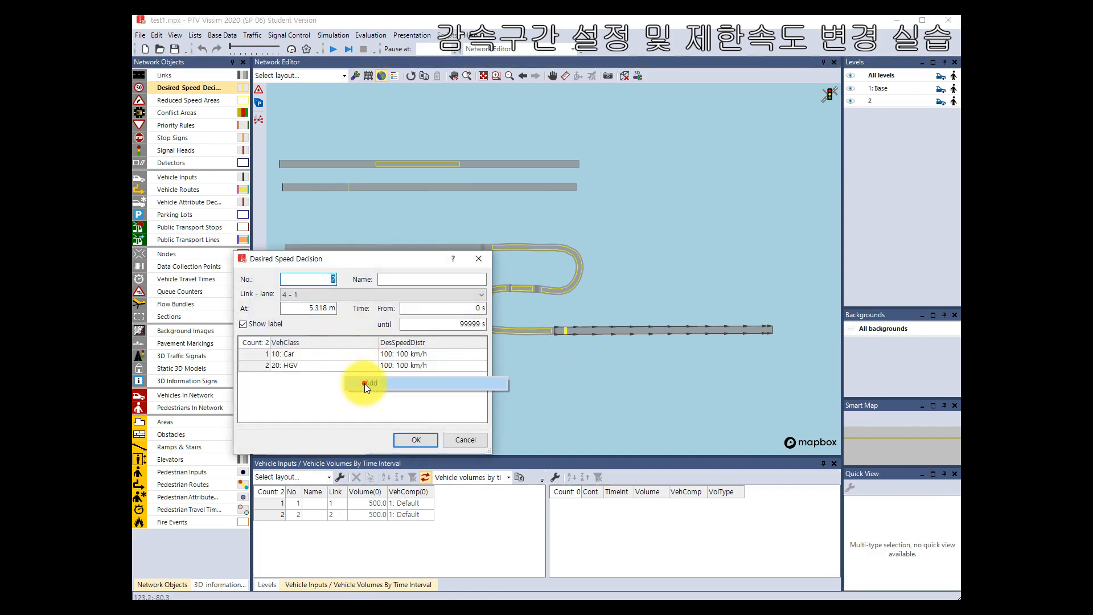
click(364, 384)
click(416, 439)
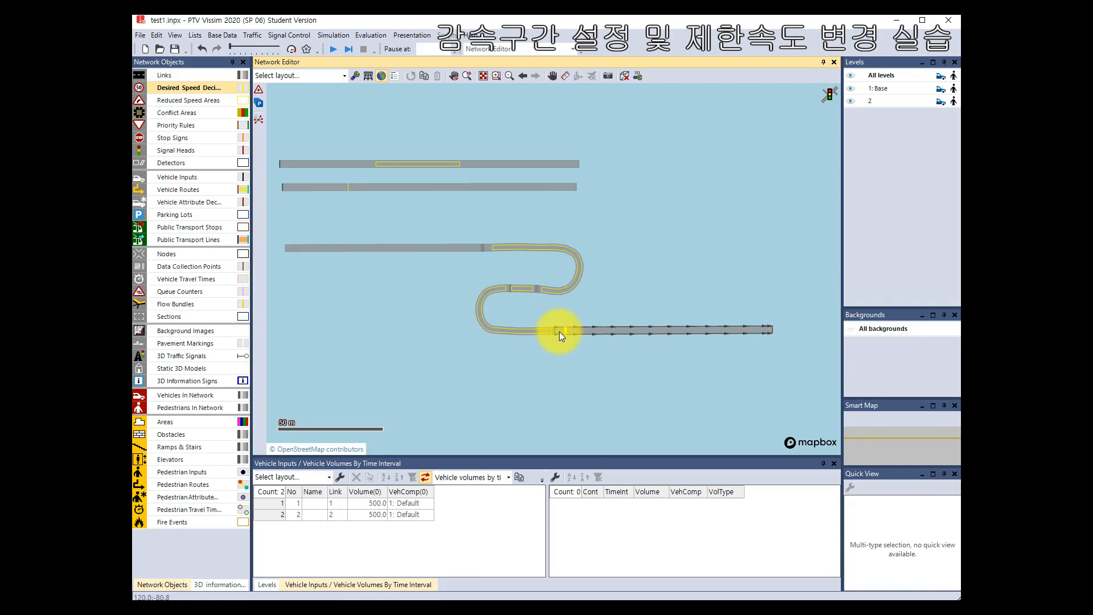
click(568, 358)
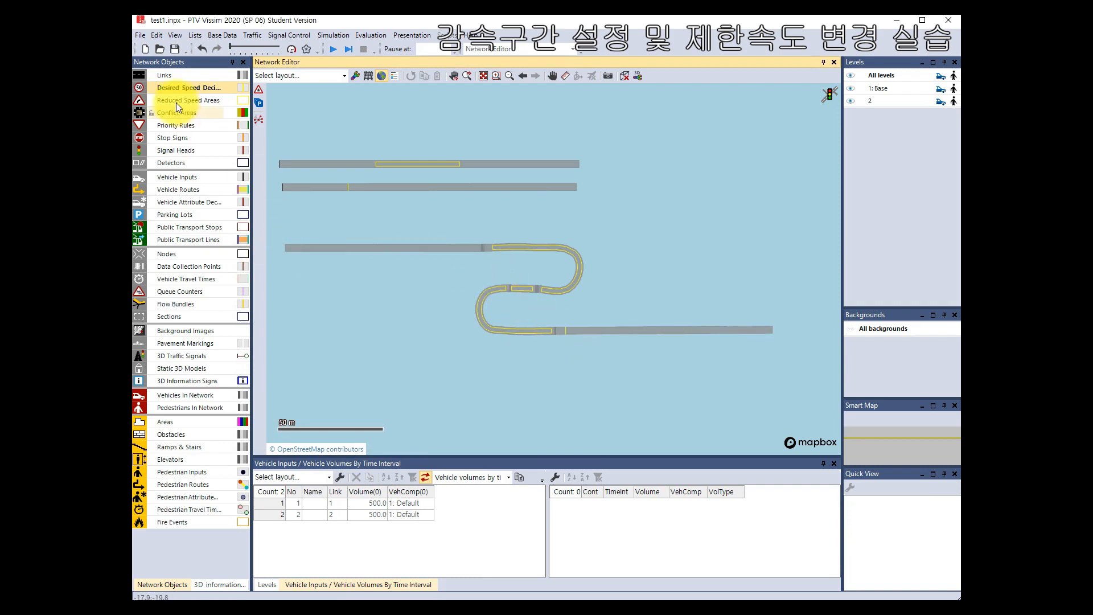
- Add a vehicle input with a volume of 500 at the start of the S-shaped road's first link
click(174, 178)
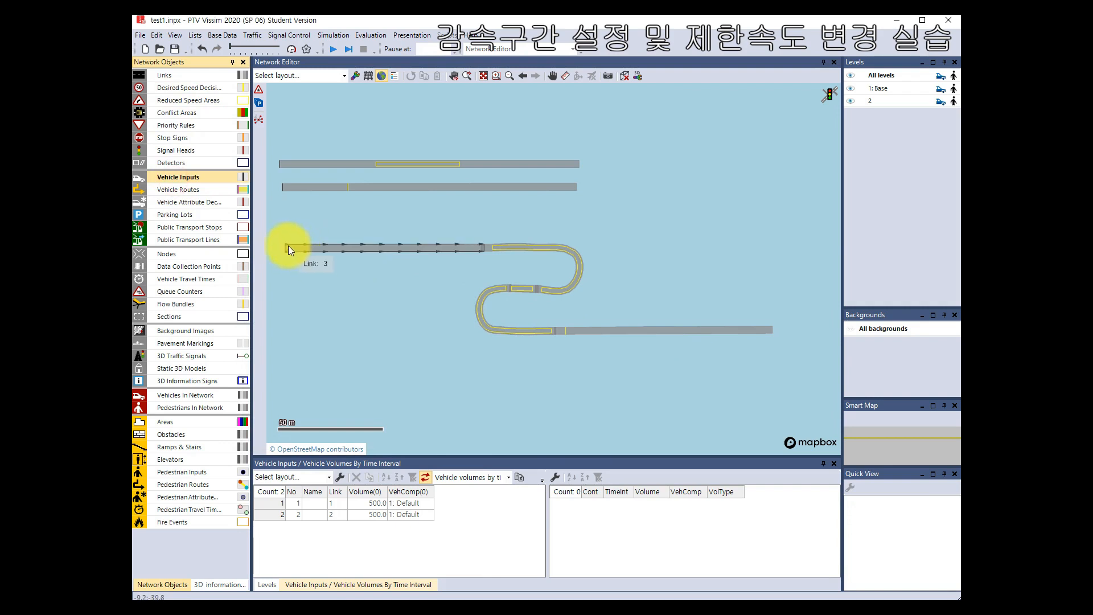
ctrl+right_click(289, 247)
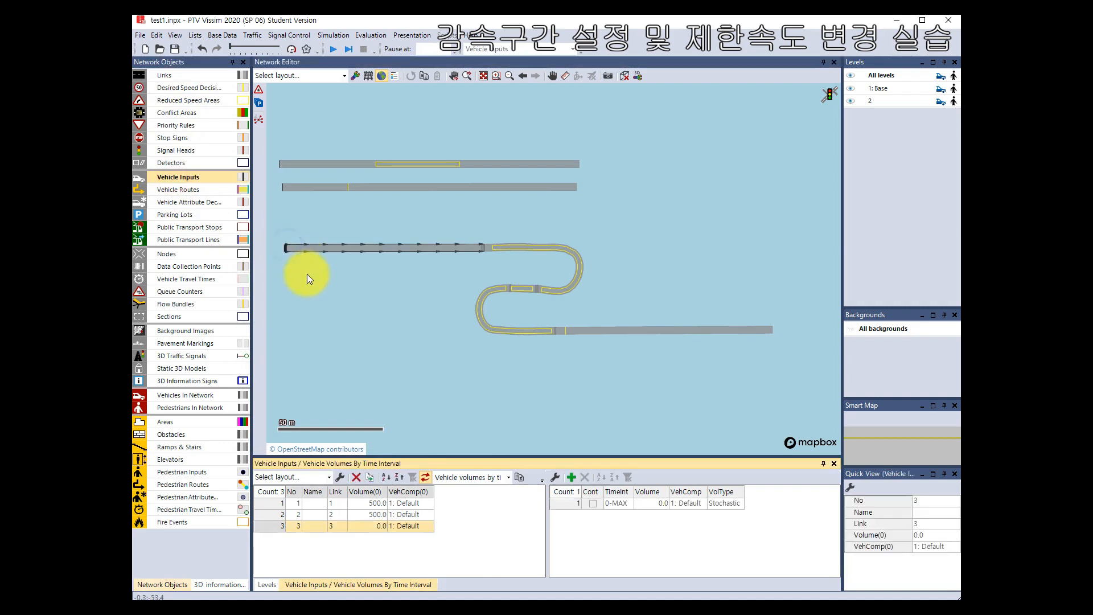
click(427, 527)
click(461, 535)
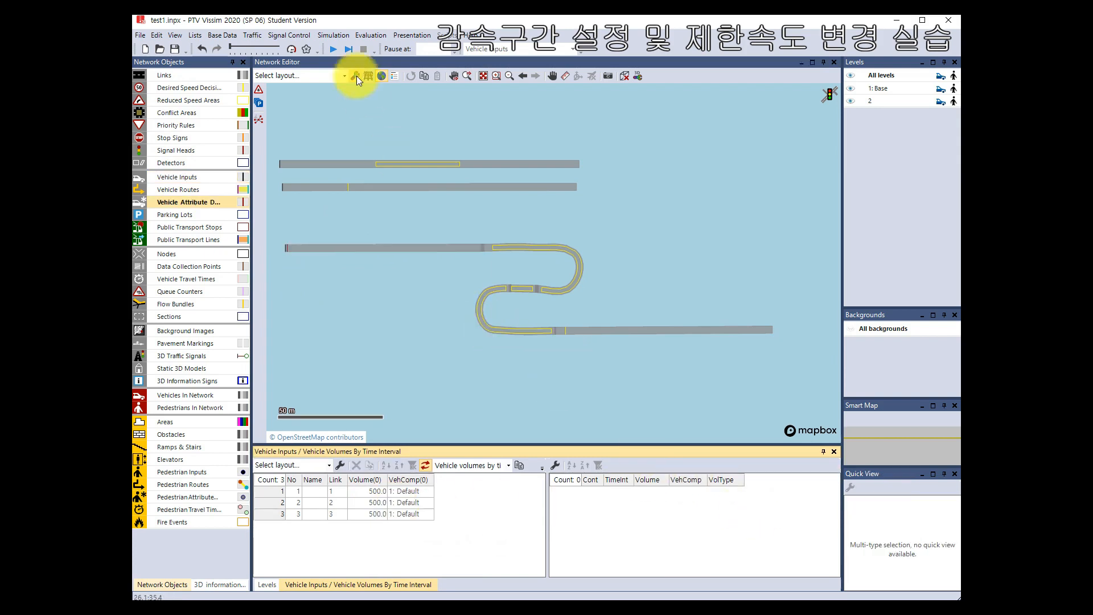
- Review the Default vehicle composition's desired speeds and relative flows, and close its list
click(248, 35)
mouse_move(294, 86)
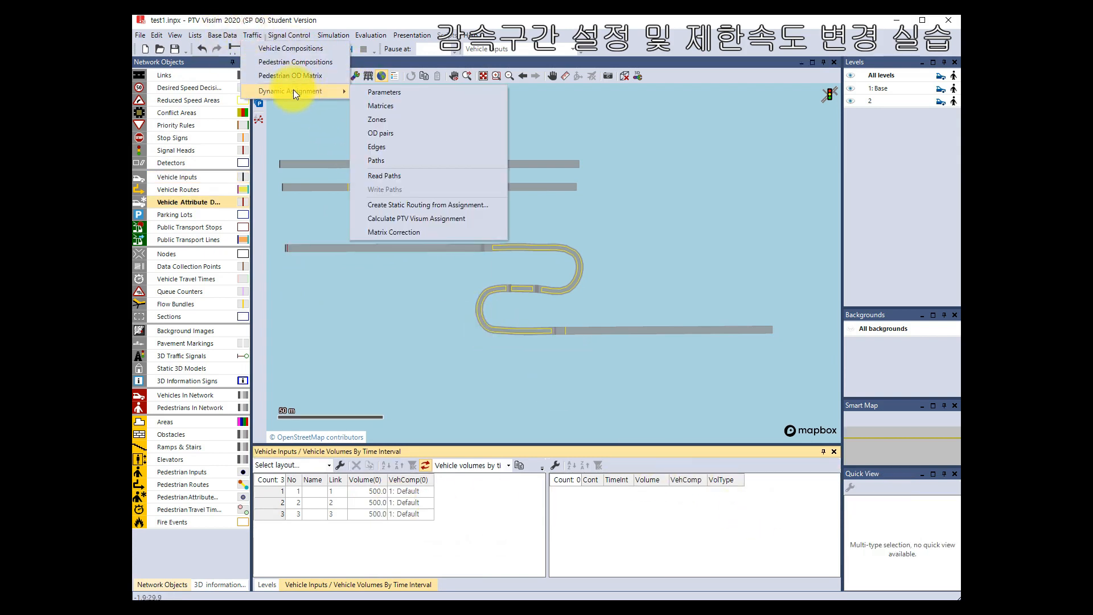
click(300, 51)
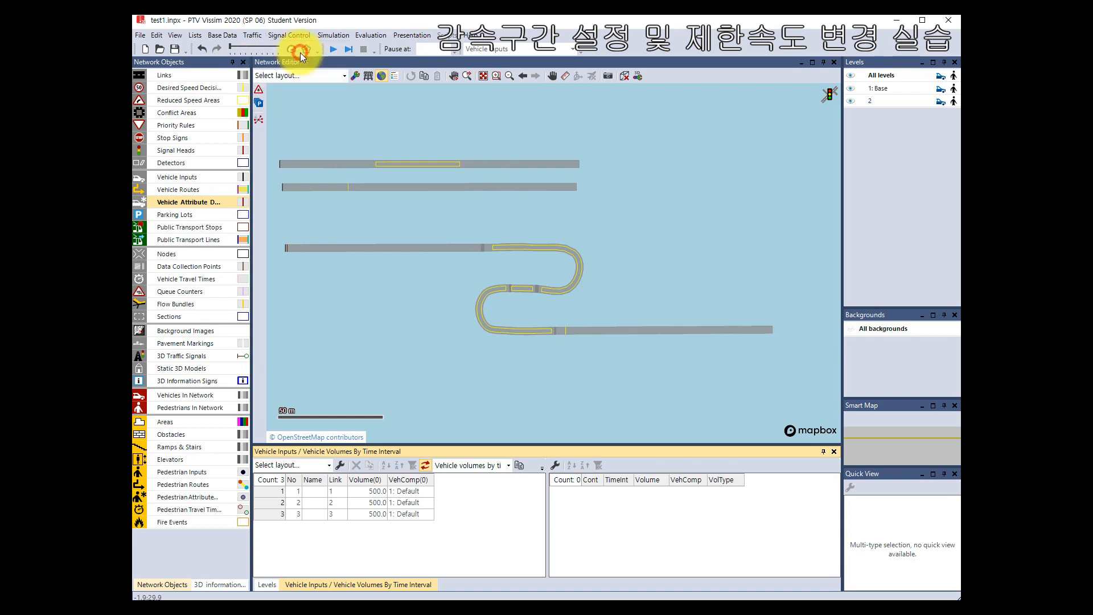
drag(615, 392, 618, 472)
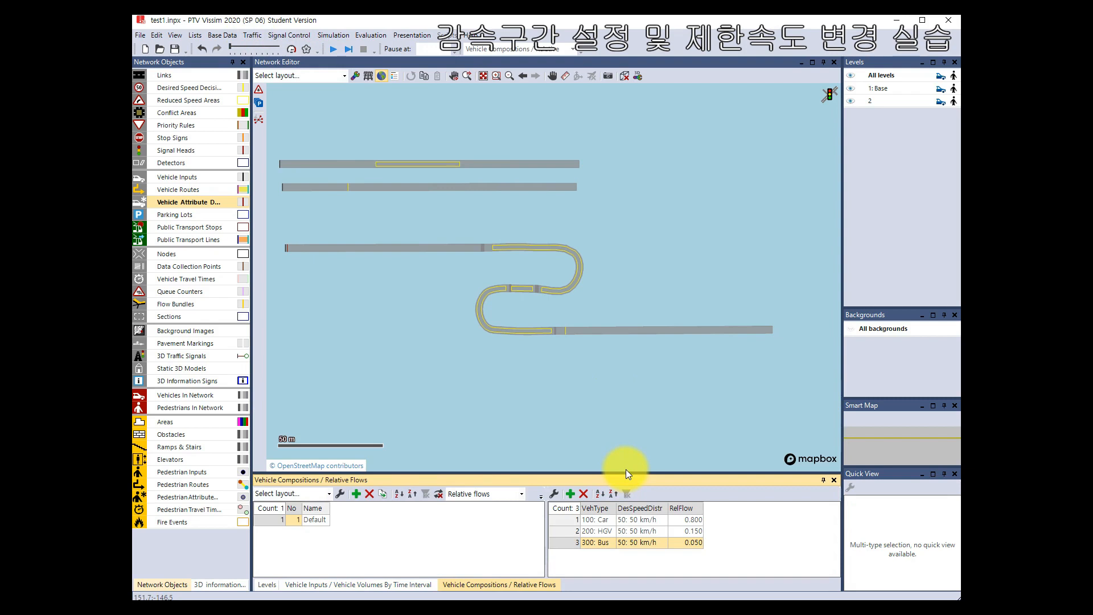
click(643, 521)
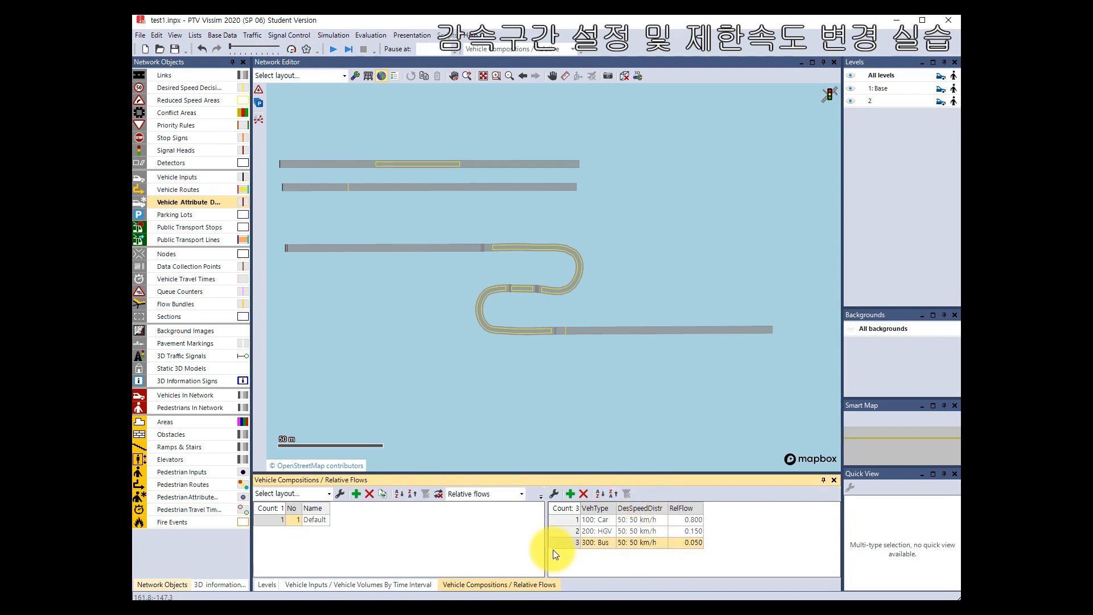
click(658, 520)
click(664, 520)
click(780, 520)
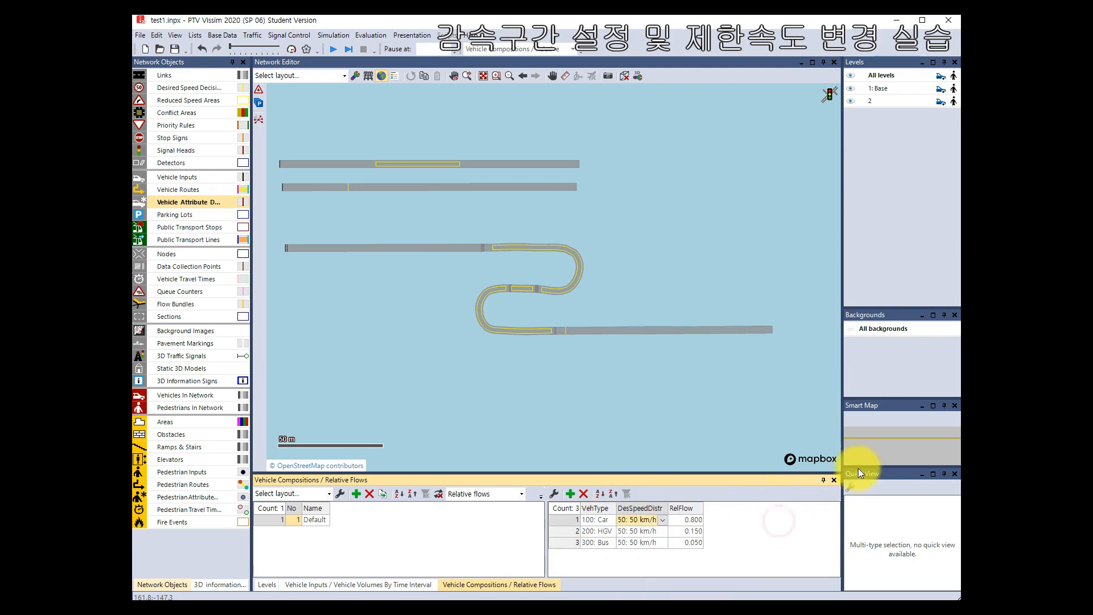
click(833, 481)
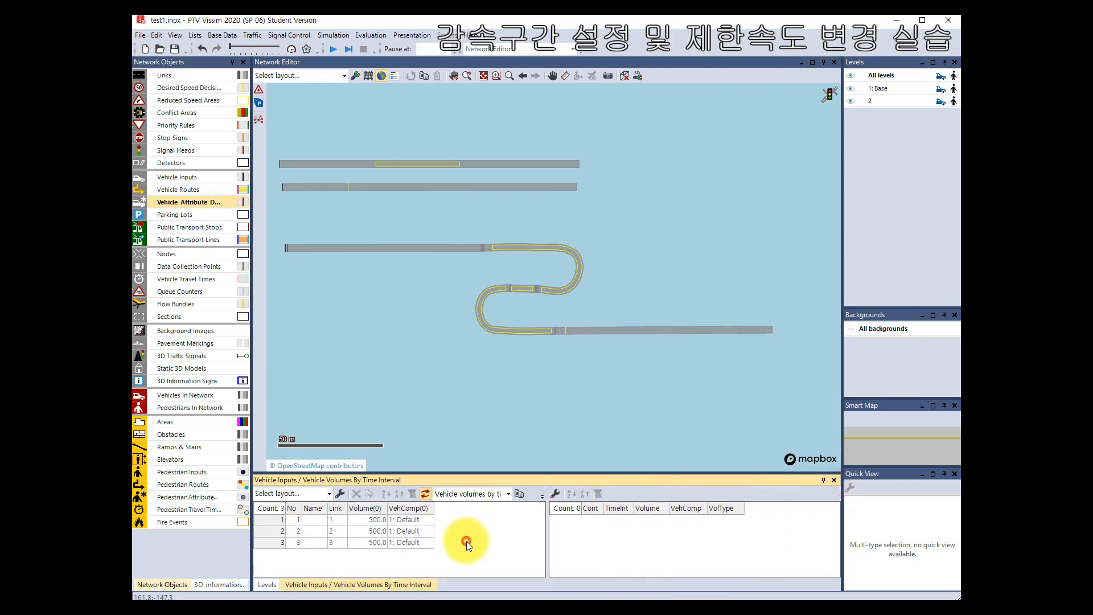
- Remove the stray vehicle attribute decision at the start of the S-shaped road's first link
click(348, 288)
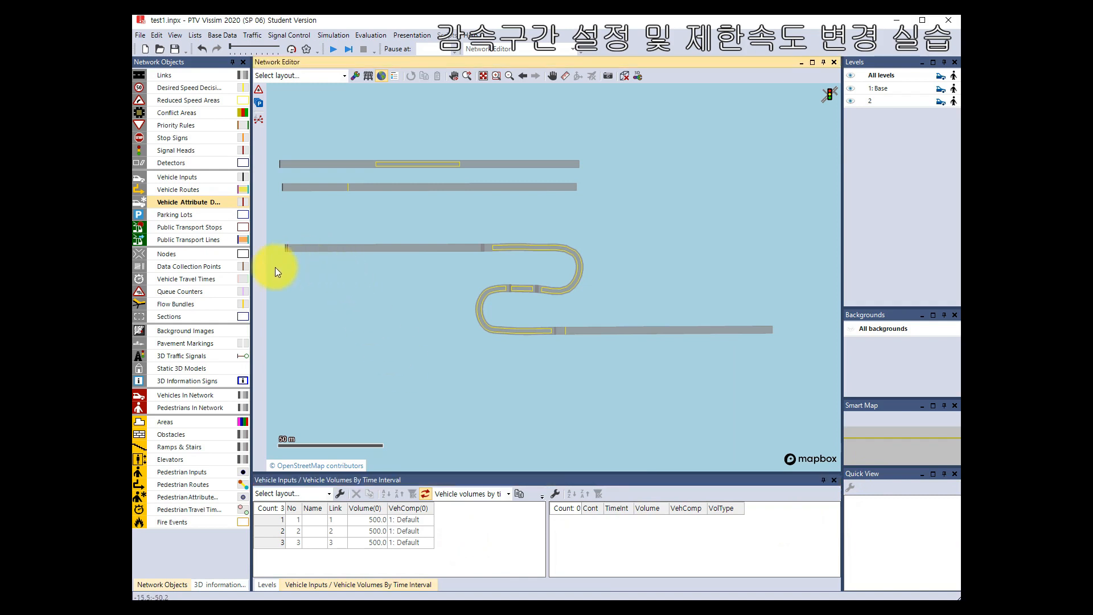
scroll(288, 255, up, 3)
click(286, 244)
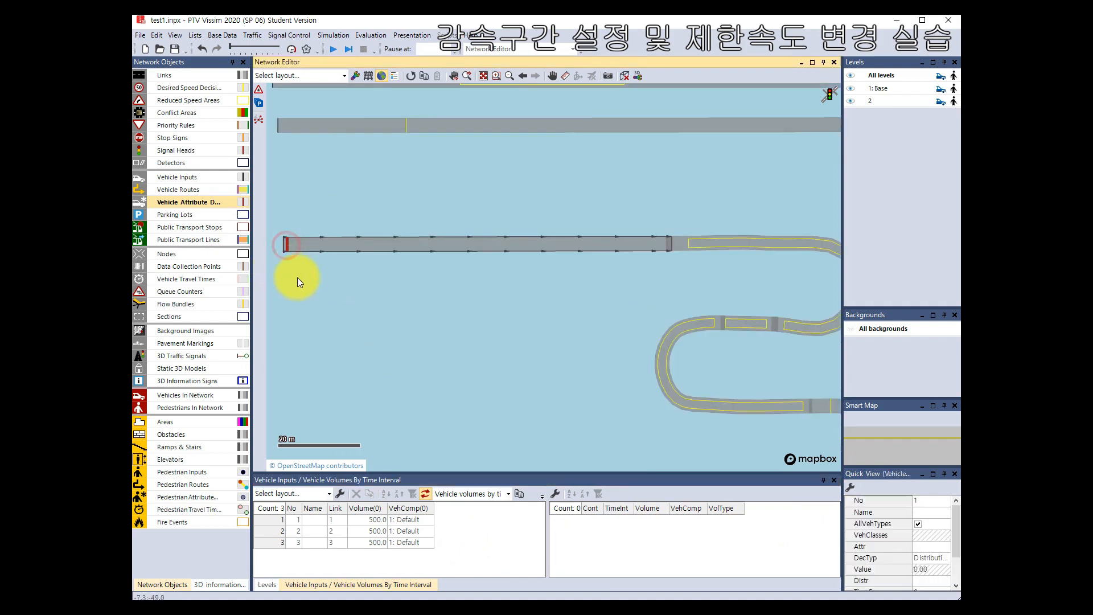
click(305, 306)
scroll(322, 283, down, 2)
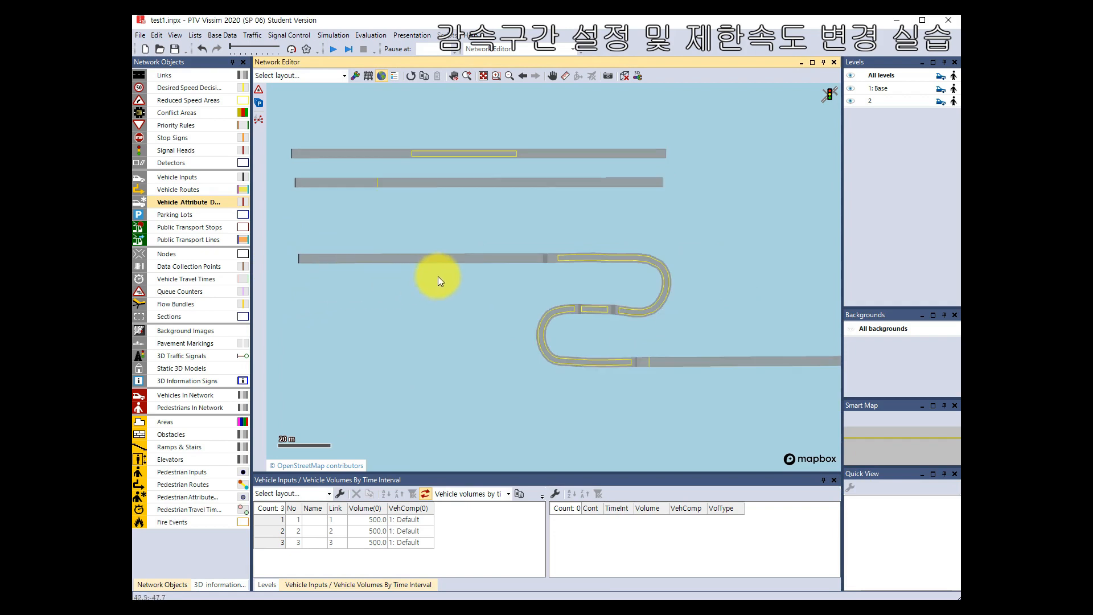
drag(465, 274, 419, 282)
scroll(371, 275, down, 1)
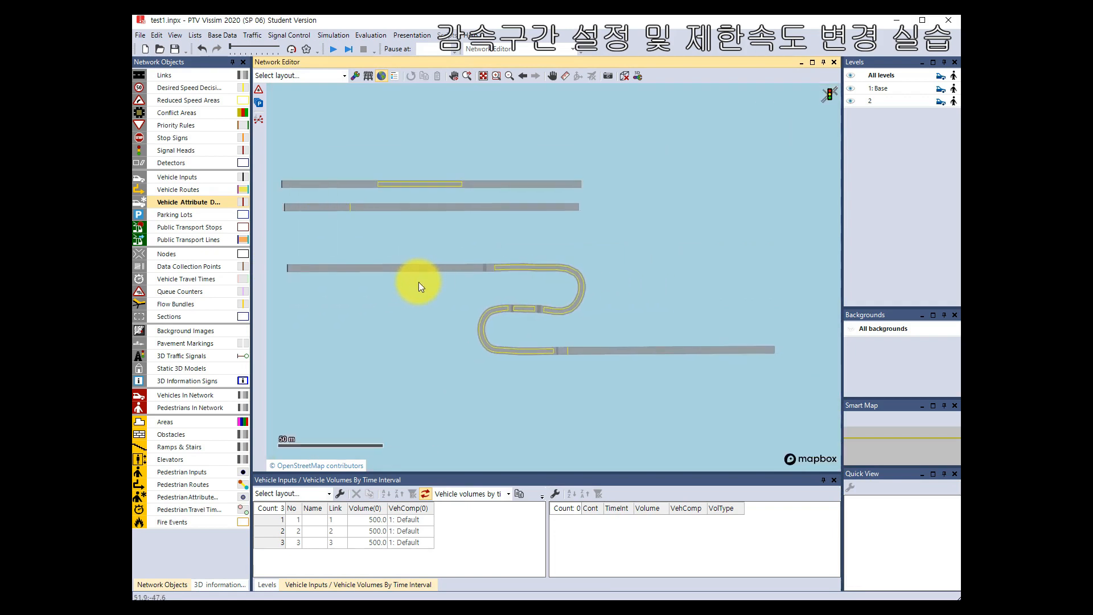
- Save the changes, run the simulation briefly to watch the traffic, and stop it
click(334, 50)
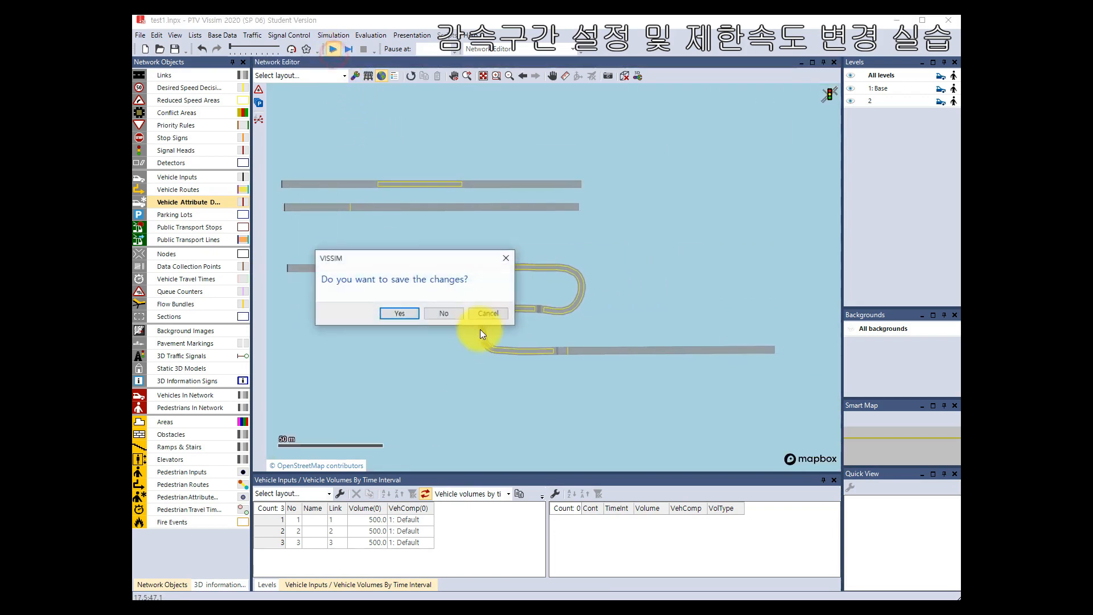
click(413, 313)
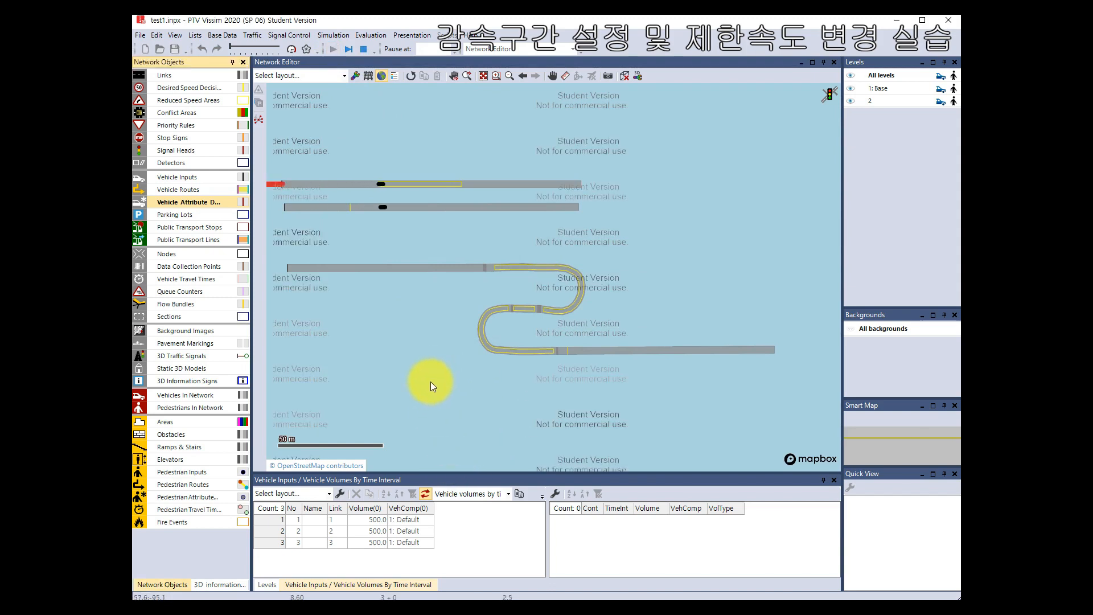
click(362, 50)
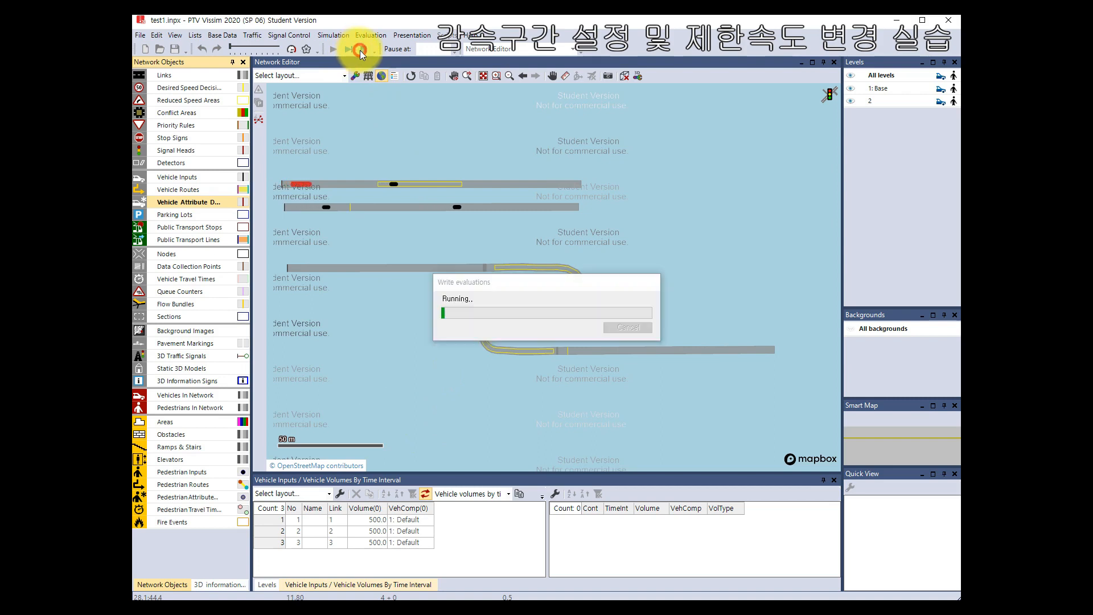
- Delete the vehicle inputs on links 1 and 2, keeping only the one on link 3
click(278, 520)
key(Delete)
click(278, 521)
key(Delete)
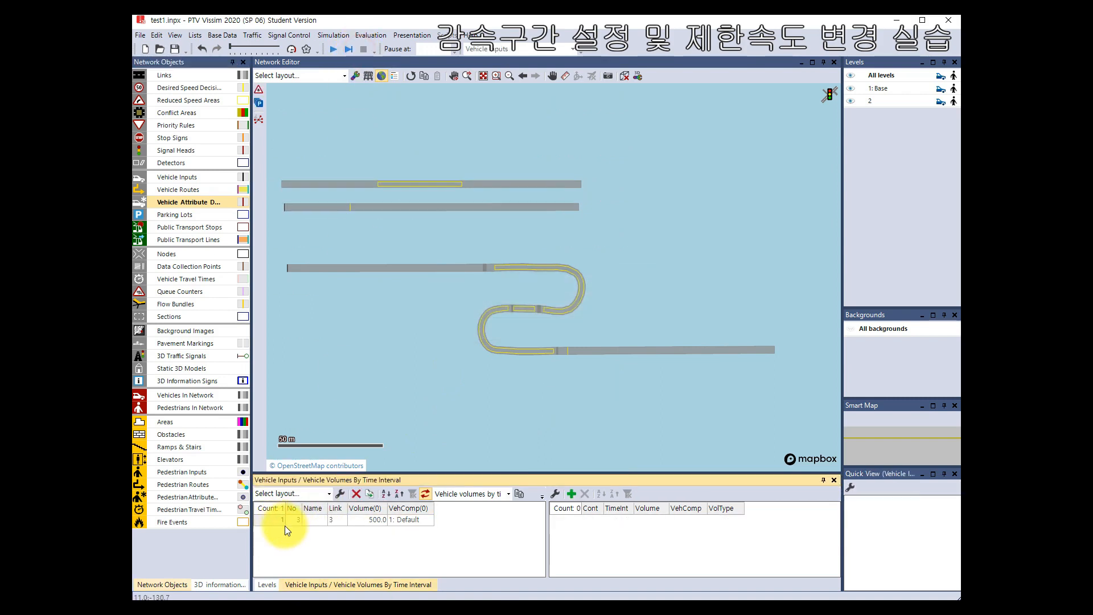
- Run the simulation with the changes saved, watch the traffic through the S-shaped road, then stop it and ignore the warning
click(333, 49)
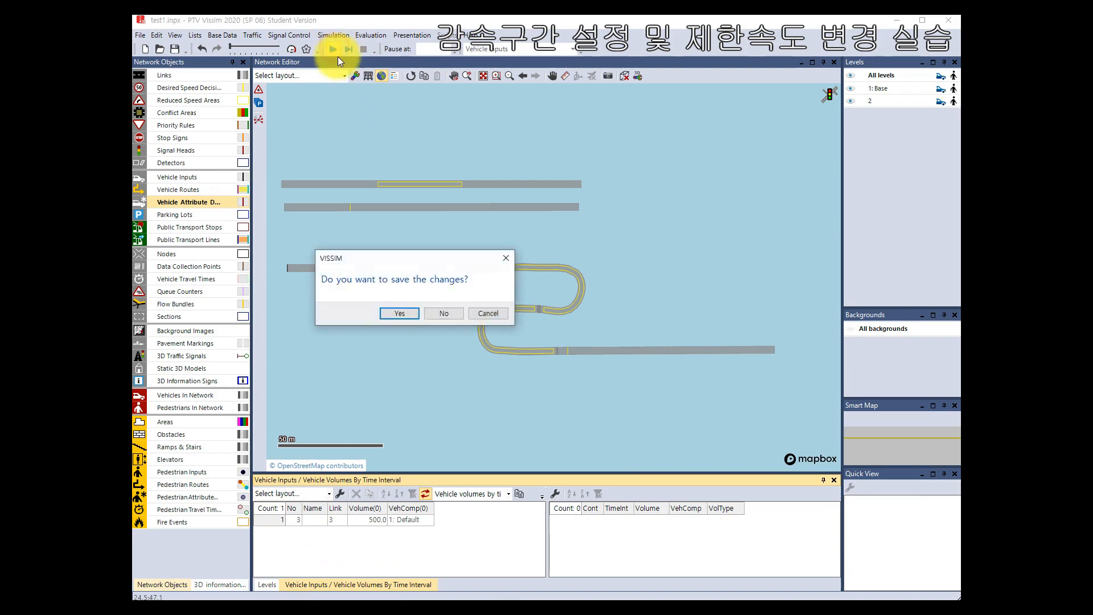
key(Return)
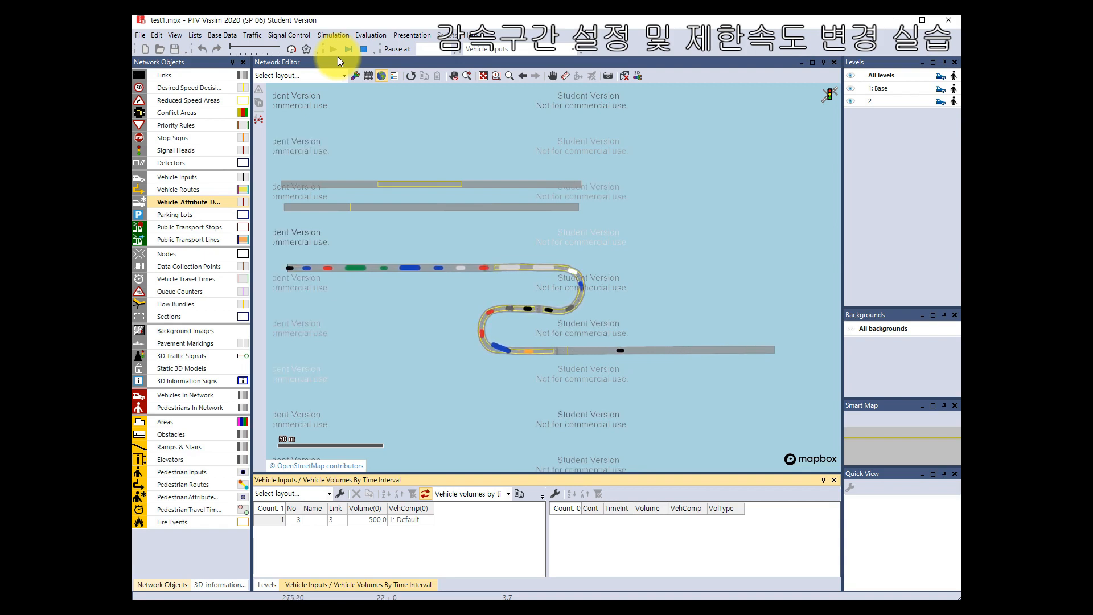
click(363, 50)
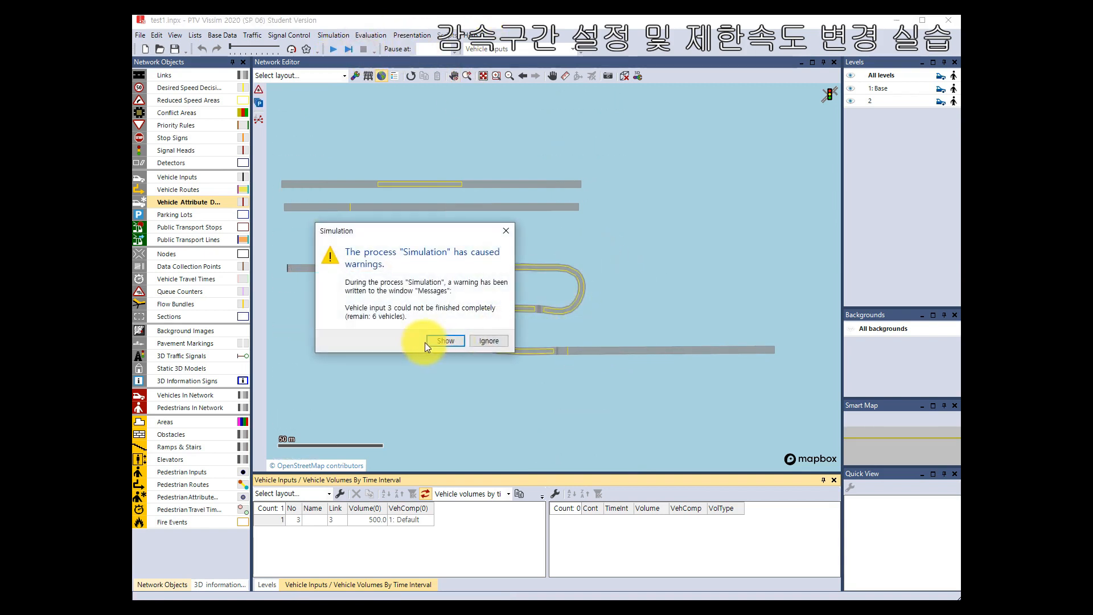
click(488, 341)
- Delete the curved connecting pieces between links 3 and 4 together with their reduced speed areas and the desired speed decision
drag(497, 392, 501, 371)
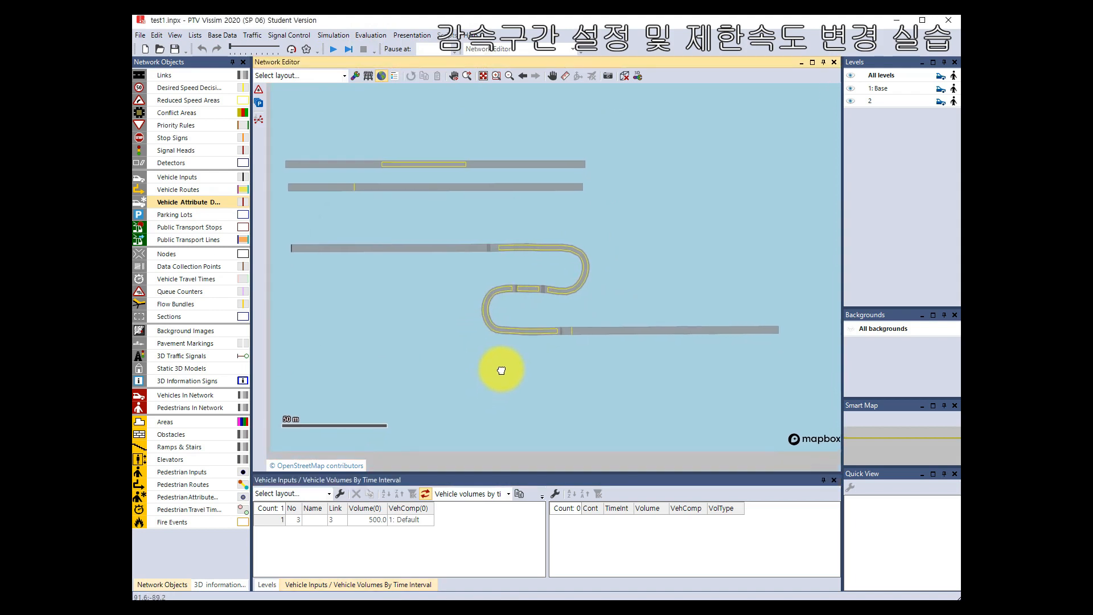
drag(777, 372, 287, 110)
click(570, 394)
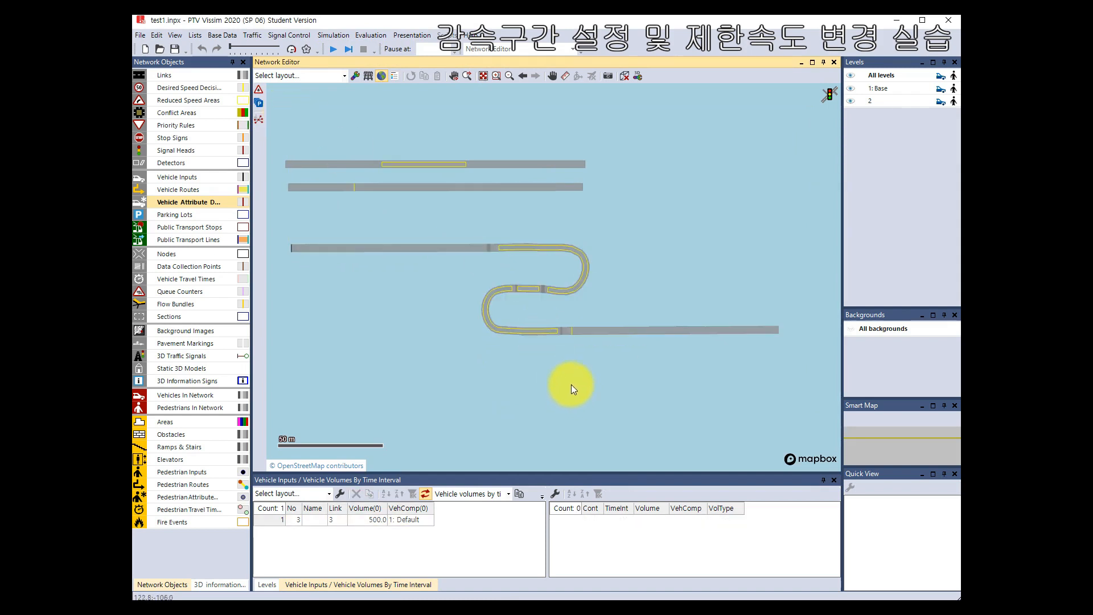
drag(497, 221, 470, 201)
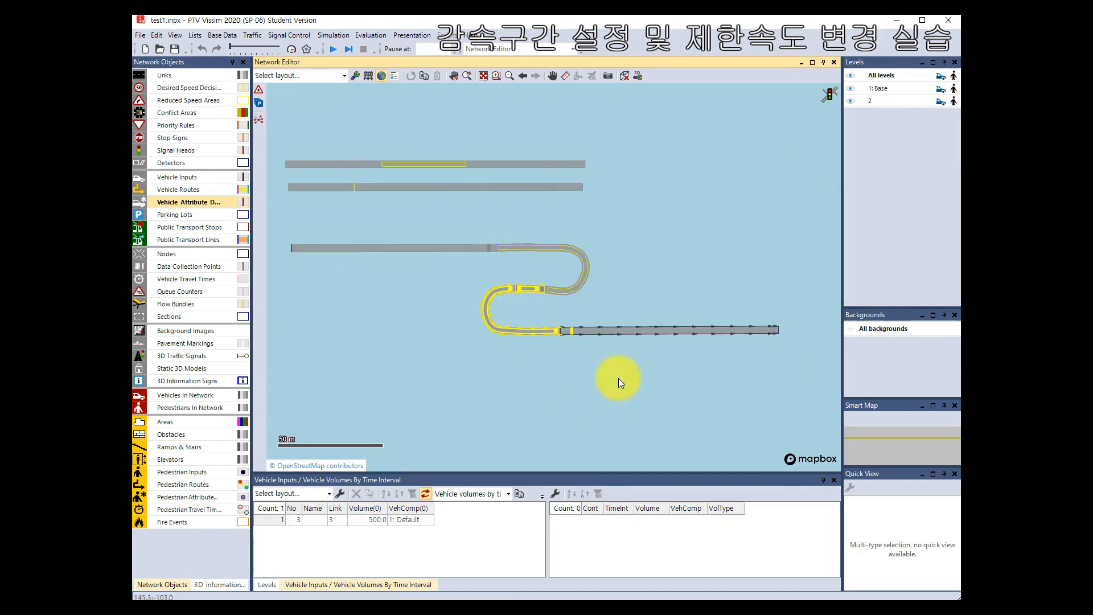
drag(626, 397, 461, 206)
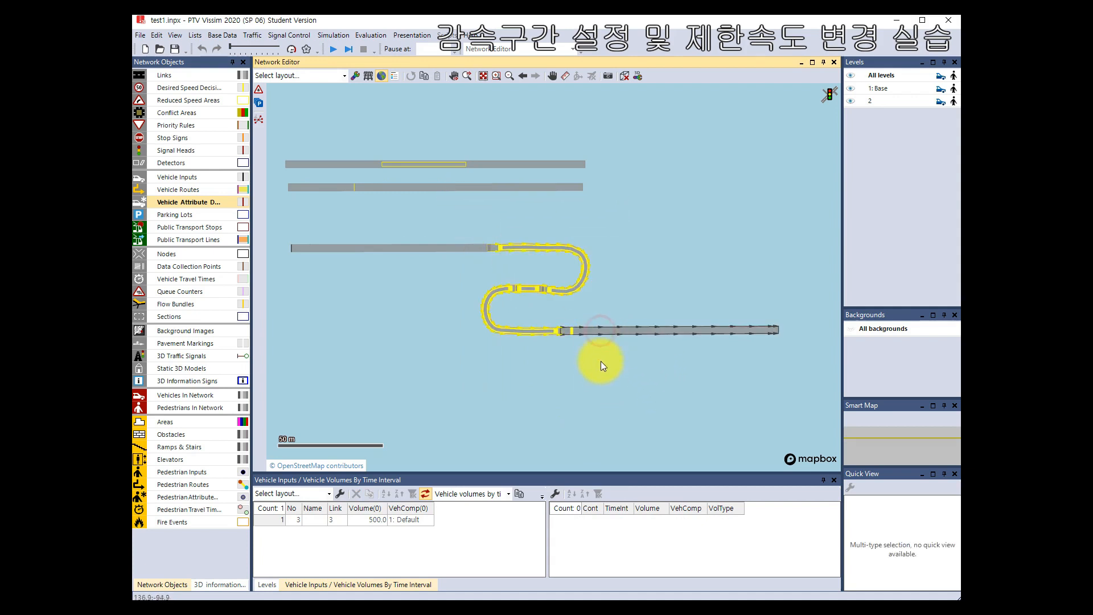
click(558, 353)
drag(433, 218, 439, 190)
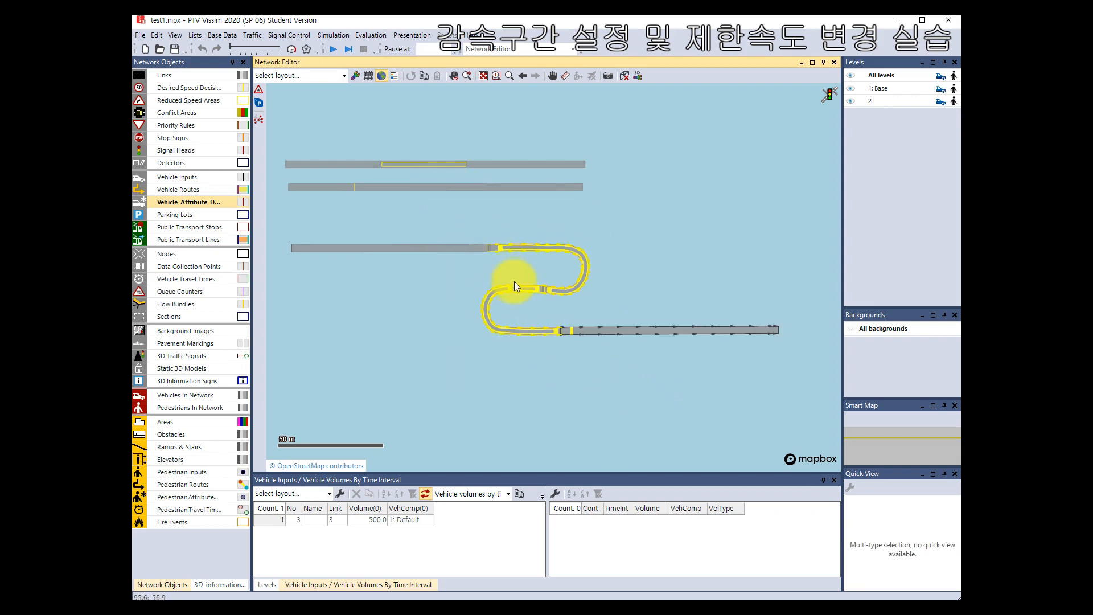
key(Delete)
click(609, 352)
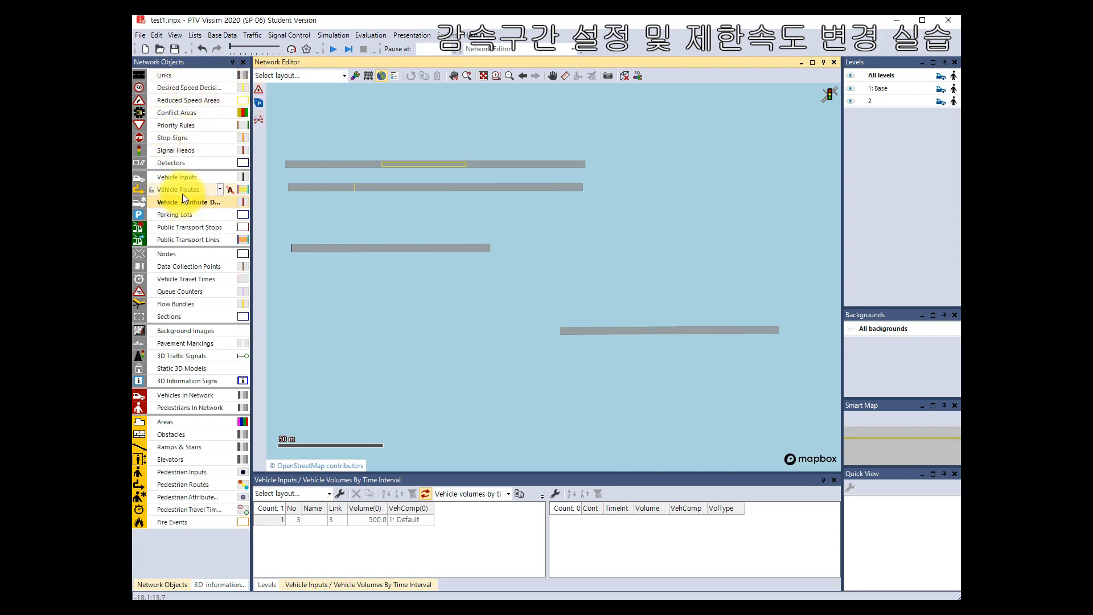
- Join the end of link 3 to the start of link 4 with a single connector about 55 m long
click(174, 76)
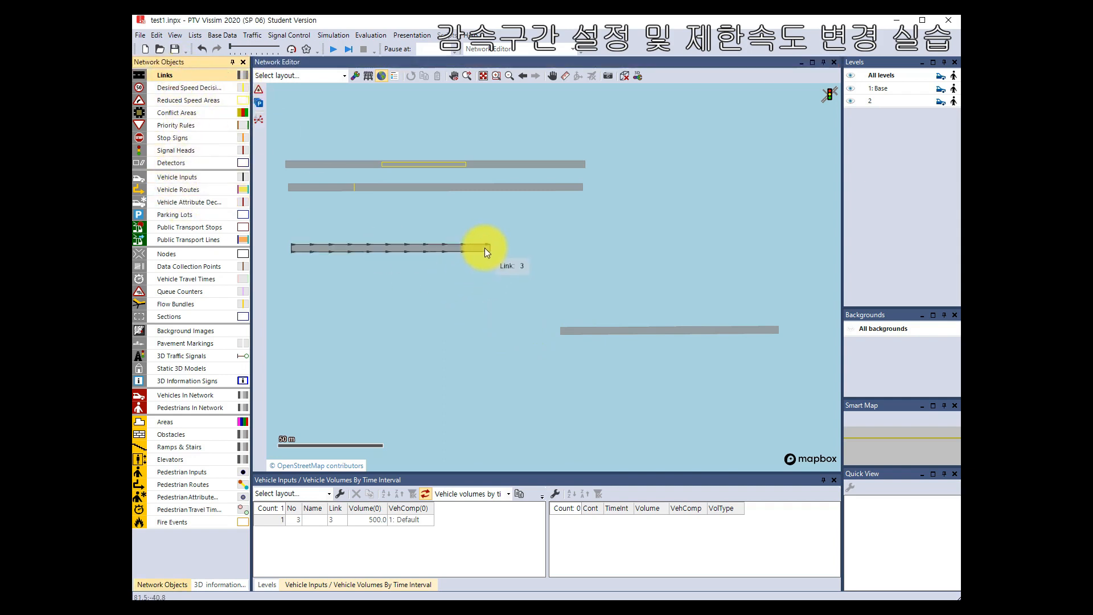
drag(484, 248, 565, 332)
drag(565, 318, 555, 321)
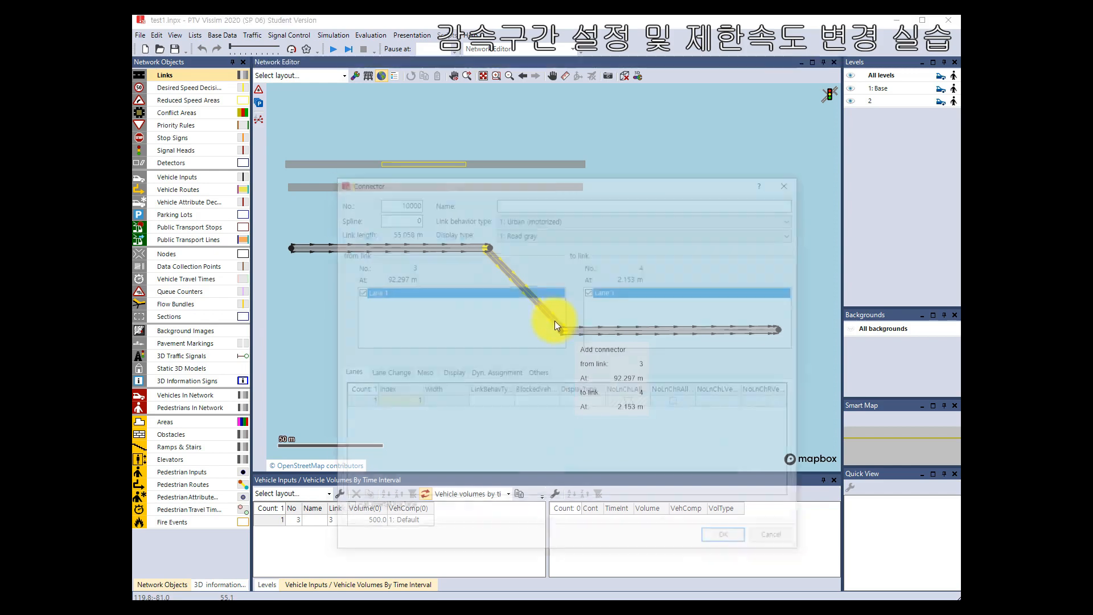
key(Return)
- Bend the new connector into a rough S shape with intermediate points and align link 3 with its upper end
click(526, 302)
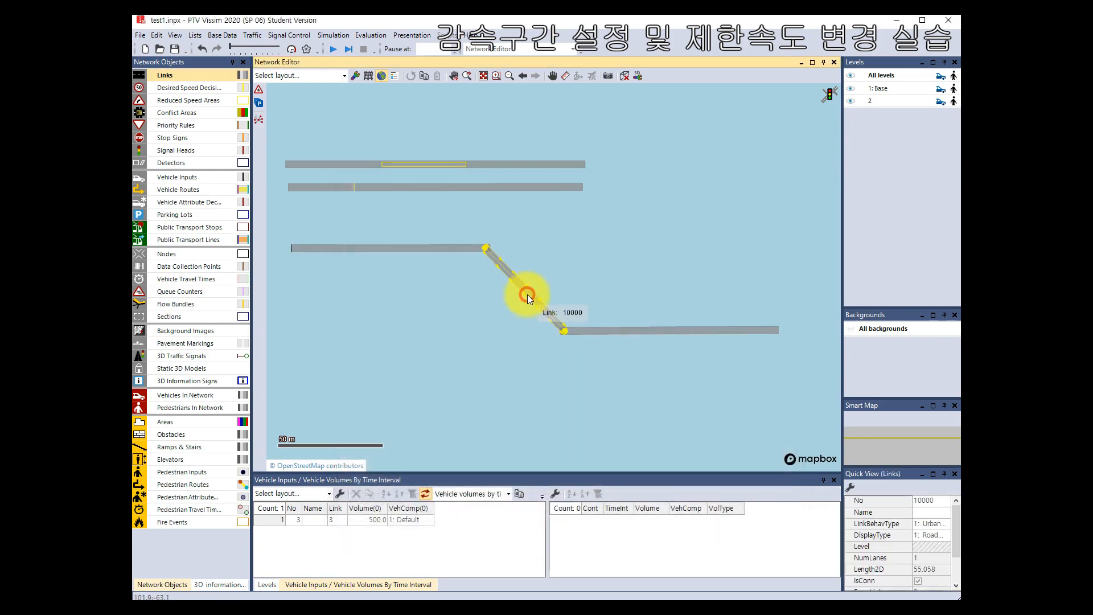
drag(534, 297, 488, 331)
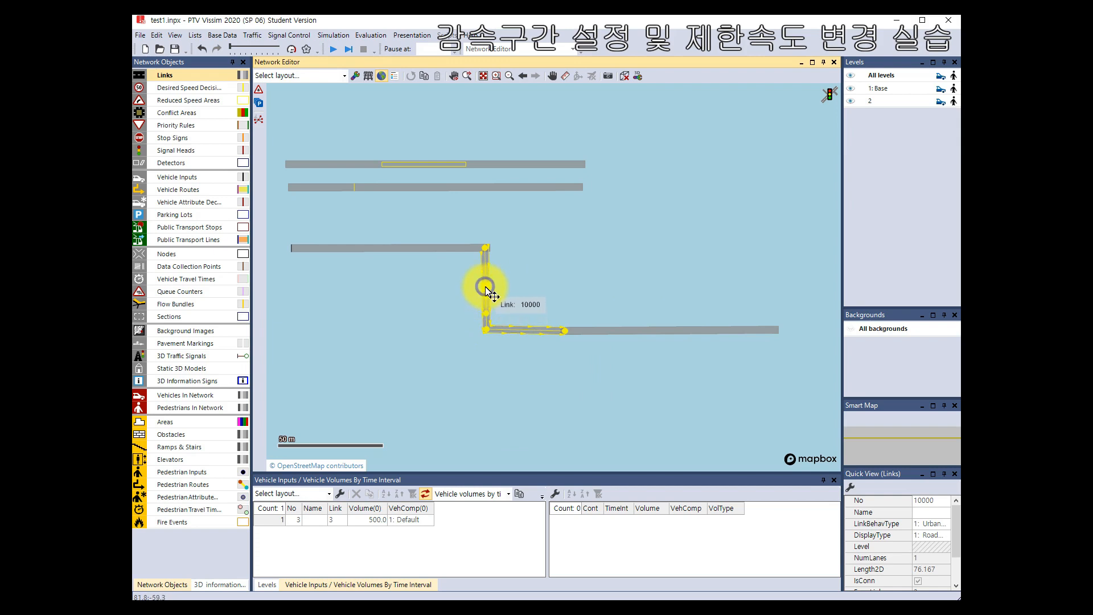
drag(489, 289, 564, 245)
drag(510, 277, 564, 246)
drag(458, 249, 458, 243)
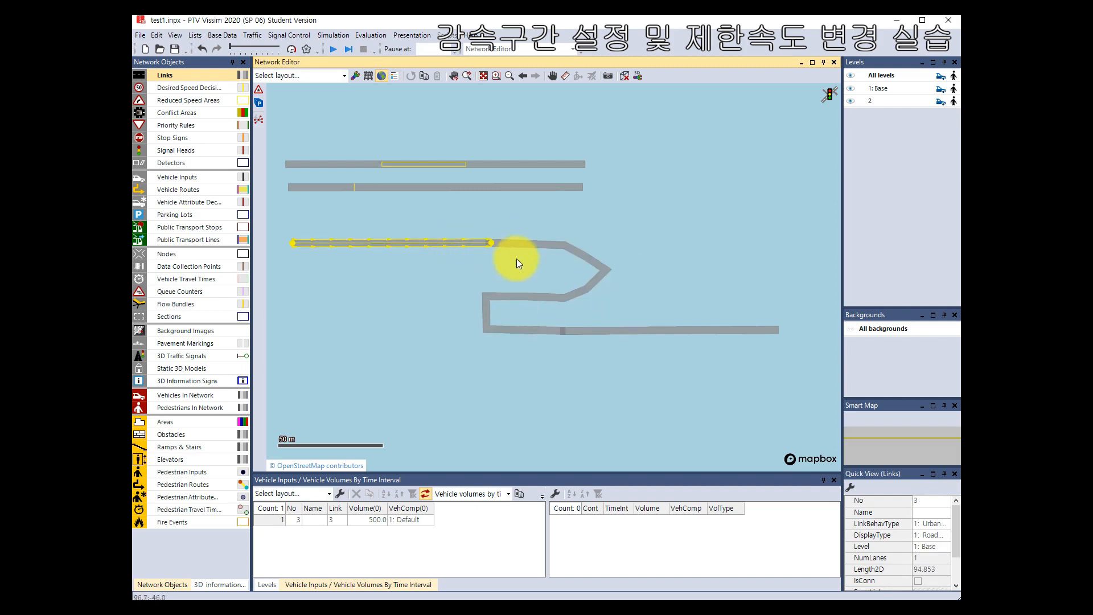
click(524, 261)
click(470, 248)
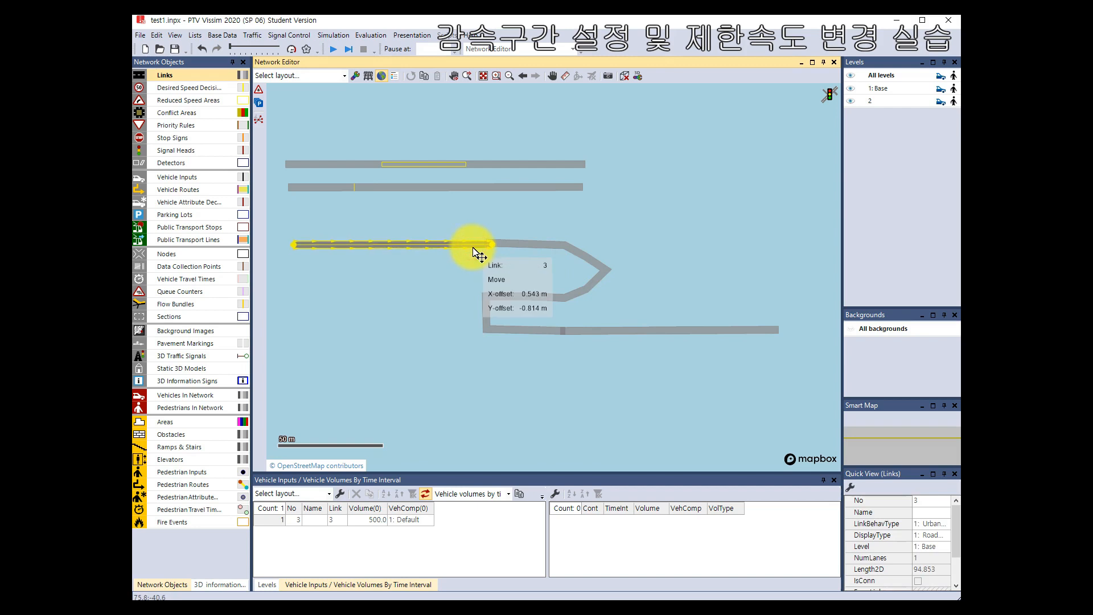
click(513, 260)
- Reshape the connector's lower bend into a chamfered turn, add a point on its lower stretch, and flatten the tip of the upper bend
click(497, 298)
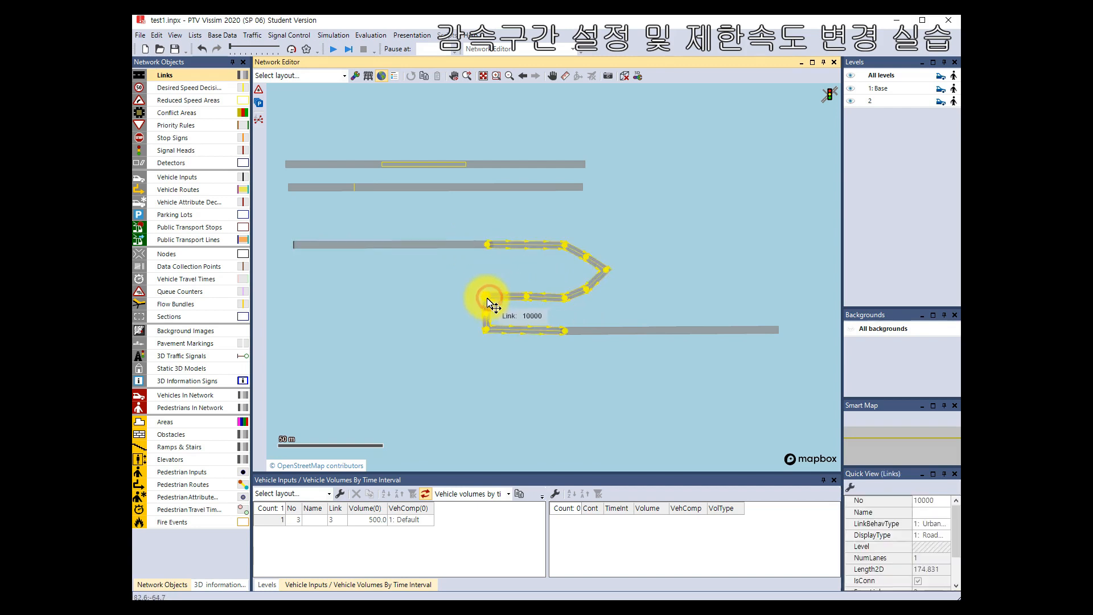
drag(487, 296, 500, 330)
click(551, 343)
click(538, 329)
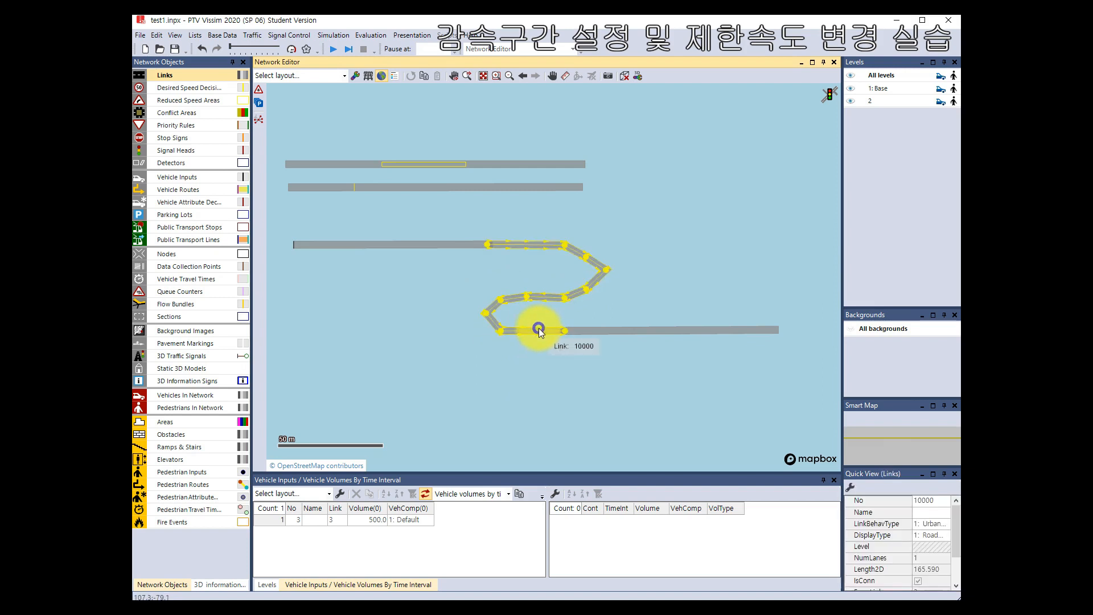
right_click(538, 329)
click(624, 277)
click(602, 272)
drag(605, 270, 595, 270)
drag(489, 314, 488, 314)
- Generate a spline on the connector to round its bends
right_click(512, 297)
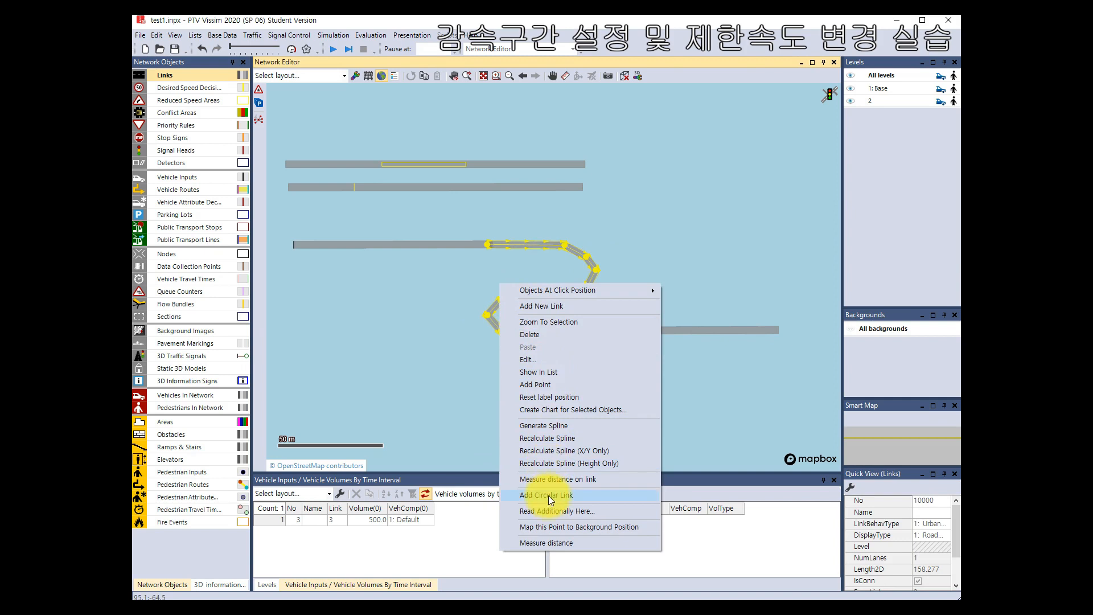
click(549, 425)
key(Return)
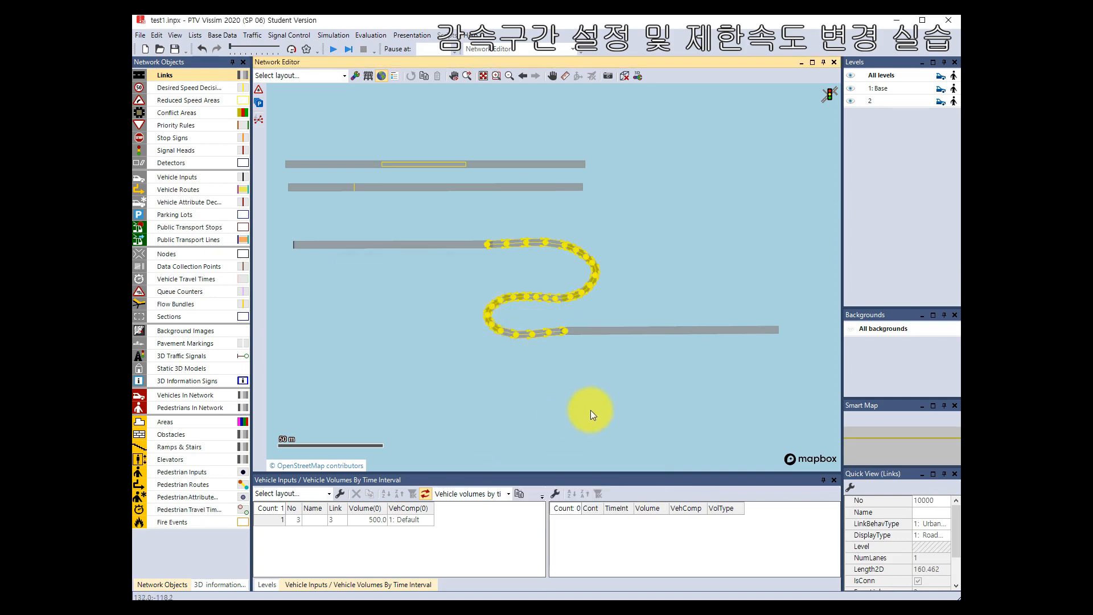
click(597, 305)
- Nudge links 4 and 3 vertically so they line up smoothly with the ends of the curved connector
click(599, 330)
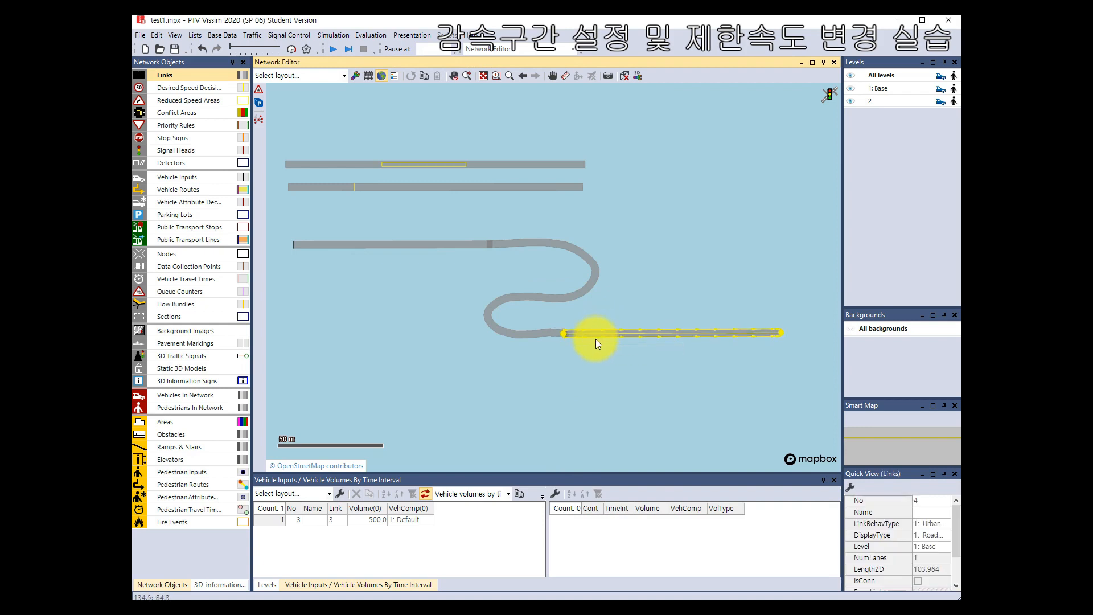
click(553, 334)
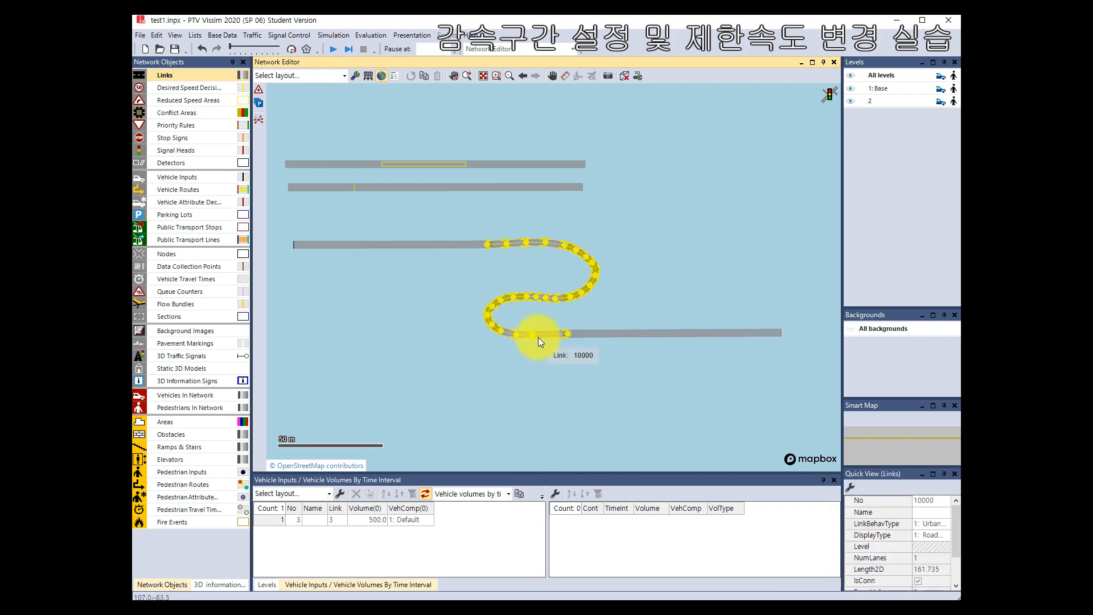
drag(602, 332, 609, 342)
click(615, 370)
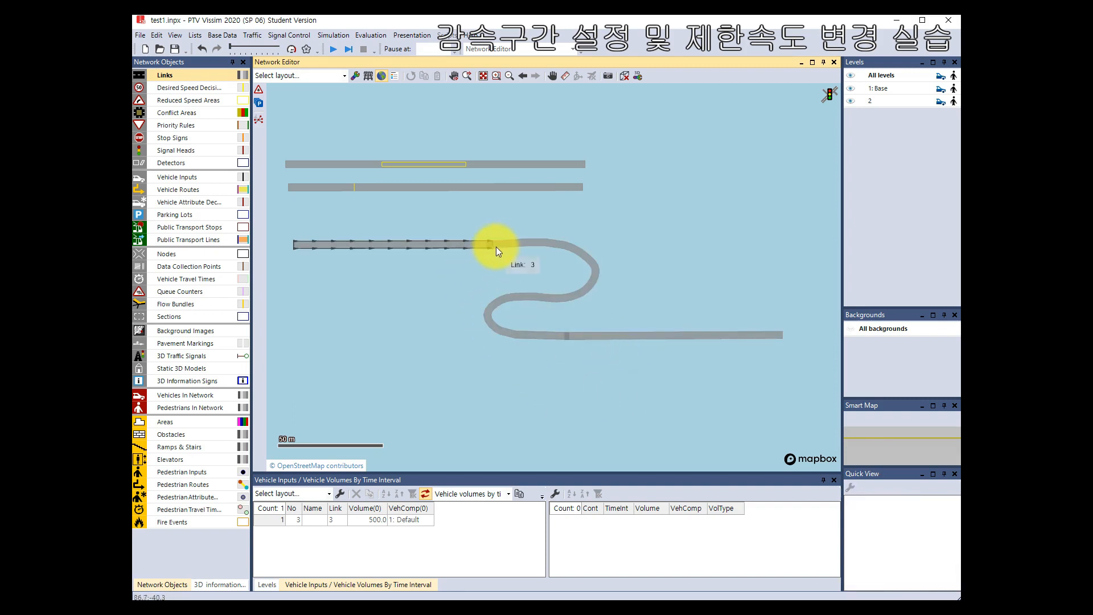
drag(472, 246, 472, 243)
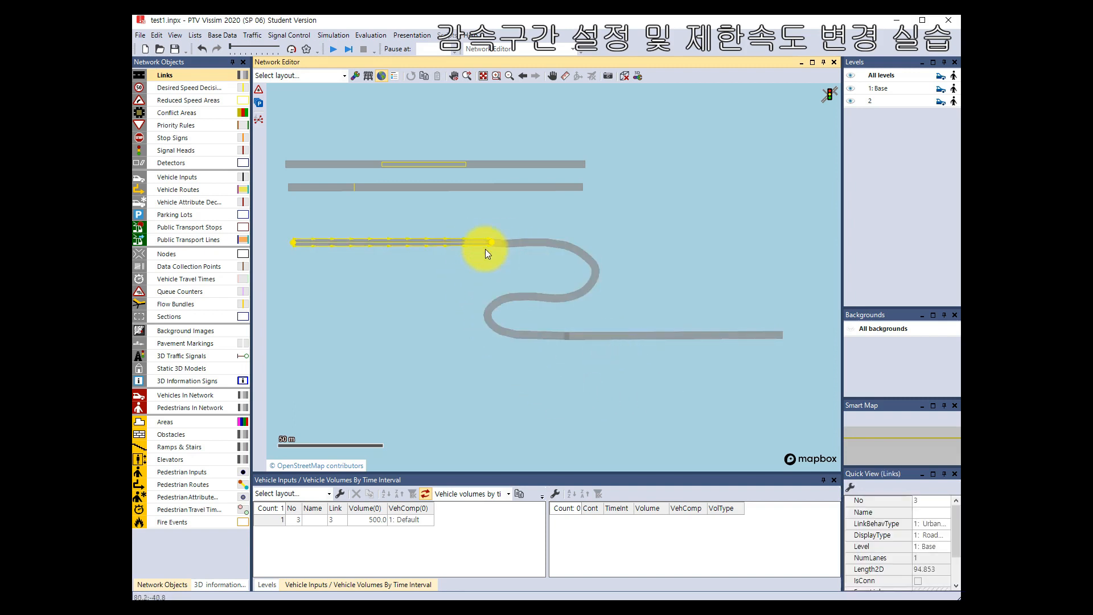
click(501, 245)
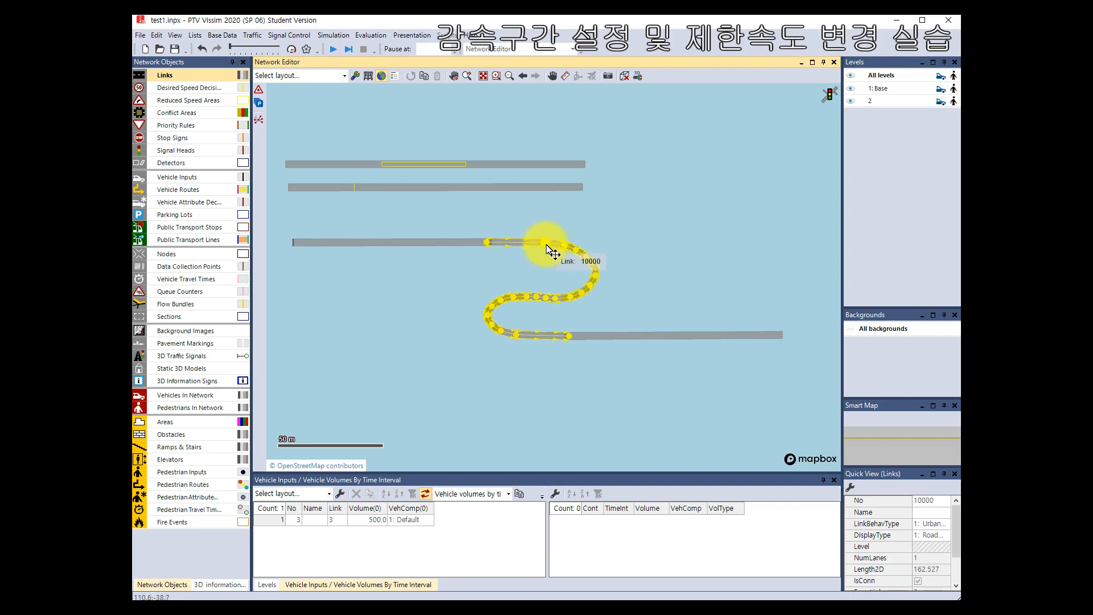
click(604, 317)
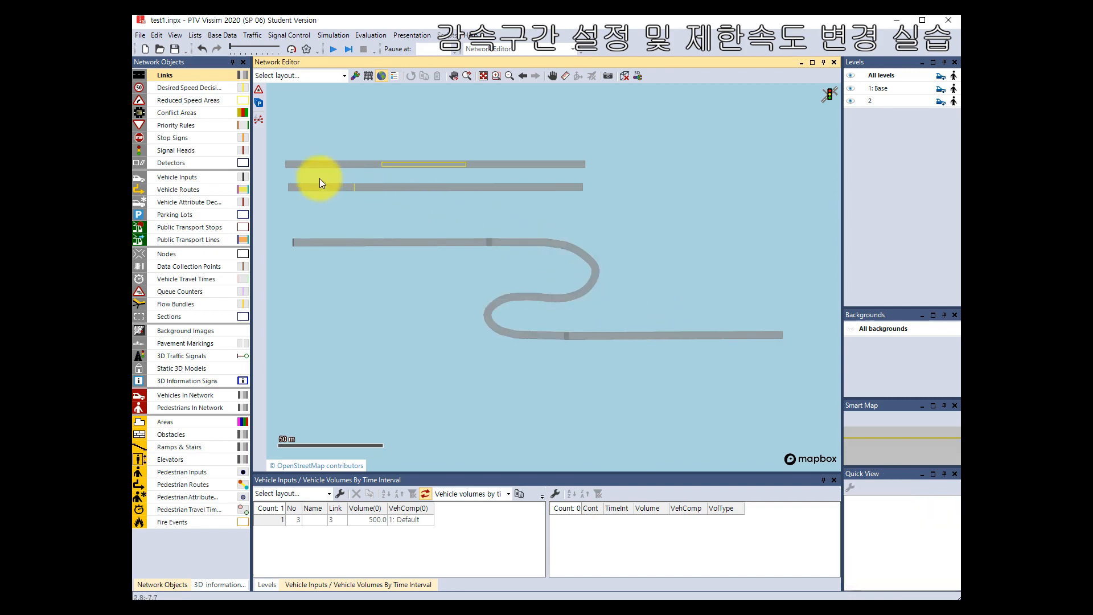
- Shift links 3 and 4 slightly outward so the connector has longer straight ends
click(467, 248)
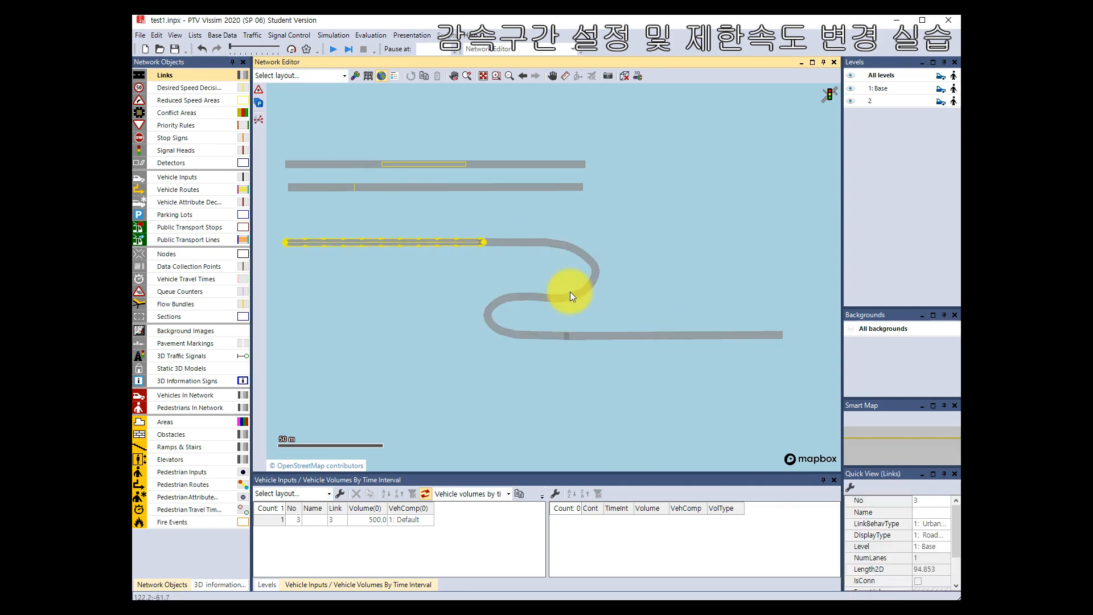
drag(610, 337, 562, 337)
click(623, 351)
click(568, 338)
click(582, 351)
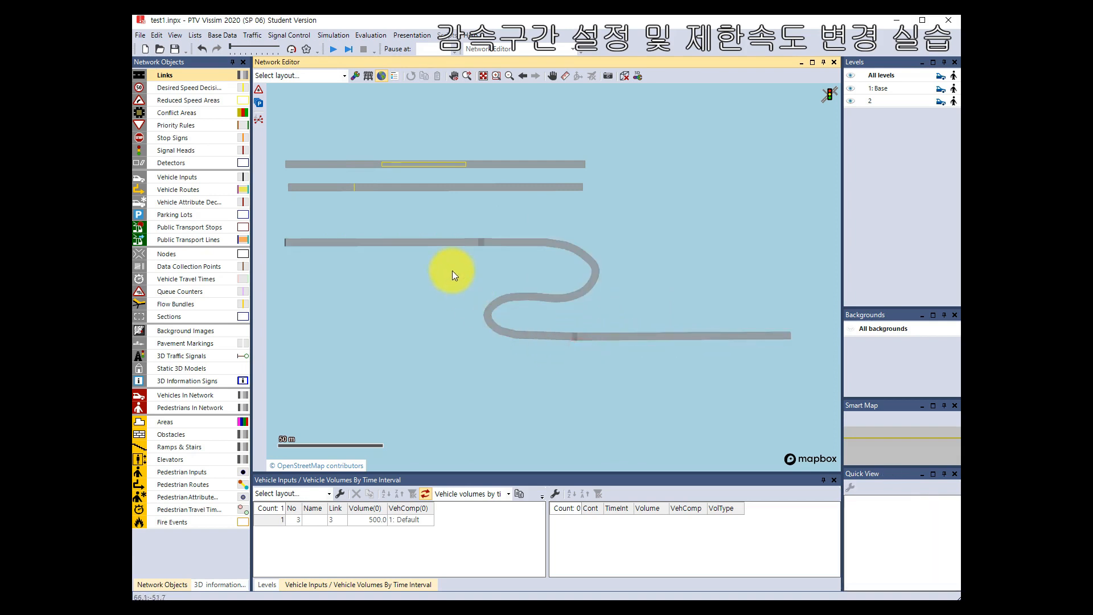
click(485, 242)
click(462, 285)
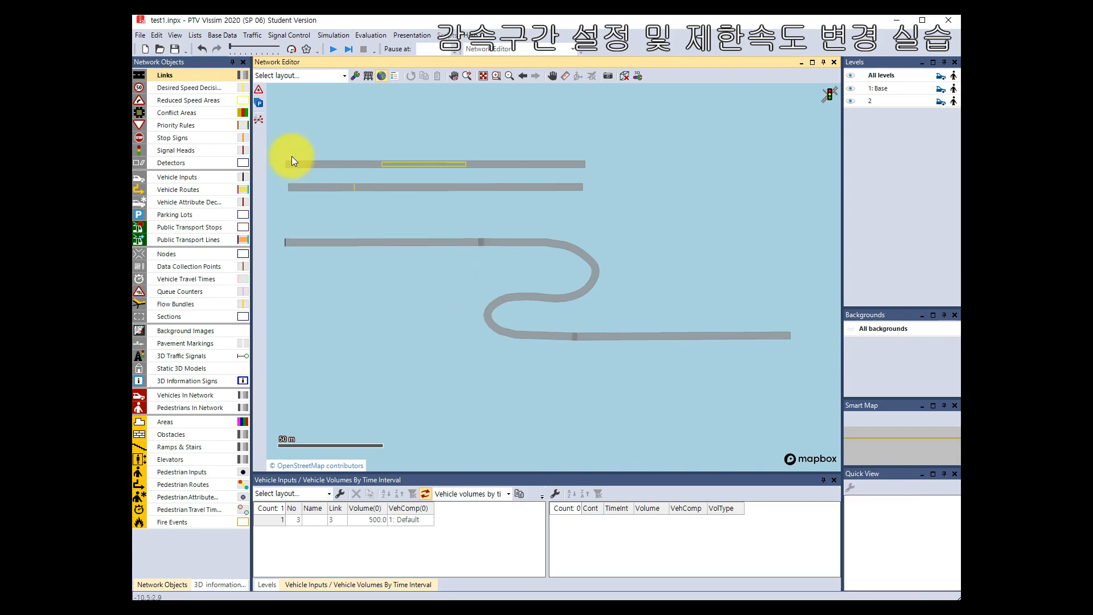
- Place one reduced speed area about 166 m long over the whole S-shaped connector, starting at about 1.6 m
click(176, 100)
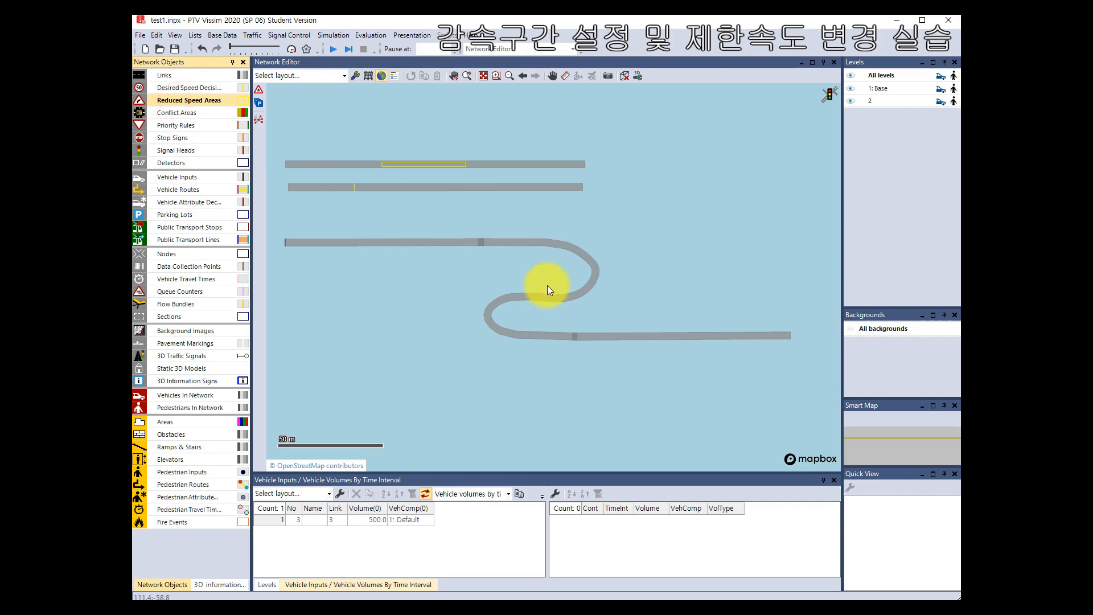
click(485, 241)
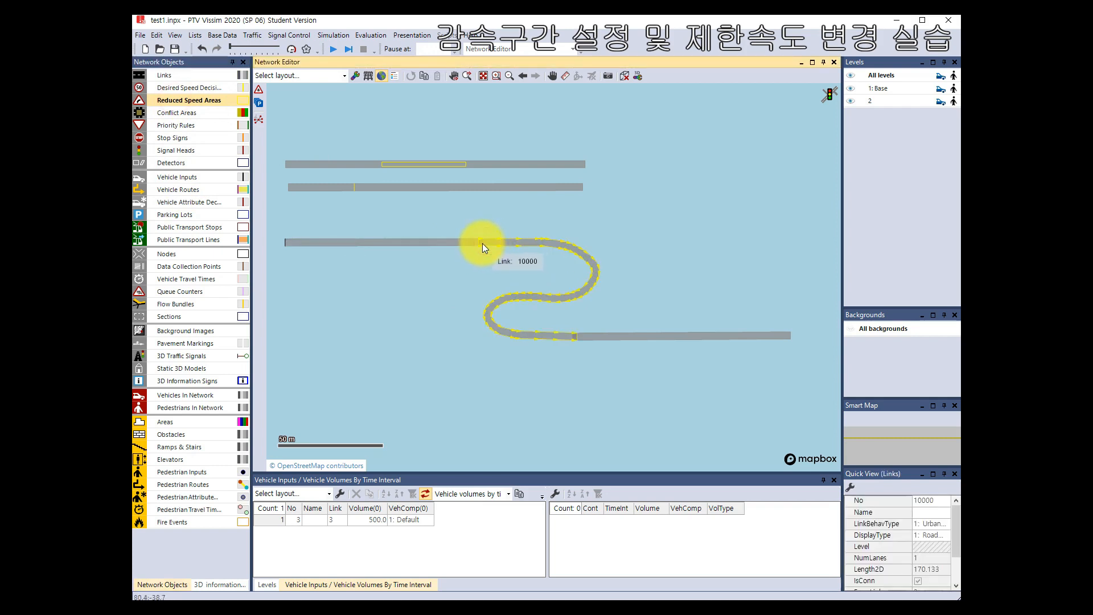
drag(482, 243, 538, 247)
mouse_move(588, 278)
mouse_down()
mouse_move(576, 292)
mouse_move(502, 299)
mouse_move(490, 315)
mouse_move(491, 326)
mouse_move(572, 337)
mouse_up()
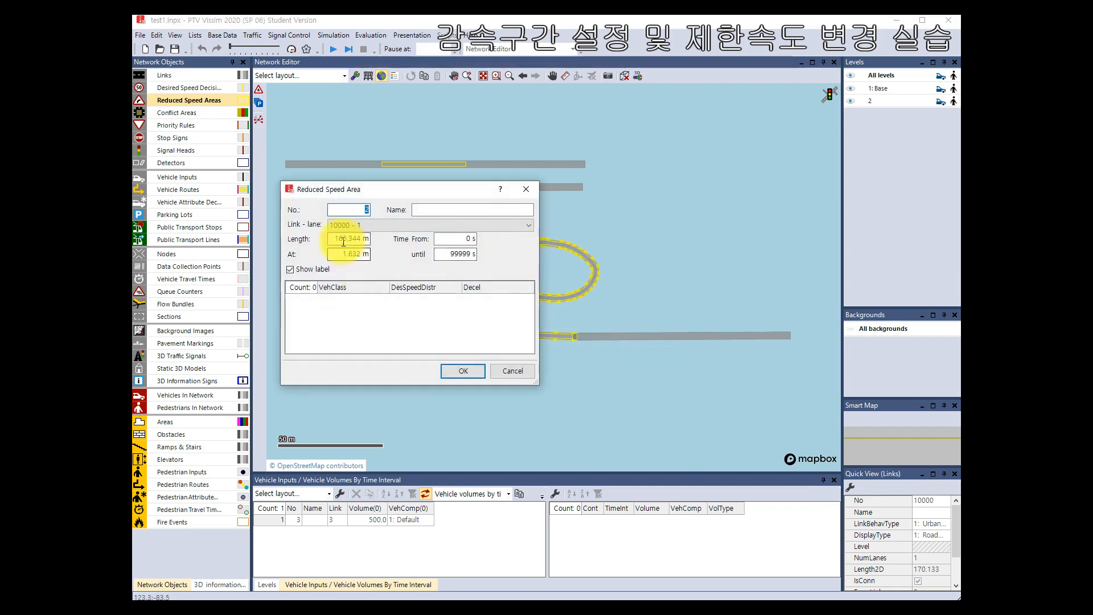
- Add three vehicle class entries to the reduced speed area, starting with Car at 5 km/h, and accept it
right_click(368, 303)
click(397, 310)
right_click(389, 321)
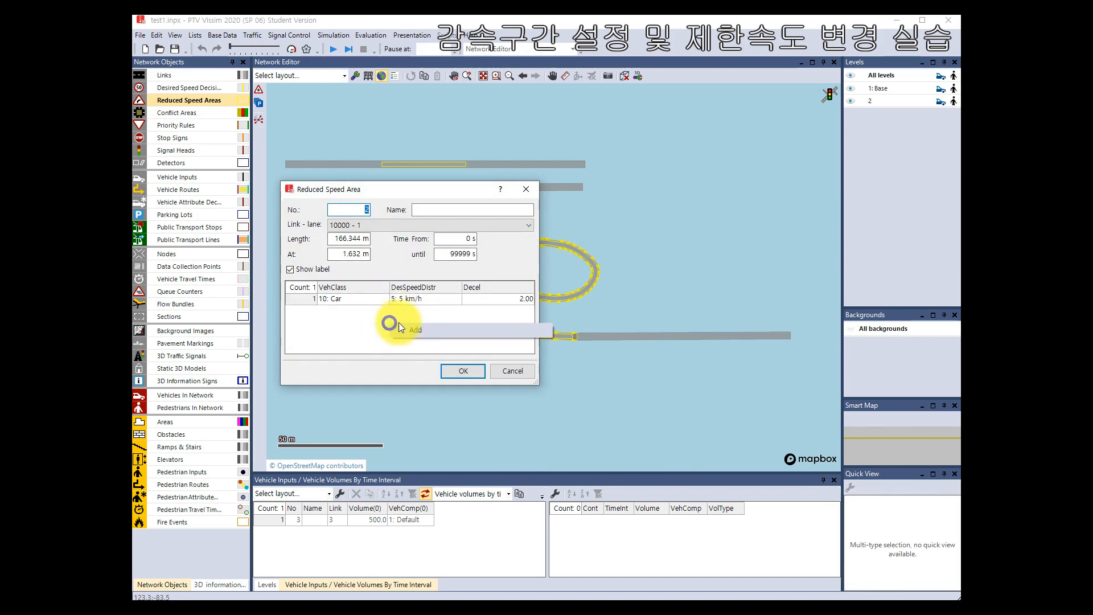
click(405, 328)
right_click(393, 327)
click(417, 334)
click(462, 371)
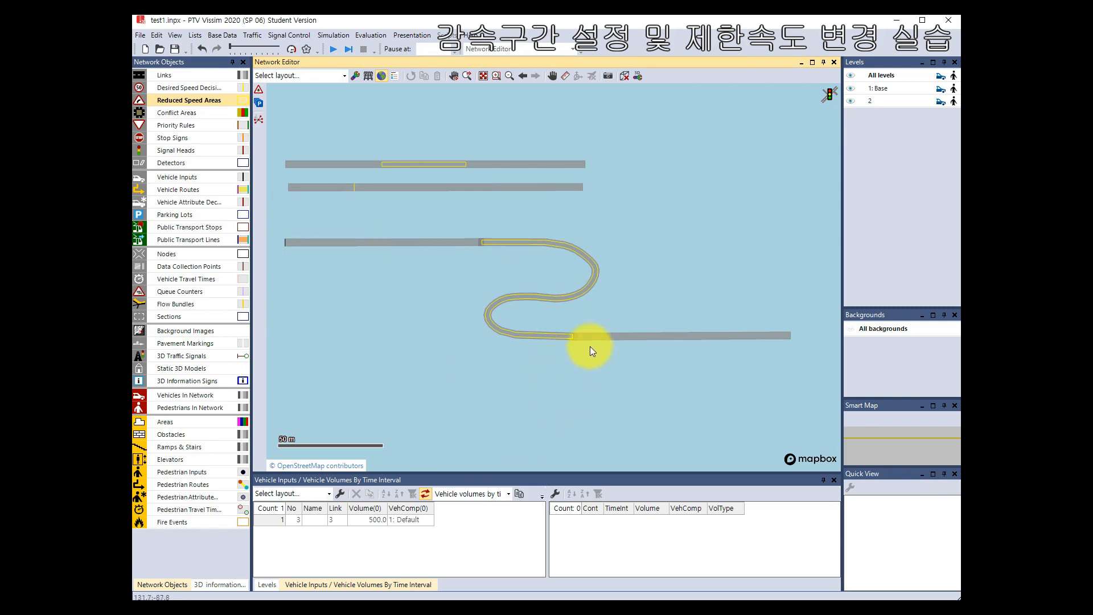
- Place a desired speed decision on link 4 about 4.1 m from its start, just past the S-shaped connector, with only a Car entry
click(199, 91)
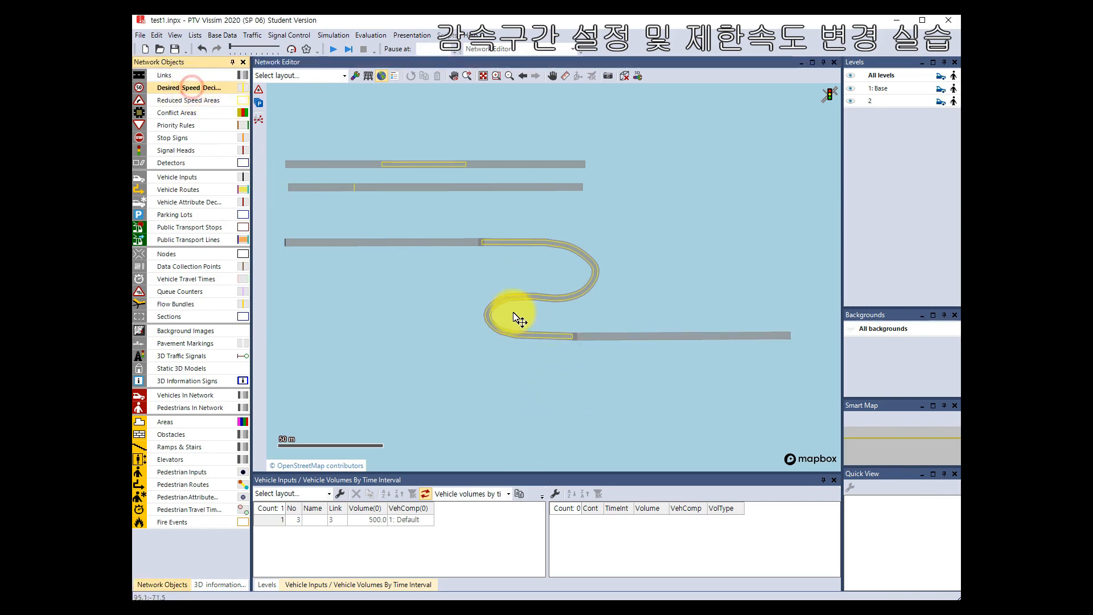
right_click(580, 335)
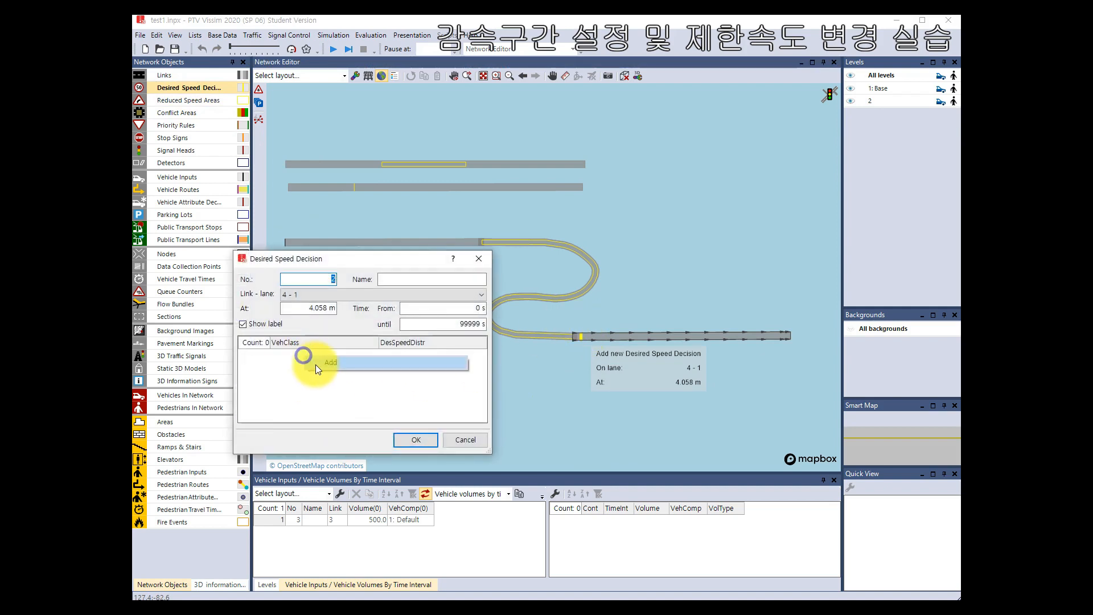
click(347, 380)
click(305, 370)
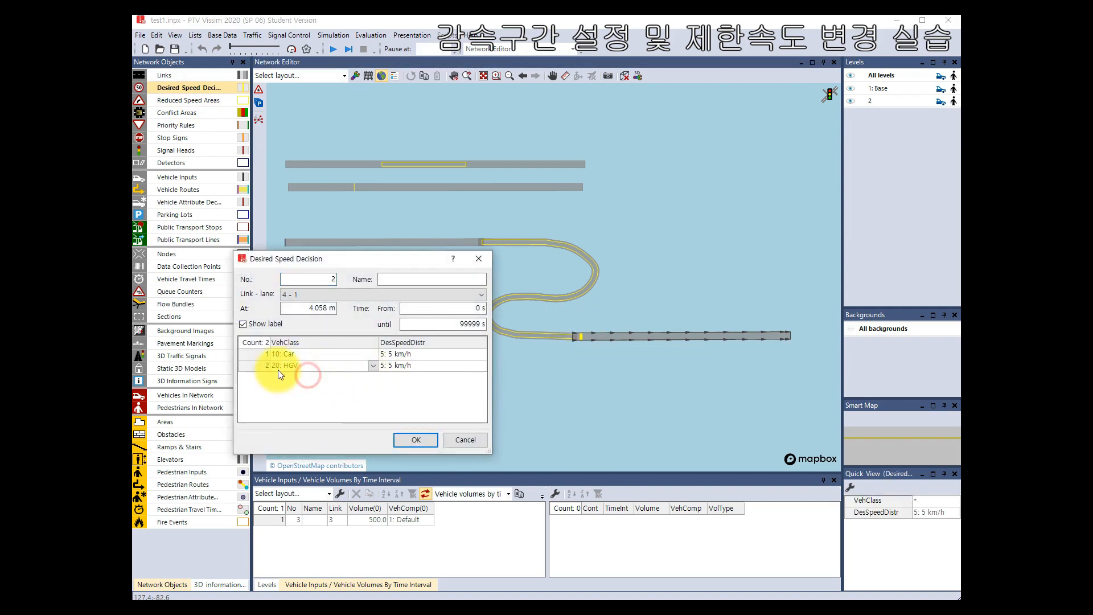
click(262, 365)
key(Delete)
- Set the Car entry's desired speed distribution to 100 km/h, add HGV and Bus entries at 100 km/h, and accept the desired speed decision
click(421, 357)
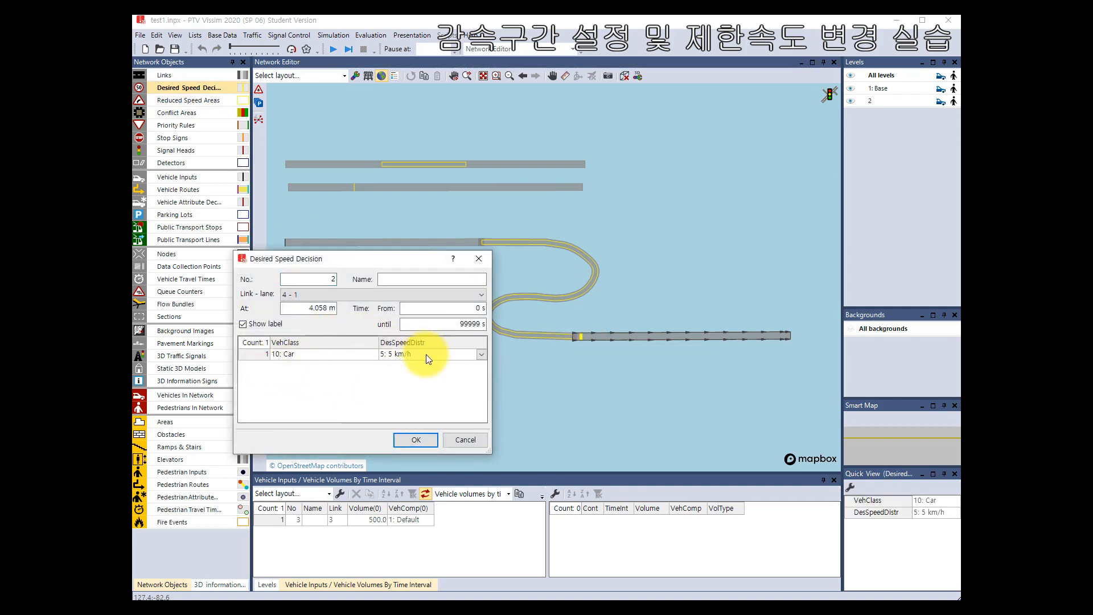
click(475, 354)
click(477, 352)
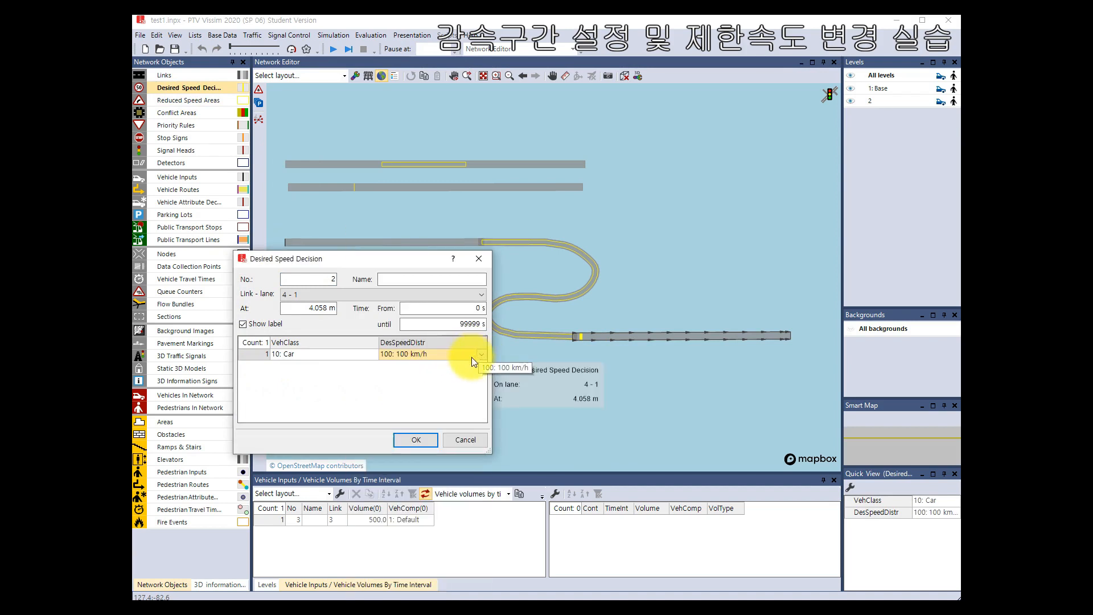
right_click(353, 385)
click(376, 393)
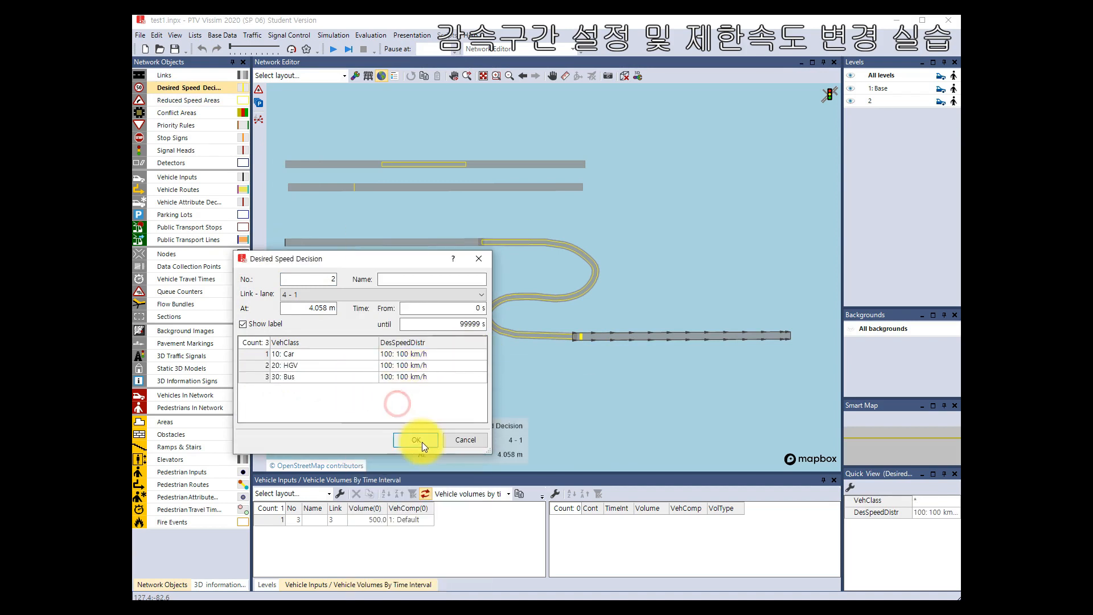
click(416, 440)
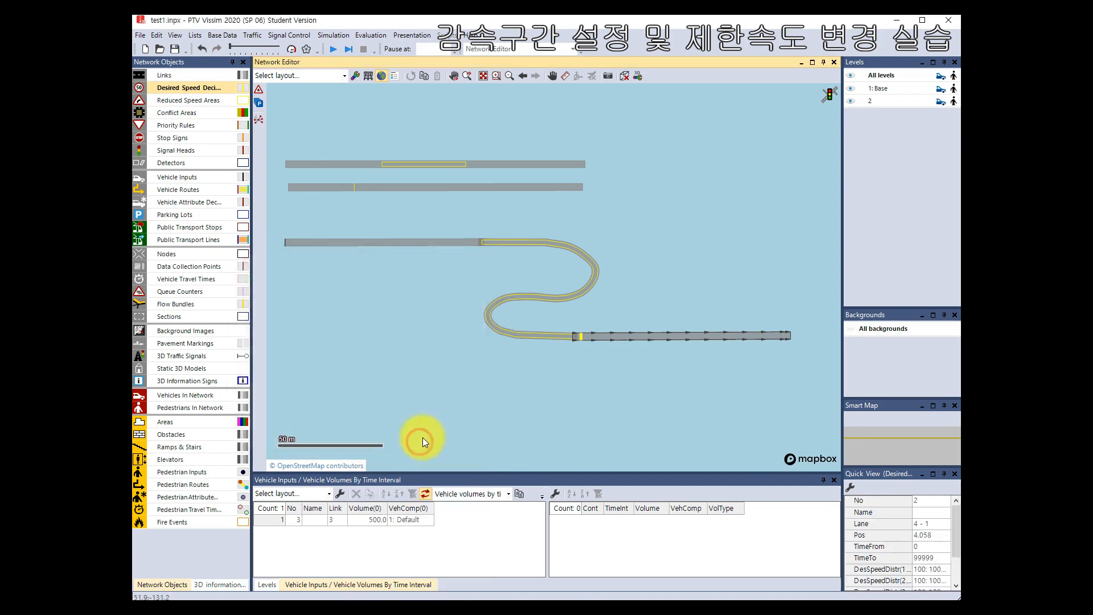
- Start a continuous simulation run of the network with the new speed decision
click(334, 50)
key(Return)
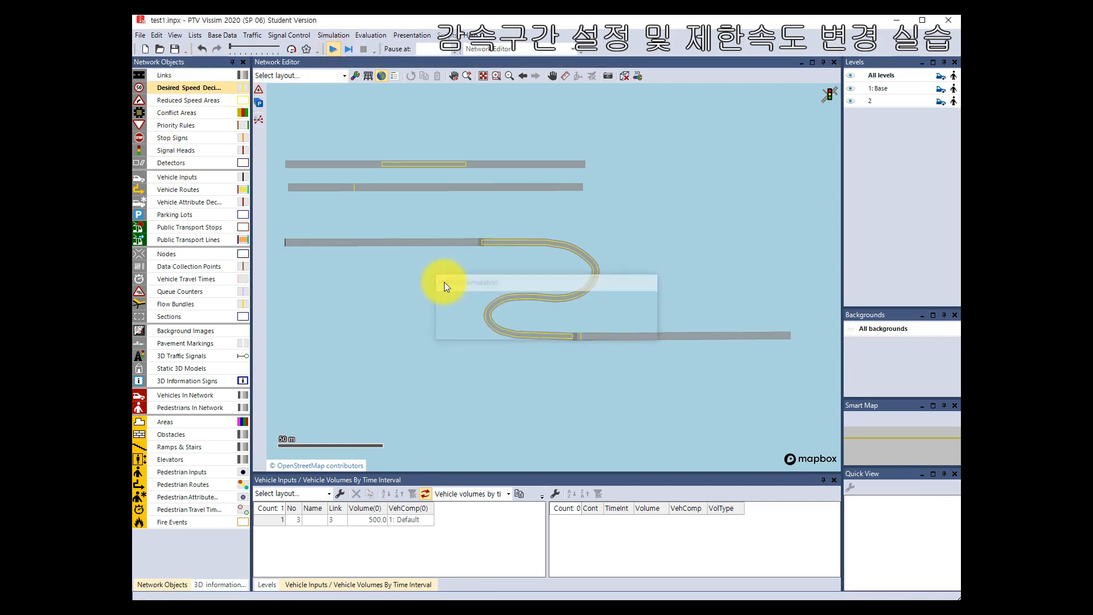